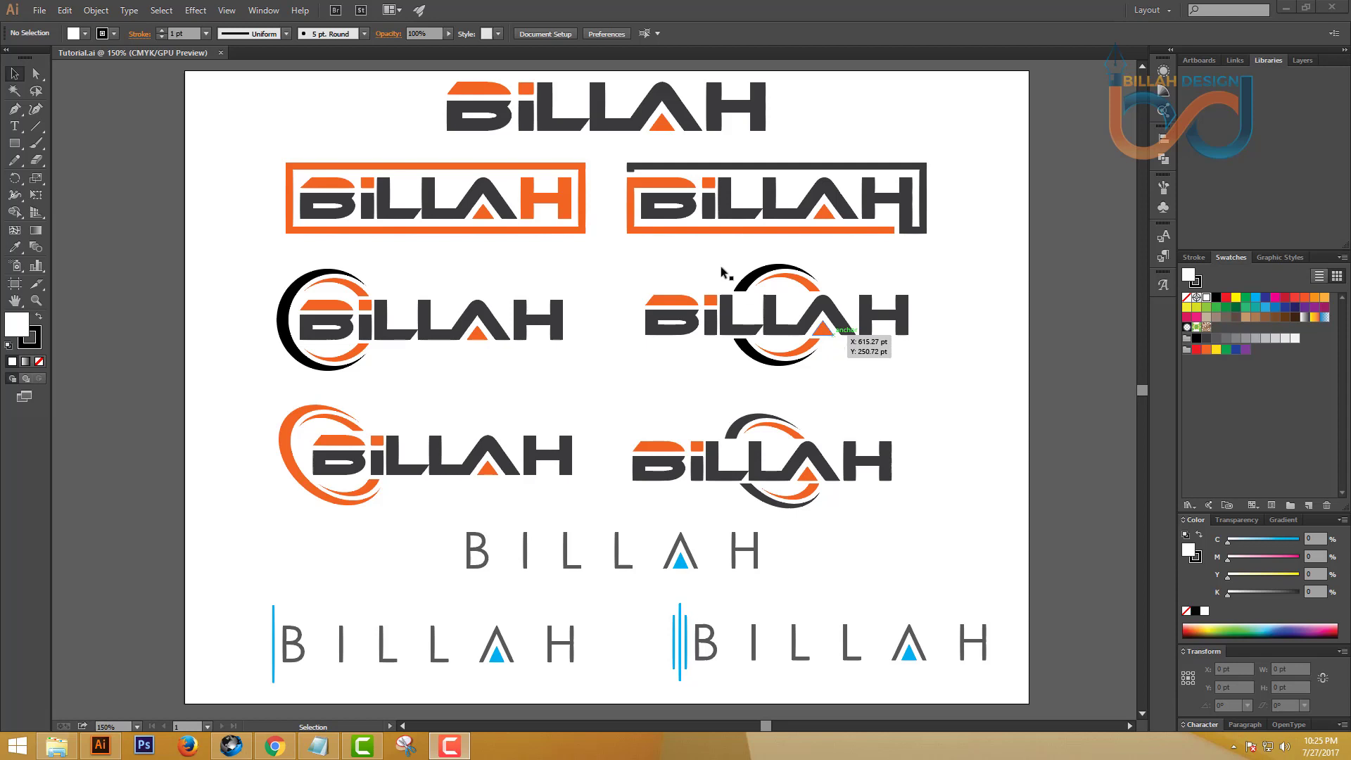
Step: Select and then deselect the boxed BILLAH logo on the Tutorial.ai sheet
click(532, 165)
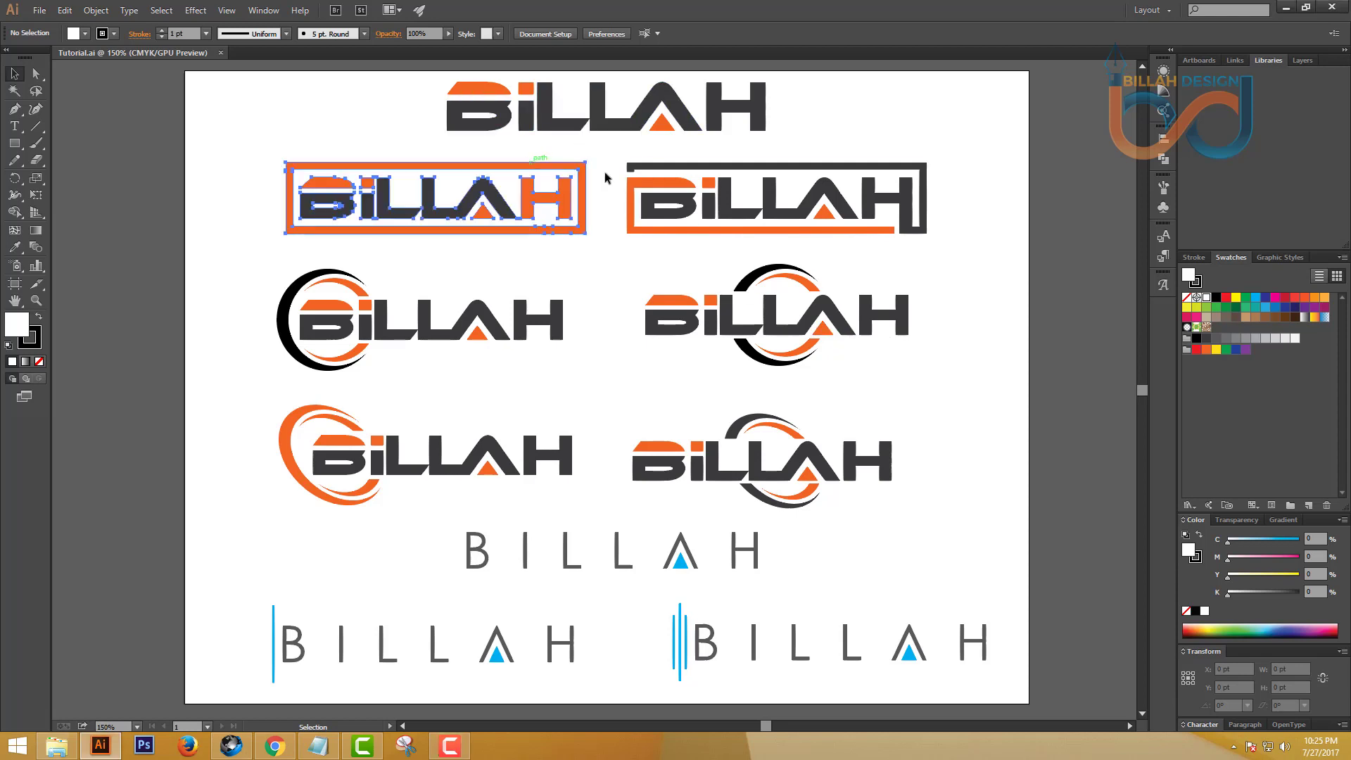
click(630, 169)
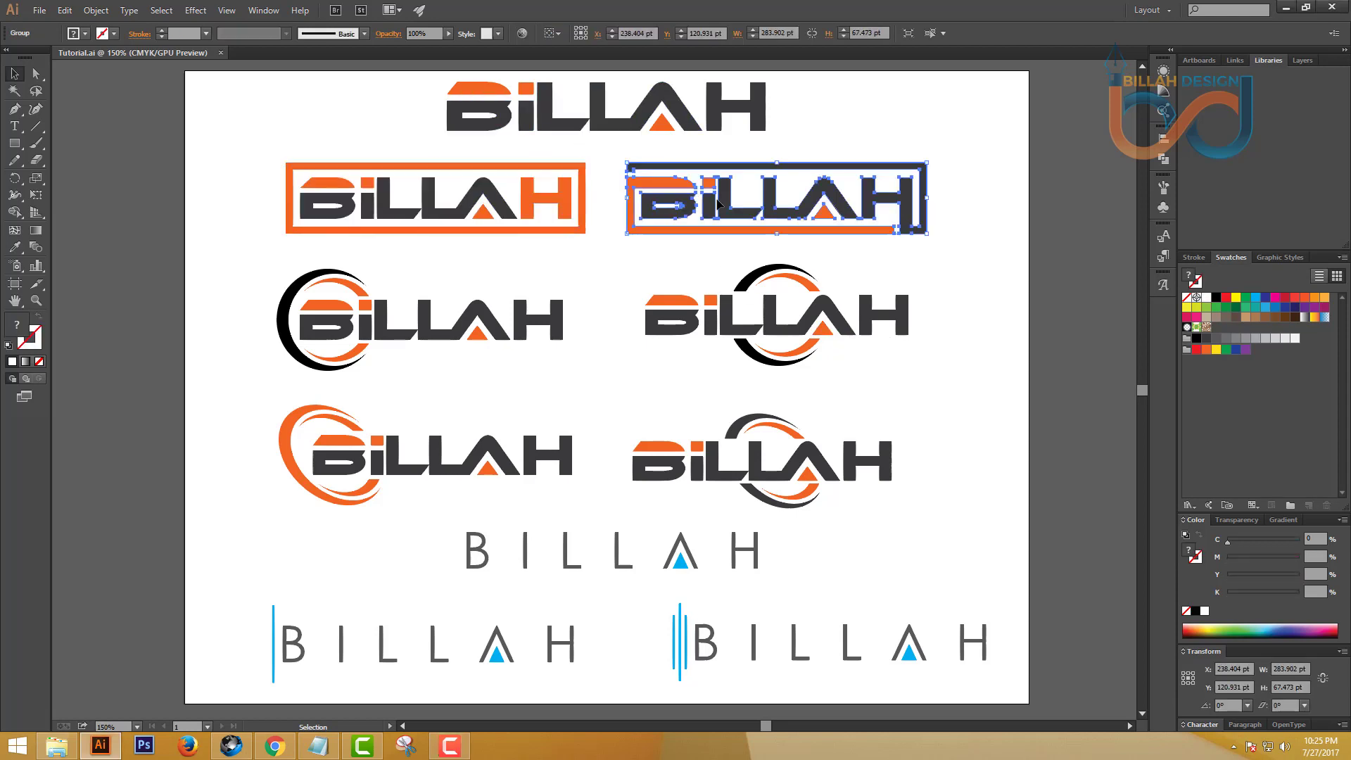
click(968, 282)
scroll(640, 291, down, 1)
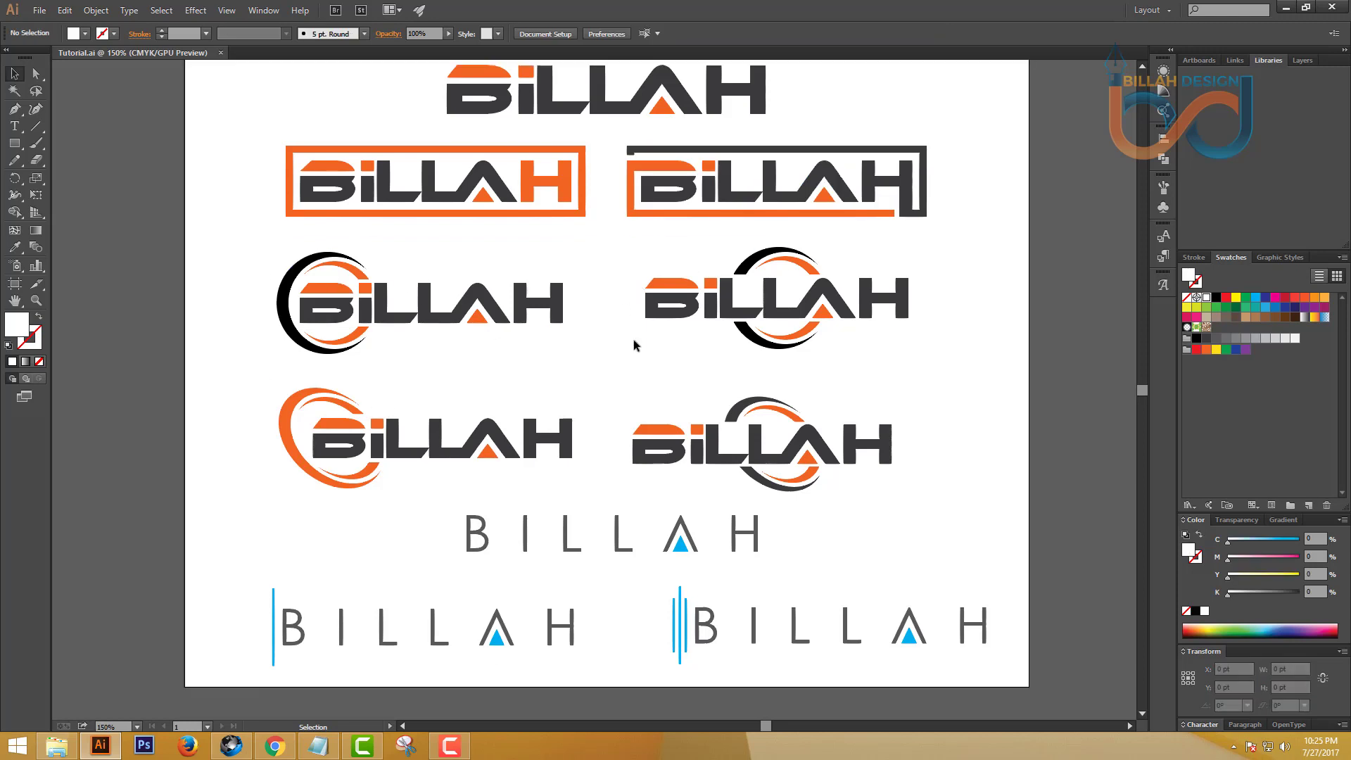
scroll(949, 422, up, 1)
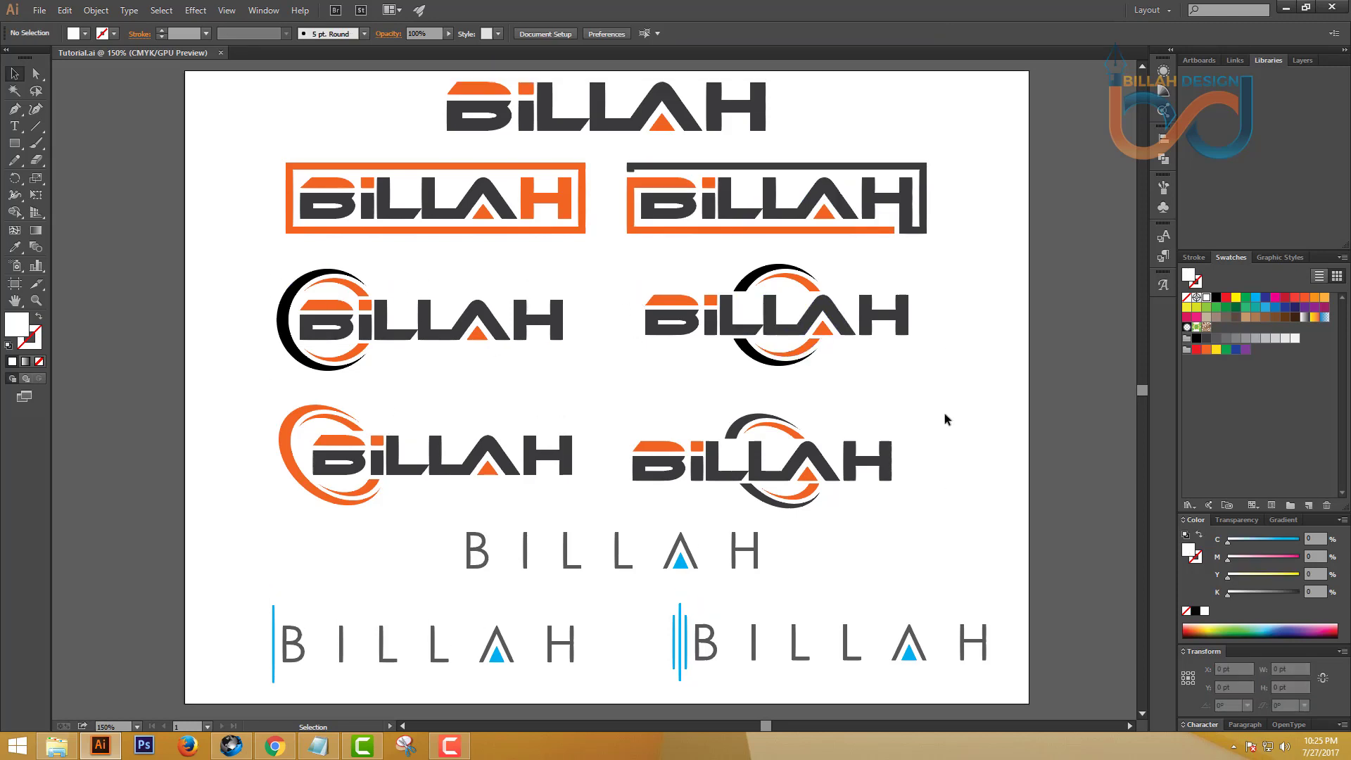
Step: Create a new 800 × 600 px document in pixels, then return to Tutorial.ai
click(40, 10)
click(63, 27)
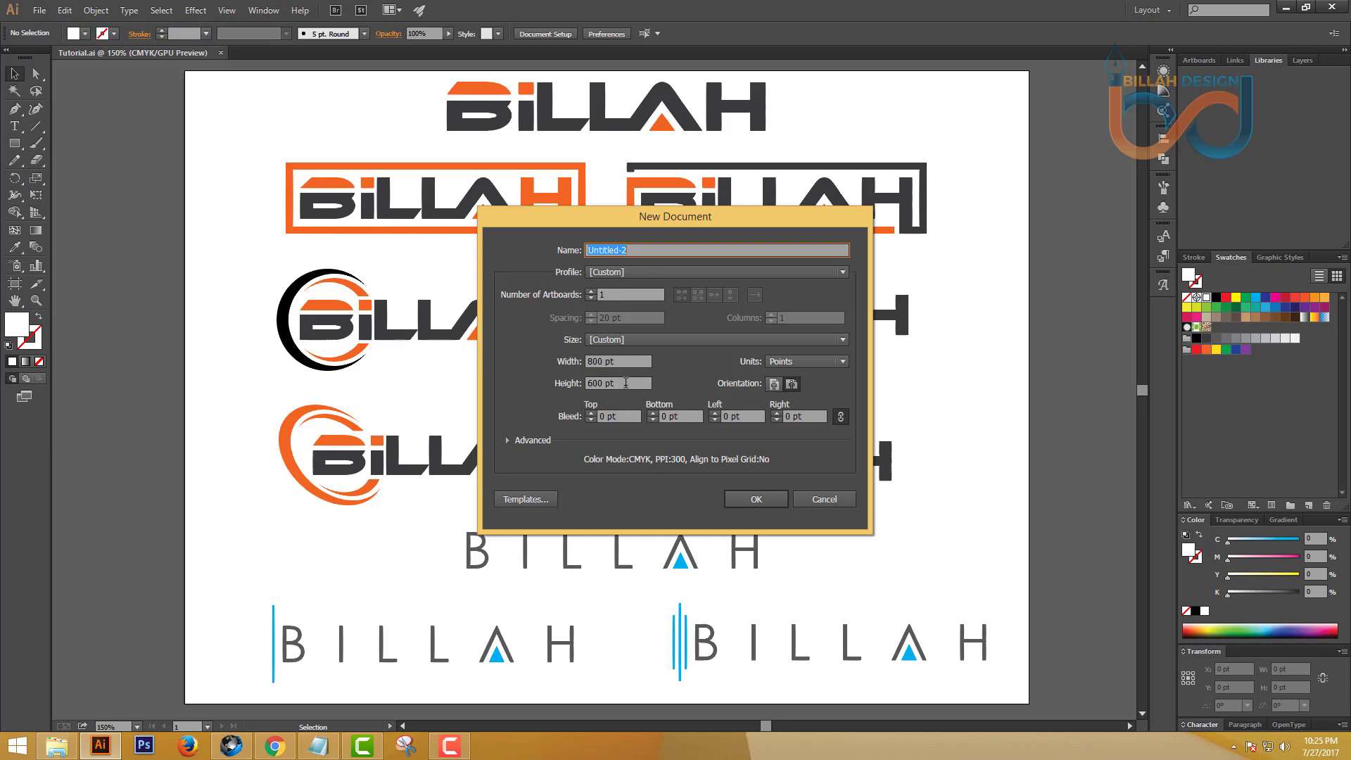
click(823, 361)
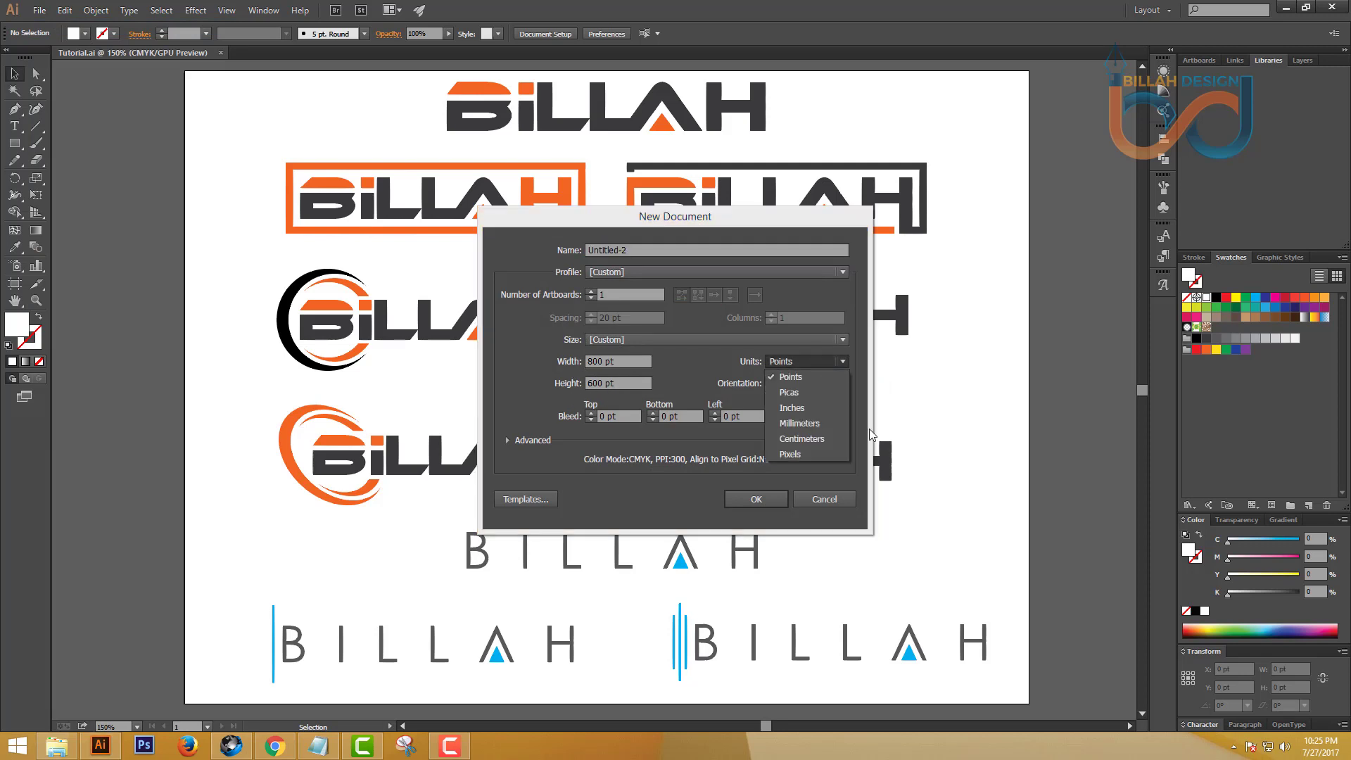
click(801, 455)
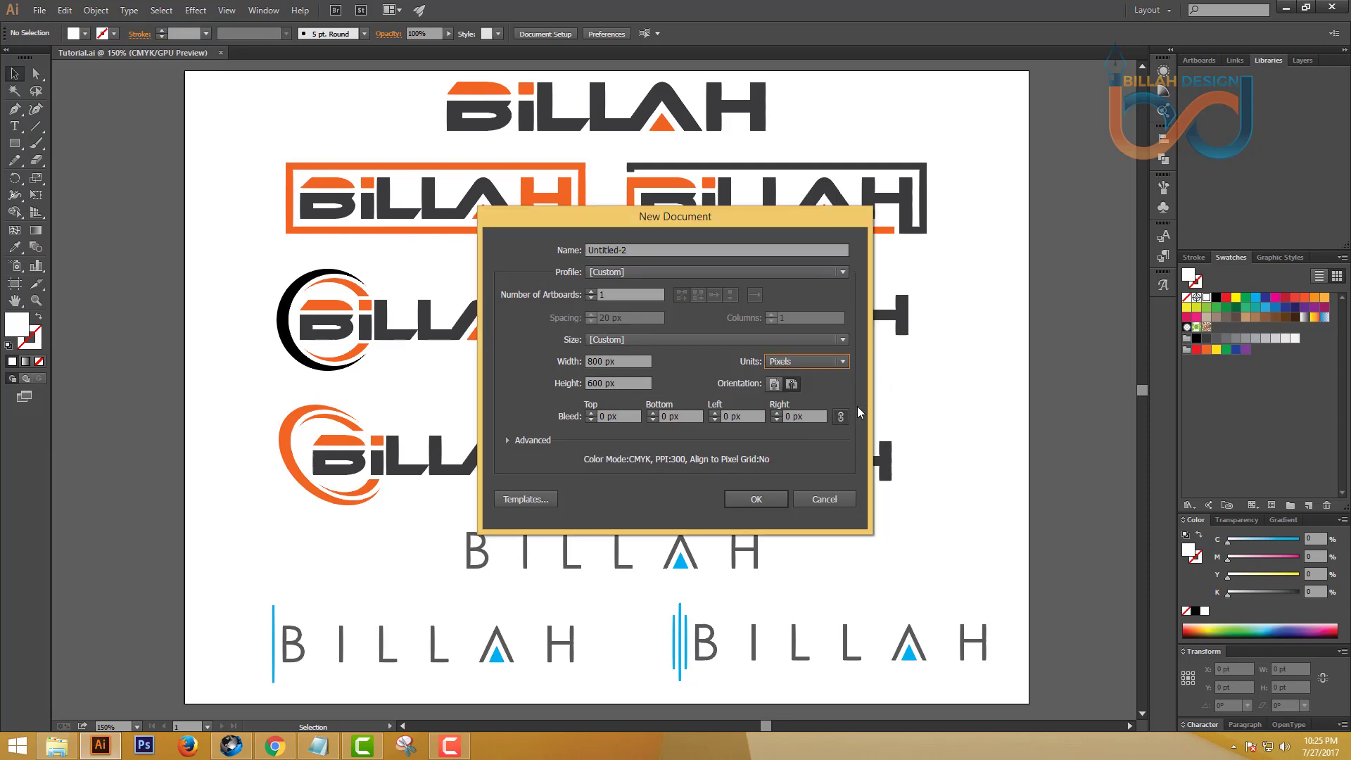
click(763, 501)
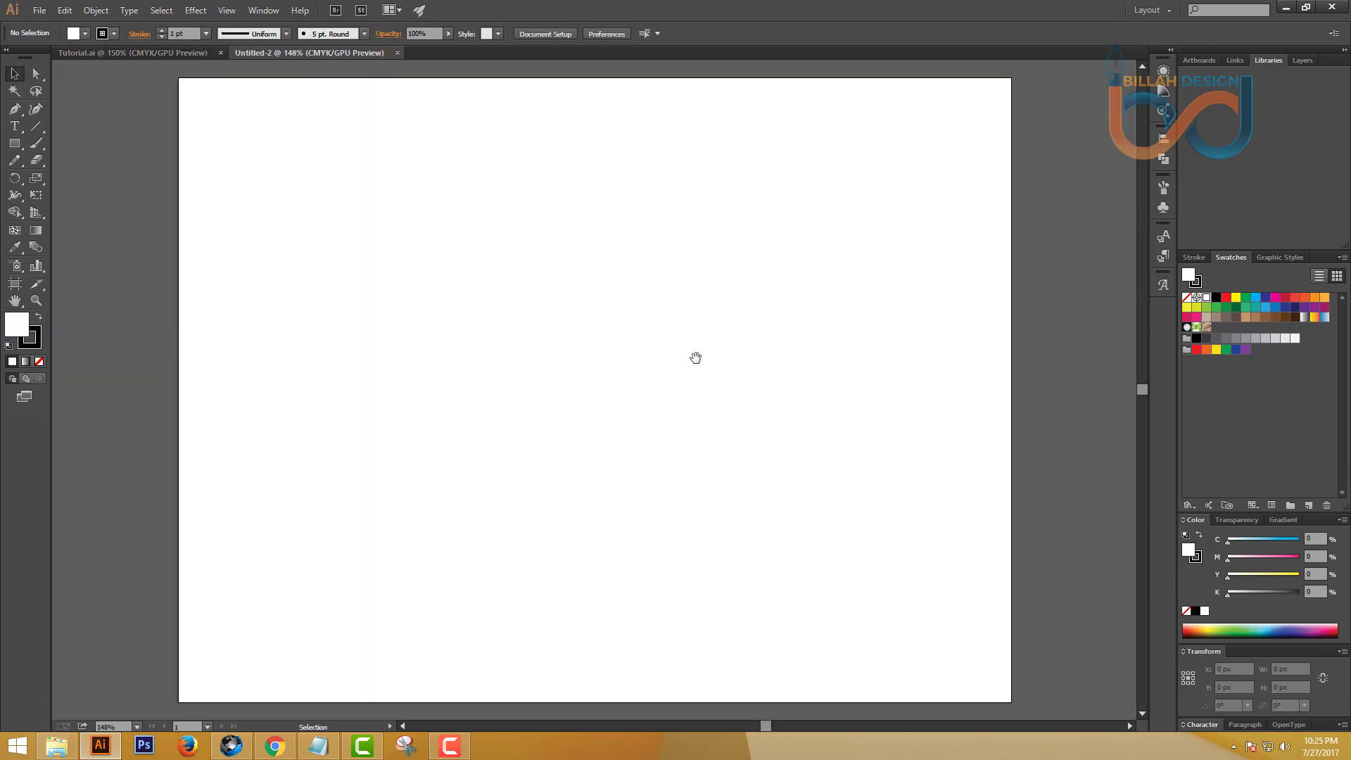
drag(652, 346, 723, 326)
click(175, 56)
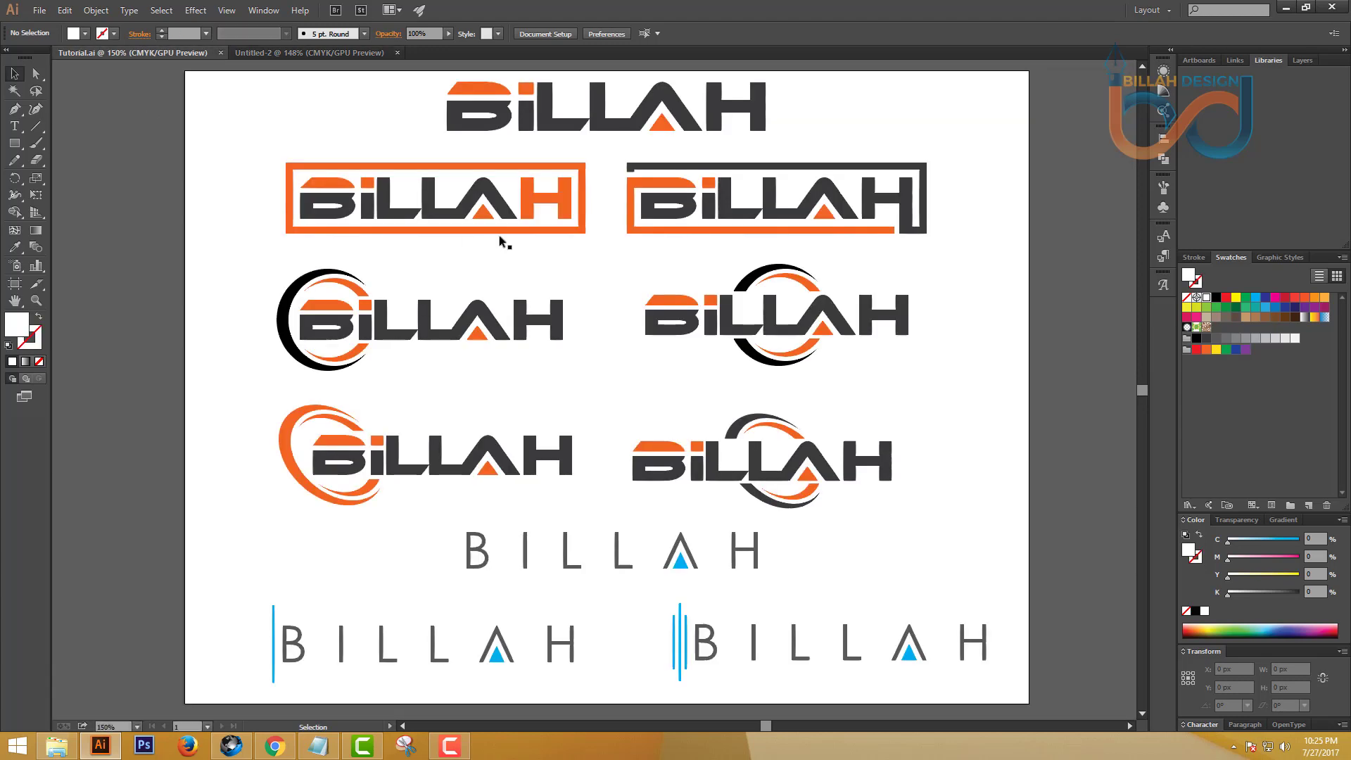
Step: Paste the top orange-and-gray BILLAH wordmark into Untitled-2 and move it to the artboard top
click(592, 116)
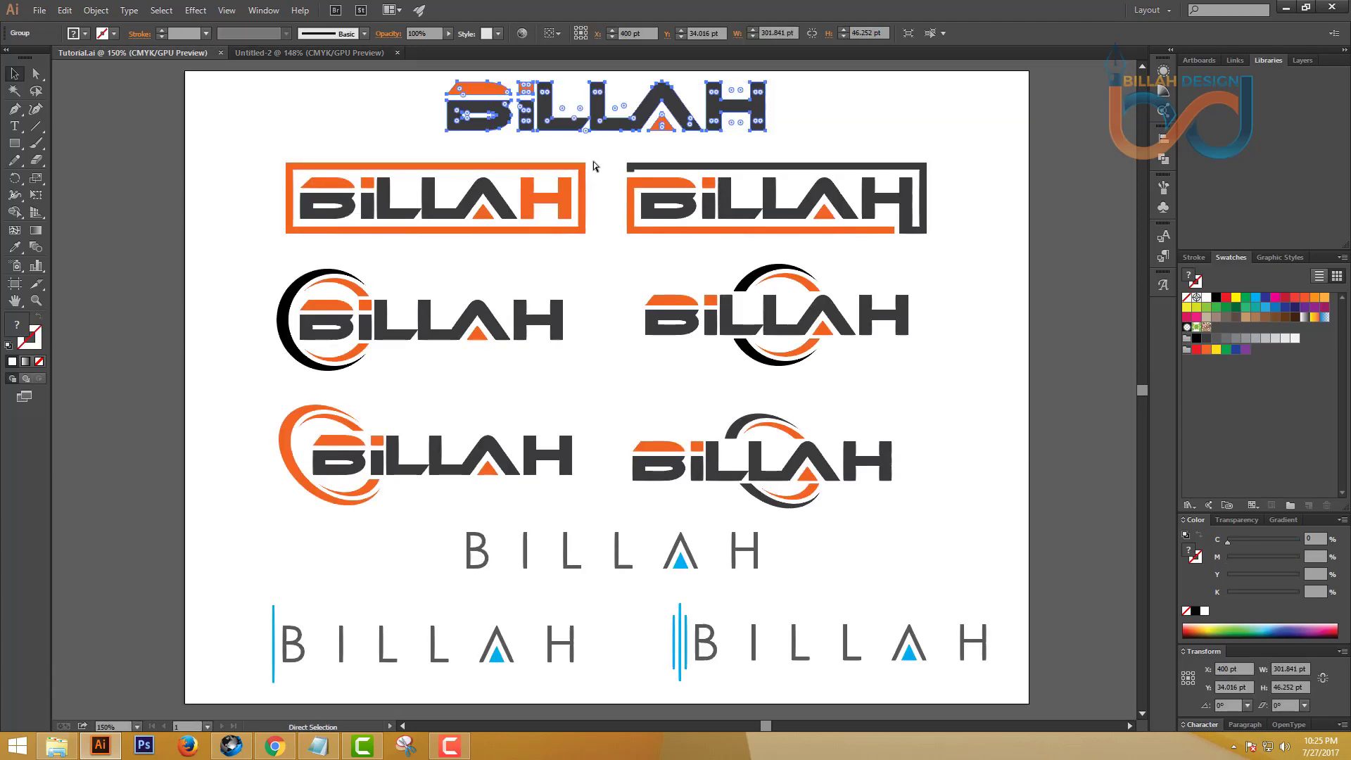
click(349, 56)
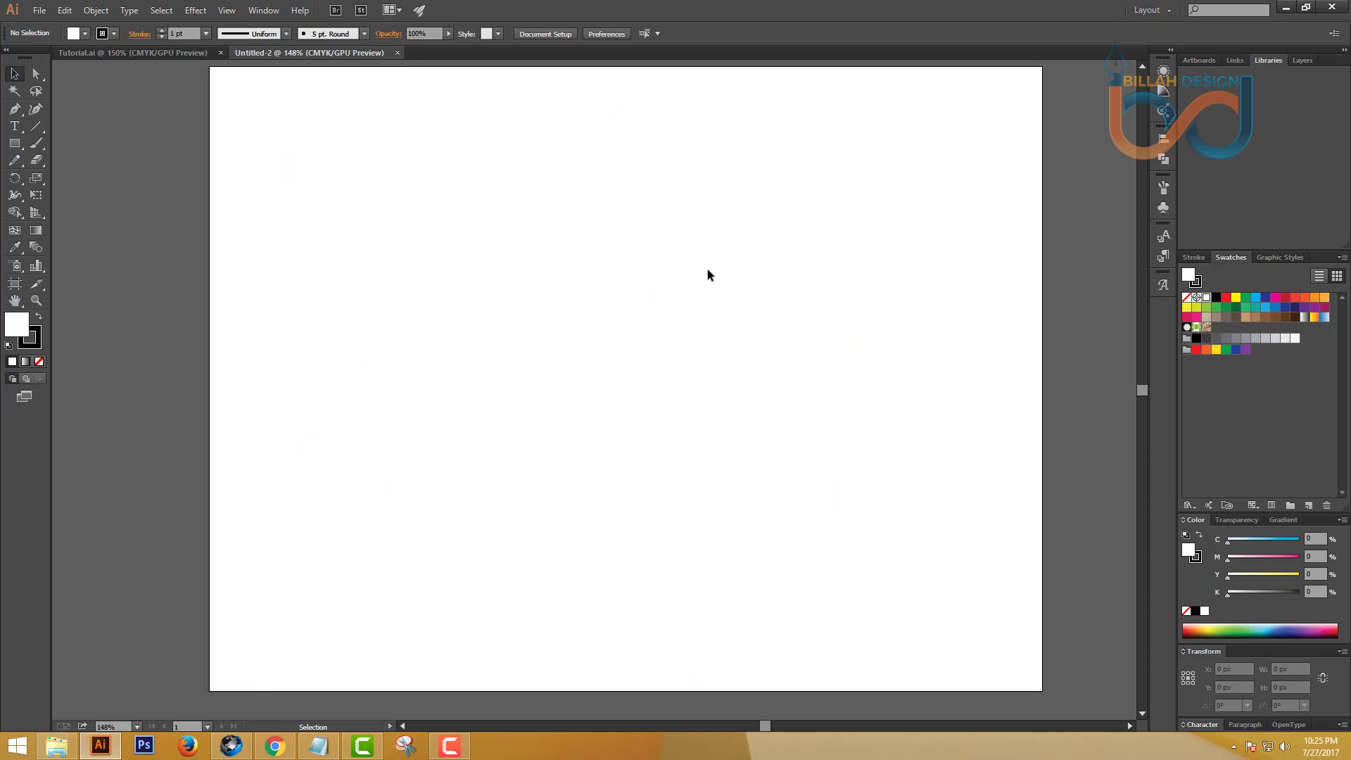
key(ctrl+v)
click(820, 386)
drag(767, 305, 777, 314)
drag(744, 405, 762, 151)
click(802, 270)
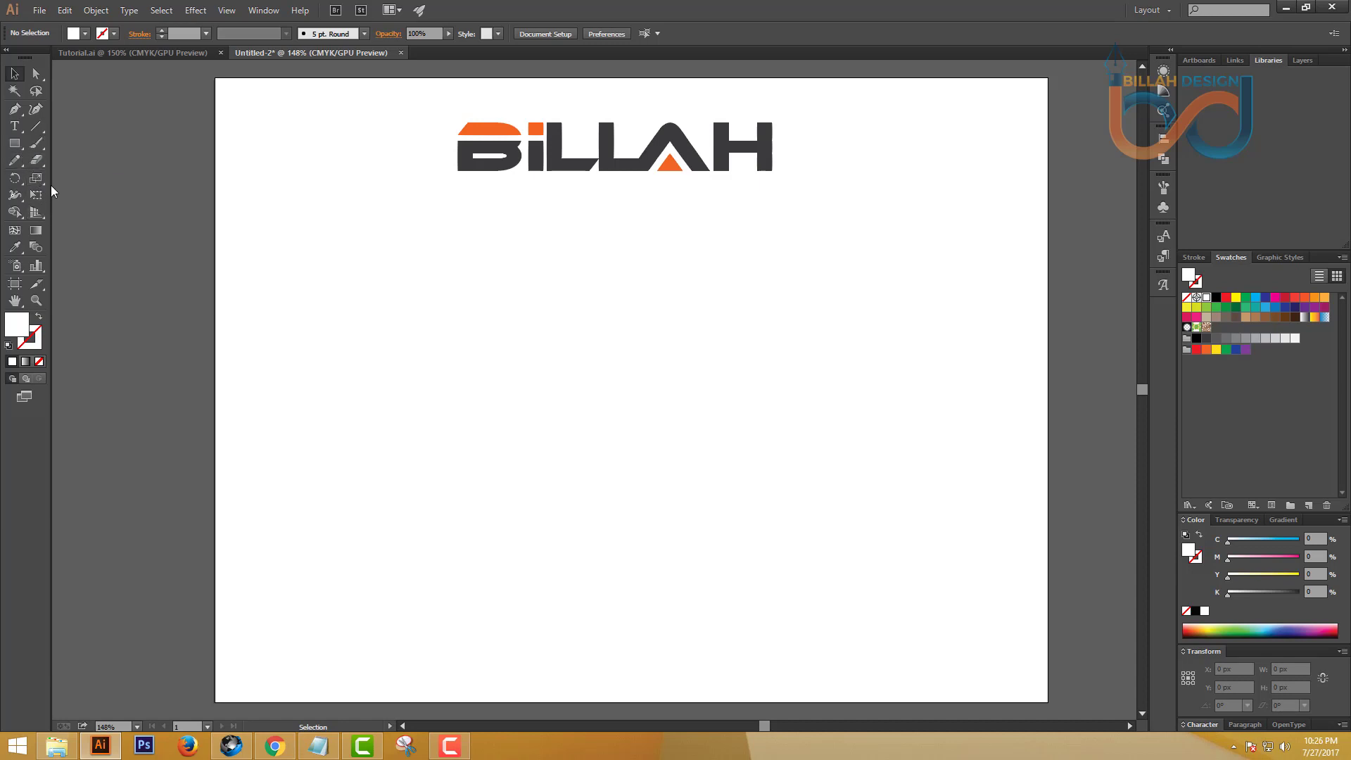
Step: Tear the Rectangle tool group off into a floating panel and pick the Ellipse tool
click(14, 145)
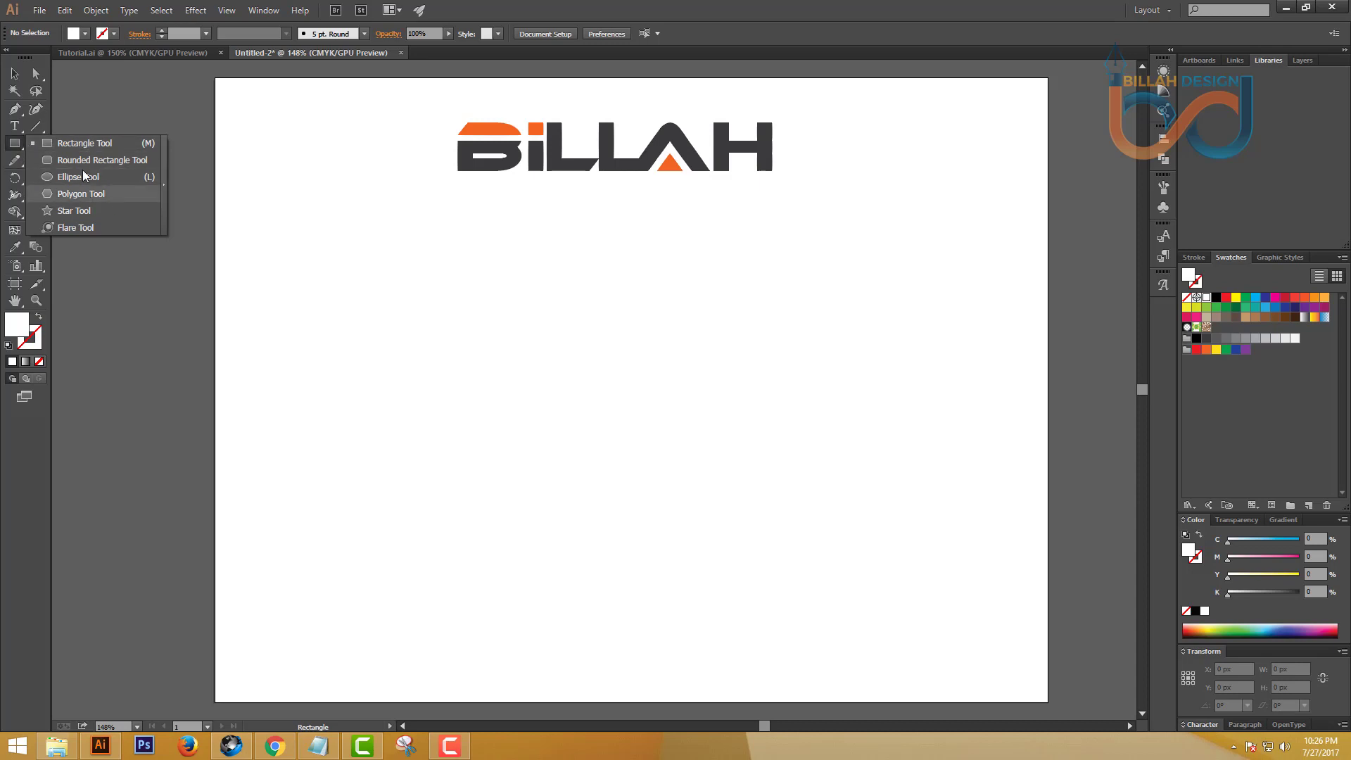
click(165, 184)
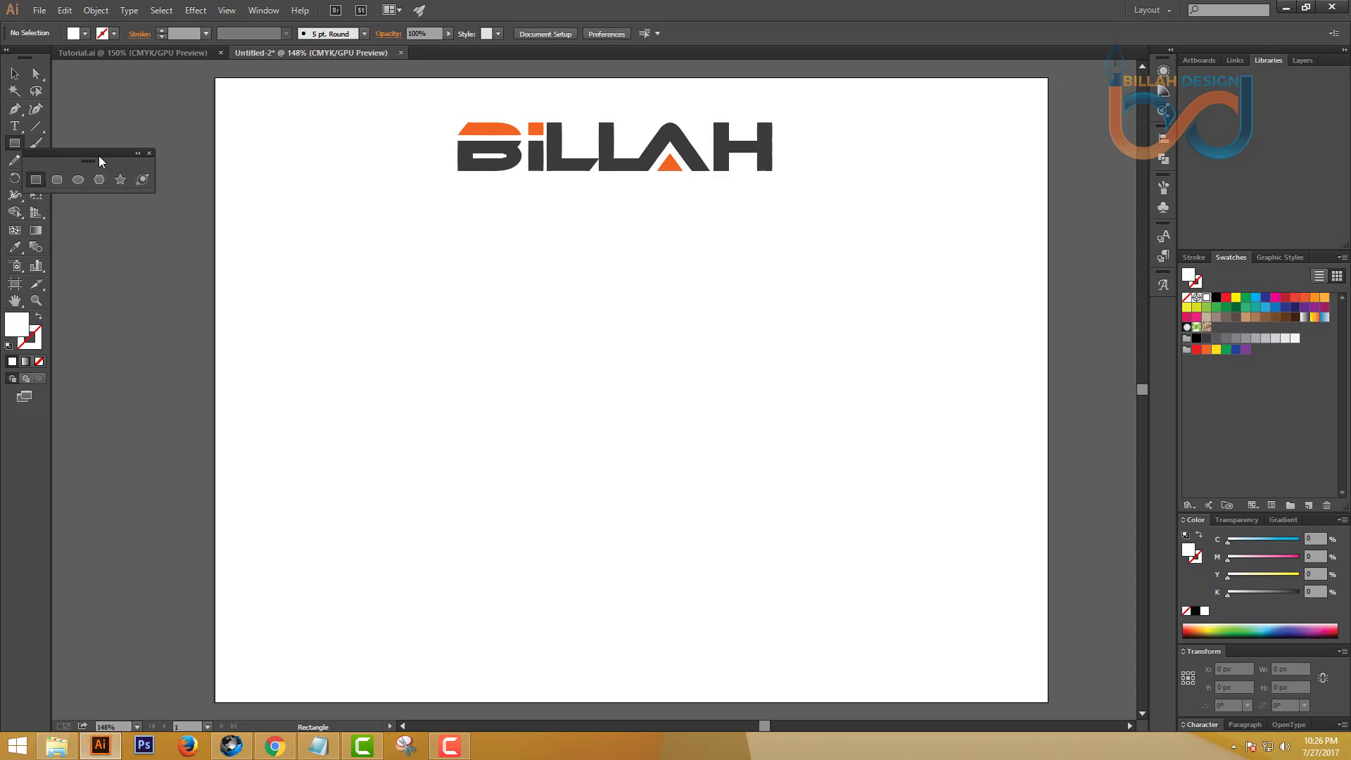
drag(98, 161, 143, 150)
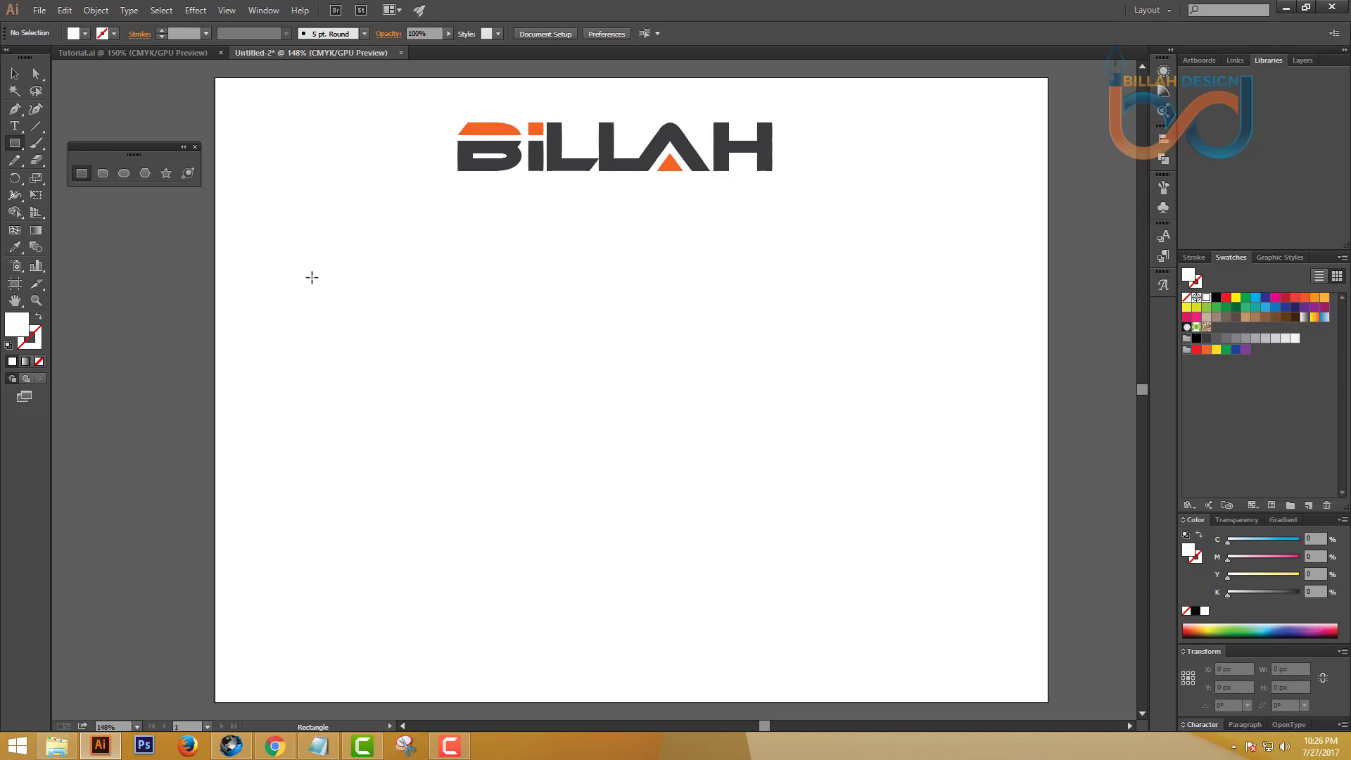
click(127, 175)
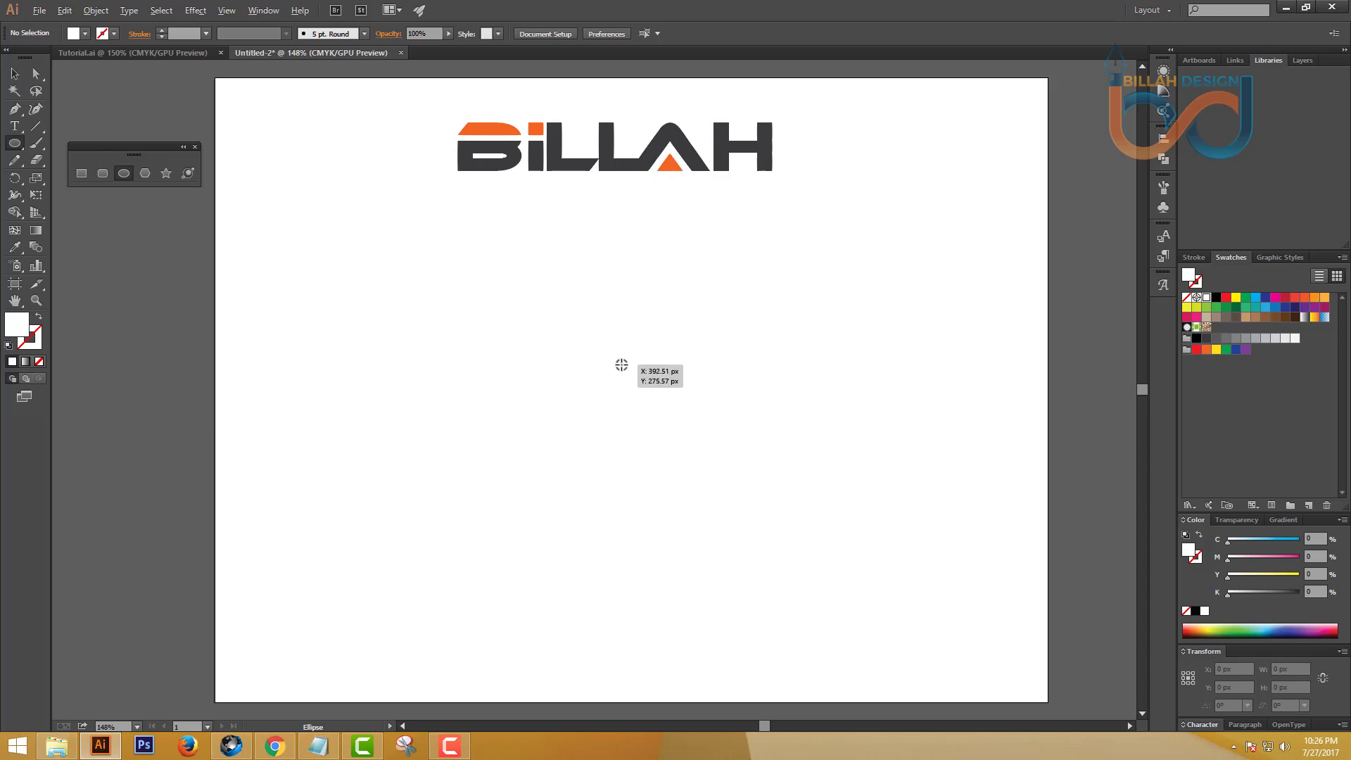
Step: Draw a black-filled circle below the wordmark and shift it slightly left into alignment
drag(637, 363, 703, 401)
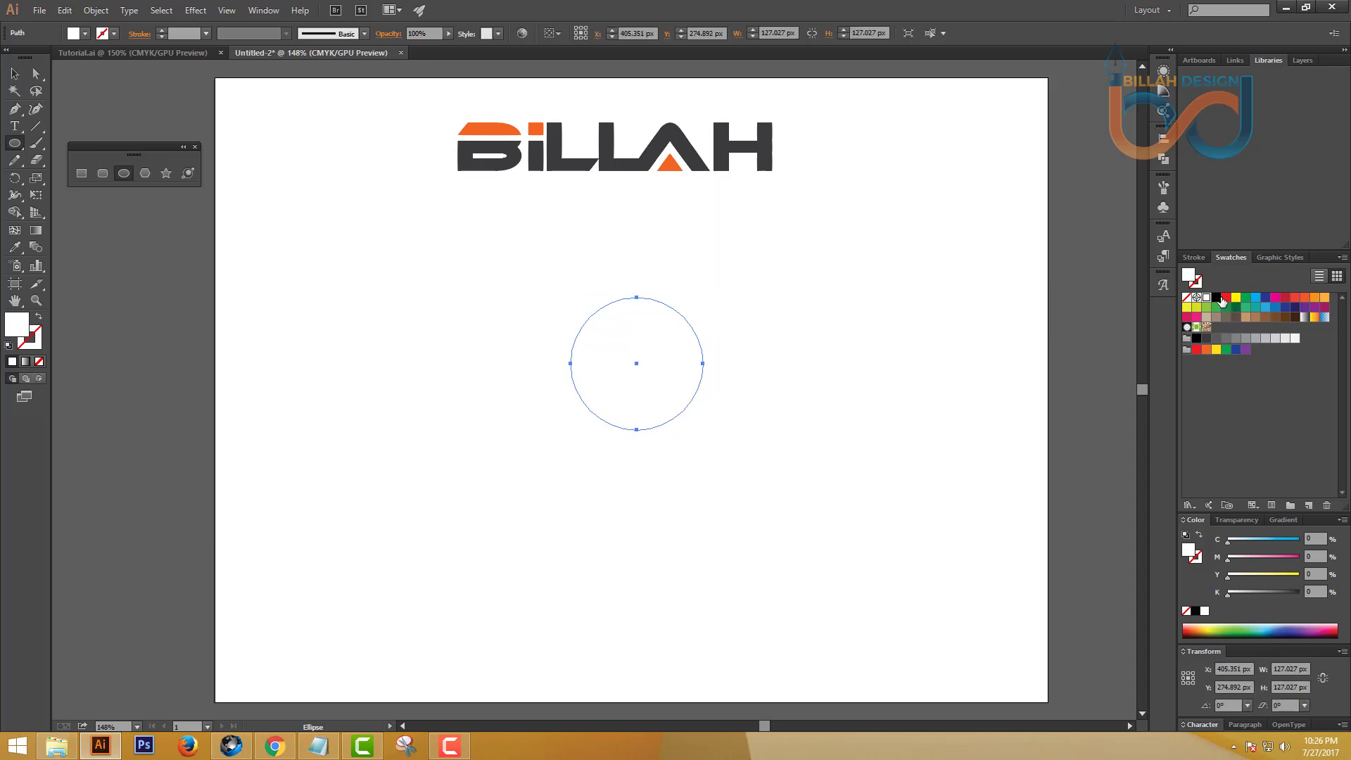
click(1217, 297)
click(14, 74)
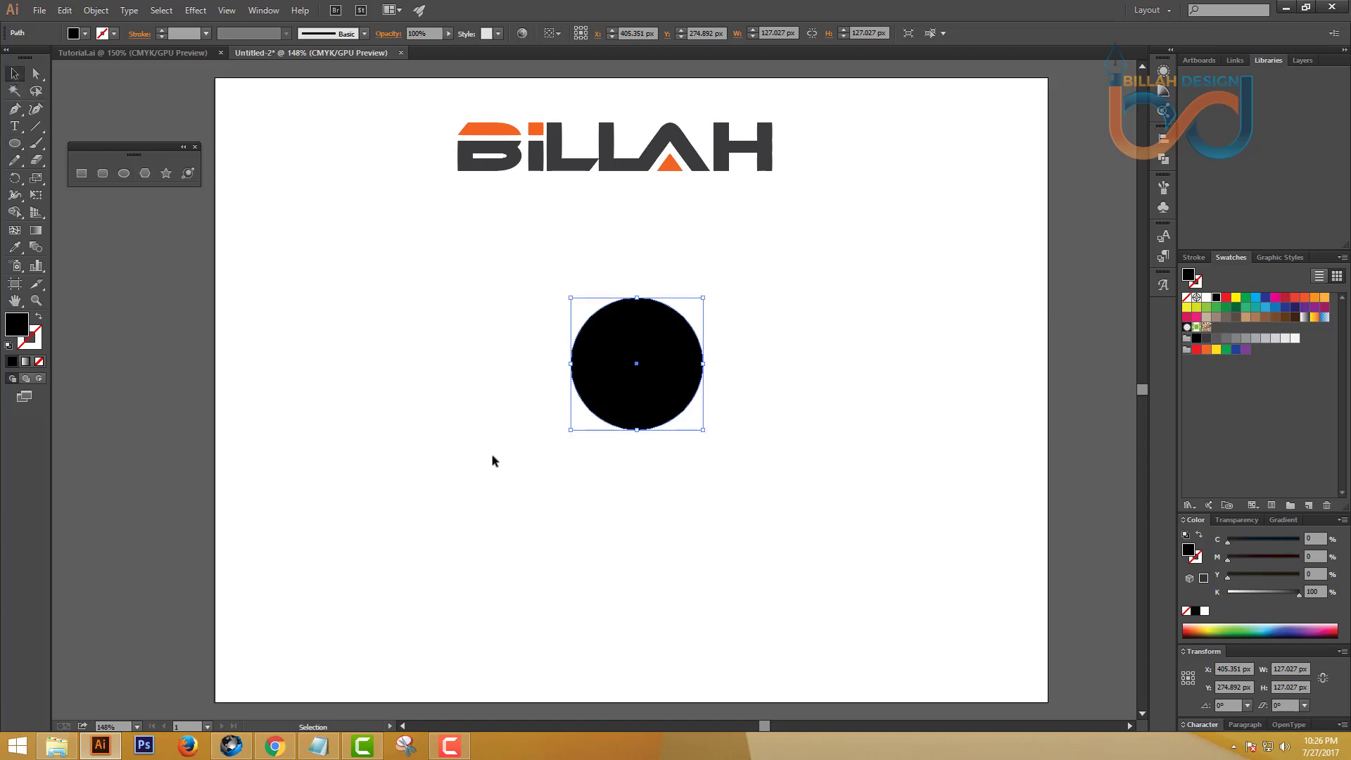
drag(644, 394, 636, 394)
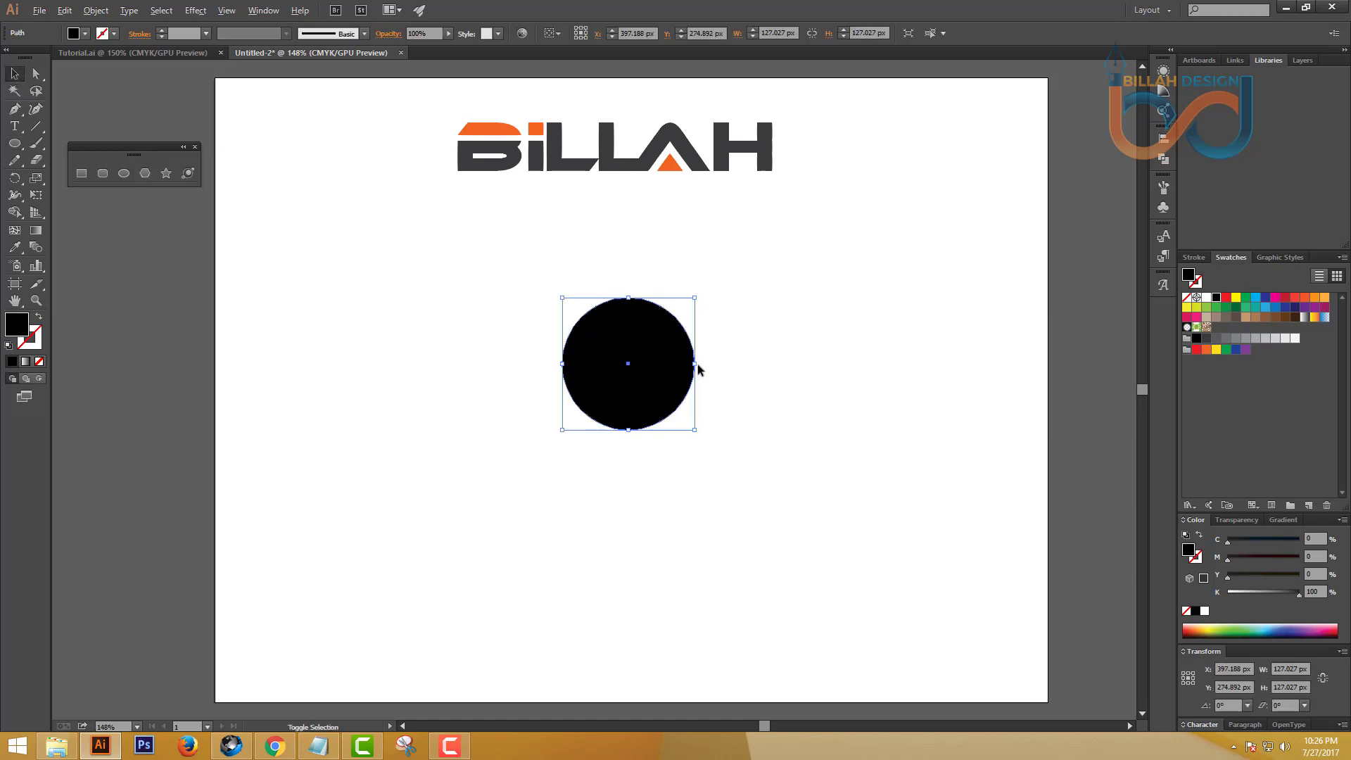
Step: Enlarge the black circle to about 134 px wide
drag(698, 364, 701, 366)
click(758, 419)
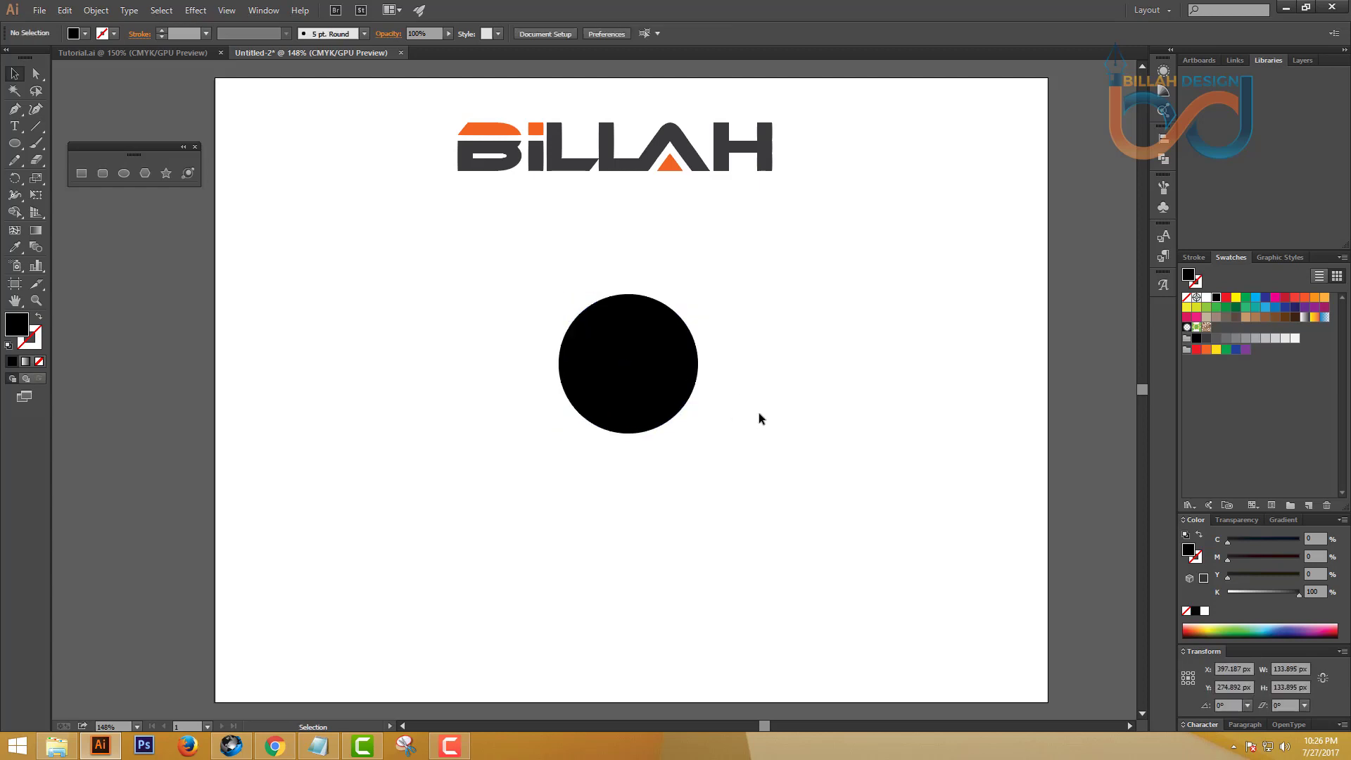
click(672, 373)
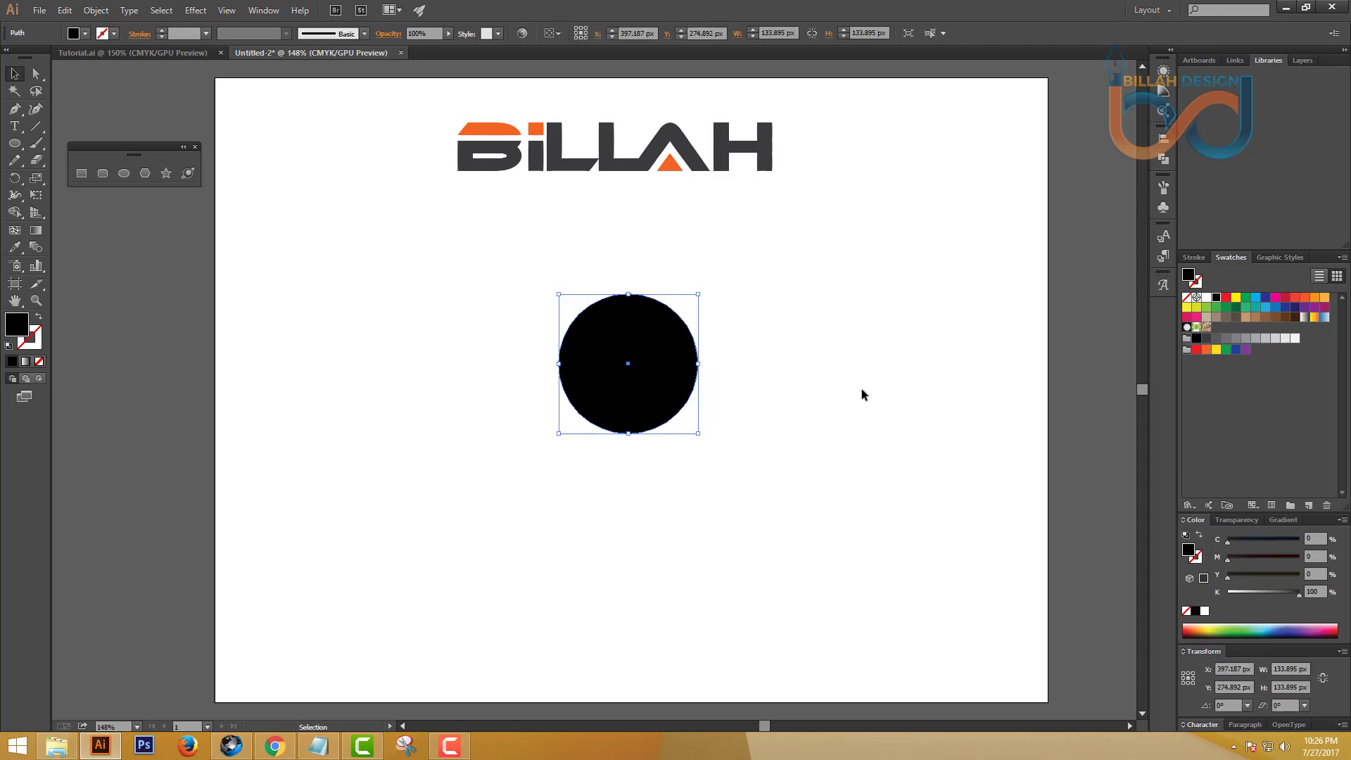
key(a)
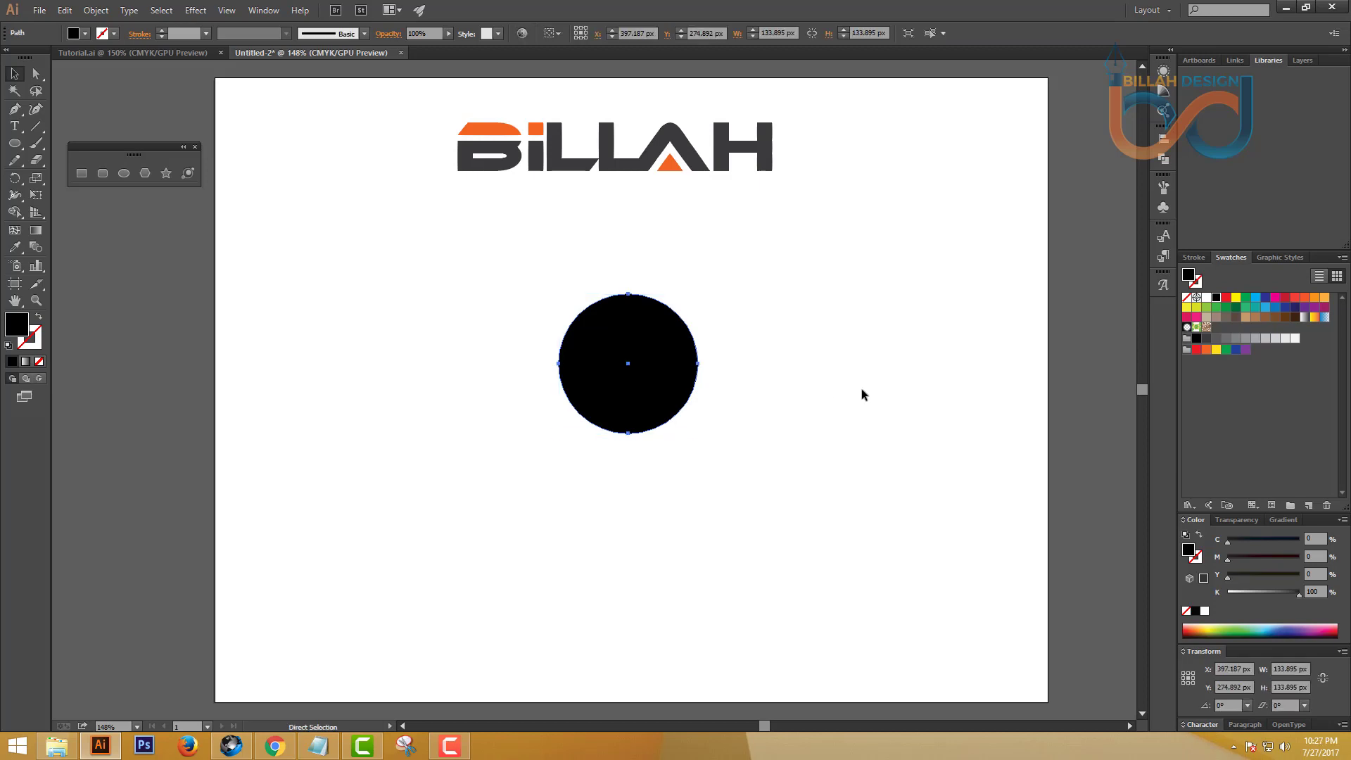
key(v)
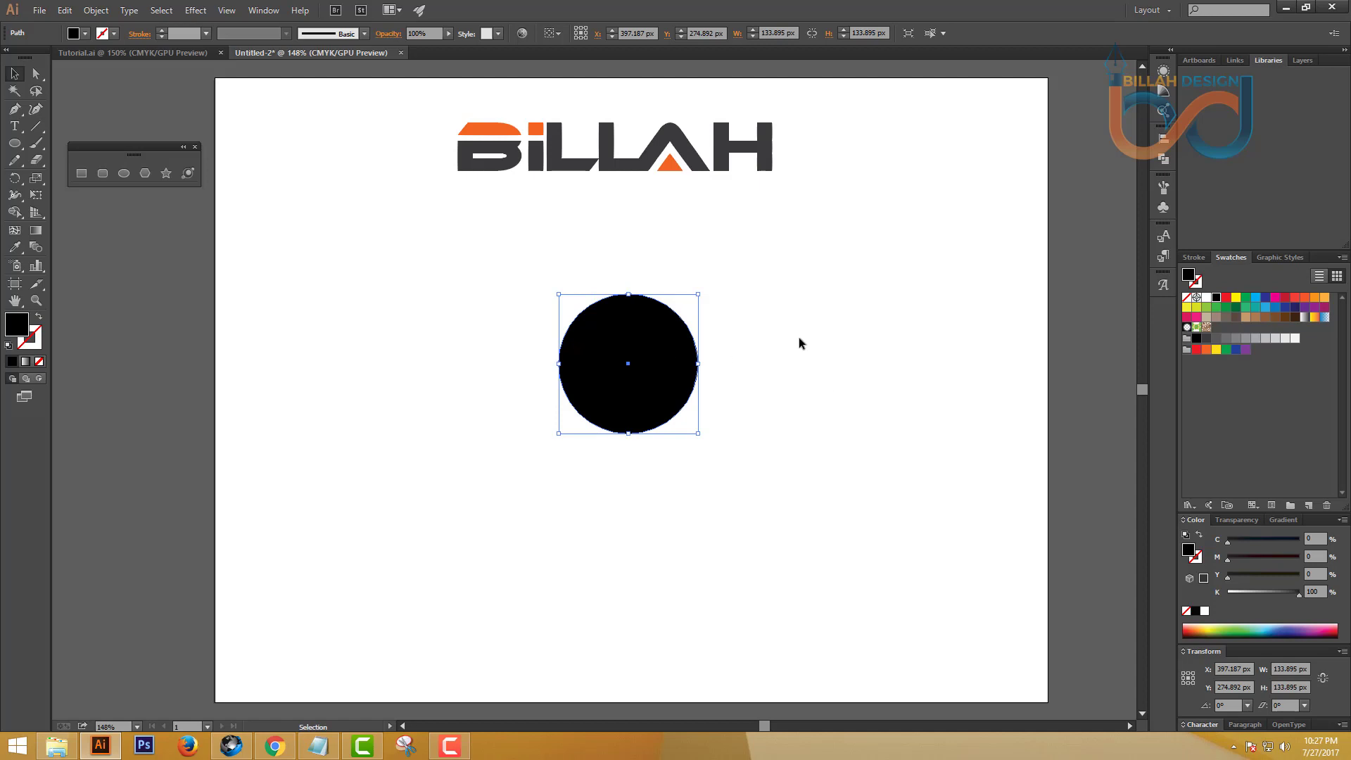
Step: Fill the front circle copy red and zoom in on the circles
click(1225, 297)
drag(654, 380, 708, 428)
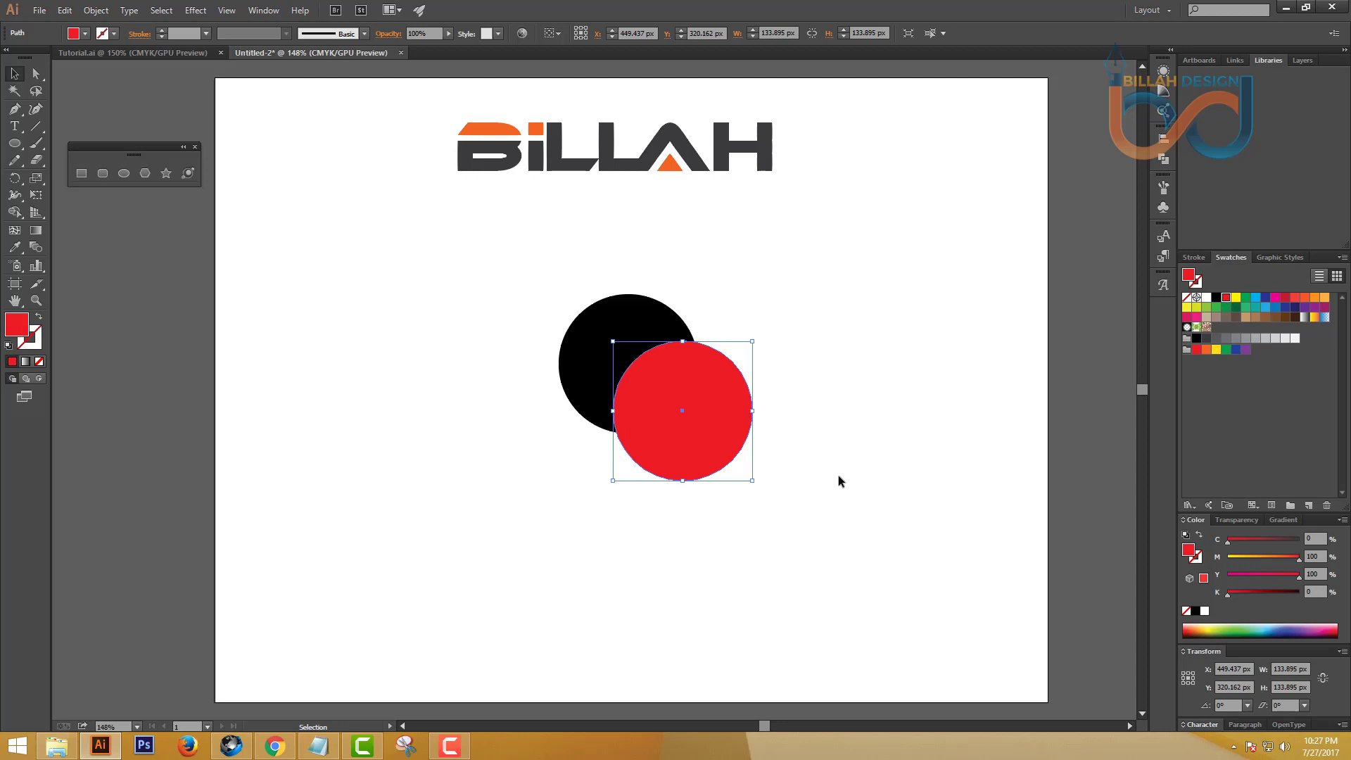
key(ctrl+z)
key(ctrl+z)
click(839, 476)
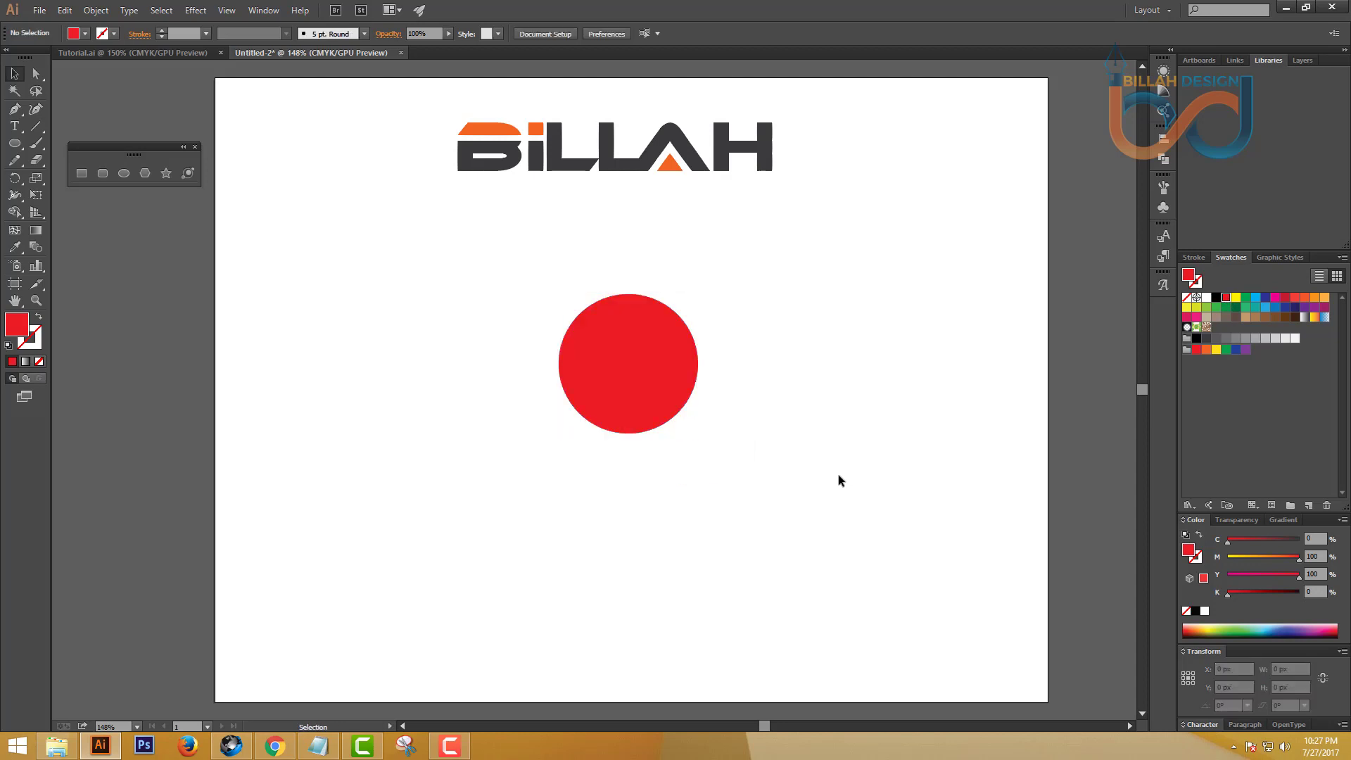
key(ctrl+=)
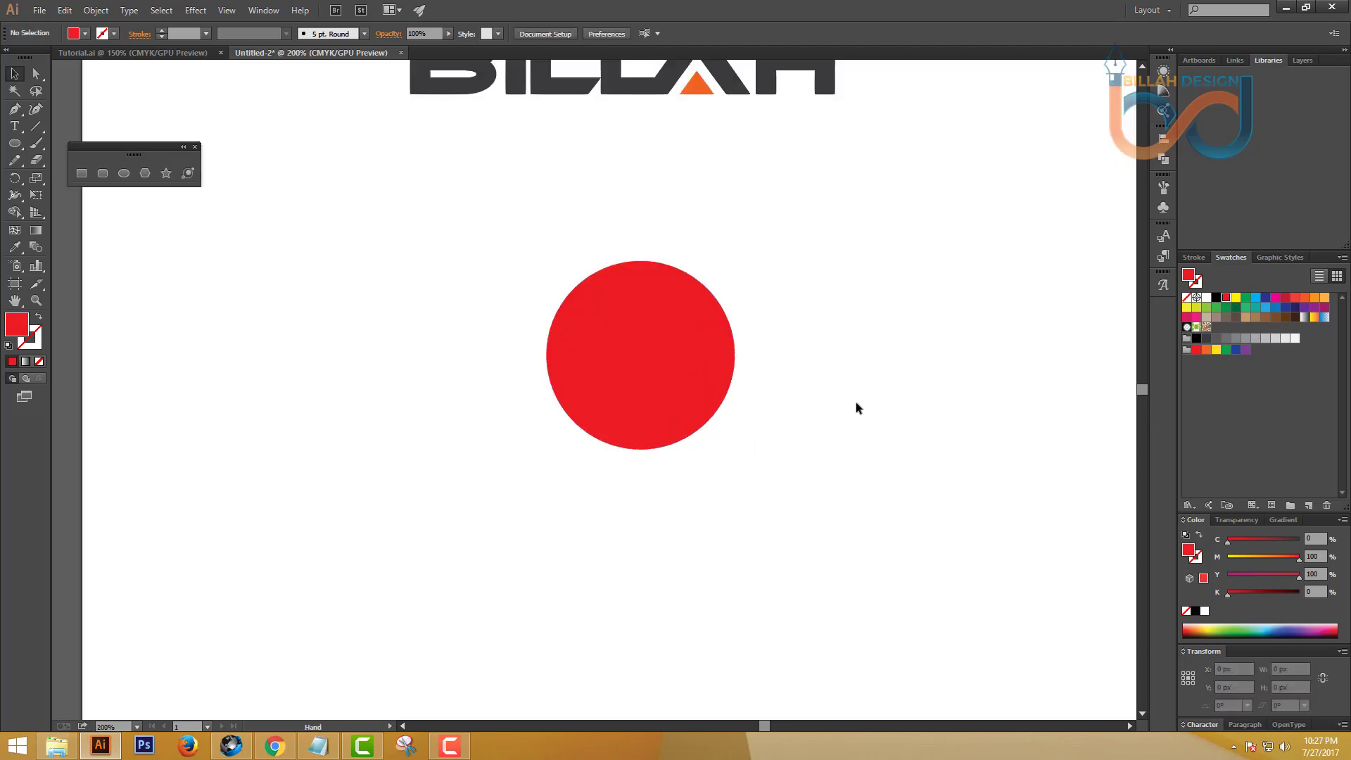
click(678, 358)
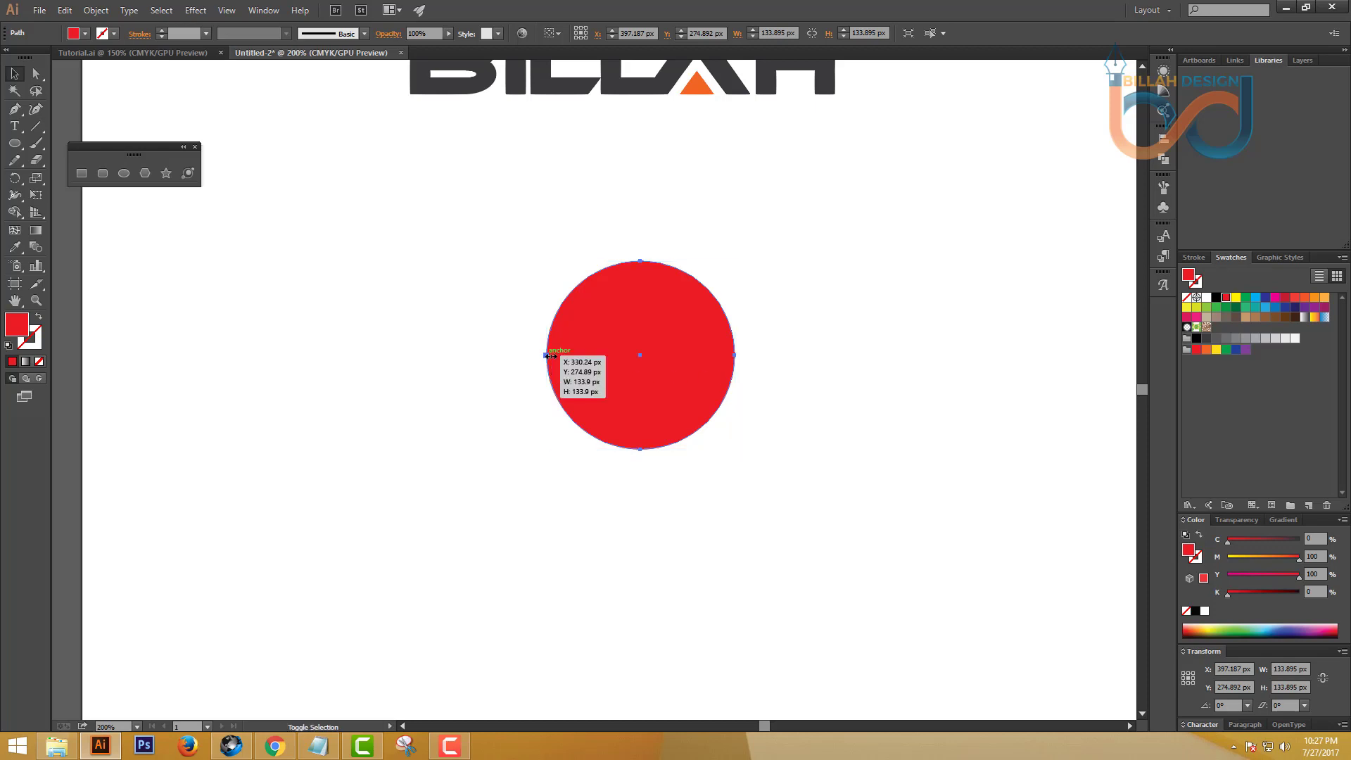
Step: Shrink the red circle to about 121 px, nudge it right, and select both circles
drag(546, 356, 567, 356)
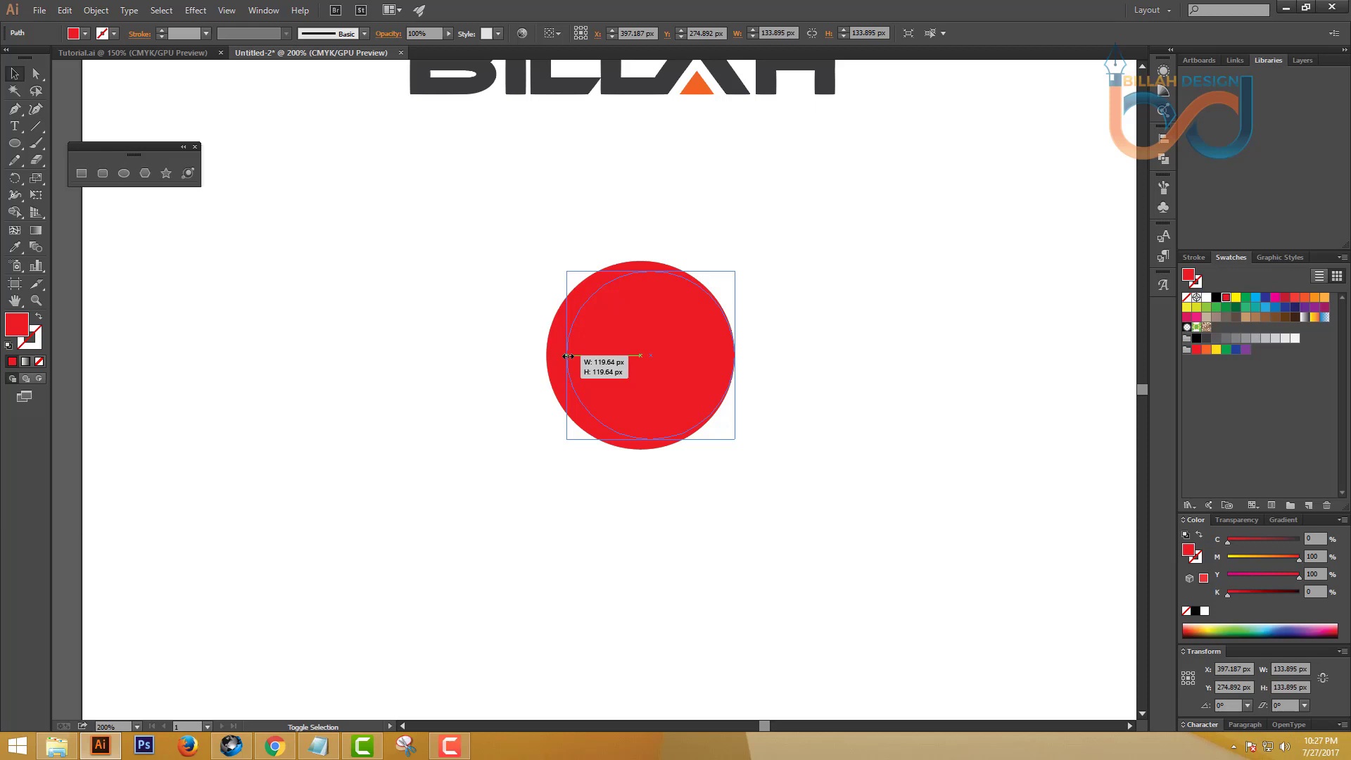
drag(567, 356, 566, 356)
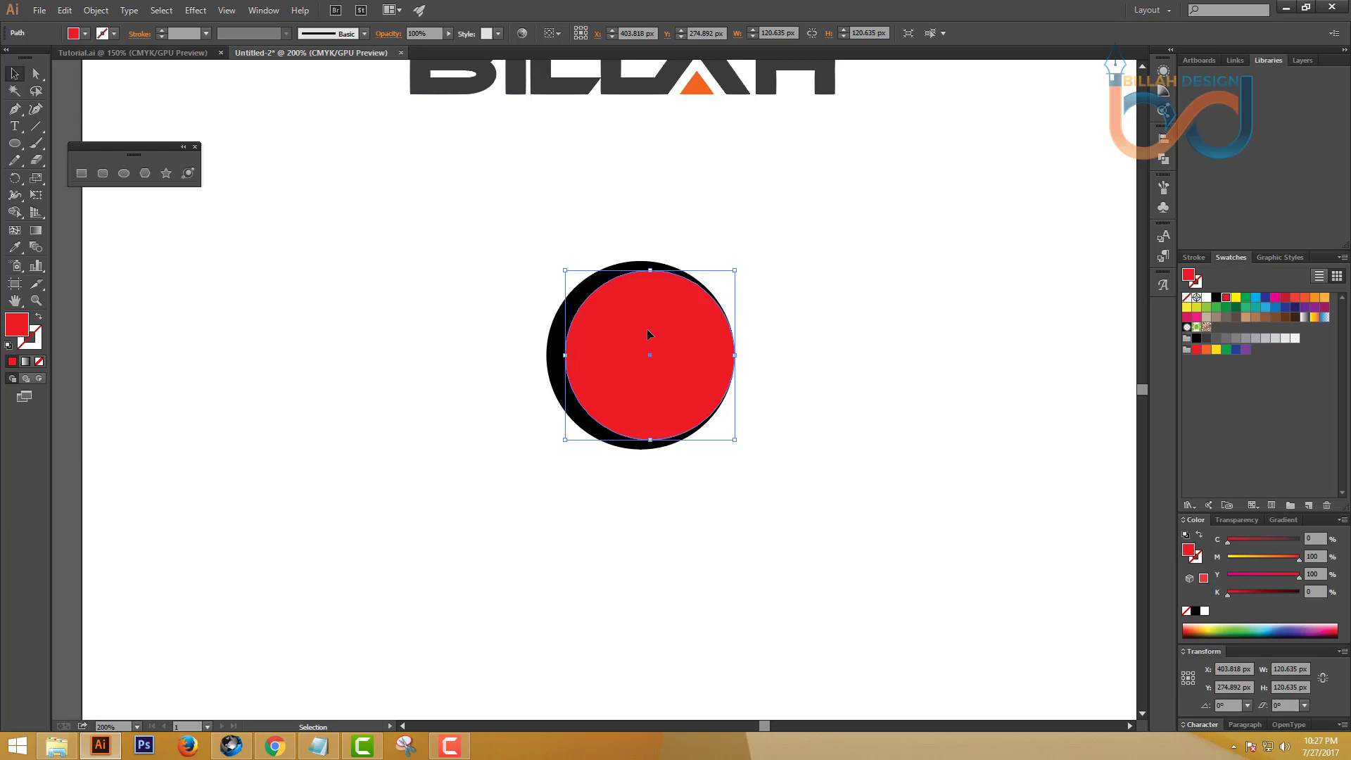
key(Right)
key(Right)
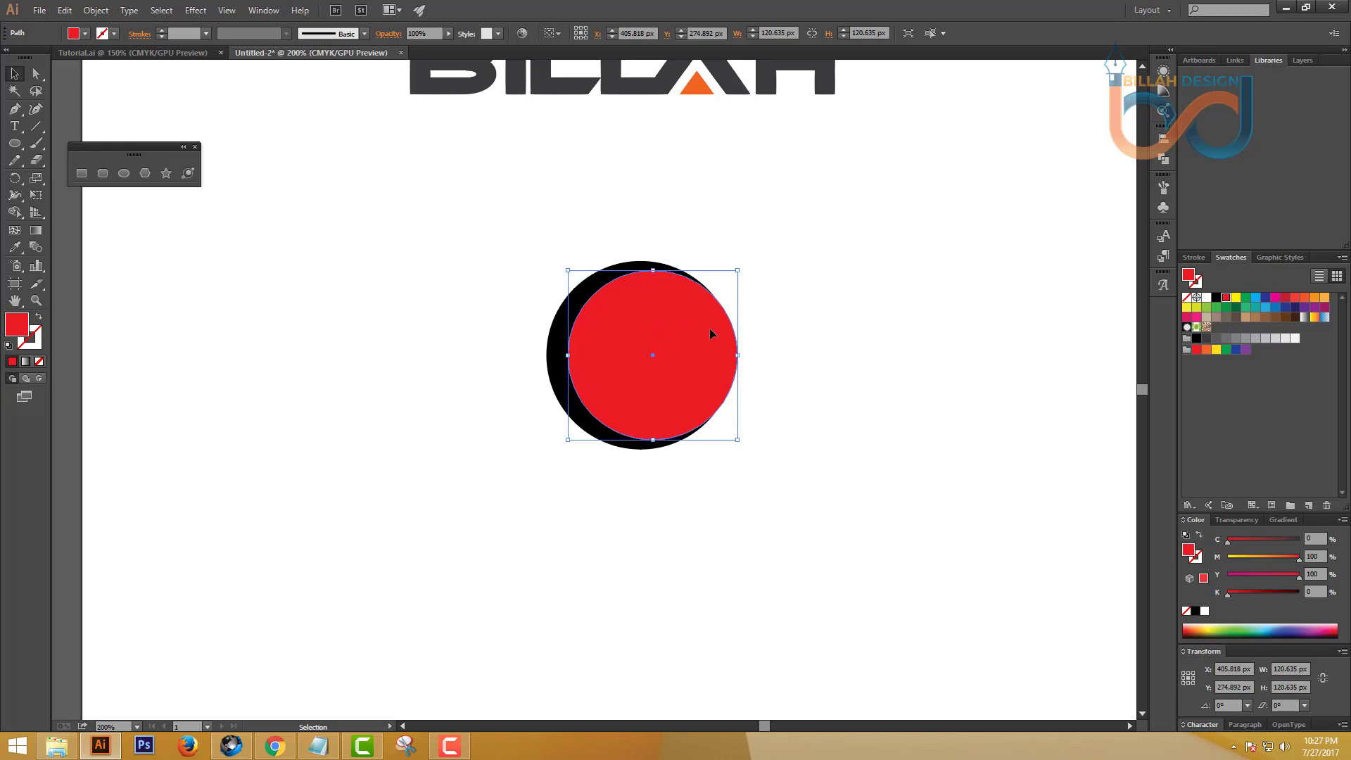
drag(806, 267, 653, 375)
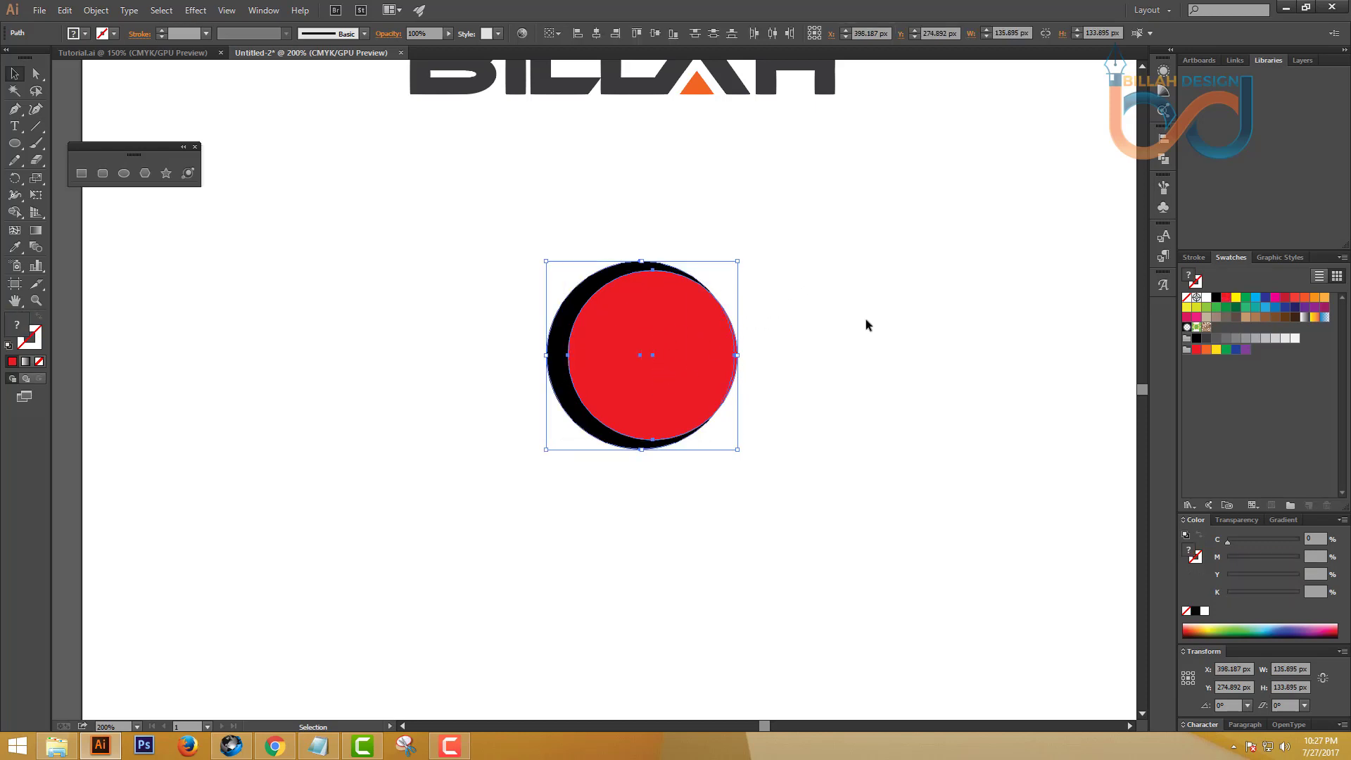
click(1164, 158)
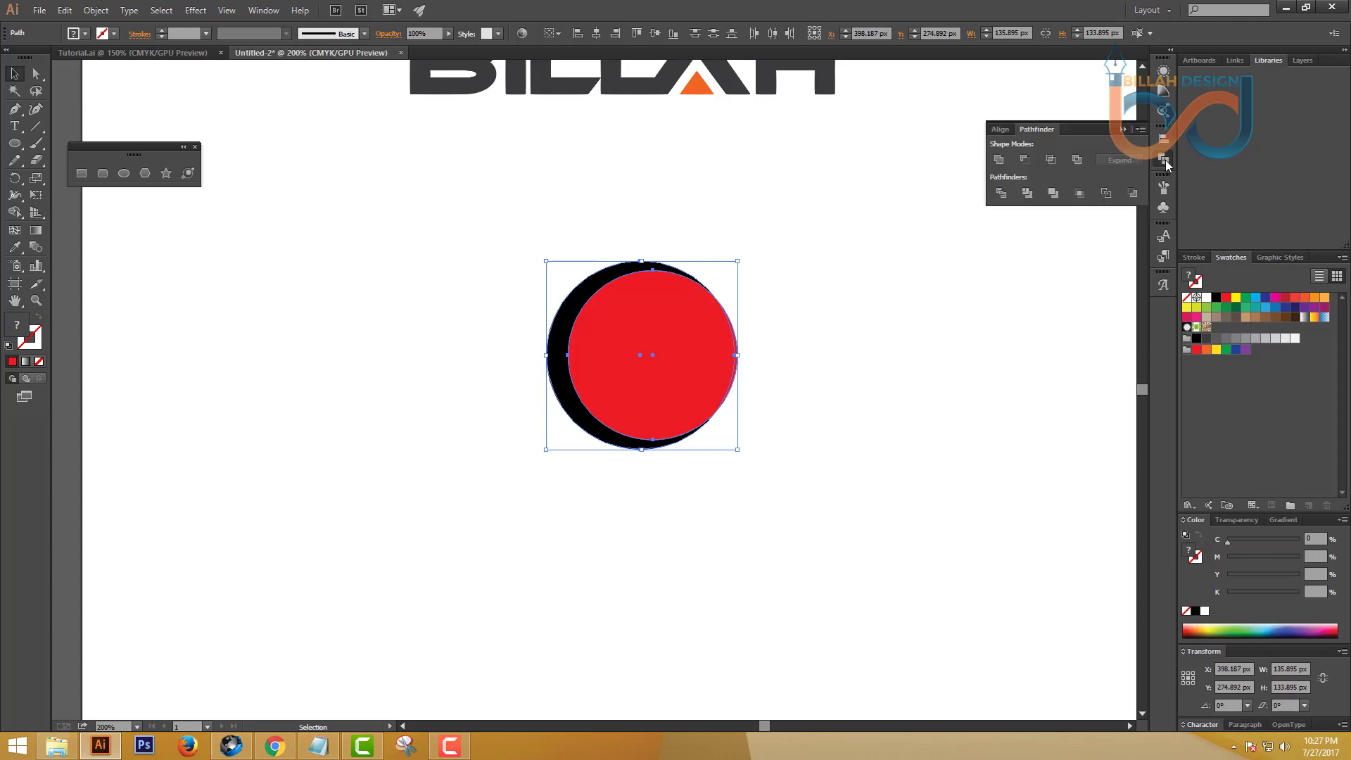
Step: Divide the overlapping circles with Pathfinder and ungroup the resulting pieces
click(1003, 200)
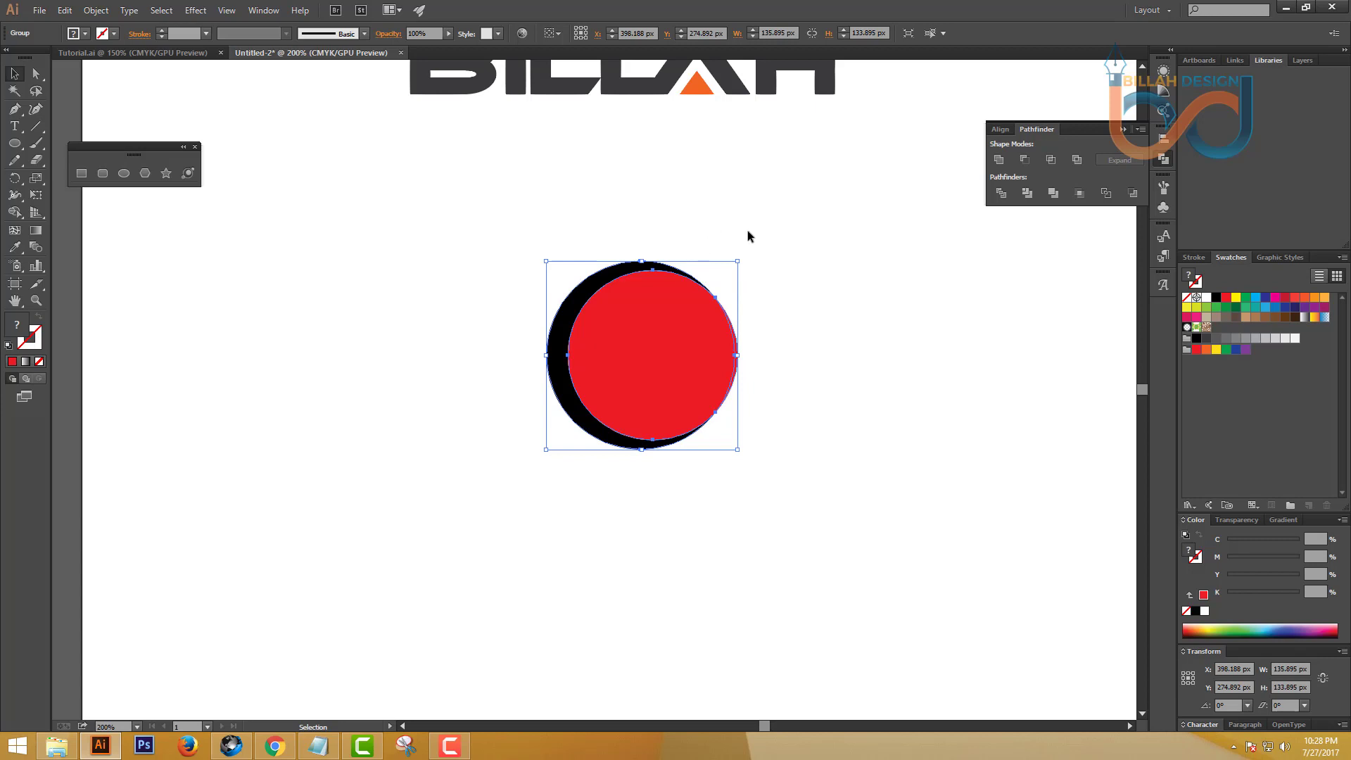
right_click(785, 215)
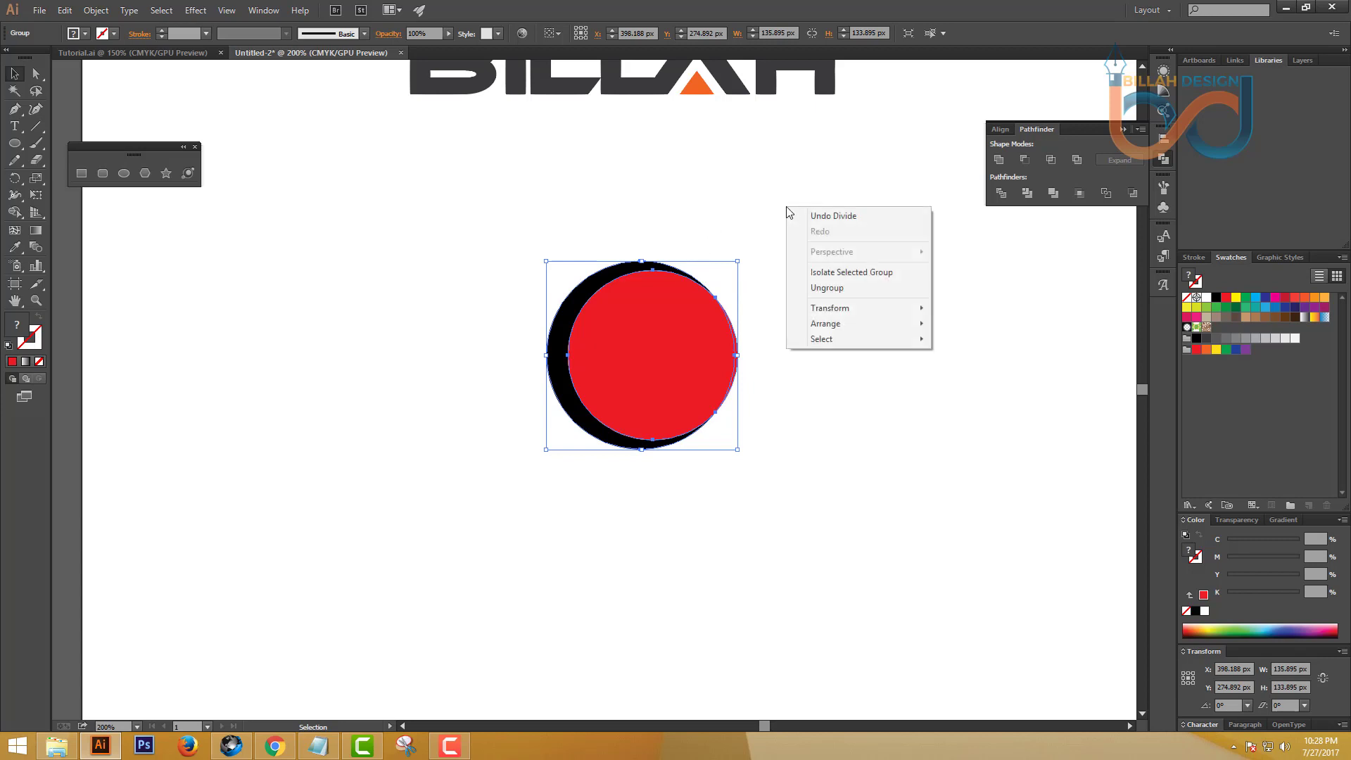
click(816, 287)
click(770, 366)
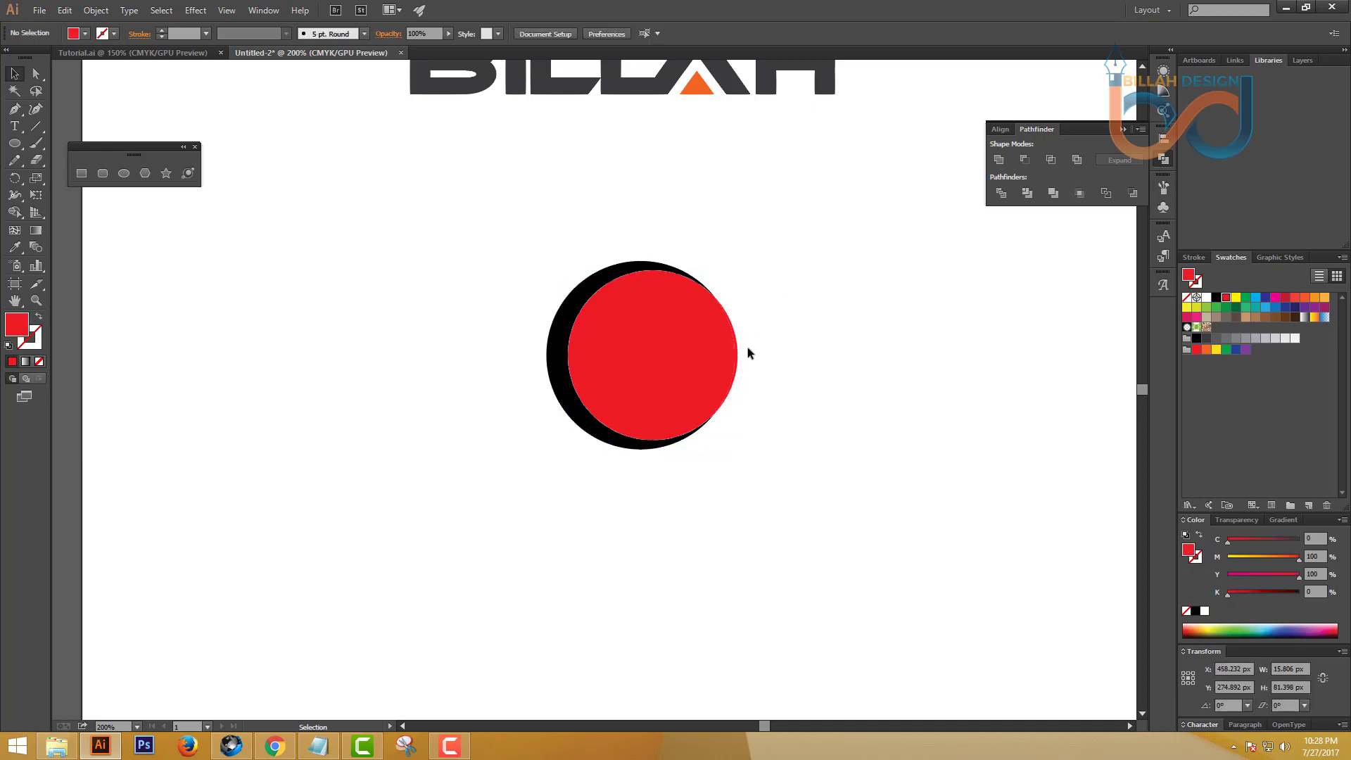
Step: Select the red circle pieces and unite them into a single circle
key(ctrl+plus)
key(ctrl+plus)
scroll(838, 373, right, 3)
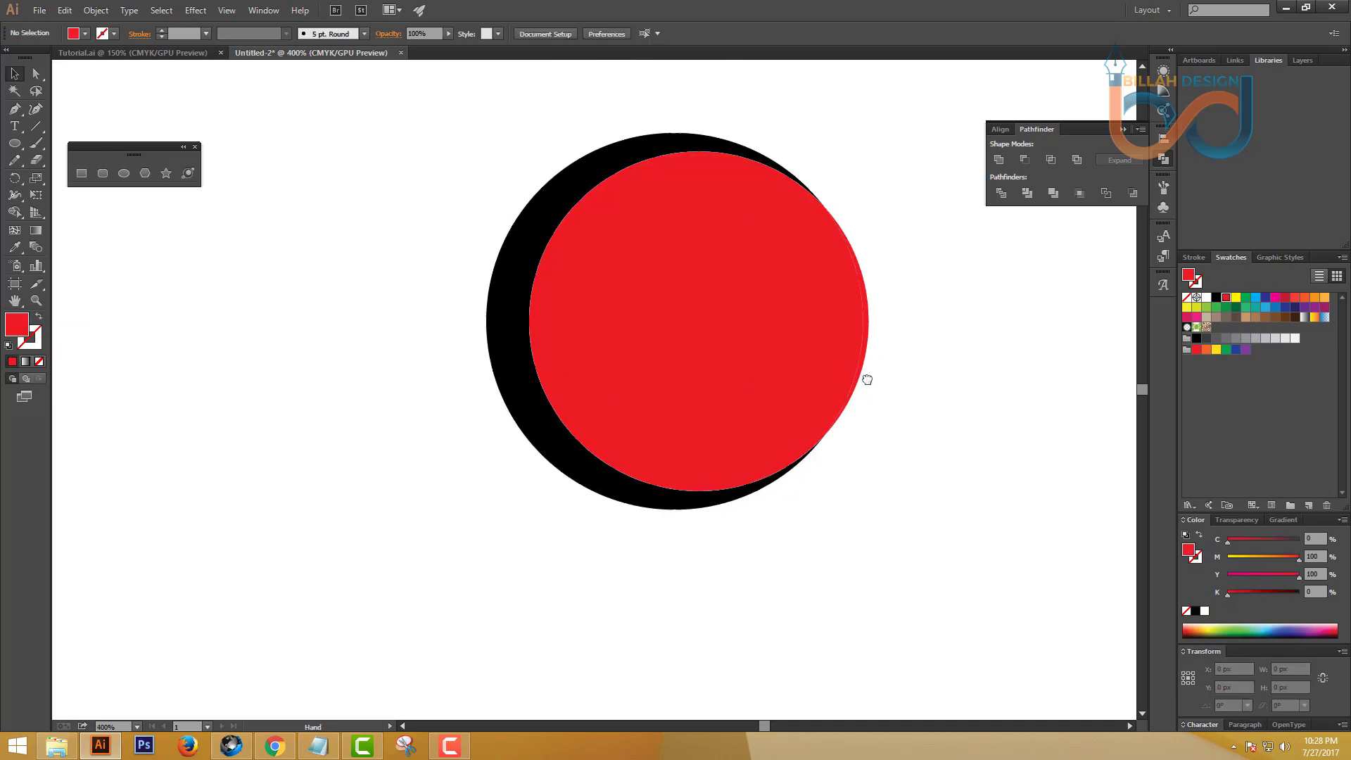
scroll(791, 329, up, 1)
click(782, 319)
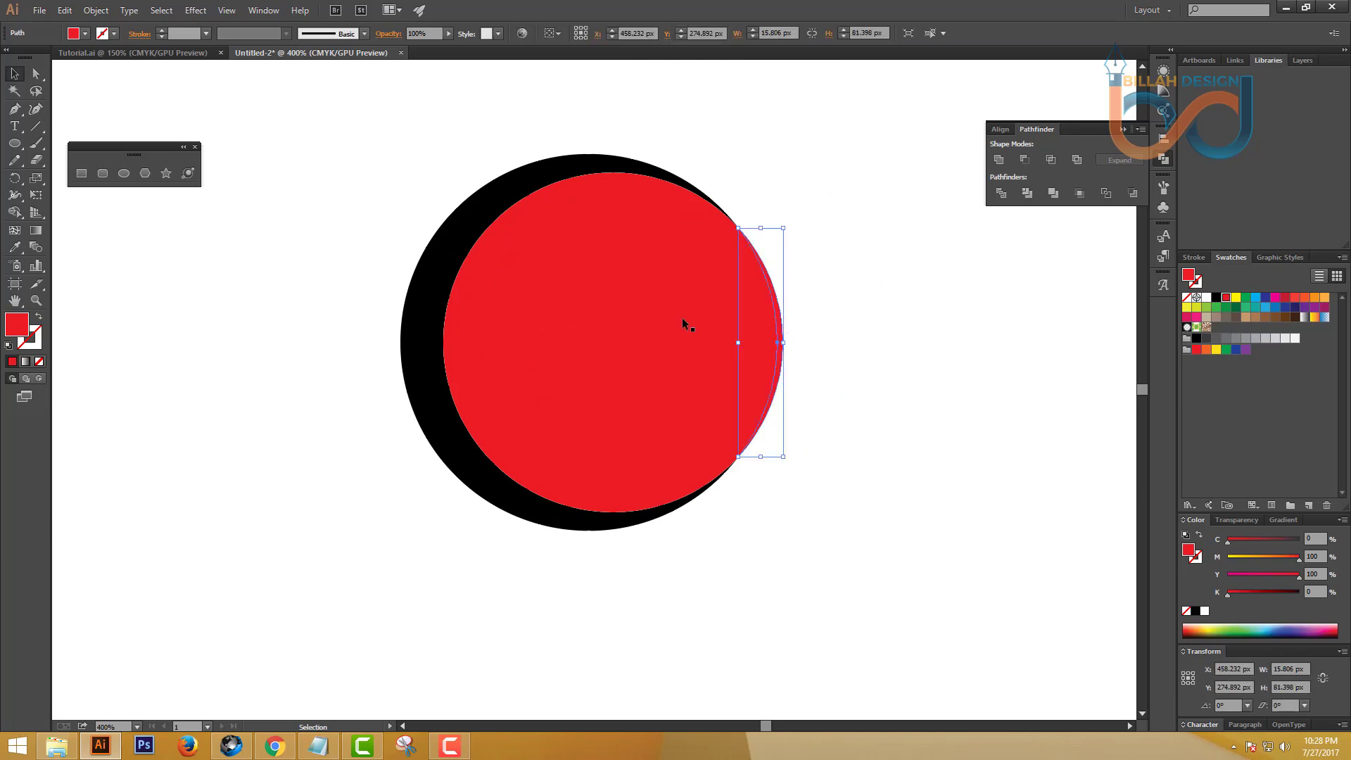
click(651, 316)
click(434, 315)
click(893, 375)
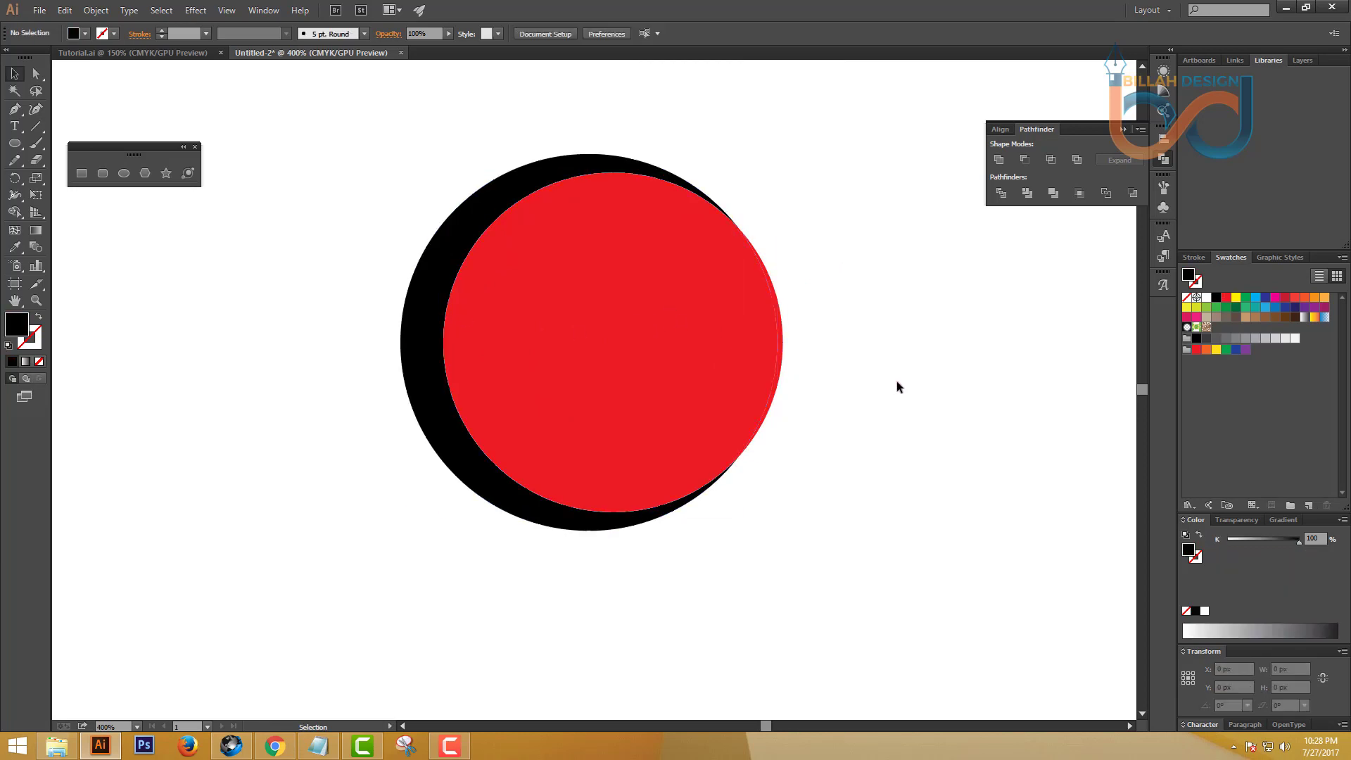
drag(794, 345, 741, 362)
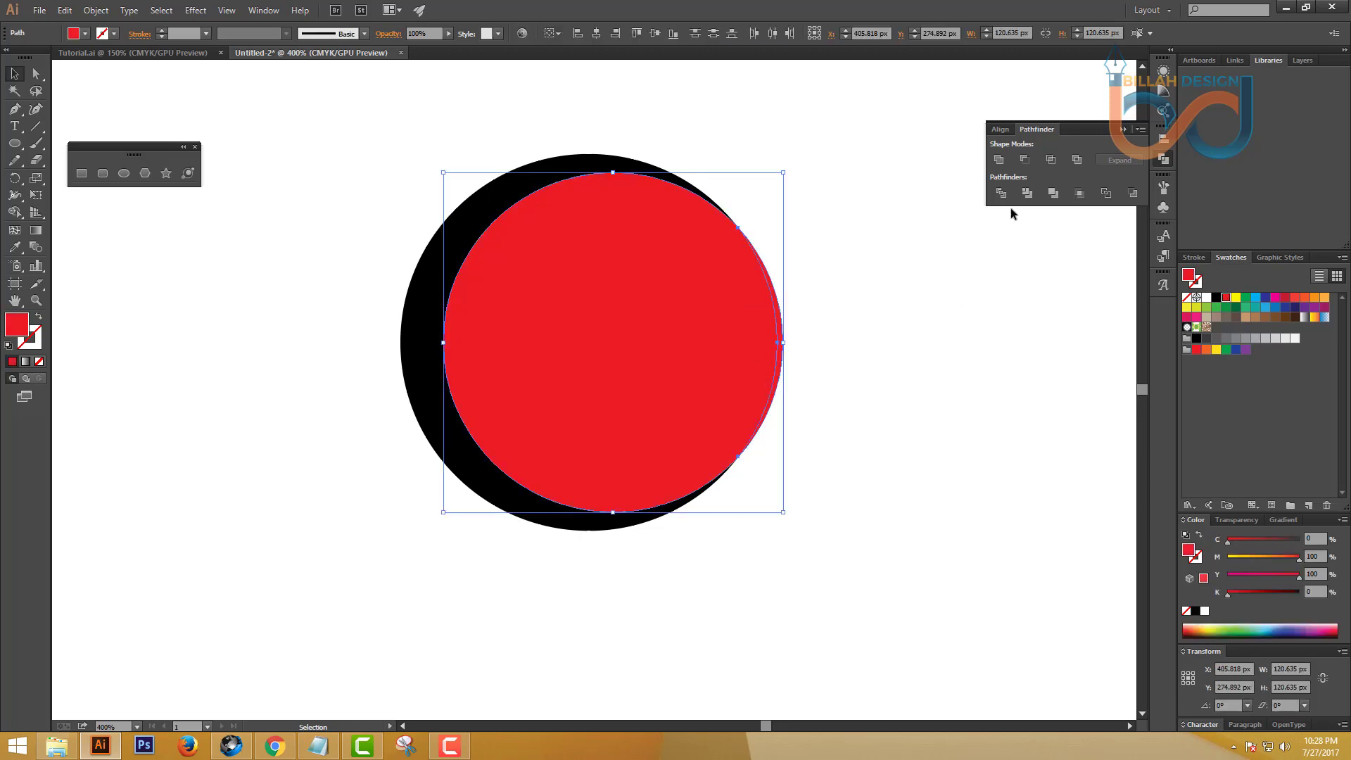
click(1000, 161)
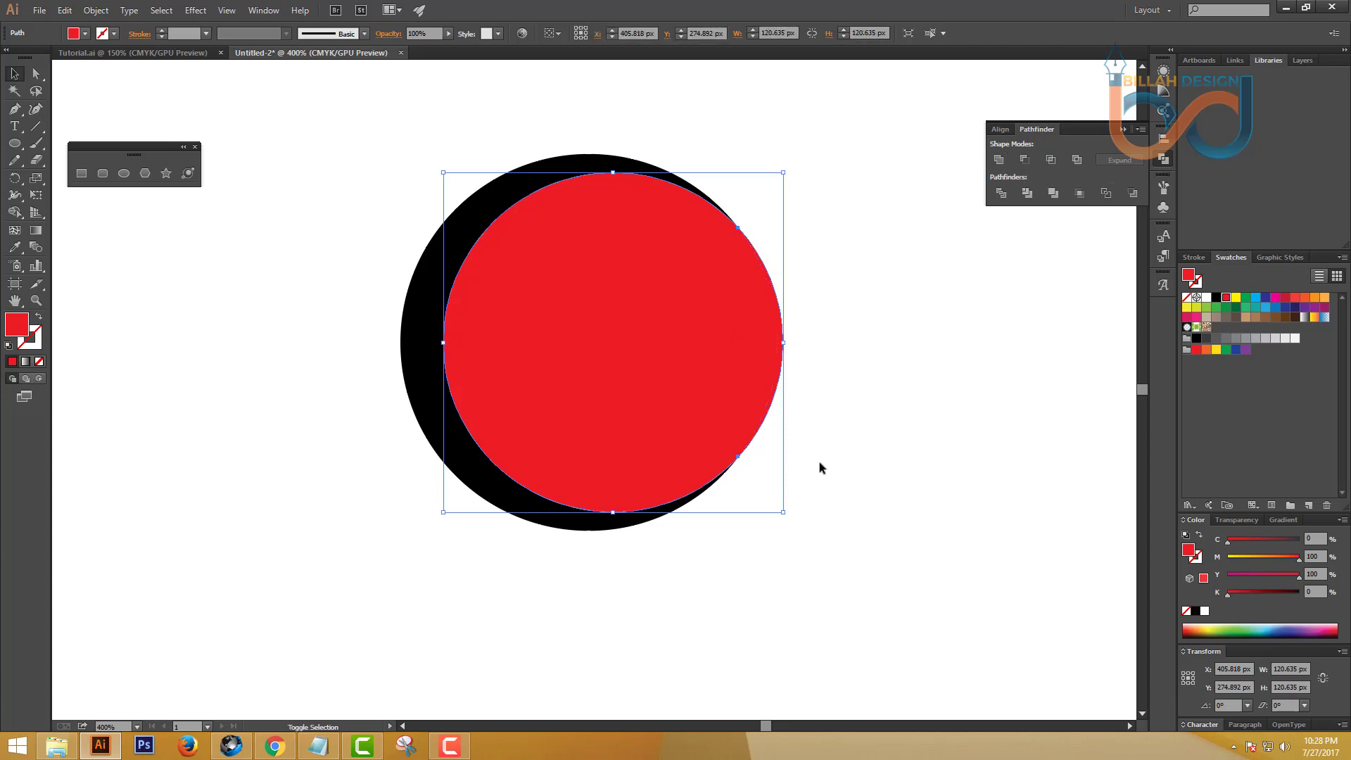
Step: Shrink the red circle to about 113 px inside the black crescent
drag(782, 515, 774, 516)
click(851, 477)
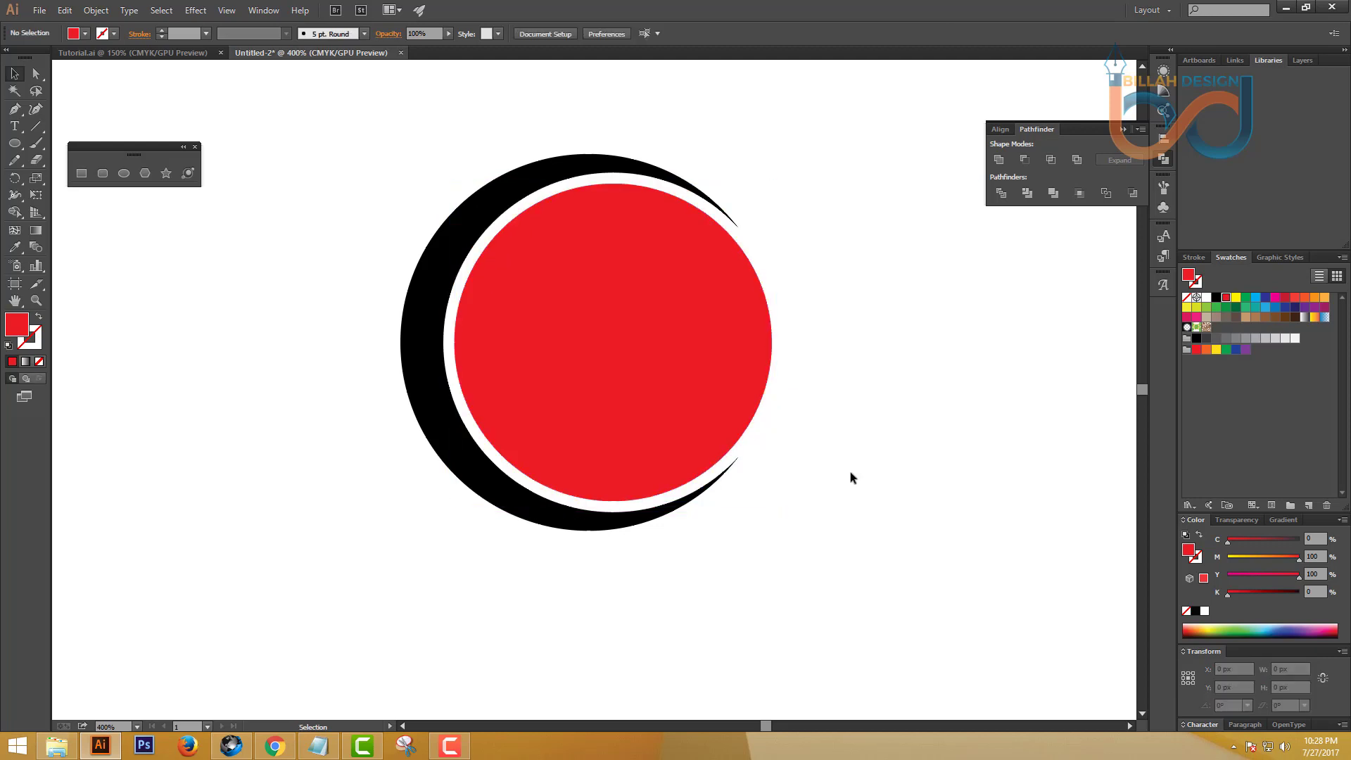
key(space)
drag(826, 428, 827, 436)
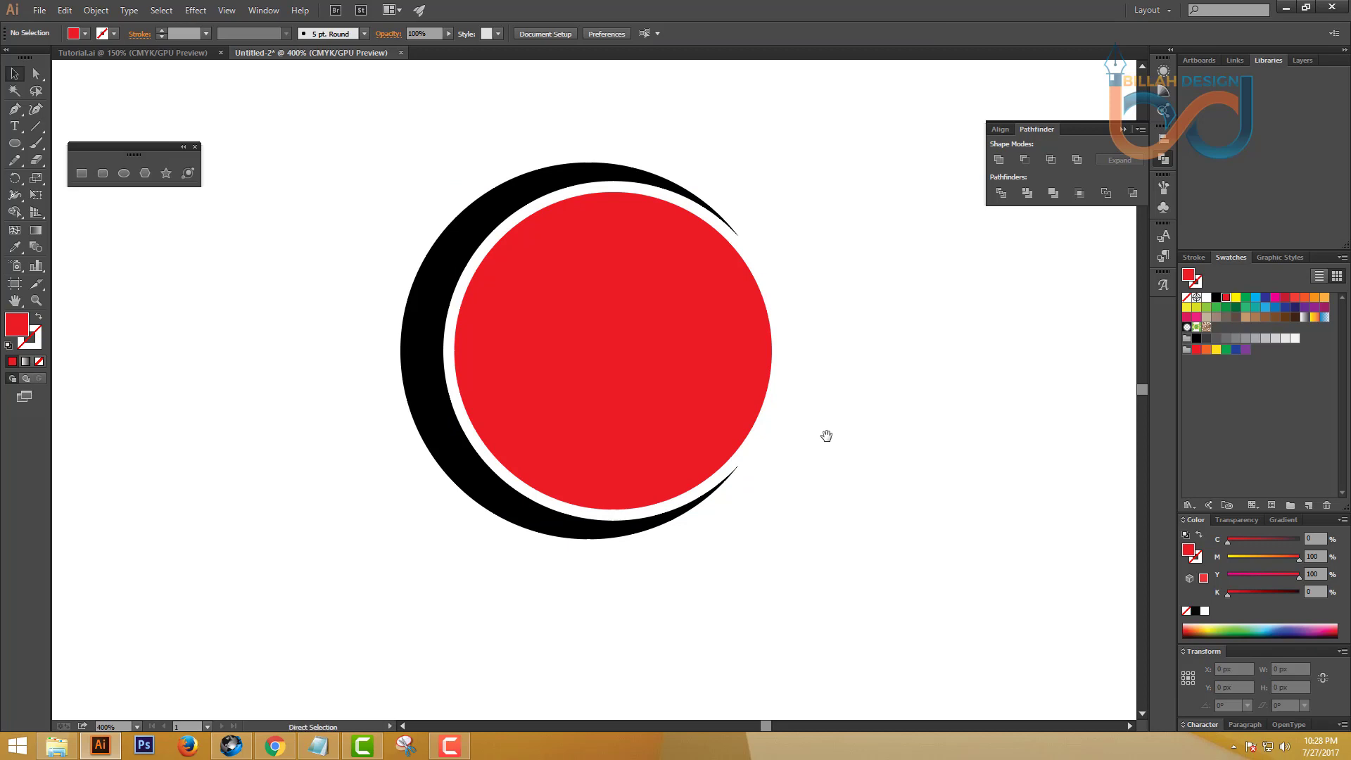
Step: Change the red circle's fill to black at 300% zoom
key(ctrl+minus)
key(ctrl+minus)
key(ctrl+minus)
key(ctrl+minus)
key(ctrl+plus)
key(ctrl+plus)
key(ctrl+plus)
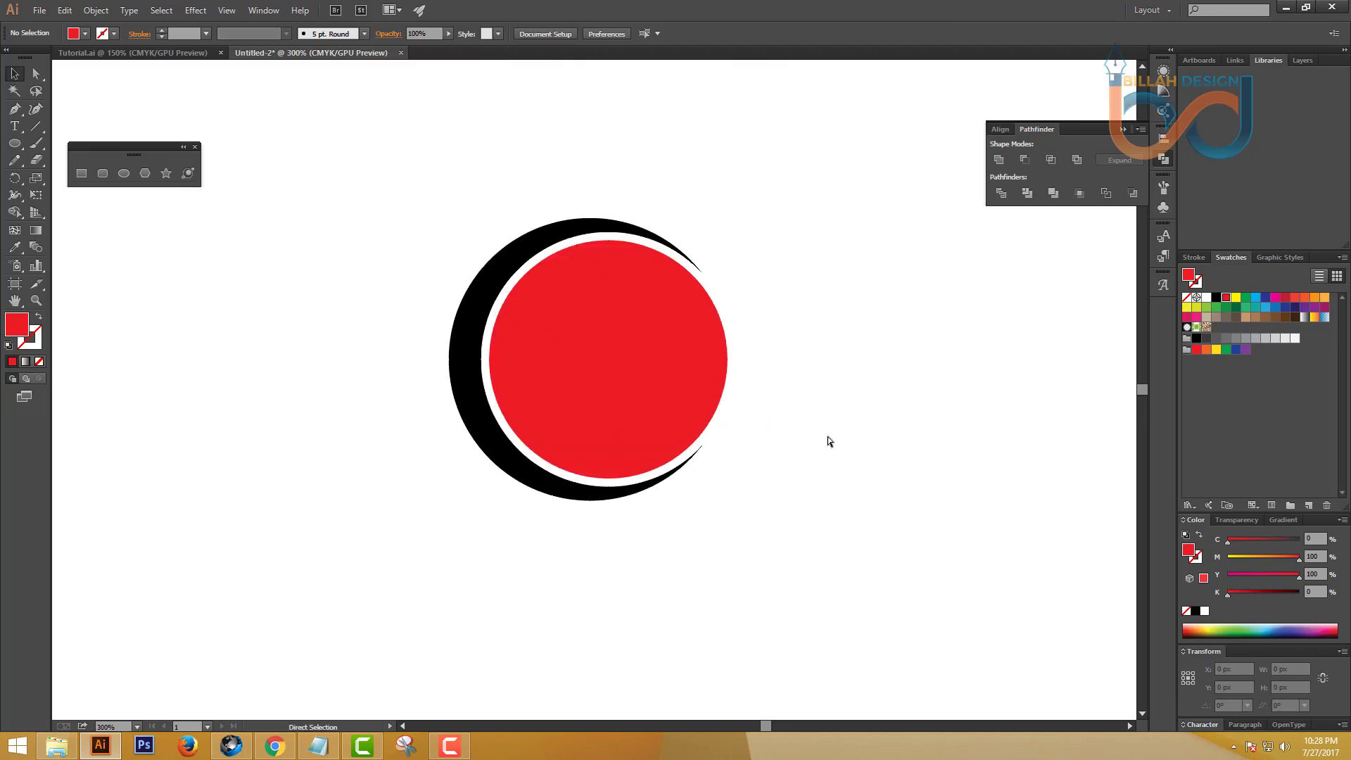
click(681, 368)
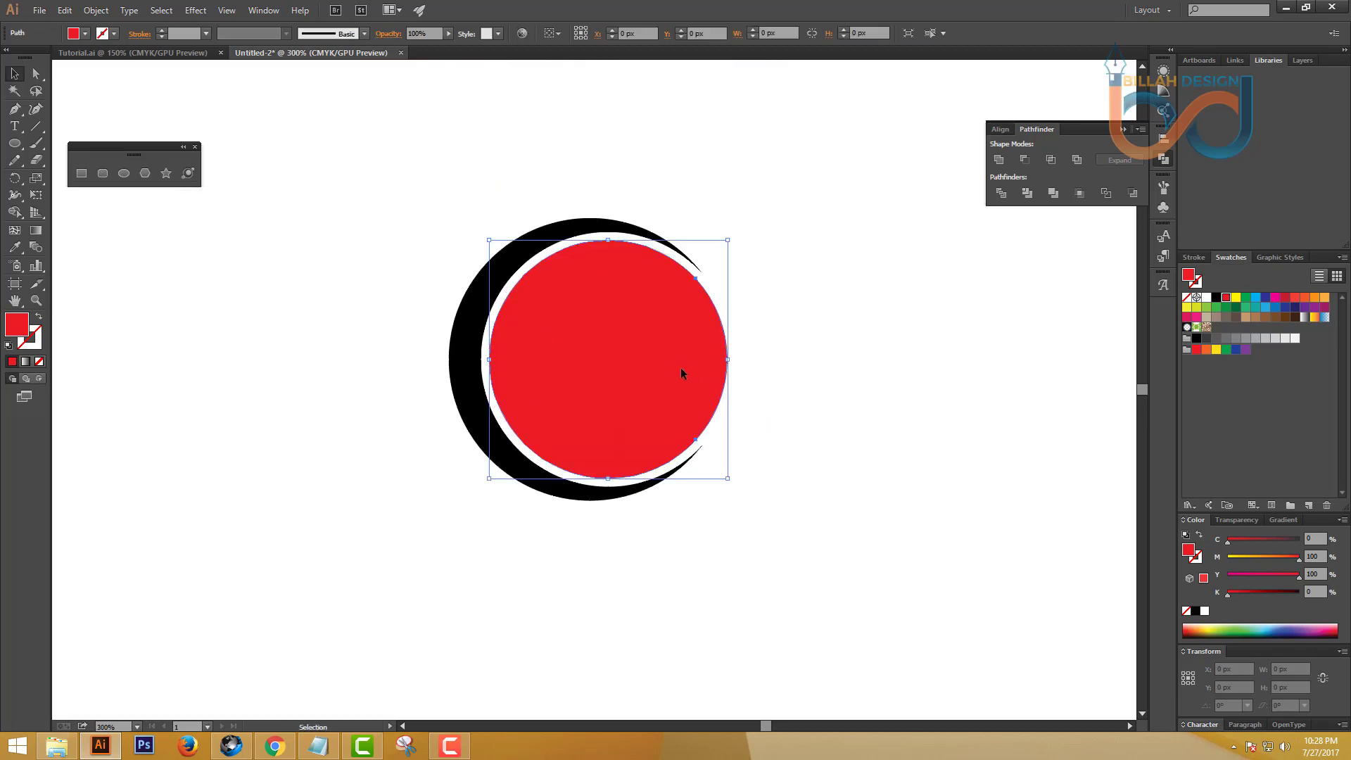
key(a)
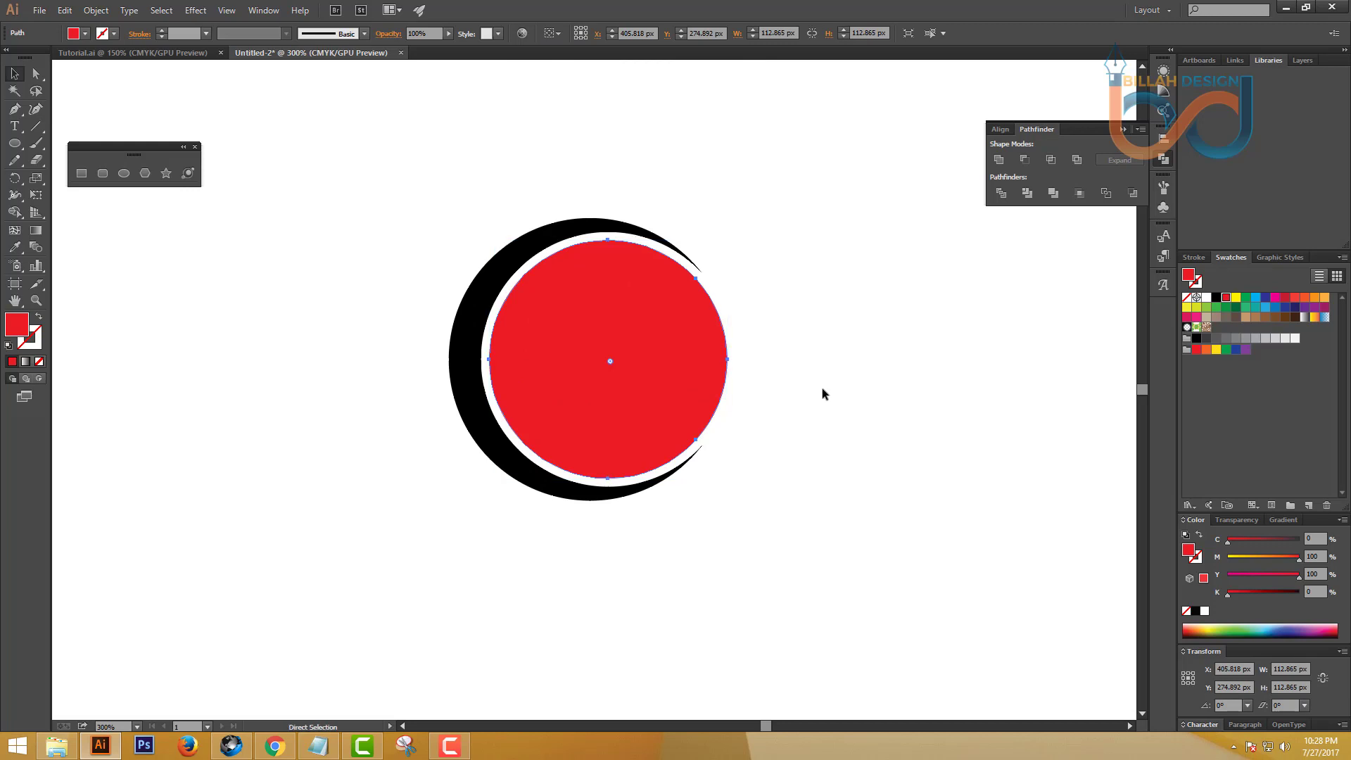
key(v)
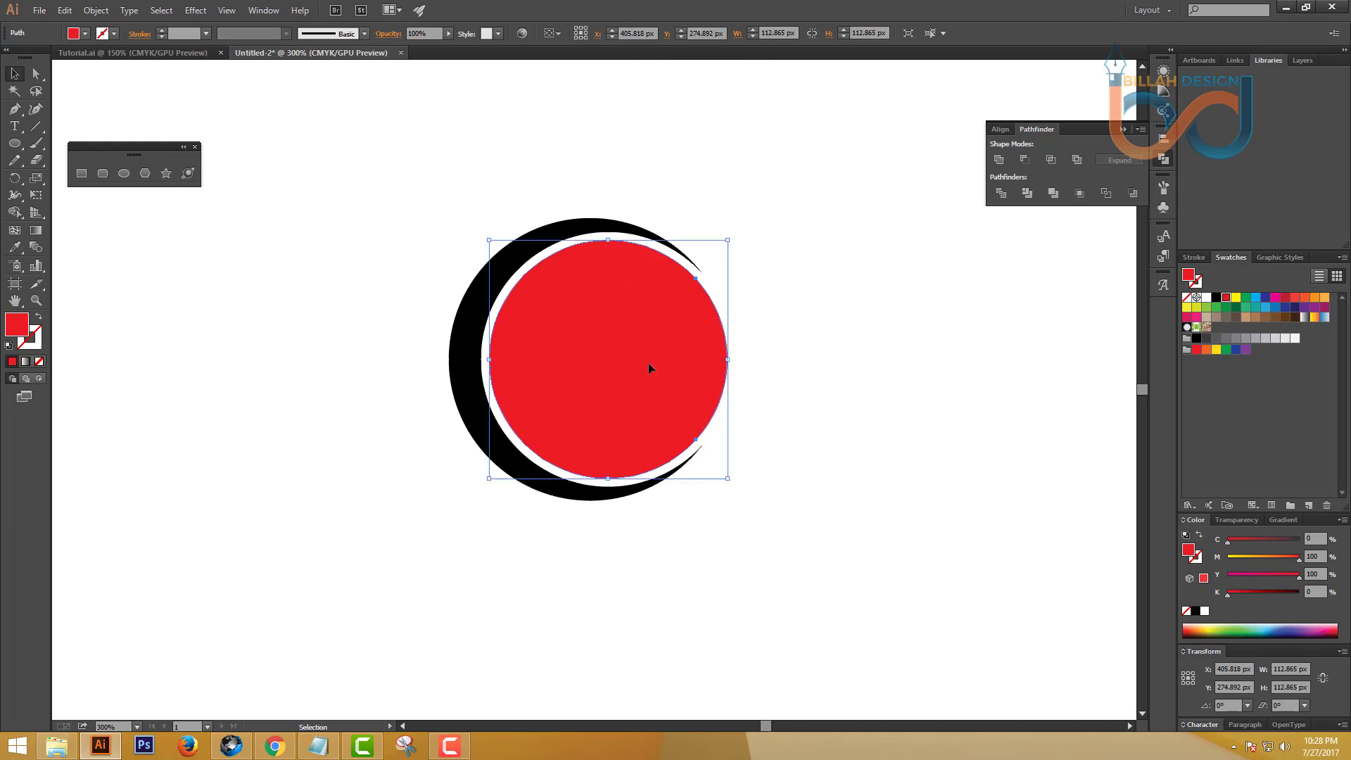
click(1217, 297)
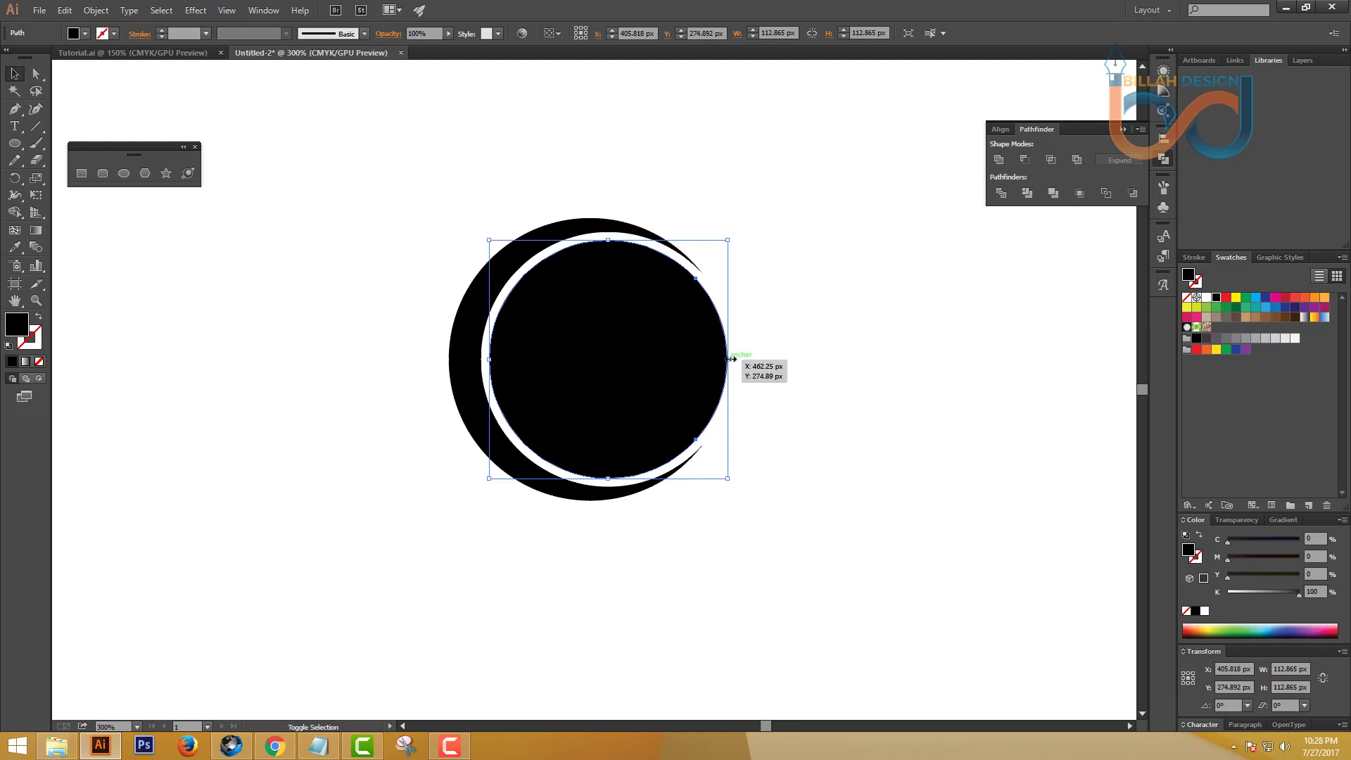
Step: Shrink the black circle to about 102 px, nudge it left, and subtract it via Minus Front
drag(730, 360, 708, 362)
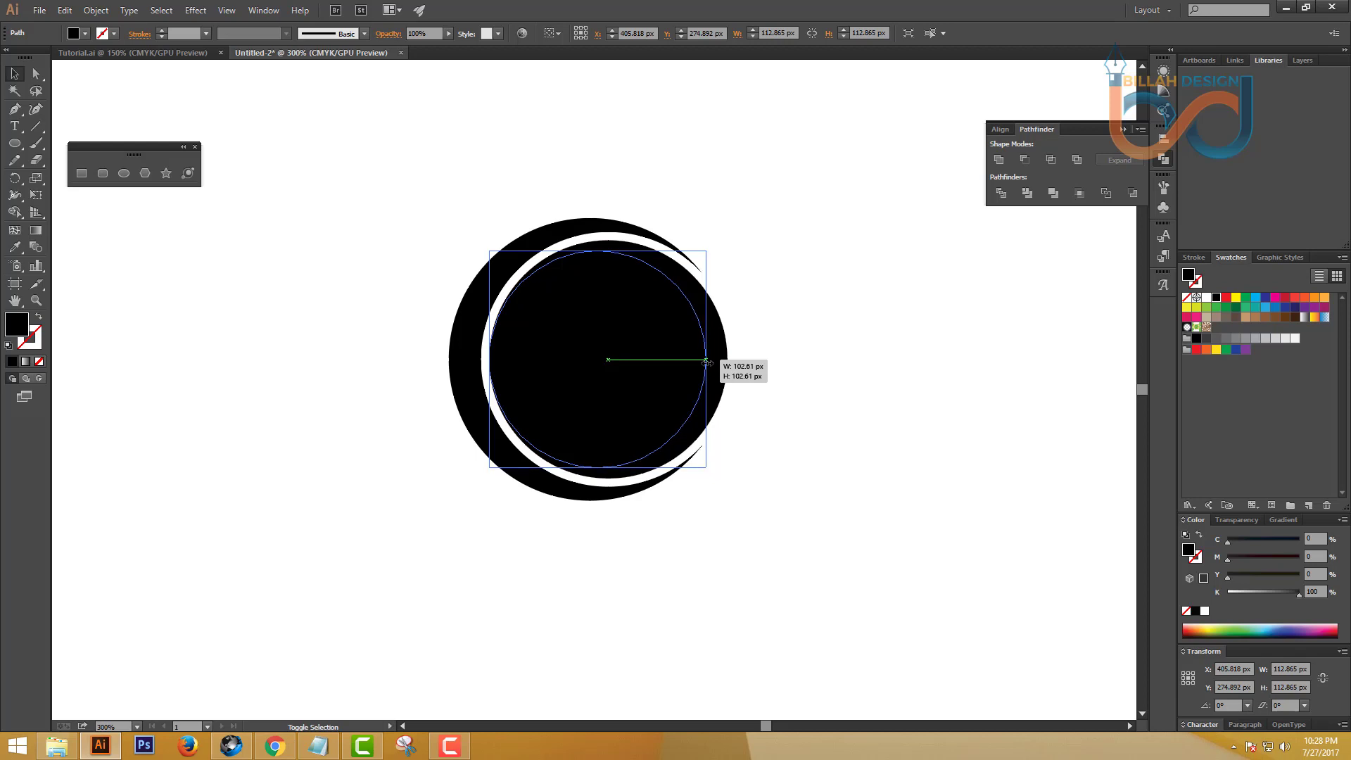
drag(707, 362, 705, 361)
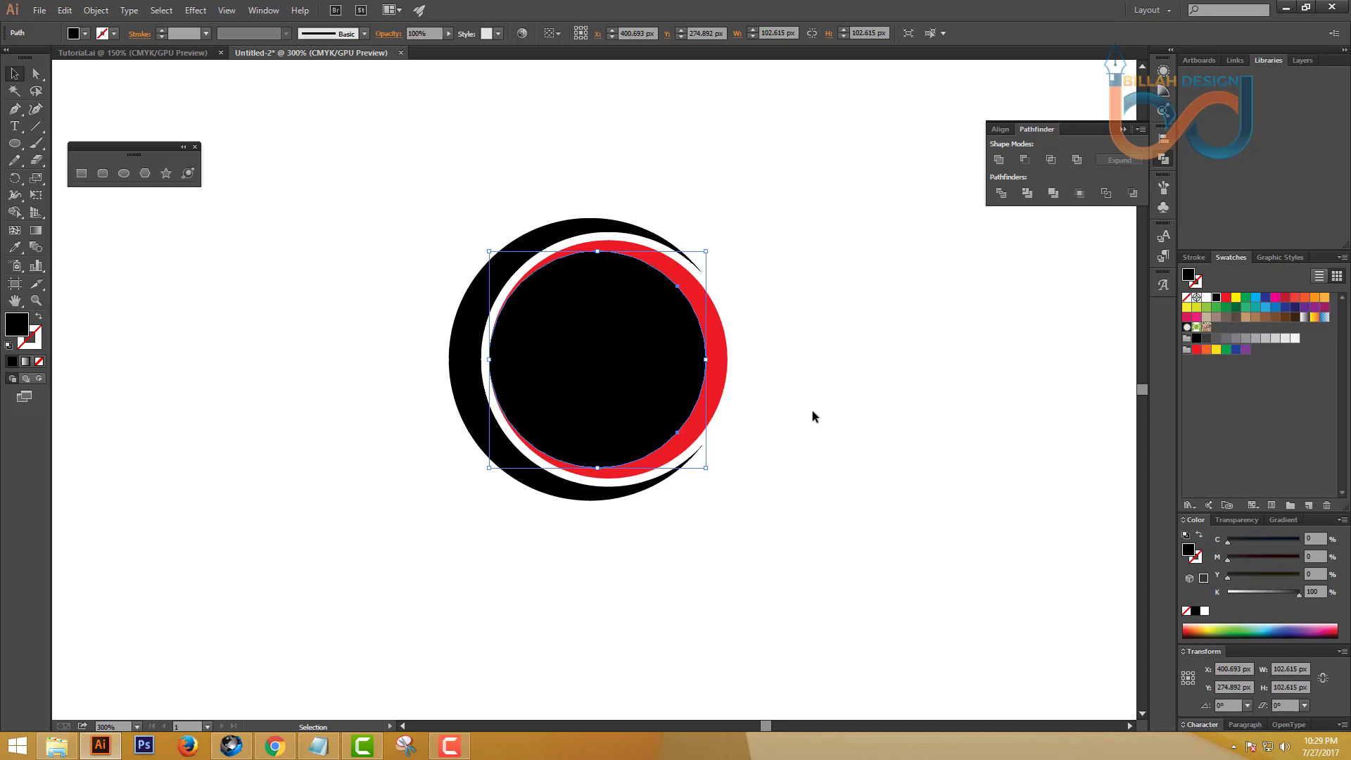
key(Left)
key(Left)
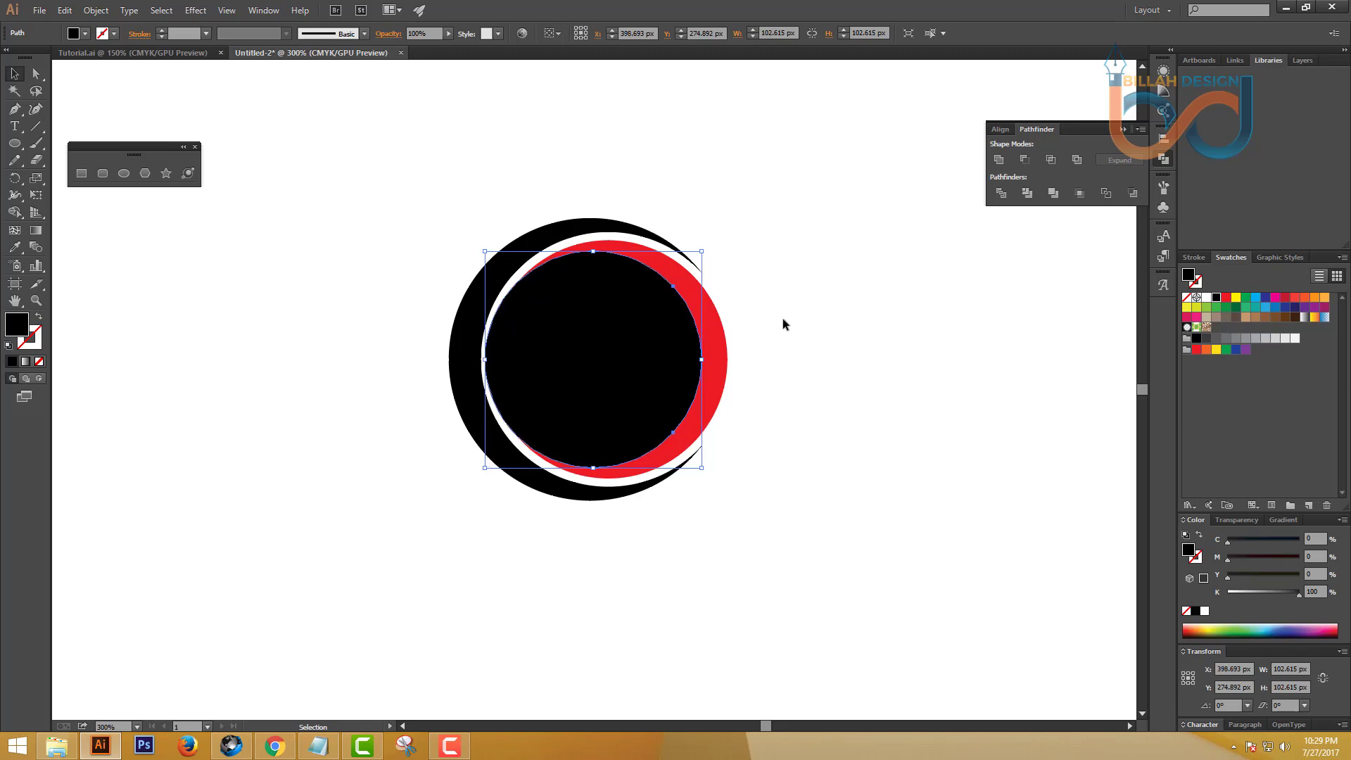
drag(783, 302, 665, 357)
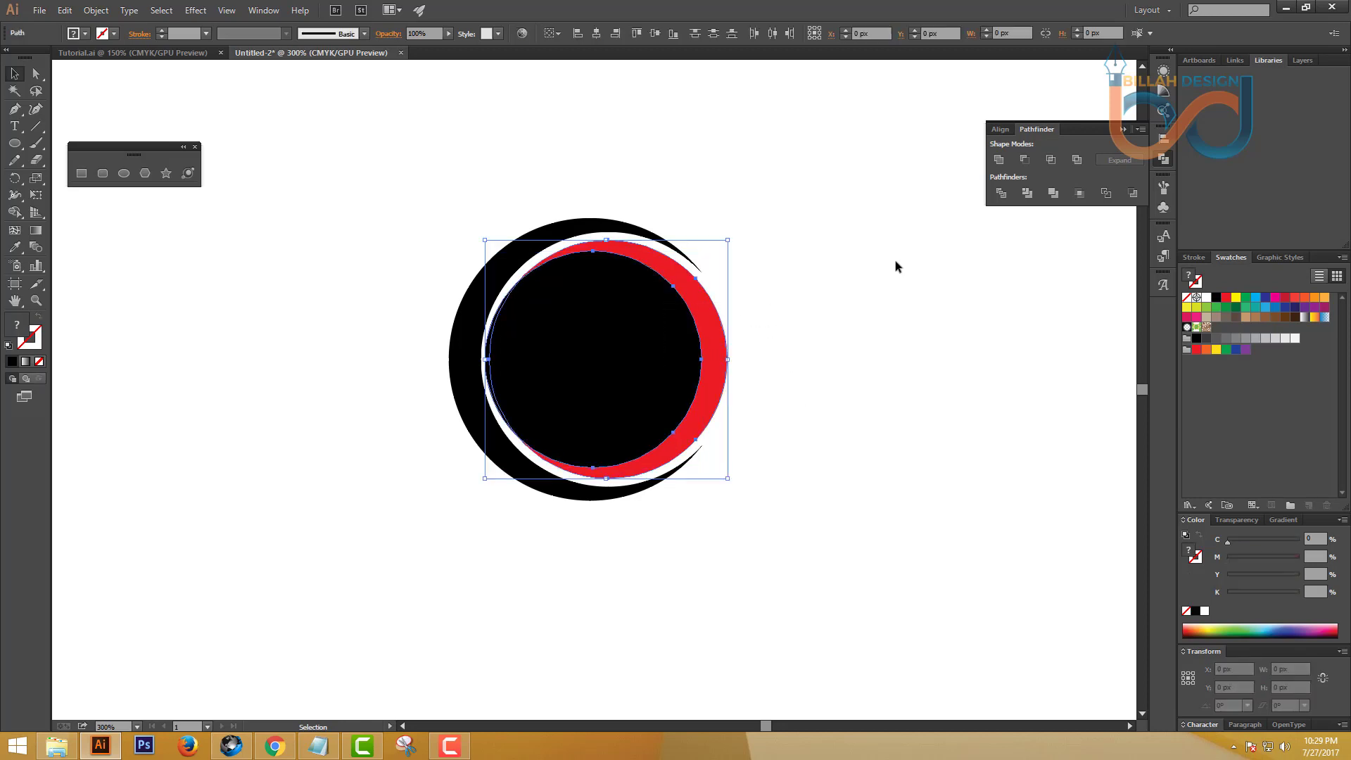
click(1024, 158)
click(865, 412)
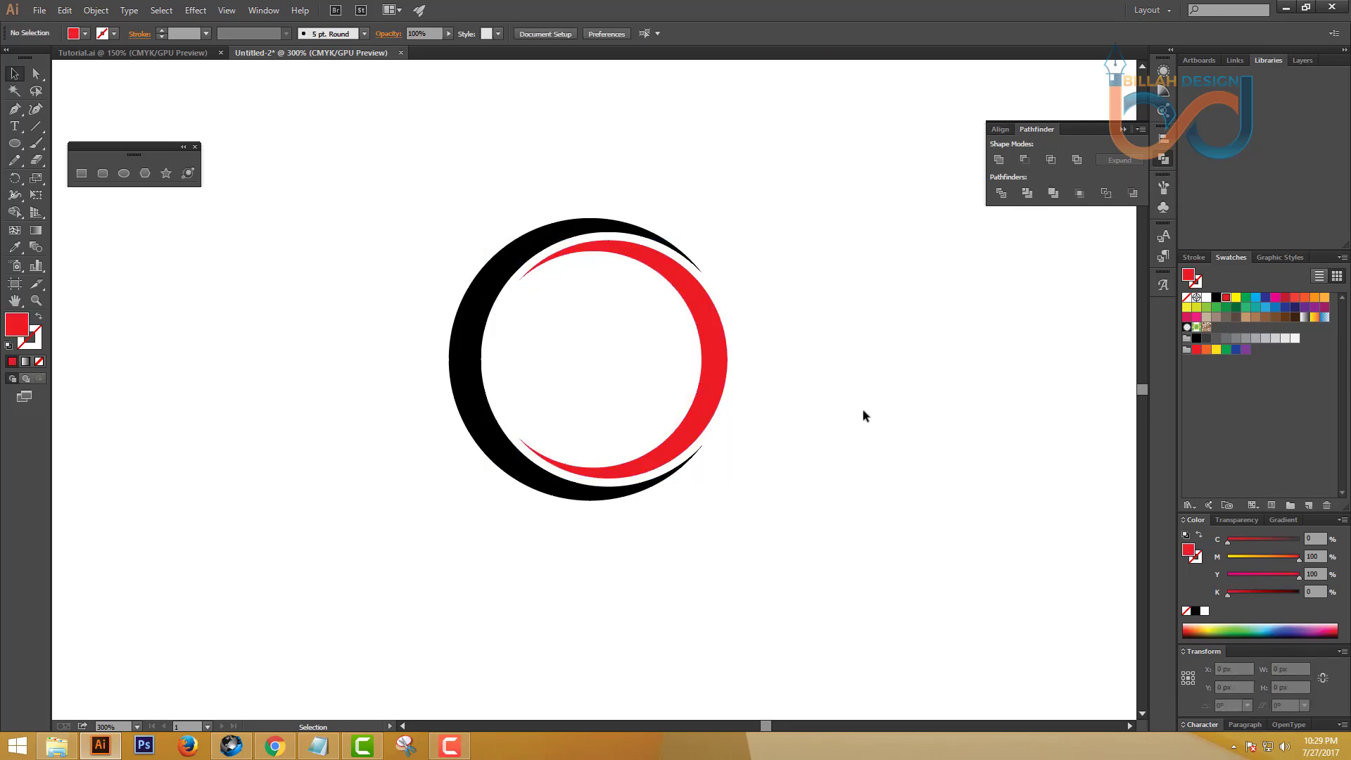
Step: Move the crescent ring logo to the artboard's top-left corner
key(ctrl+1)
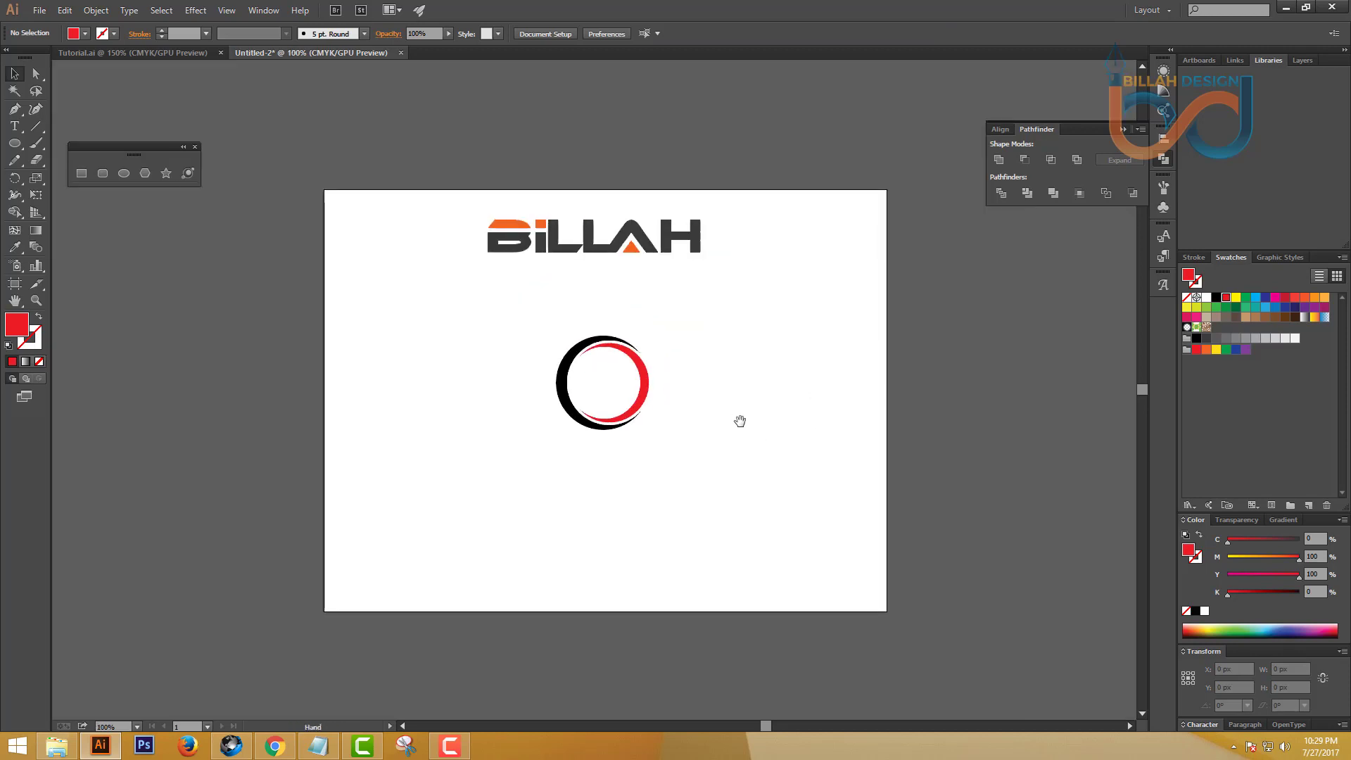
drag(697, 329, 553, 431)
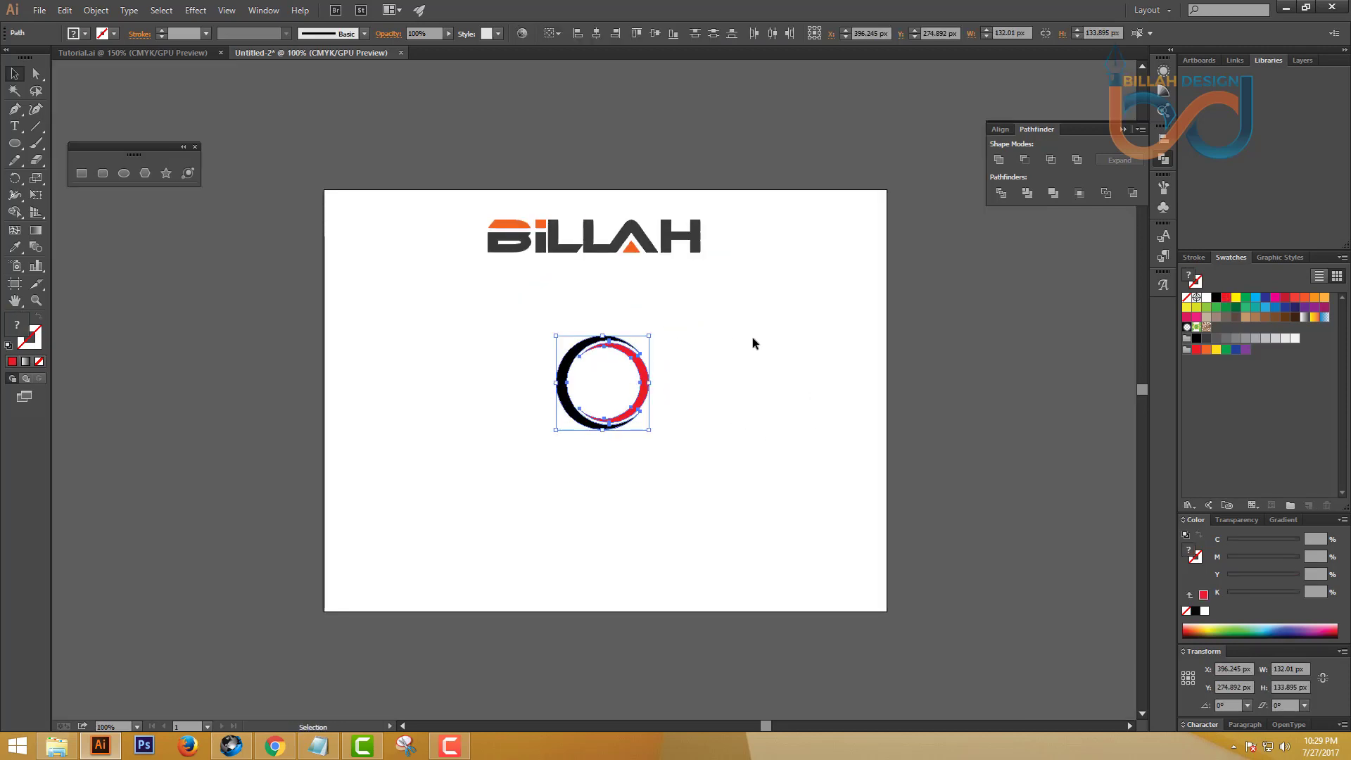
key(a)
click(771, 377)
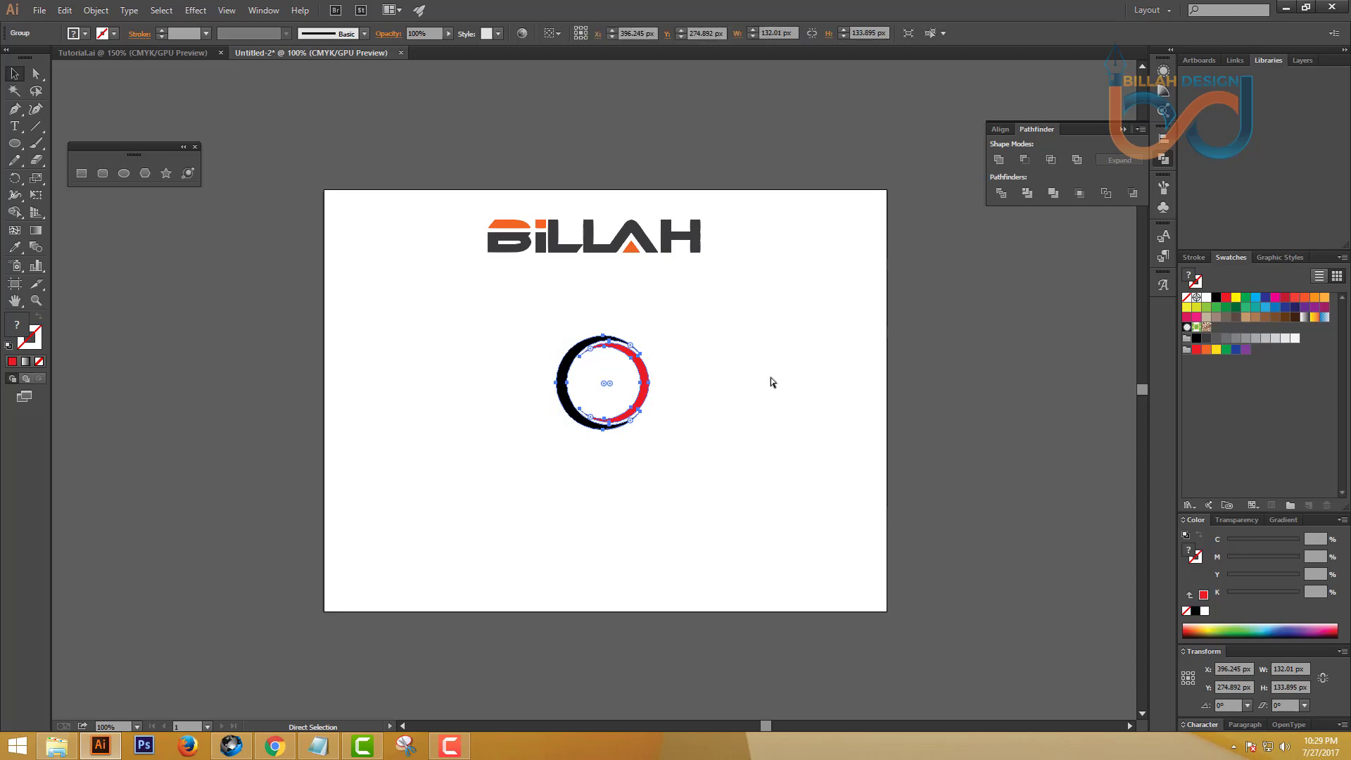
drag(660, 419, 696, 433)
drag(618, 358, 398, 223)
Step: Drag a copy of the BILLAH wordmark below the original
drag(601, 269, 602, 370)
click(647, 434)
key(space)
drag(682, 447, 688, 448)
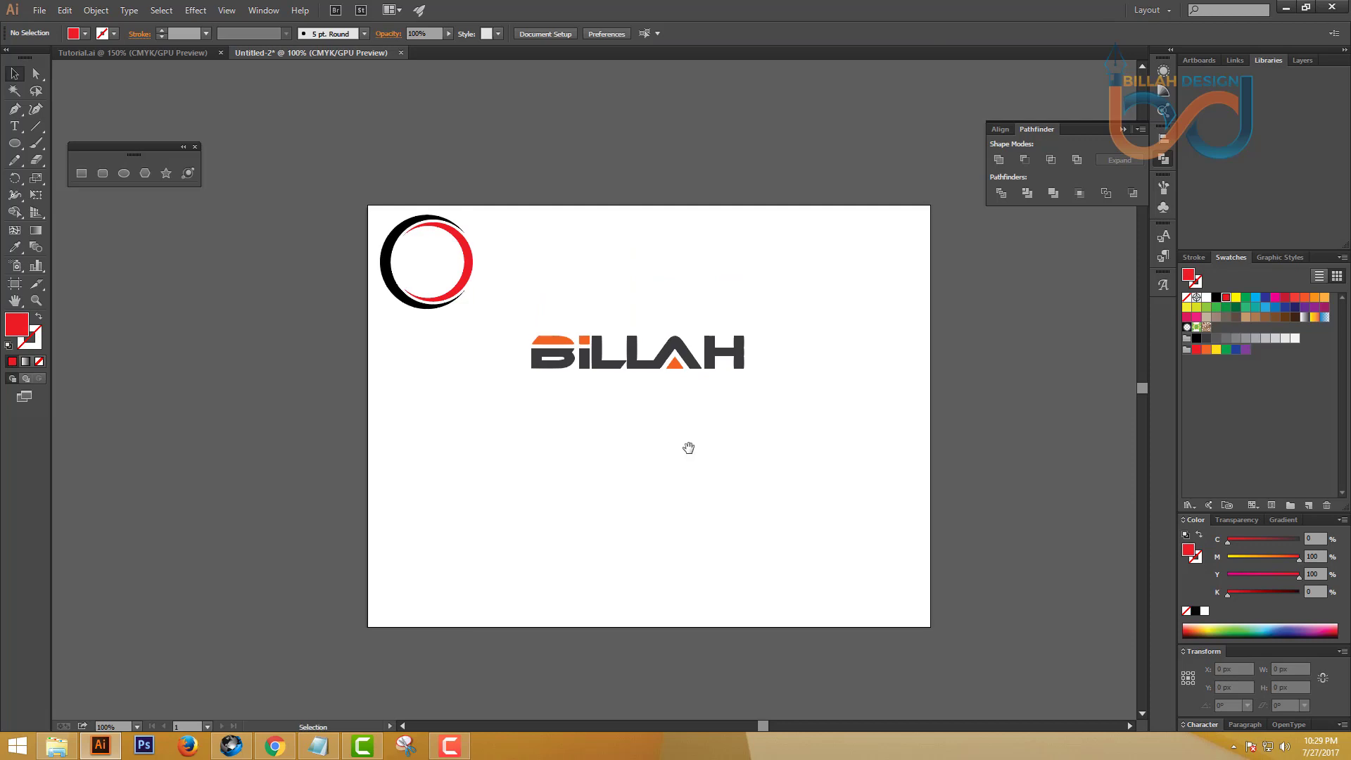
key(ctrl+z)
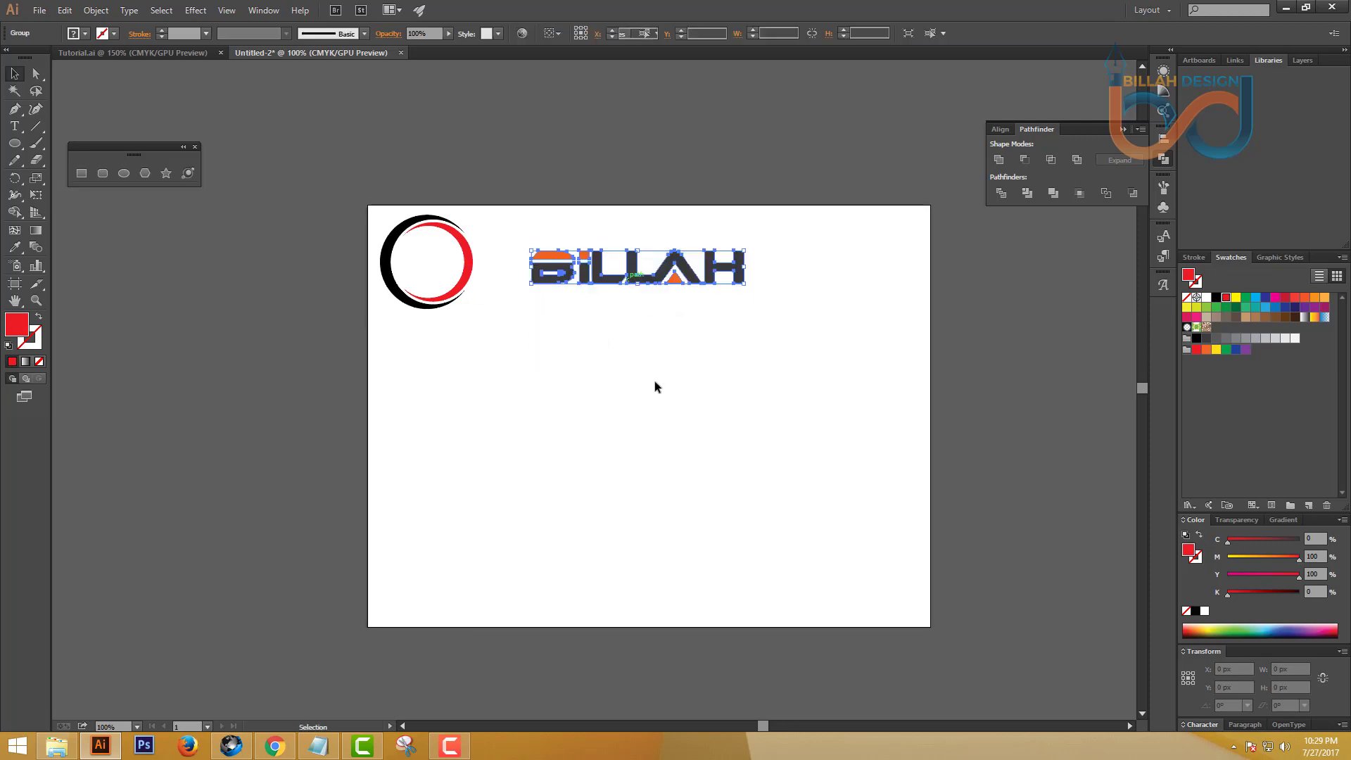
click(654, 382)
drag(646, 282, 646, 430)
click(479, 307)
Step: Place a copy of the ring over the lower BILLAH and scale it down slightly
drag(463, 283, 585, 427)
click(655, 501)
key(ctrl+equal)
key(ctrl+equal)
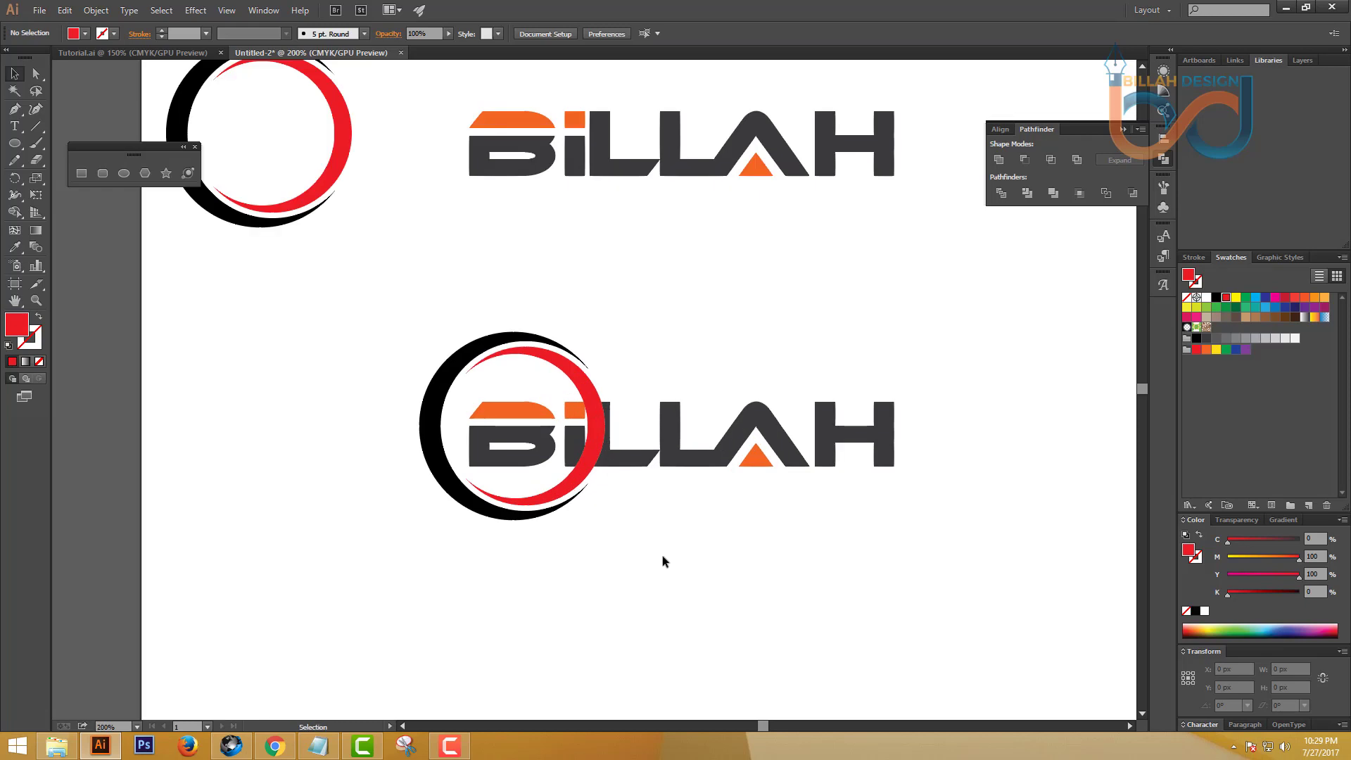
click(591, 458)
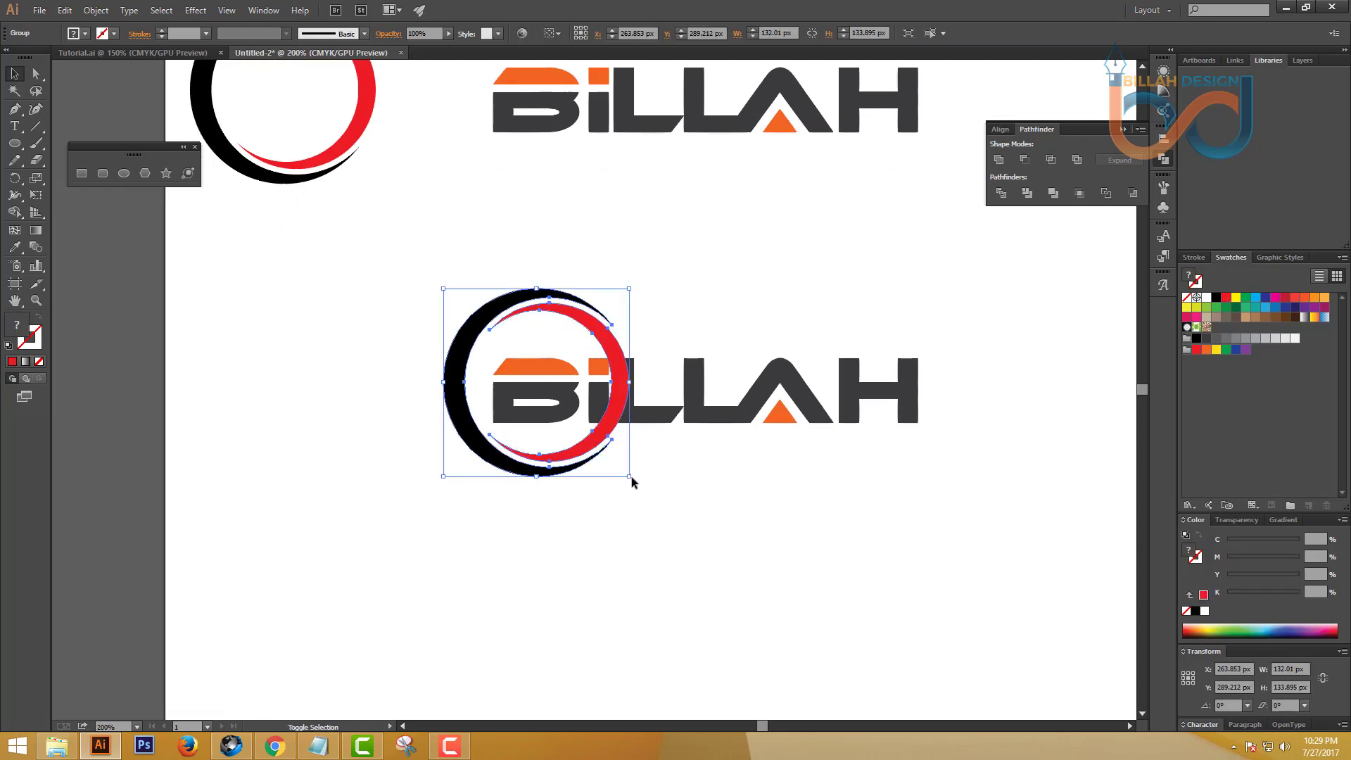
drag(629, 476, 622, 477)
click(655, 500)
Step: Check the ring and lower BILLAH placement and zoom in on the lower logo
drag(665, 299, 625, 475)
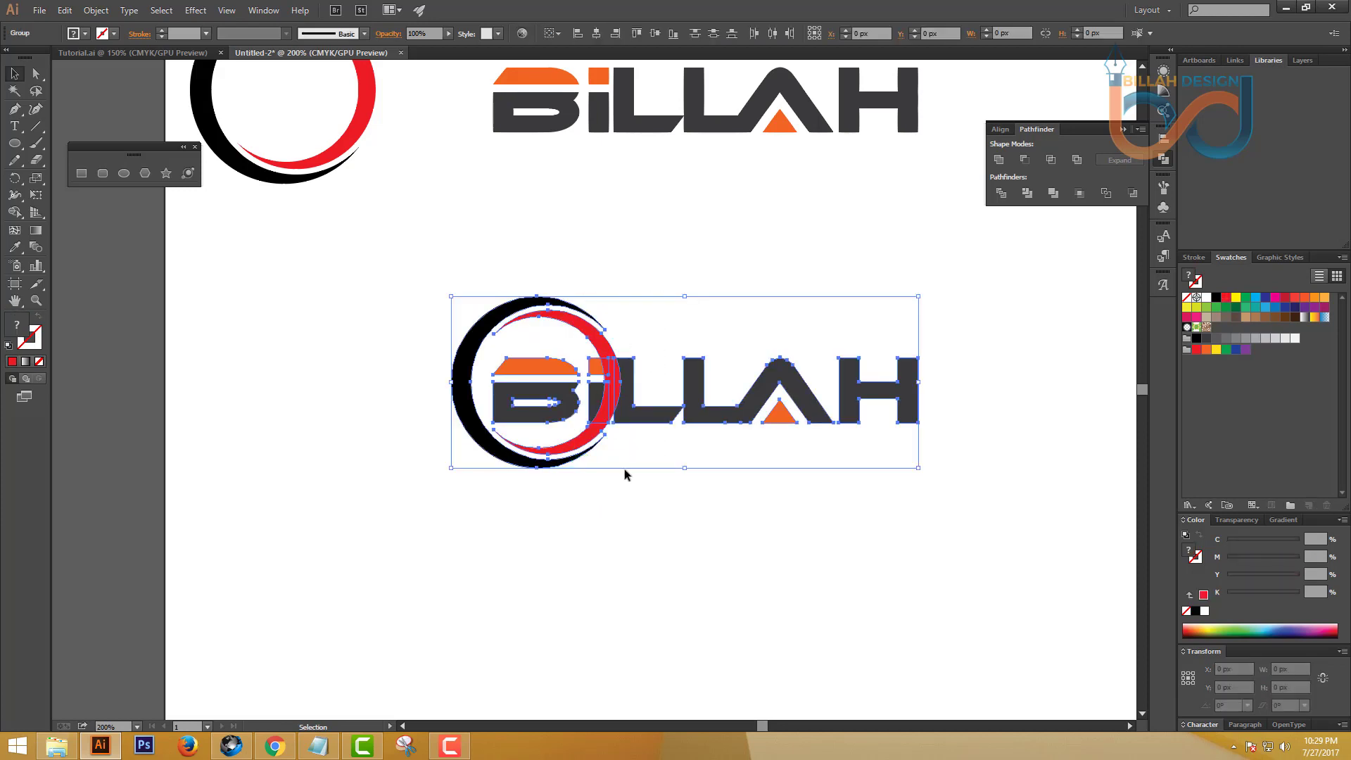
click(625, 476)
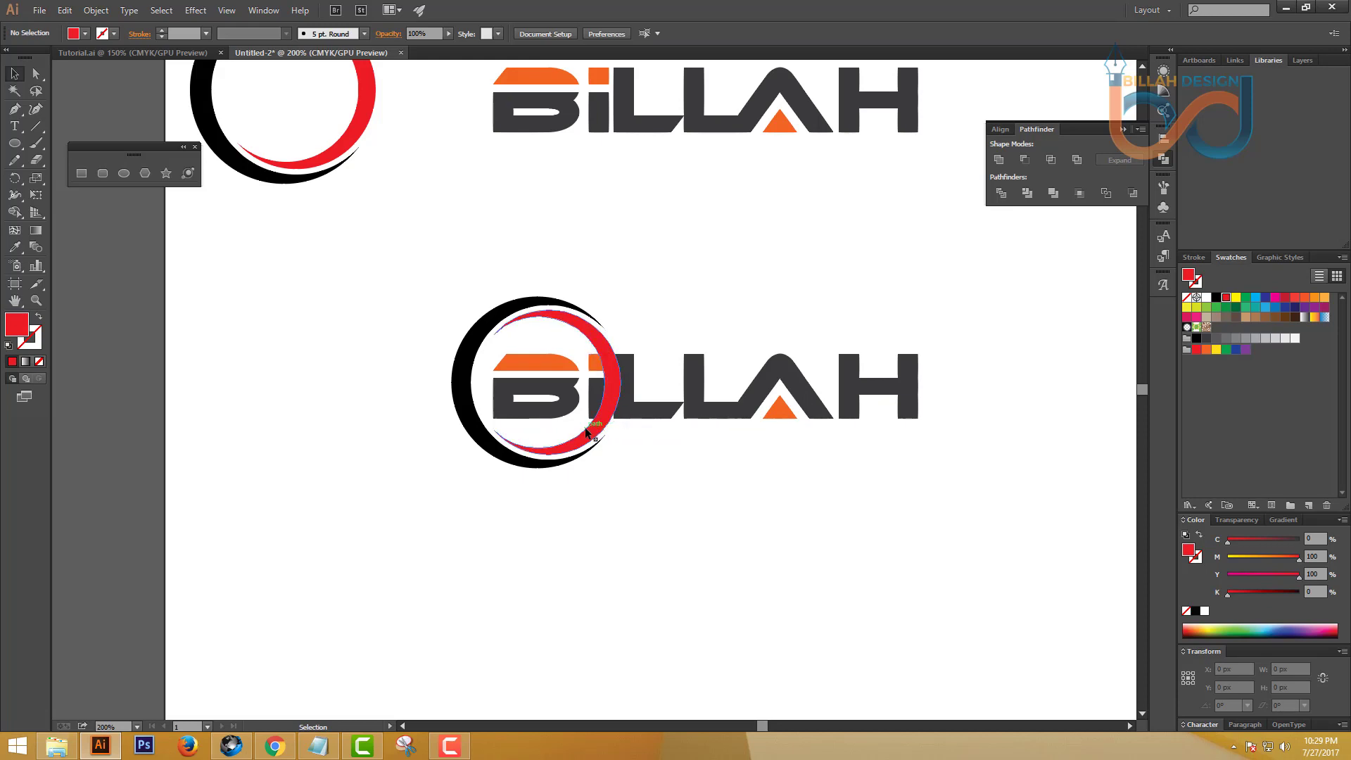
click(636, 373)
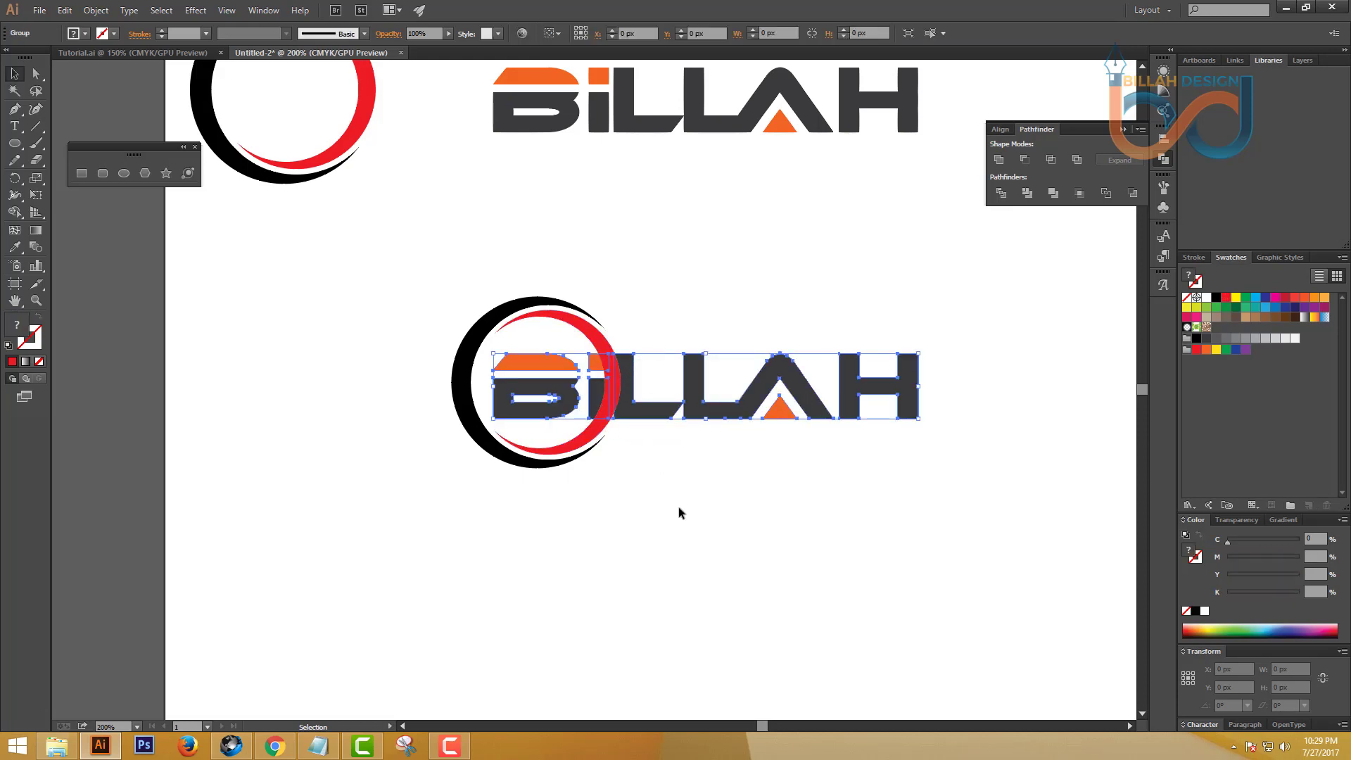
click(682, 508)
key(ctrl+plus)
key(ctrl+plus)
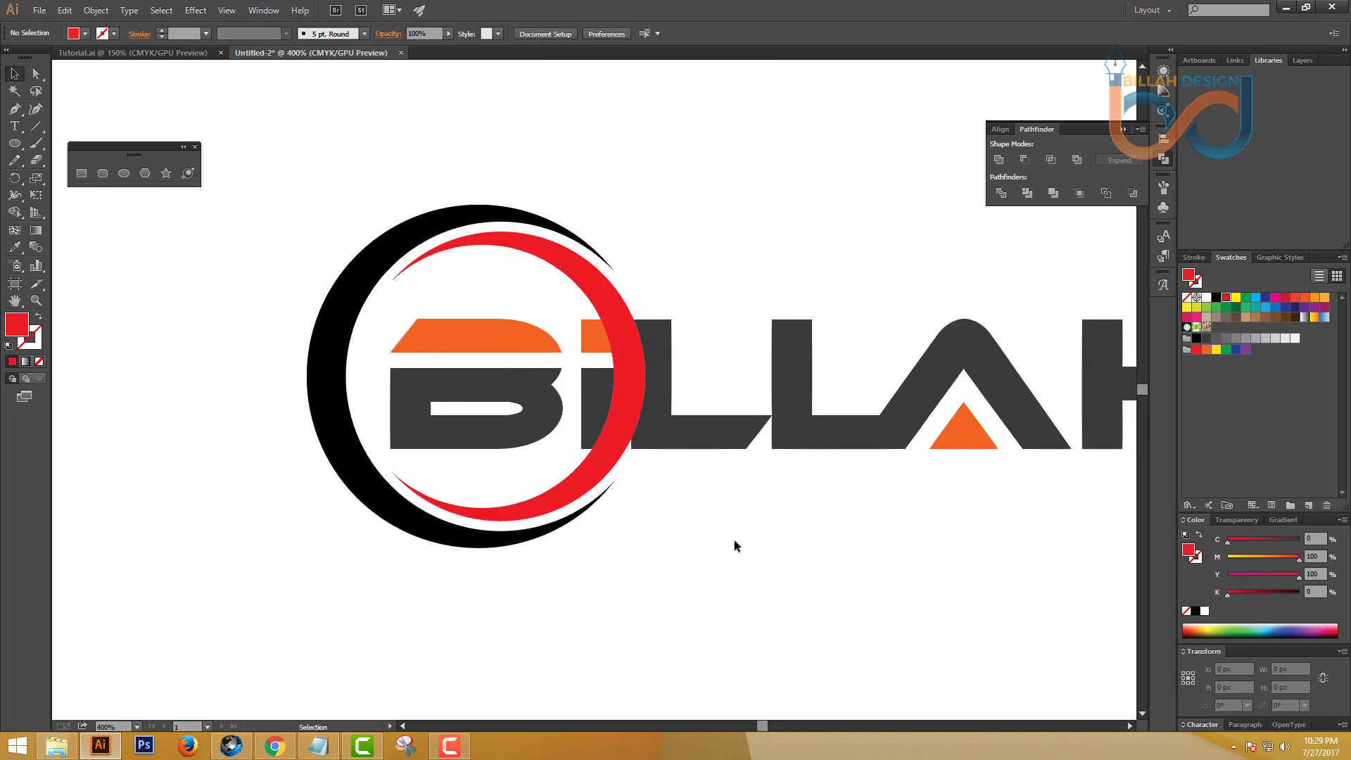
key(space)
drag(733, 539, 711, 511)
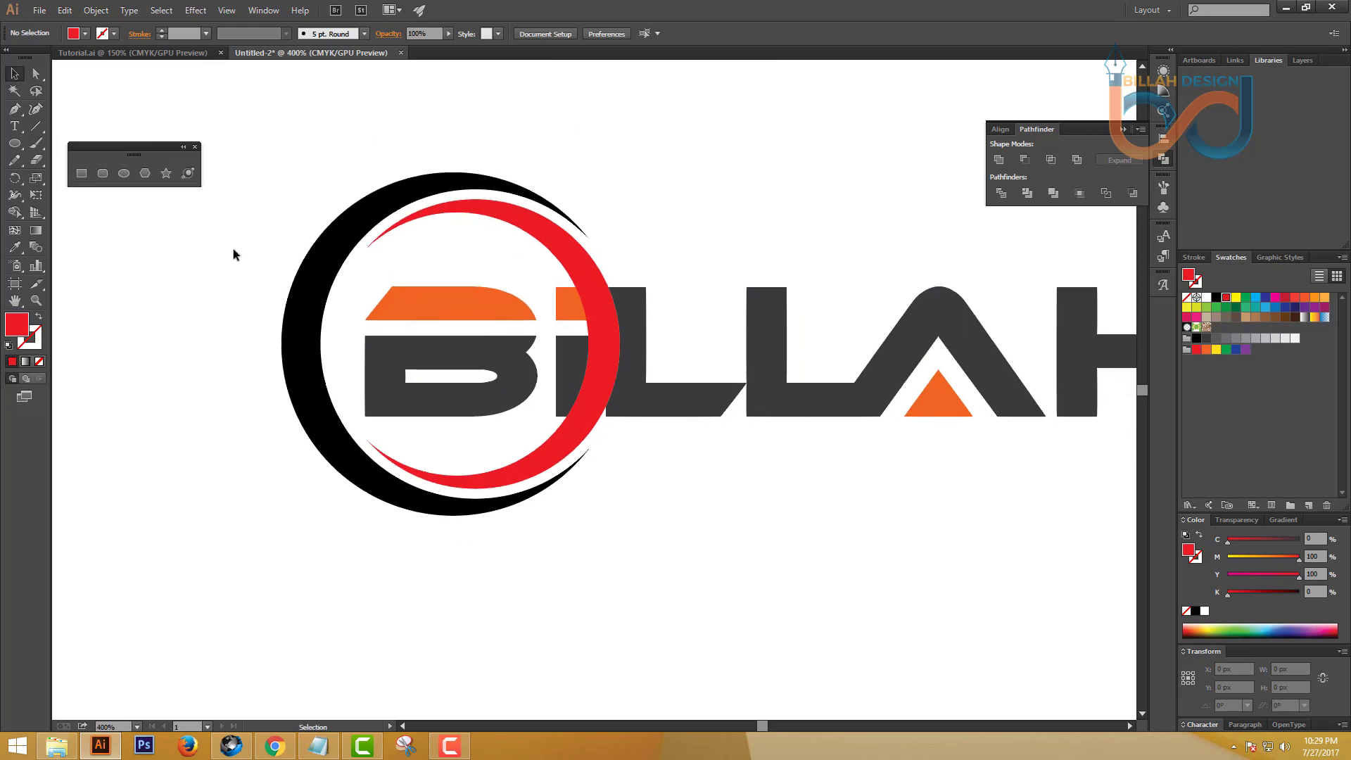
Step: Draw a rectangle over the B and i and vertically centre-align all logo pieces
click(81, 173)
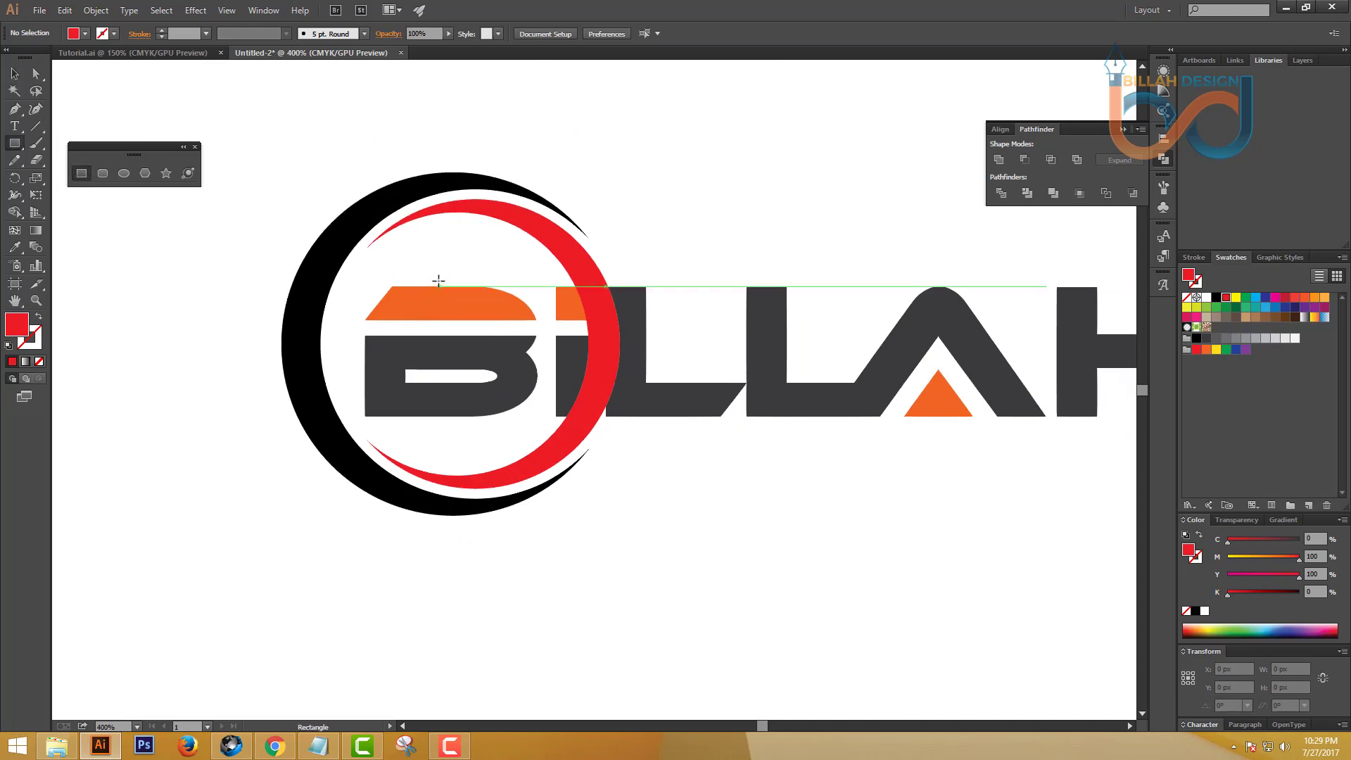
drag(436, 277, 692, 427)
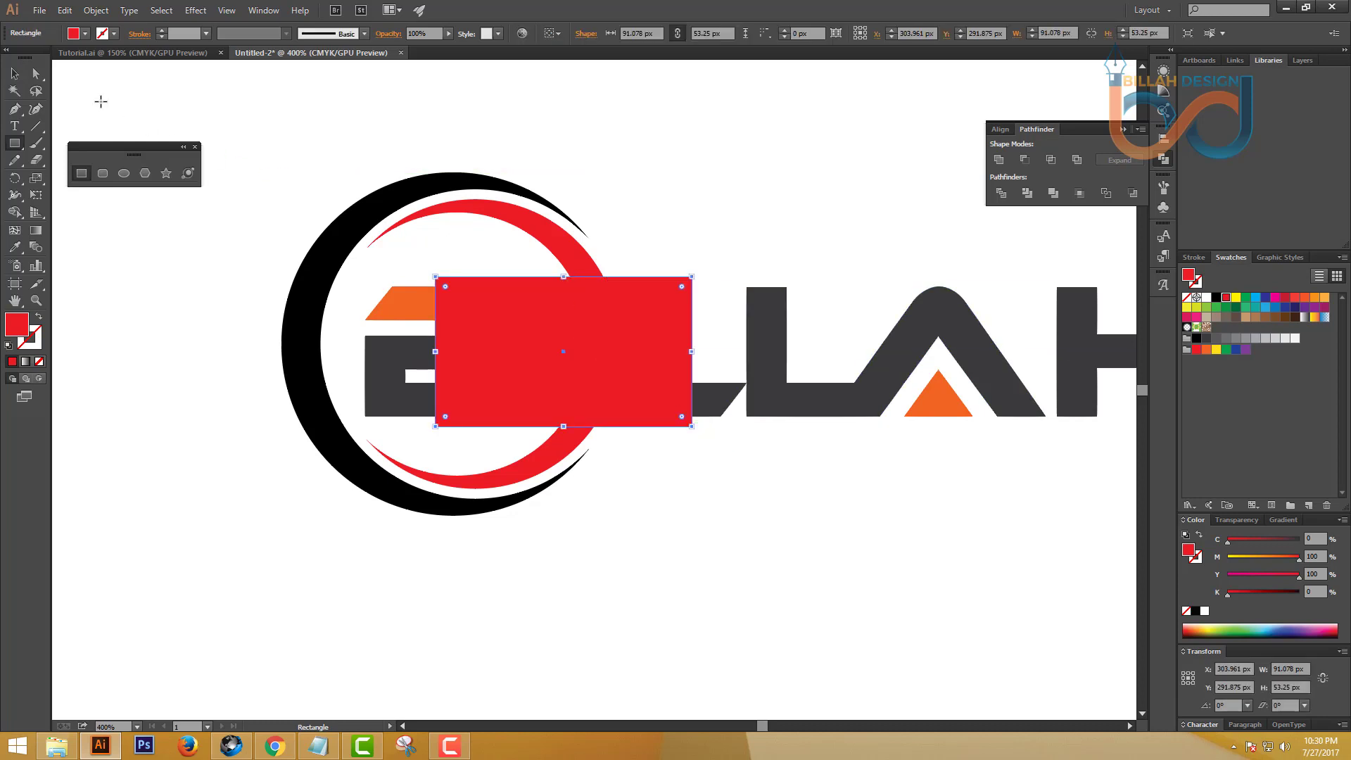
click(15, 75)
drag(386, 162, 623, 521)
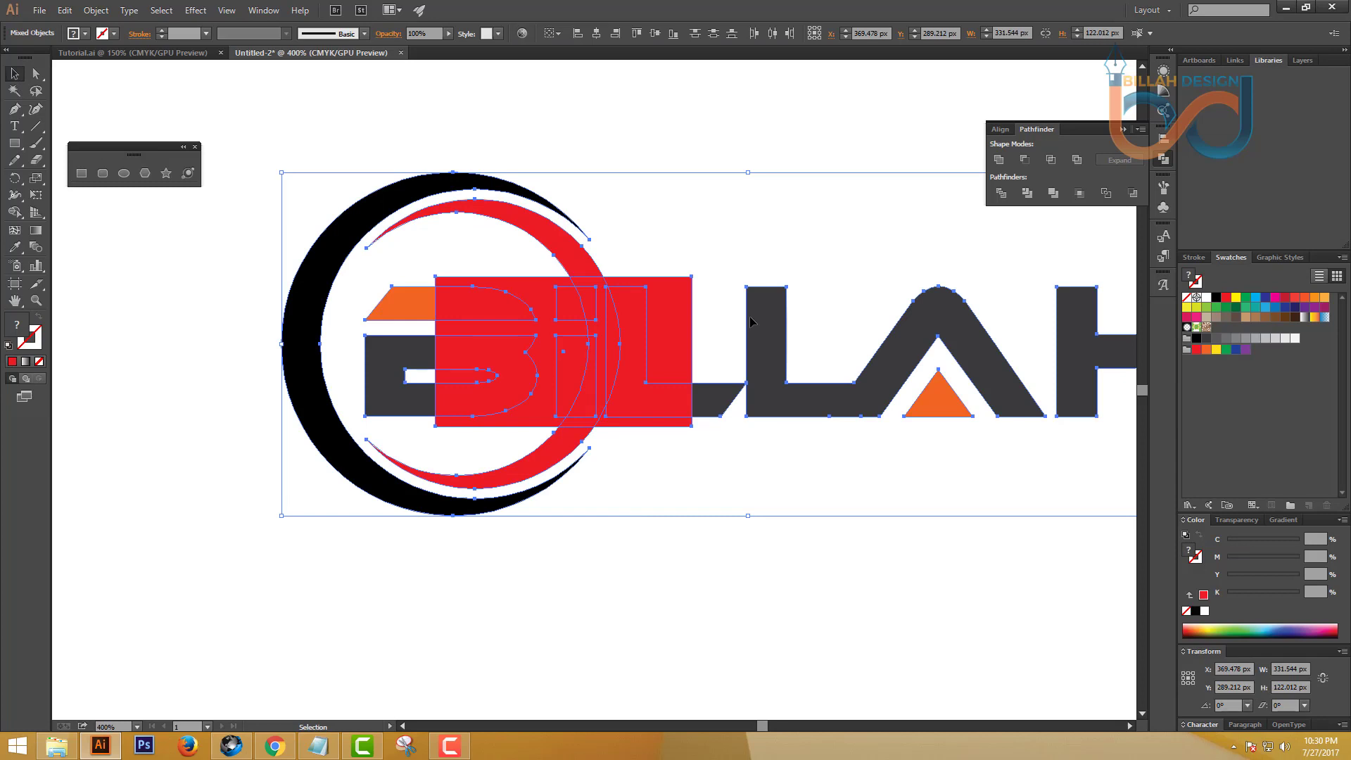
click(1002, 129)
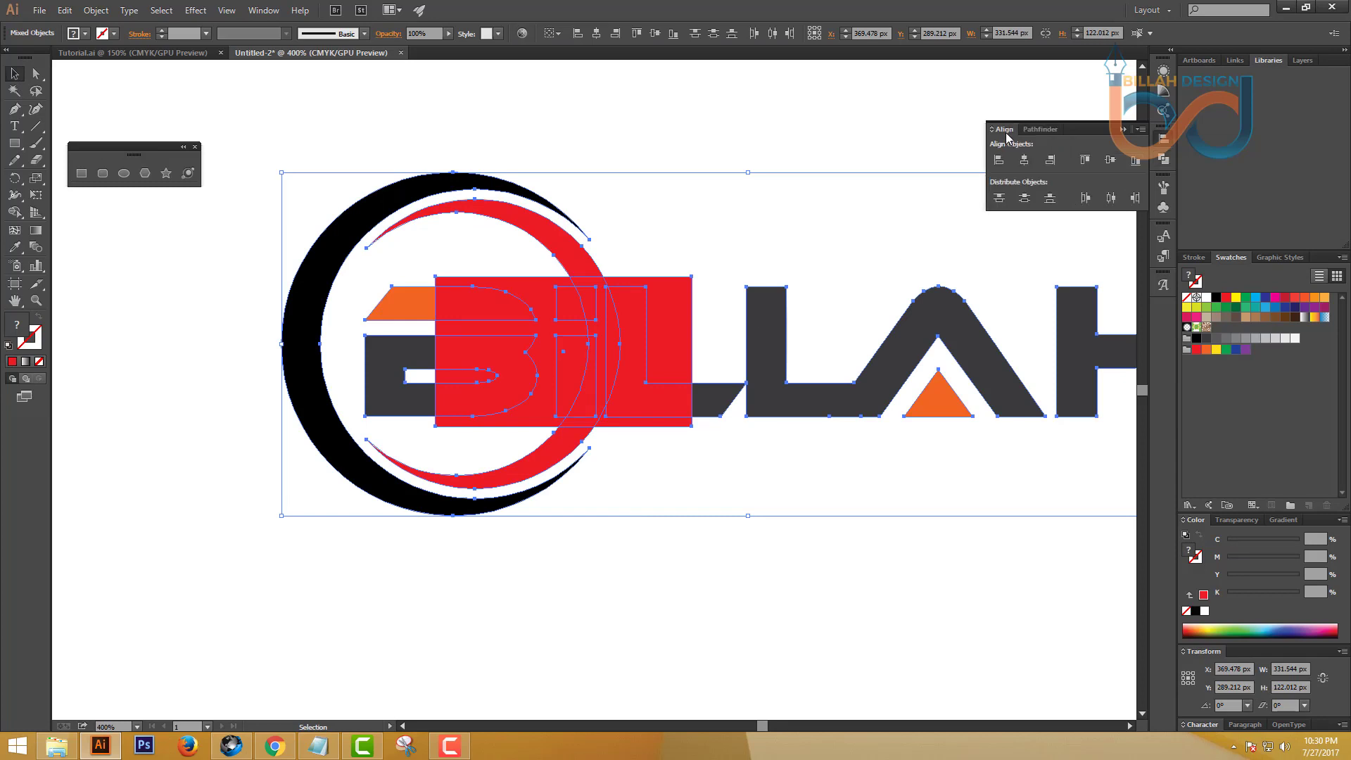
click(1111, 161)
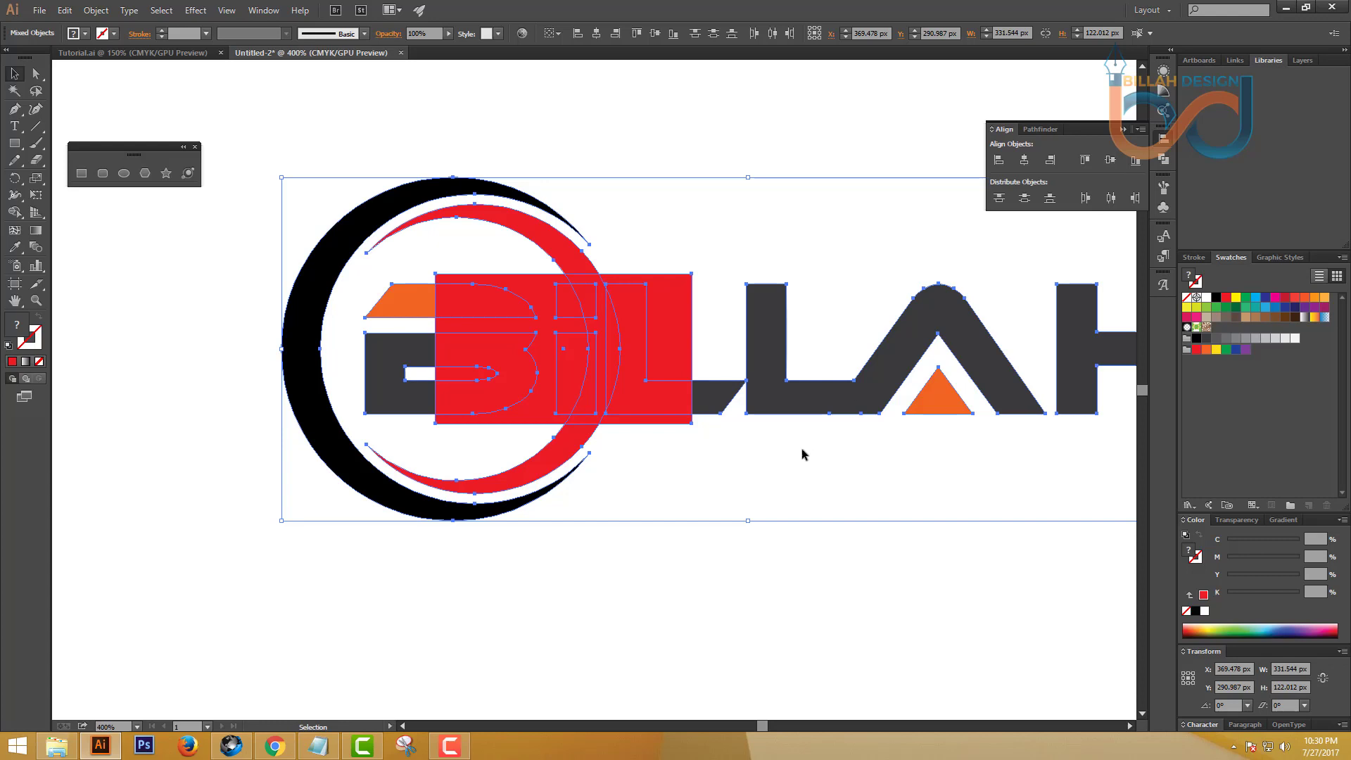
click(801, 454)
Step: Subtract the rectangle from the red ring with Minus Front, then zoom out
click(36, 74)
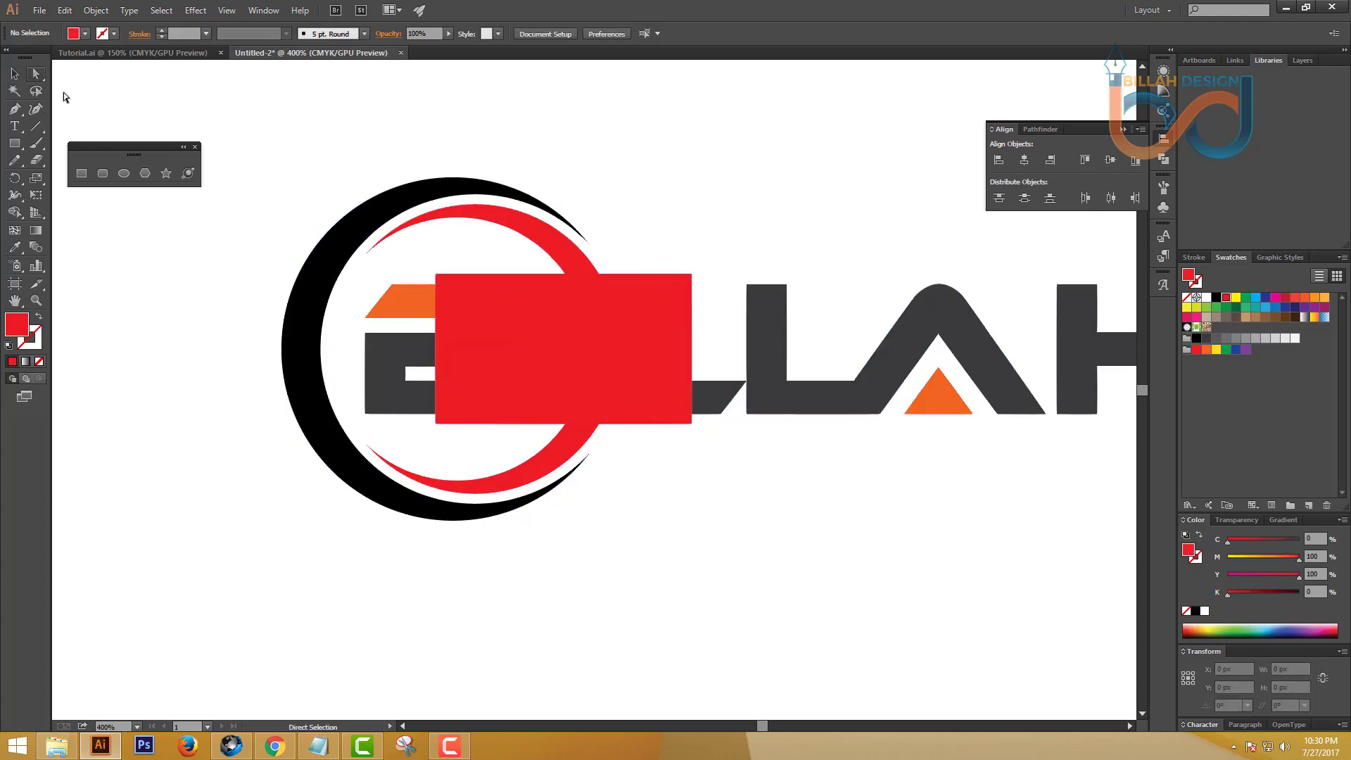
click(655, 301)
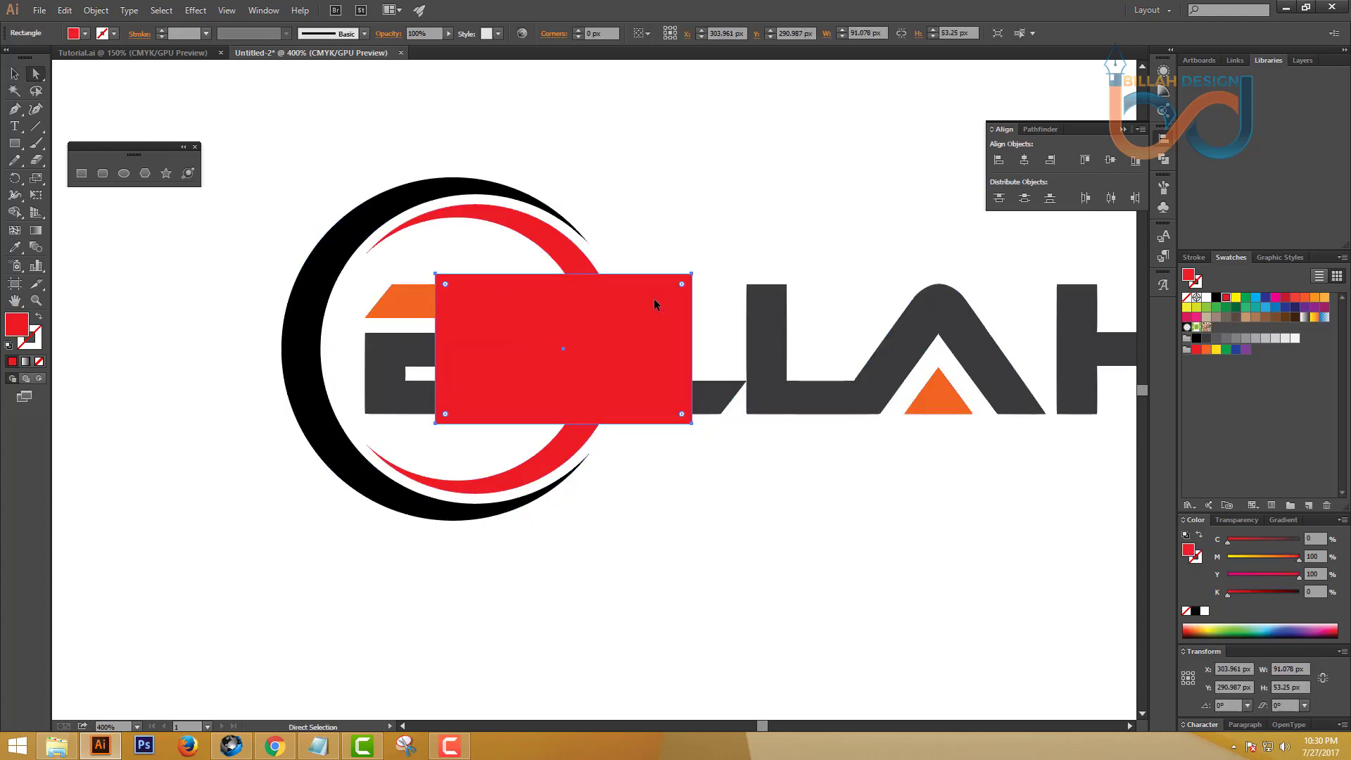
shift+click(575, 261)
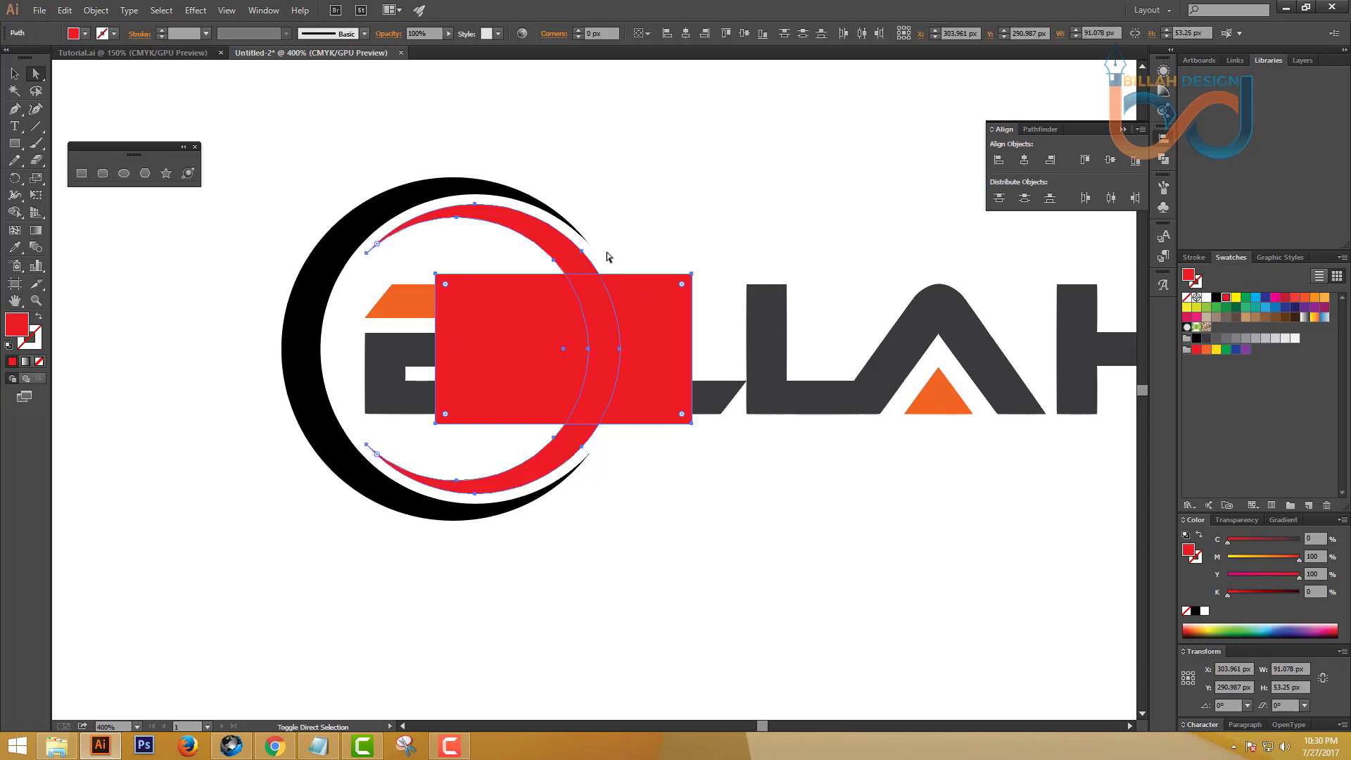
click(1039, 130)
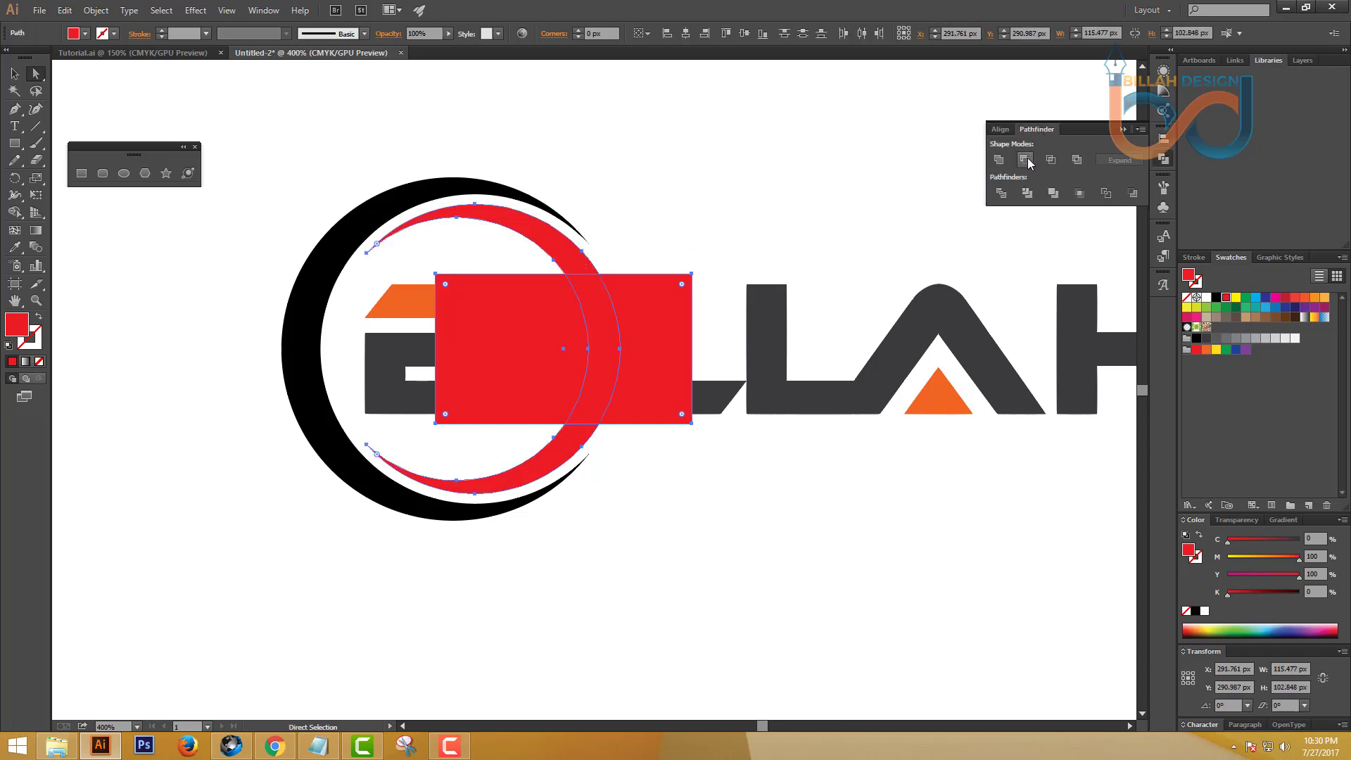
click(1028, 163)
click(809, 524)
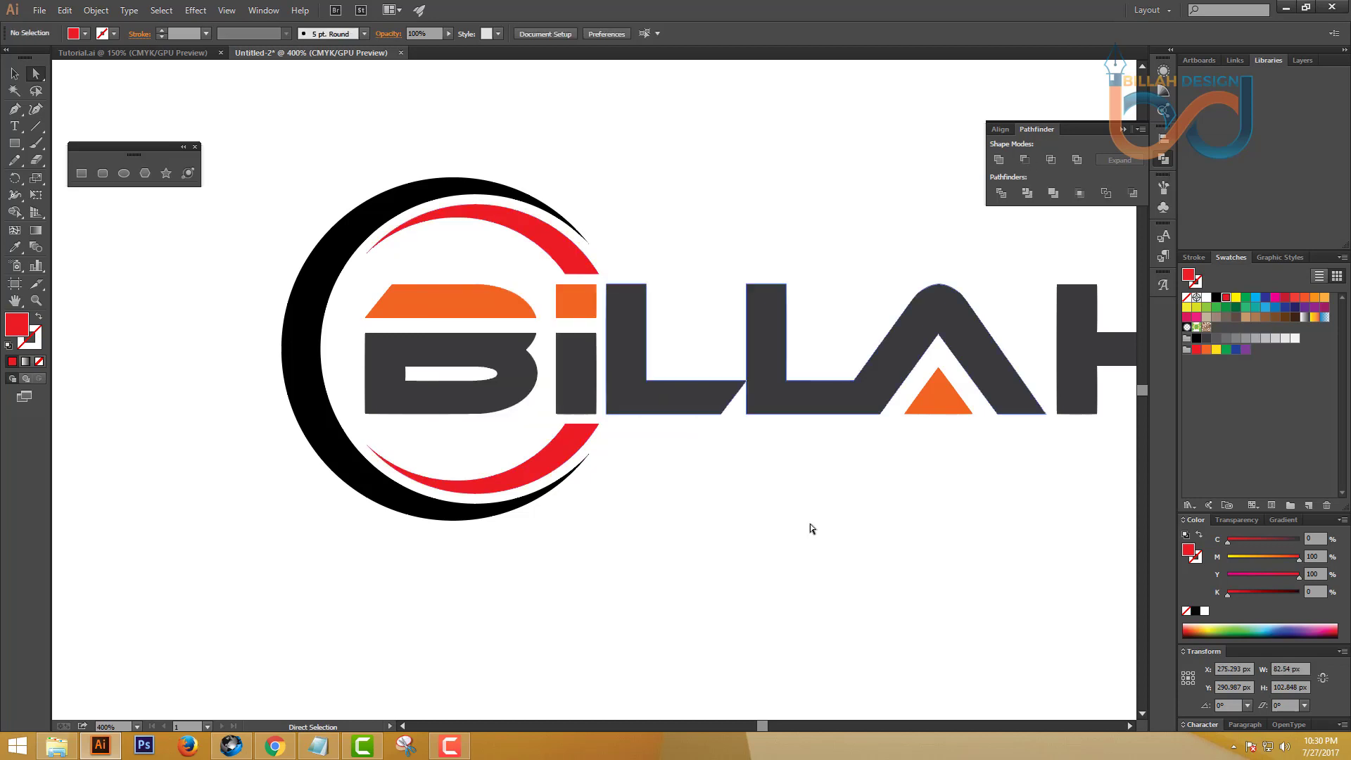
key(ctrl+minus)
key(ctrl+minus)
key(ctrl+minus)
key(ctrl+minus)
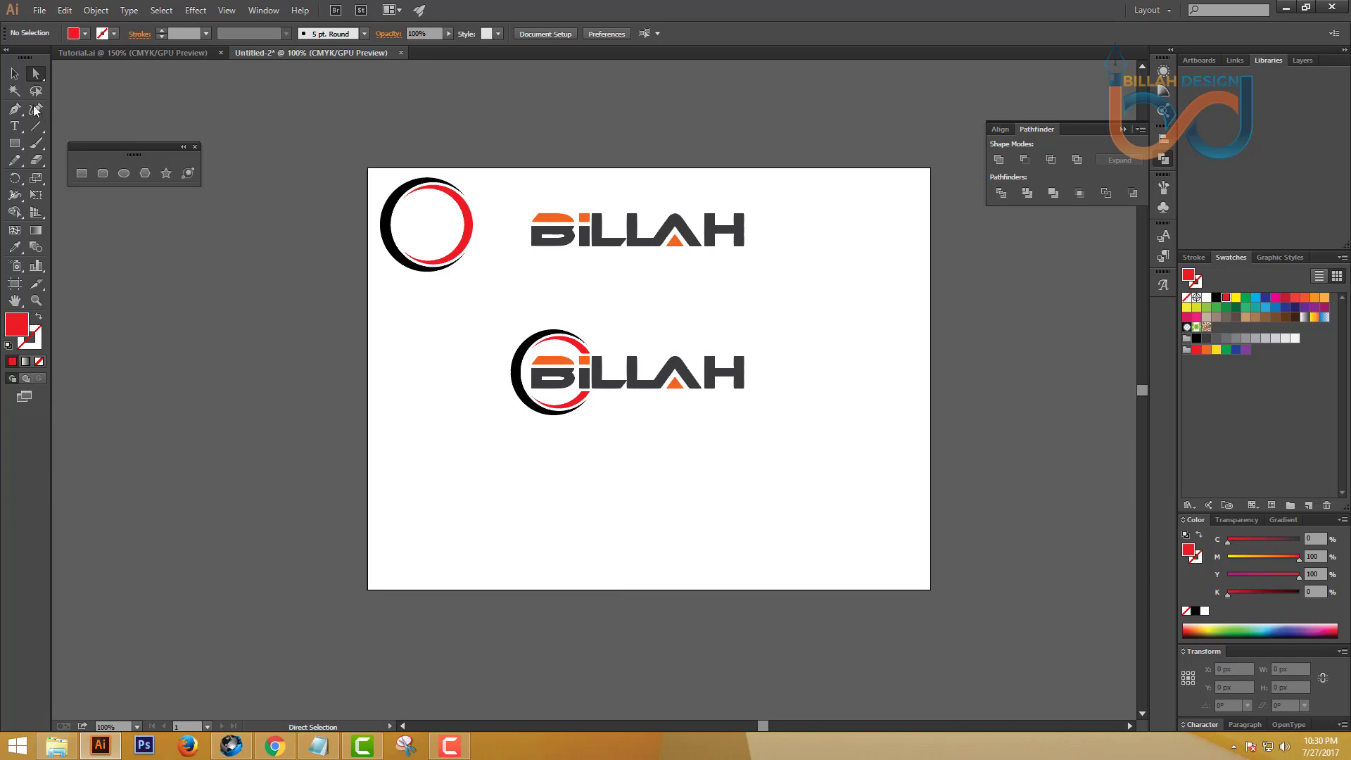
Step: Fine-tune the lower BILLAH lettering position with left and right nudges
click(14, 73)
click(647, 376)
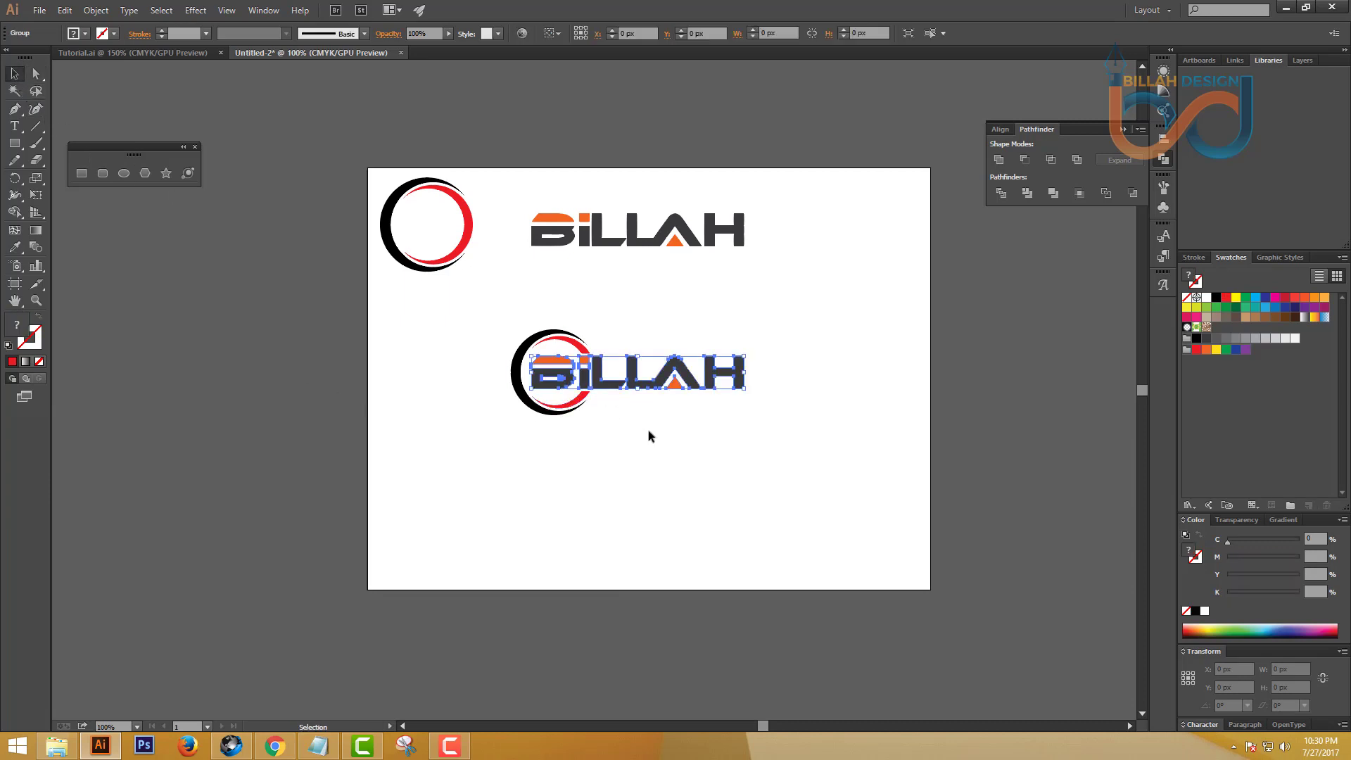
key(Left)
key(Left)
key(Left)
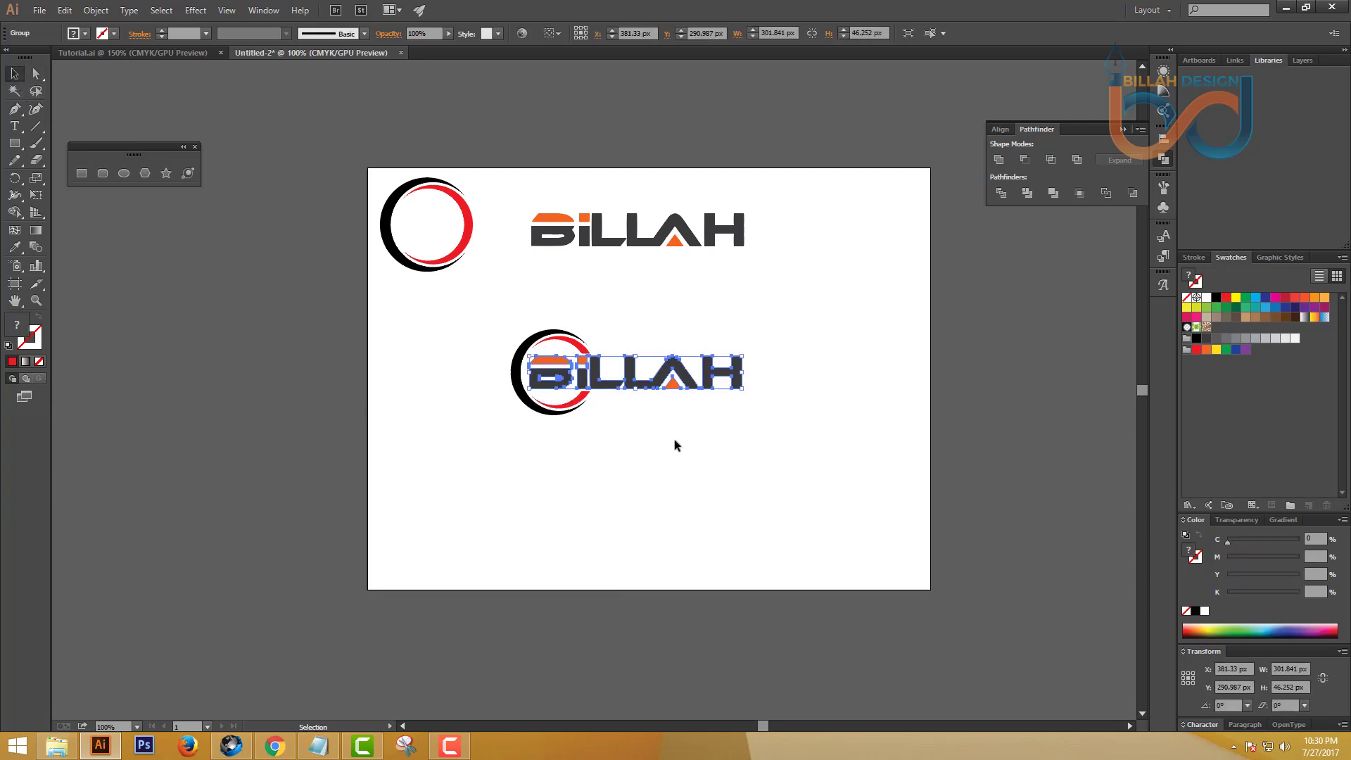
click(675, 441)
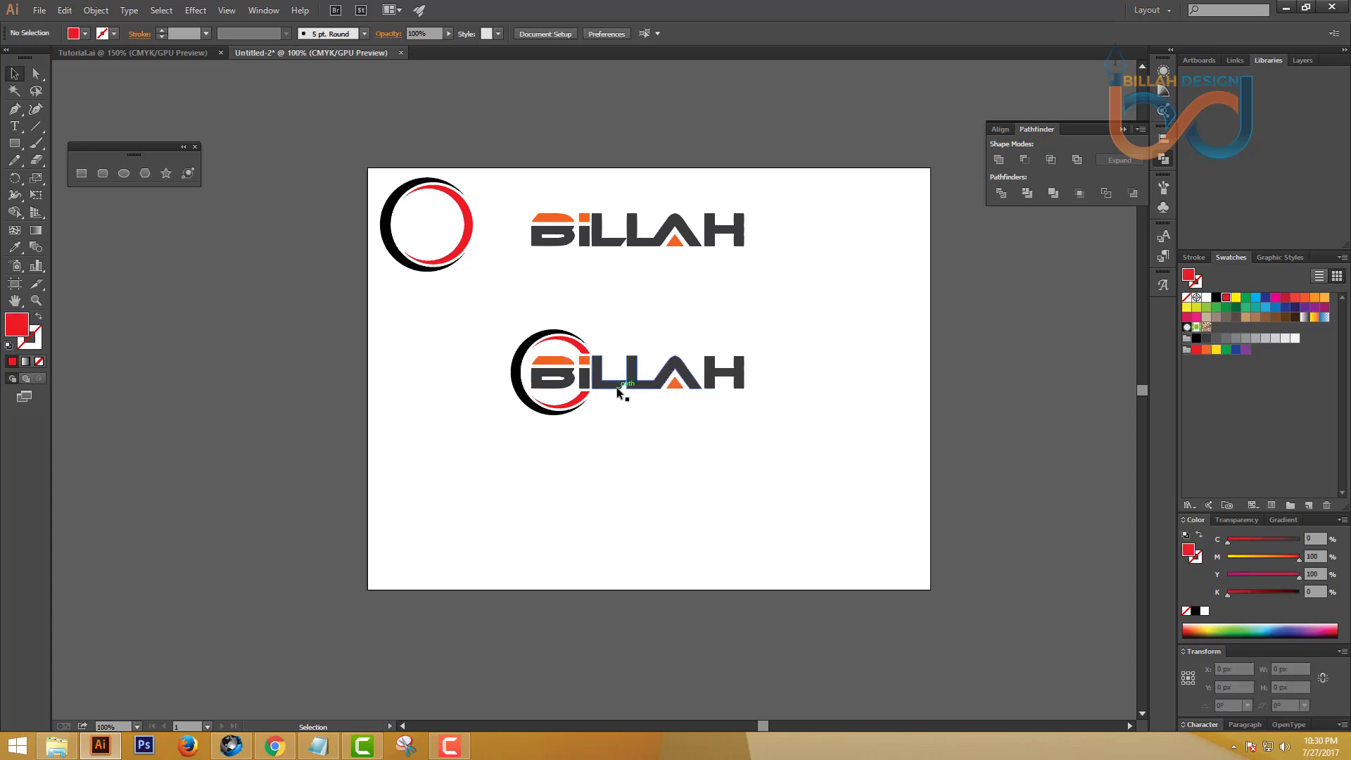
click(619, 393)
key(Right)
key(Right)
click(679, 443)
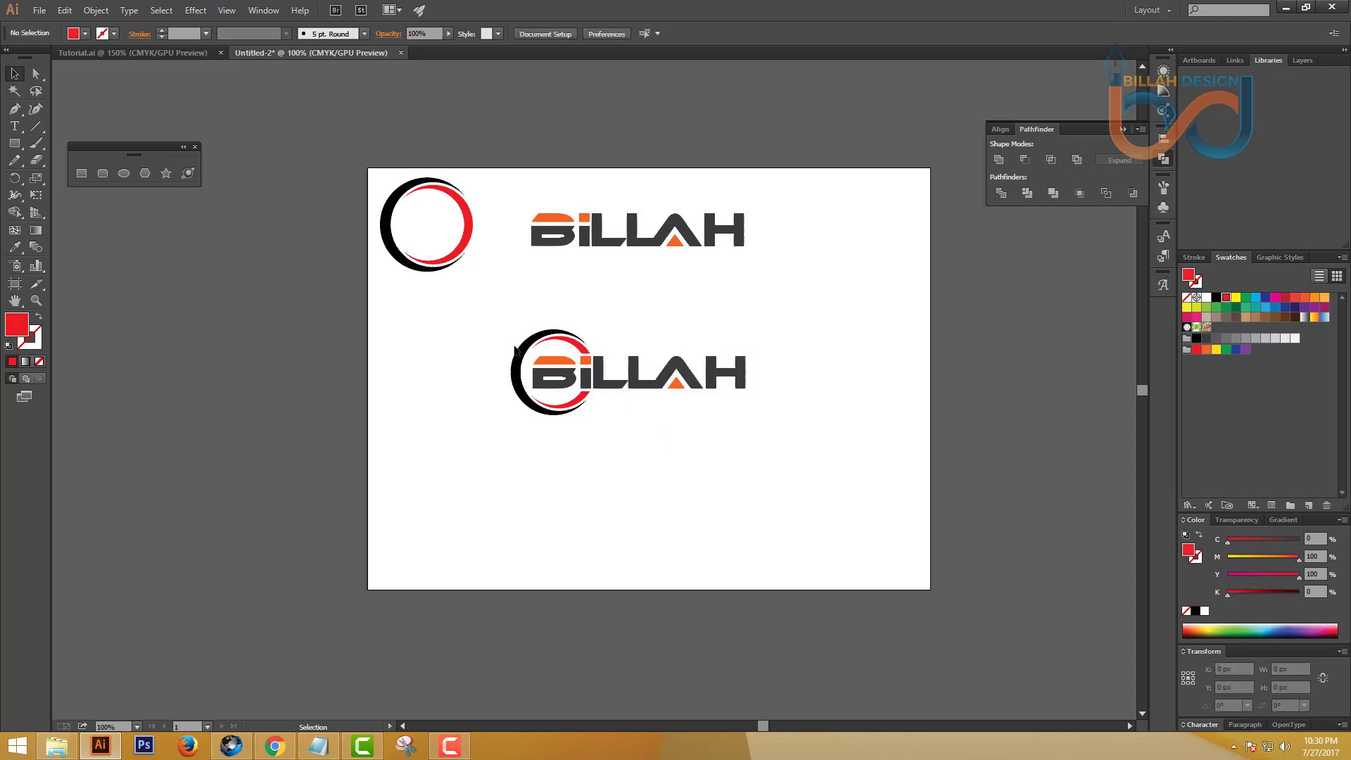
Step: Copy the whole ringed logo below the original and zoom in to frame both
drag(477, 314, 681, 473)
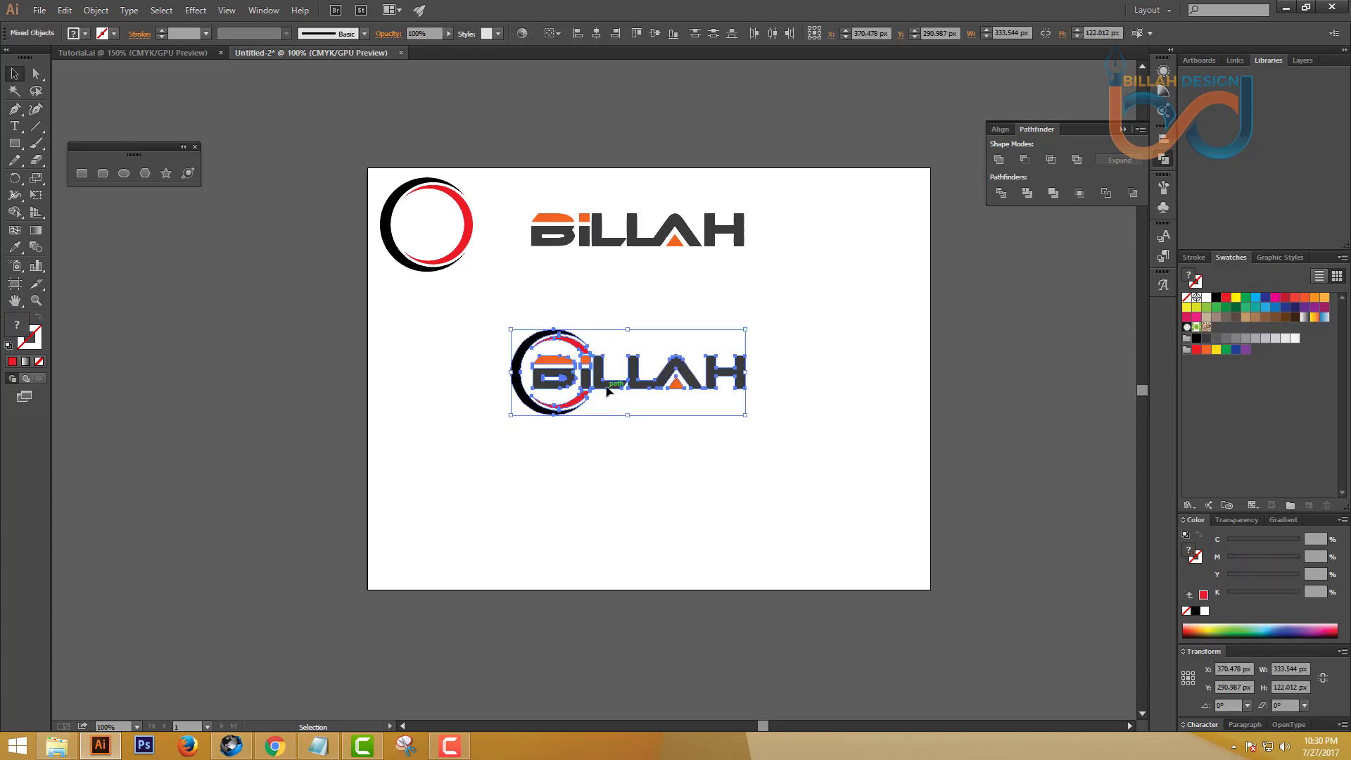
drag(605, 388, 616, 496)
click(817, 454)
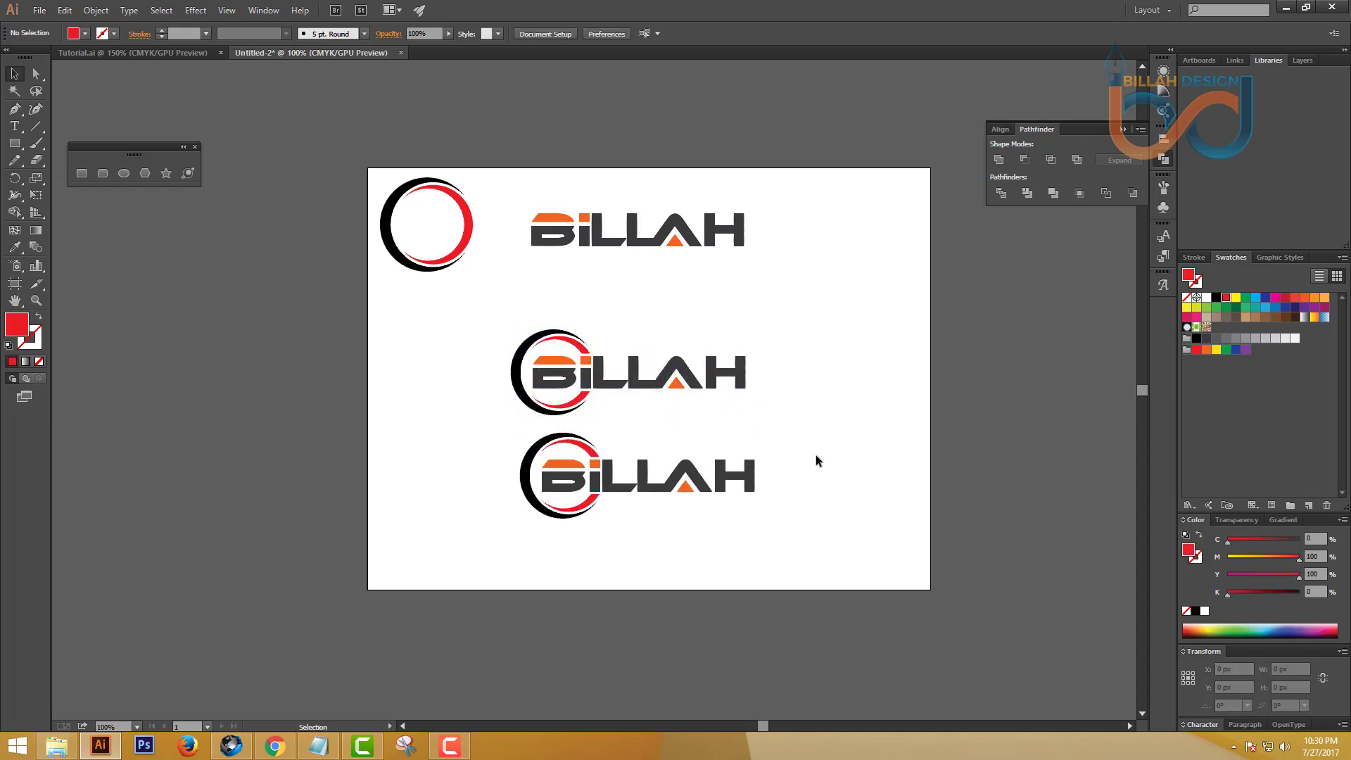
key(ctrl+plus)
key(ctrl+plus)
key(ctrl+plus)
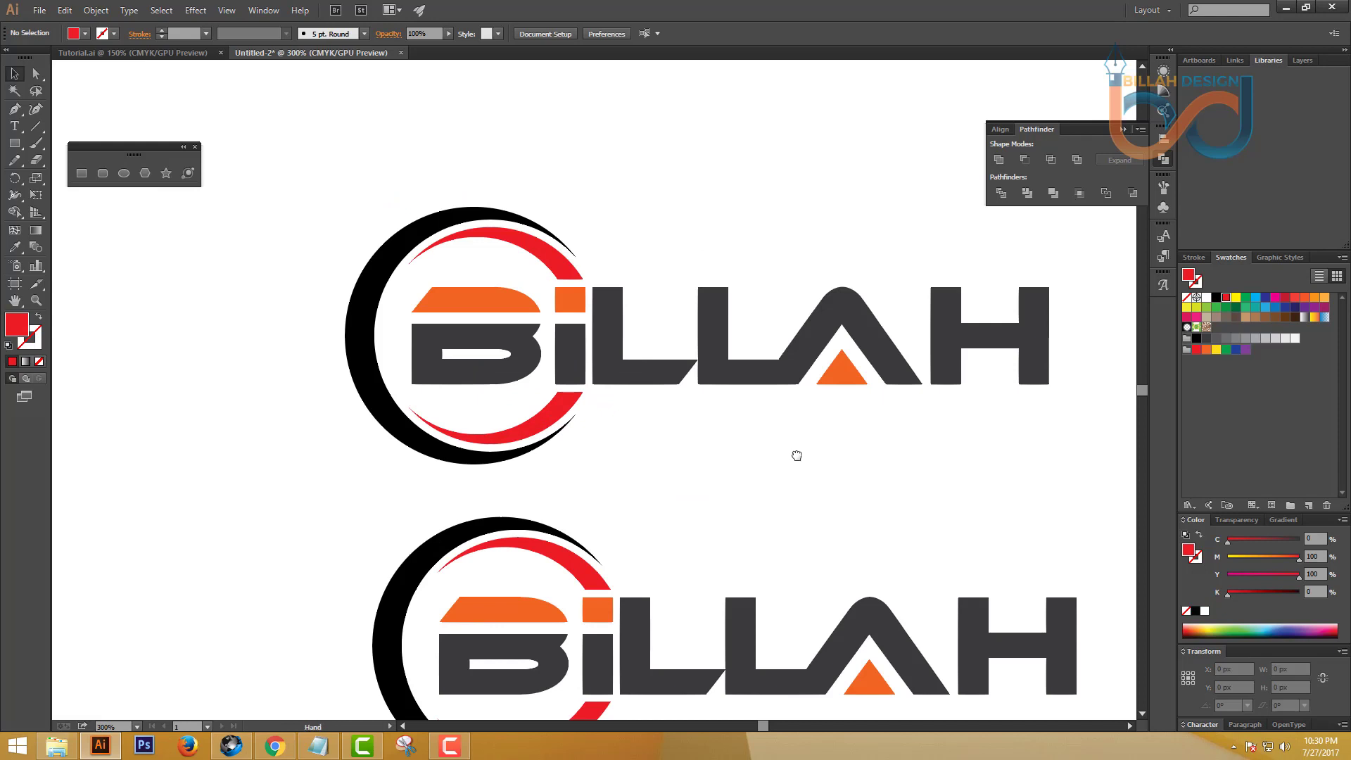
scroll(793, 453, down, 3)
drag(730, 616, 733, 567)
scroll(651, 305, up, 2)
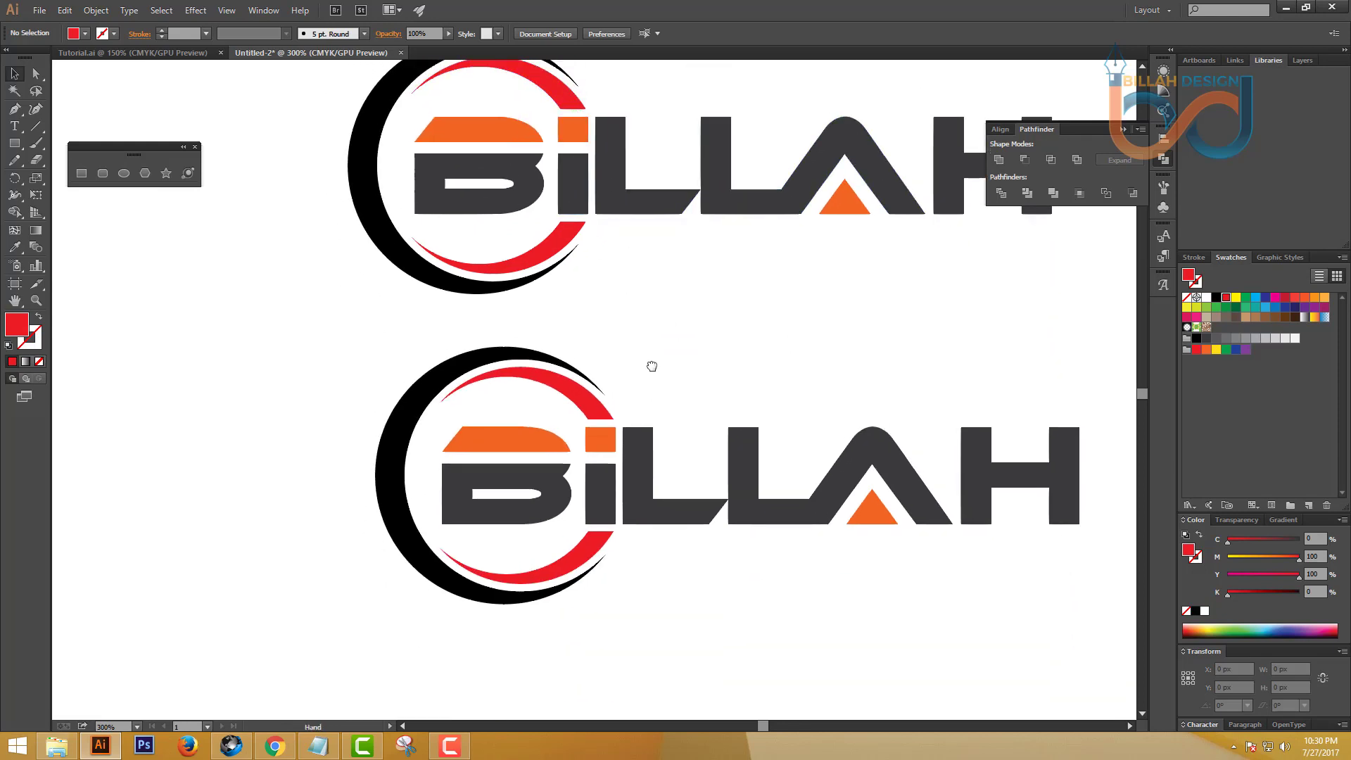
scroll(650, 356, down, 2)
Step: Draw a rectangle over the lower logo's B and stretch it left past the black circle
click(14, 143)
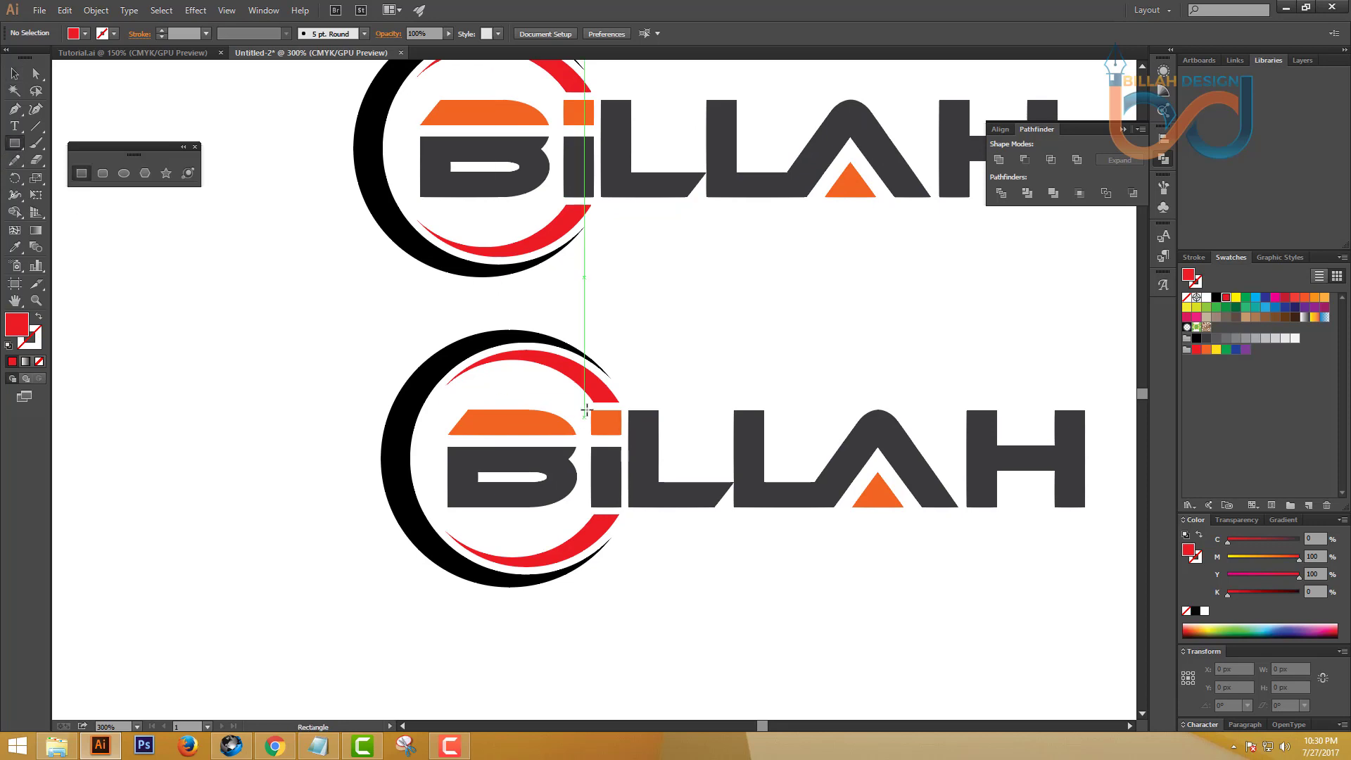
drag(594, 402, 511, 515)
key(v)
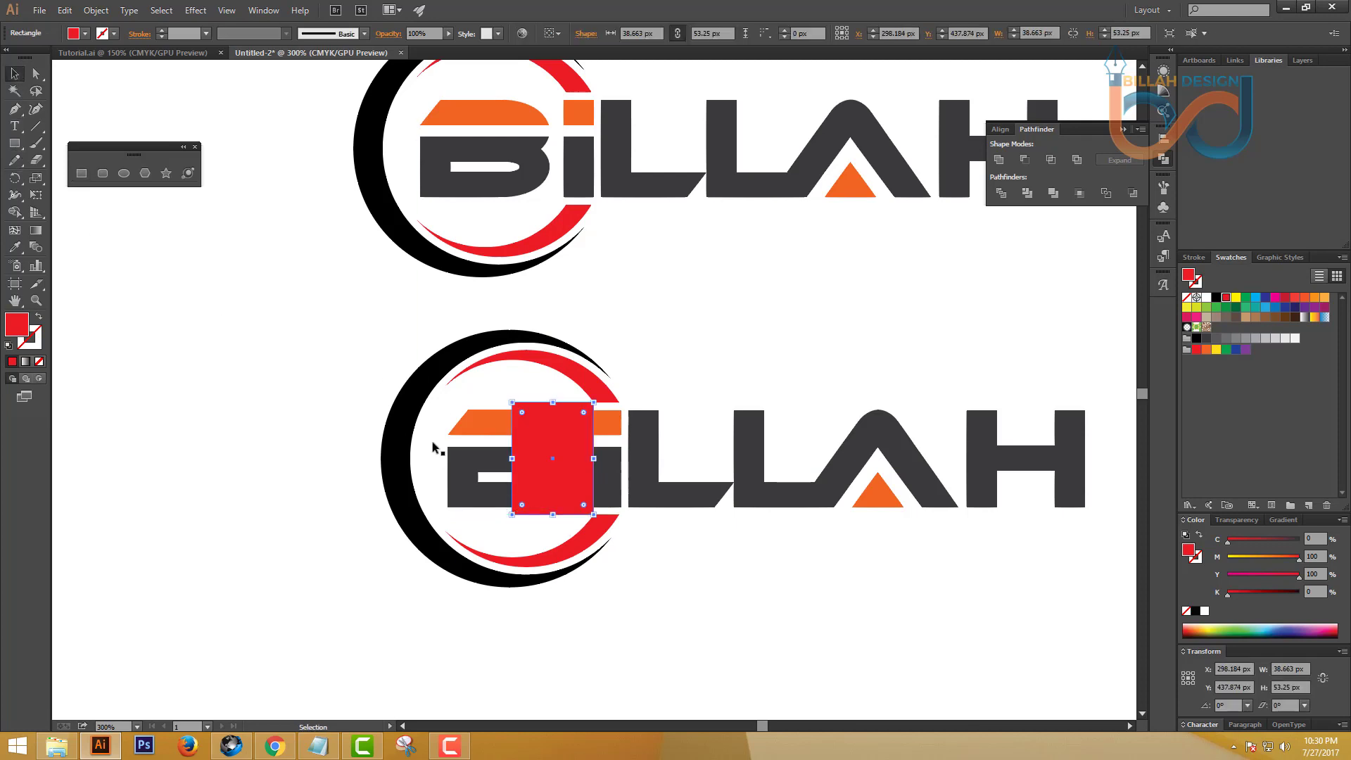
drag(511, 458, 348, 462)
click(70, 90)
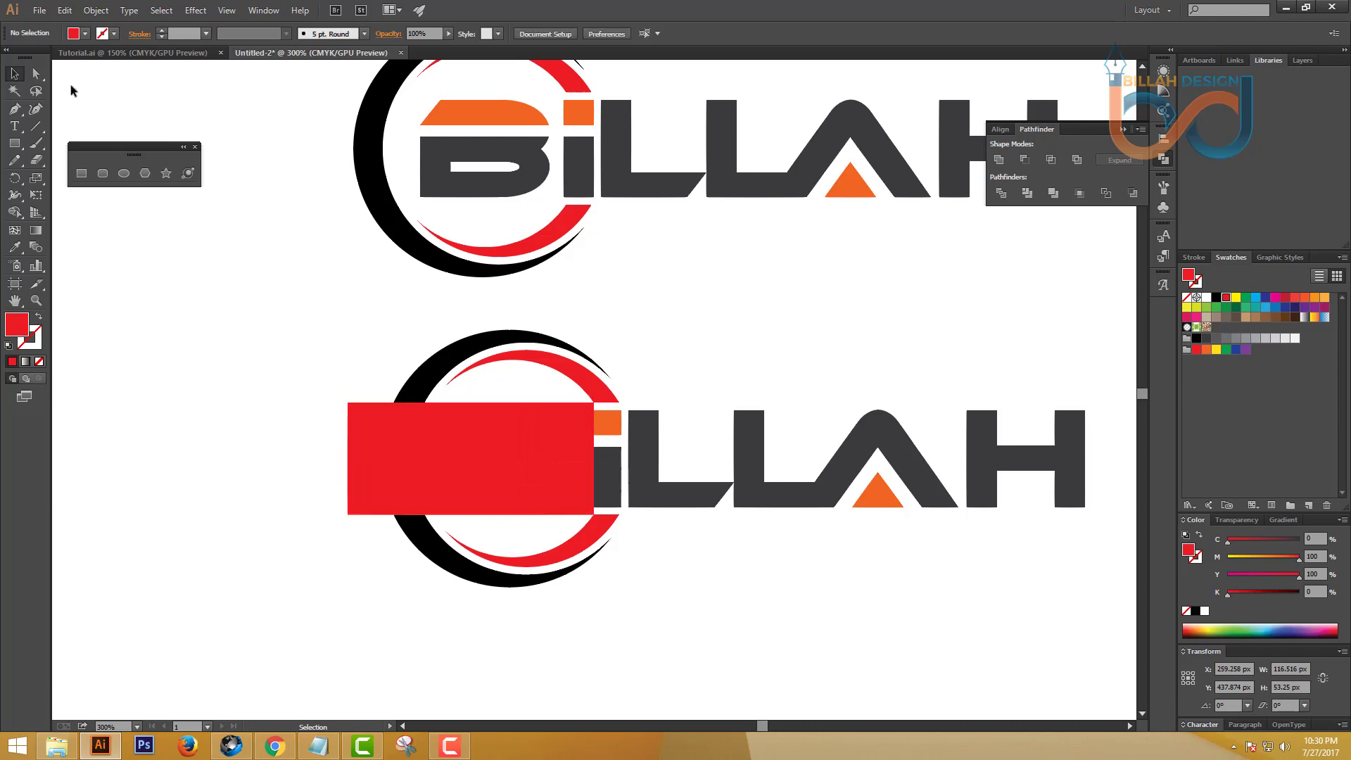
Step: Subtract the rectangle from the black circle with Pathfinder Minus Front, then zoom out to 150%
click(36, 74)
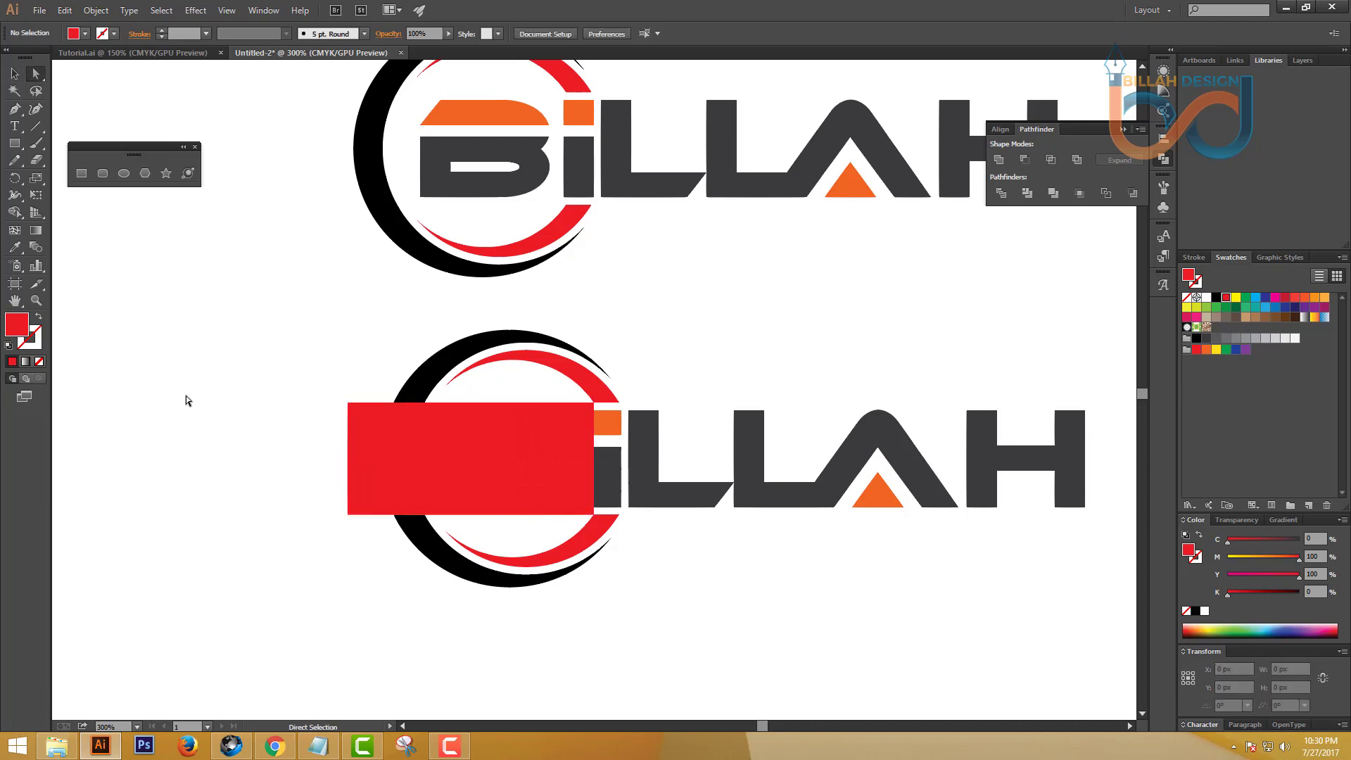
click(466, 433)
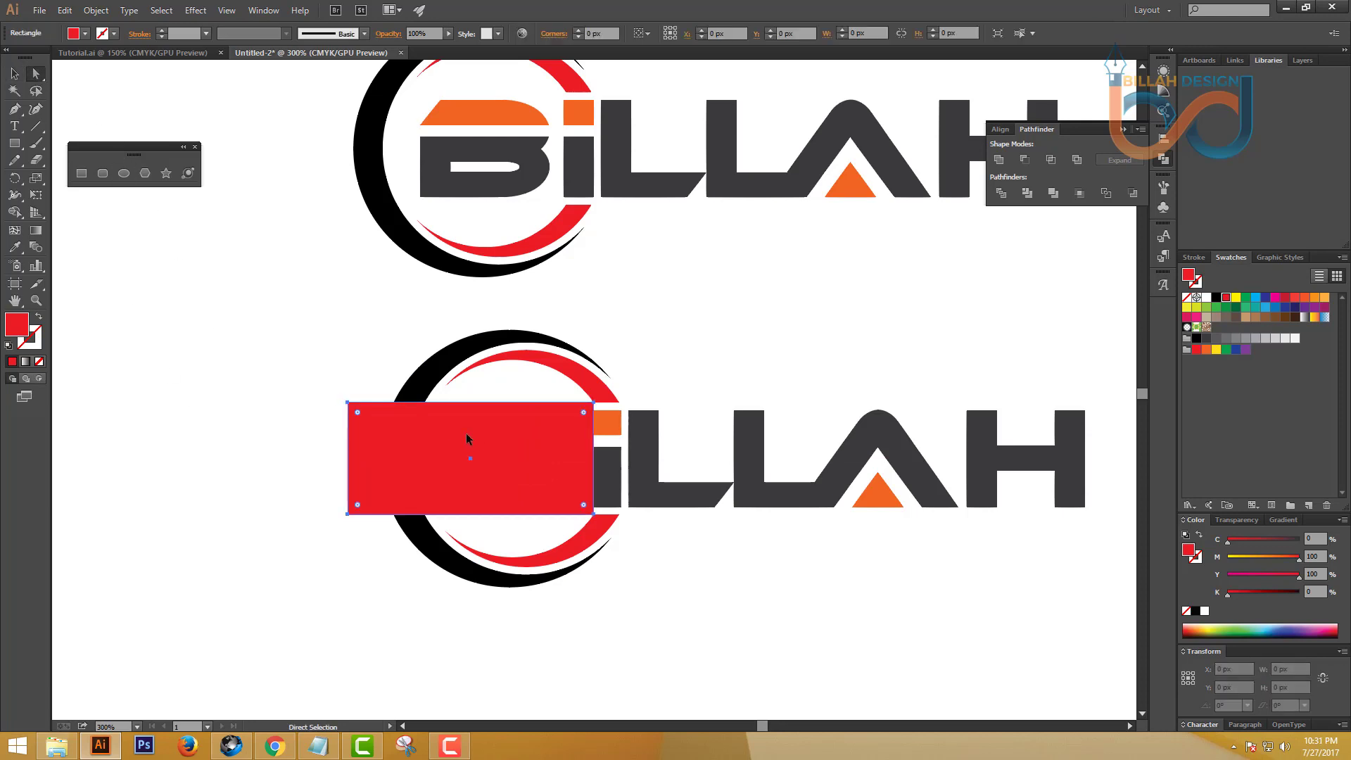
shift+click(425, 385)
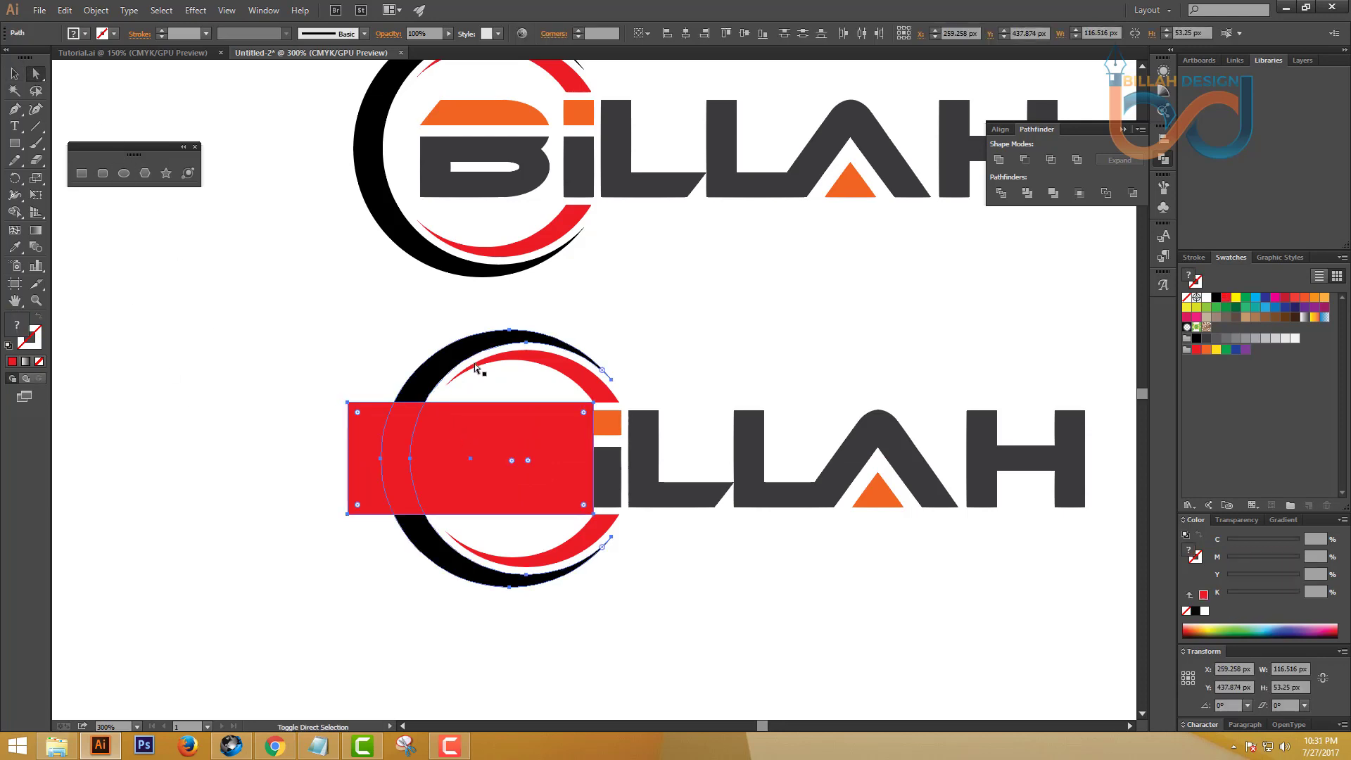
click(1025, 160)
click(880, 338)
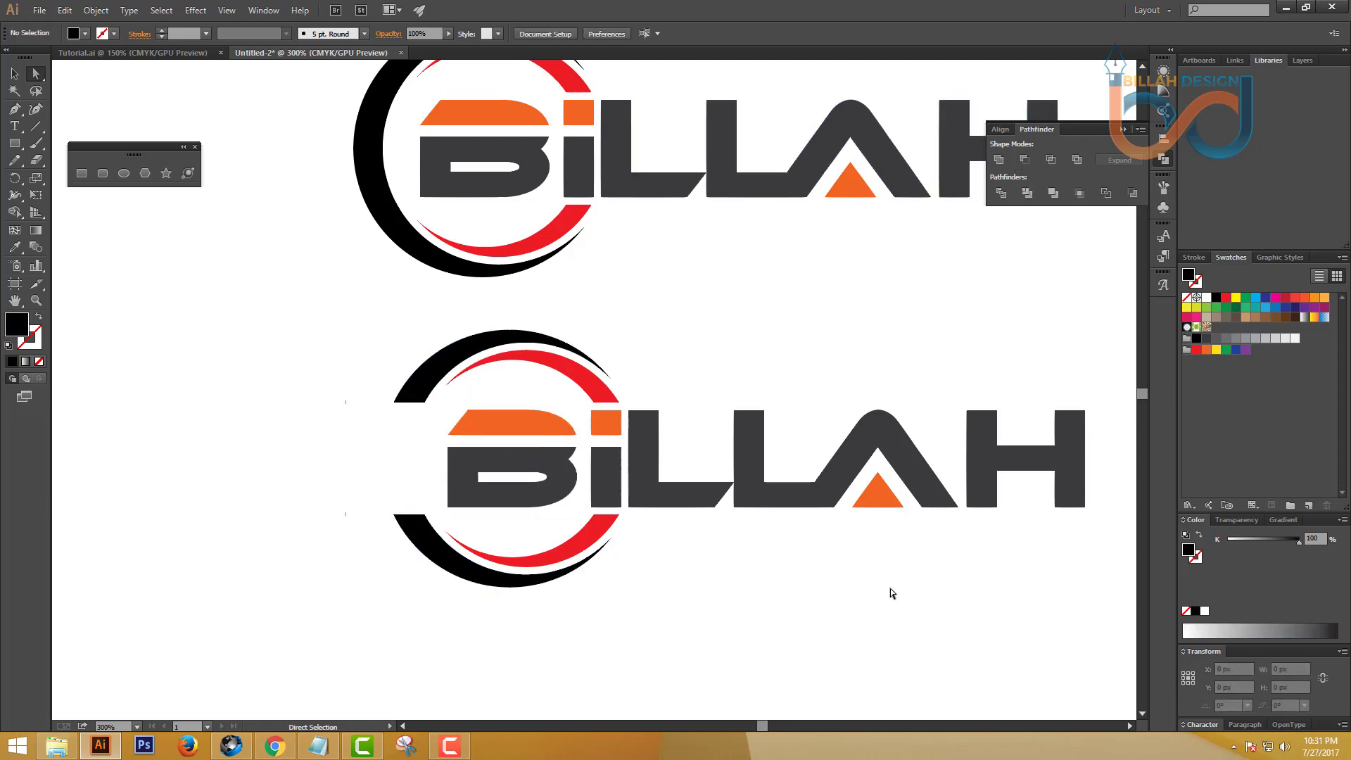
key(ctrl+minus)
key(ctrl+minus)
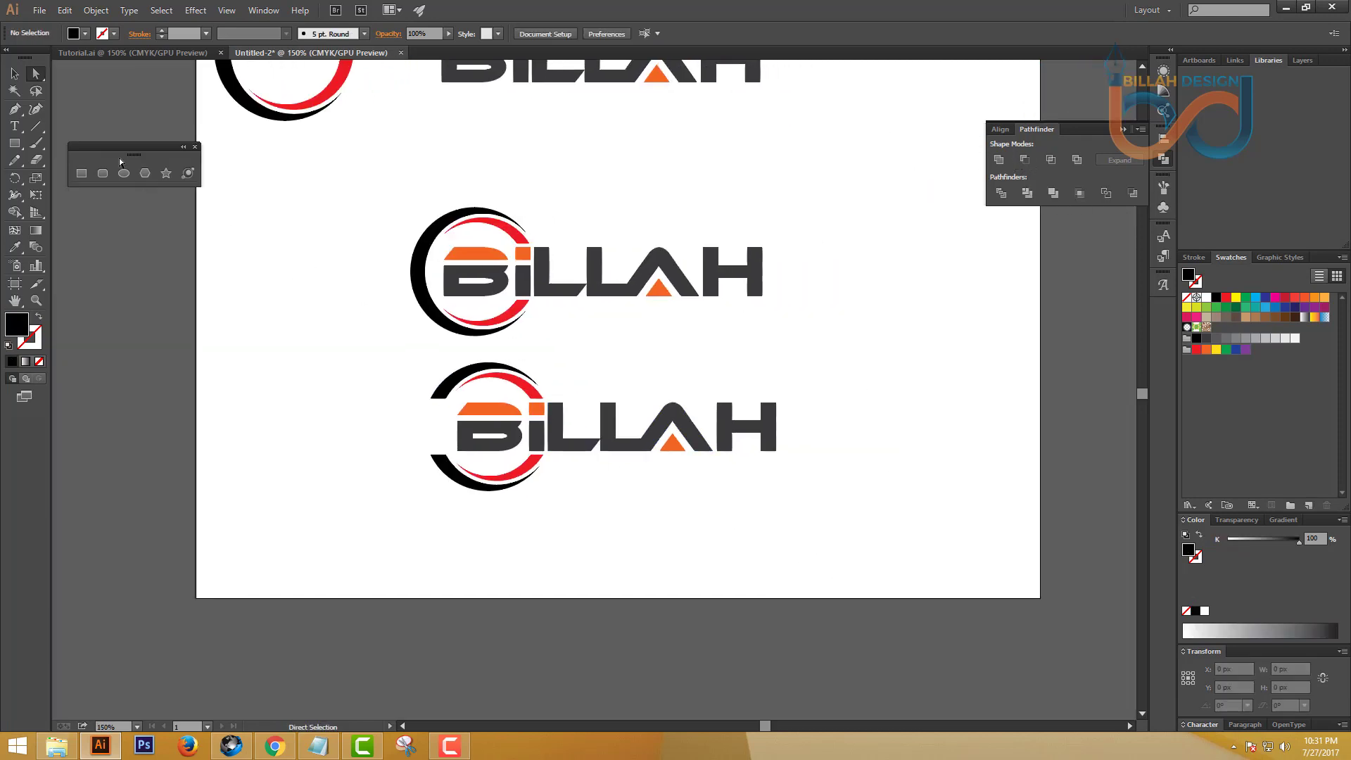
Step: Nudge the third logo's ring right with the arrow keys until it overlaps the B
click(15, 73)
click(522, 384)
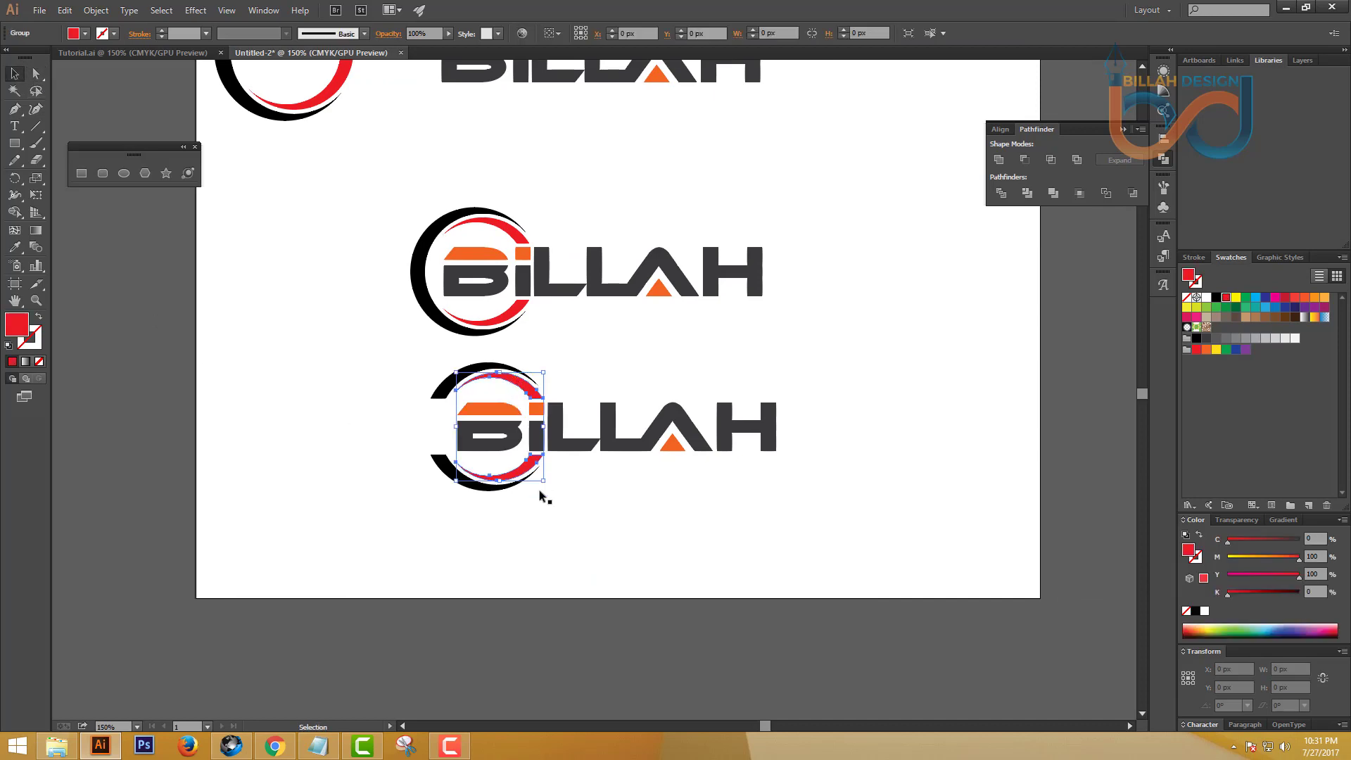
shift+click(486, 486)
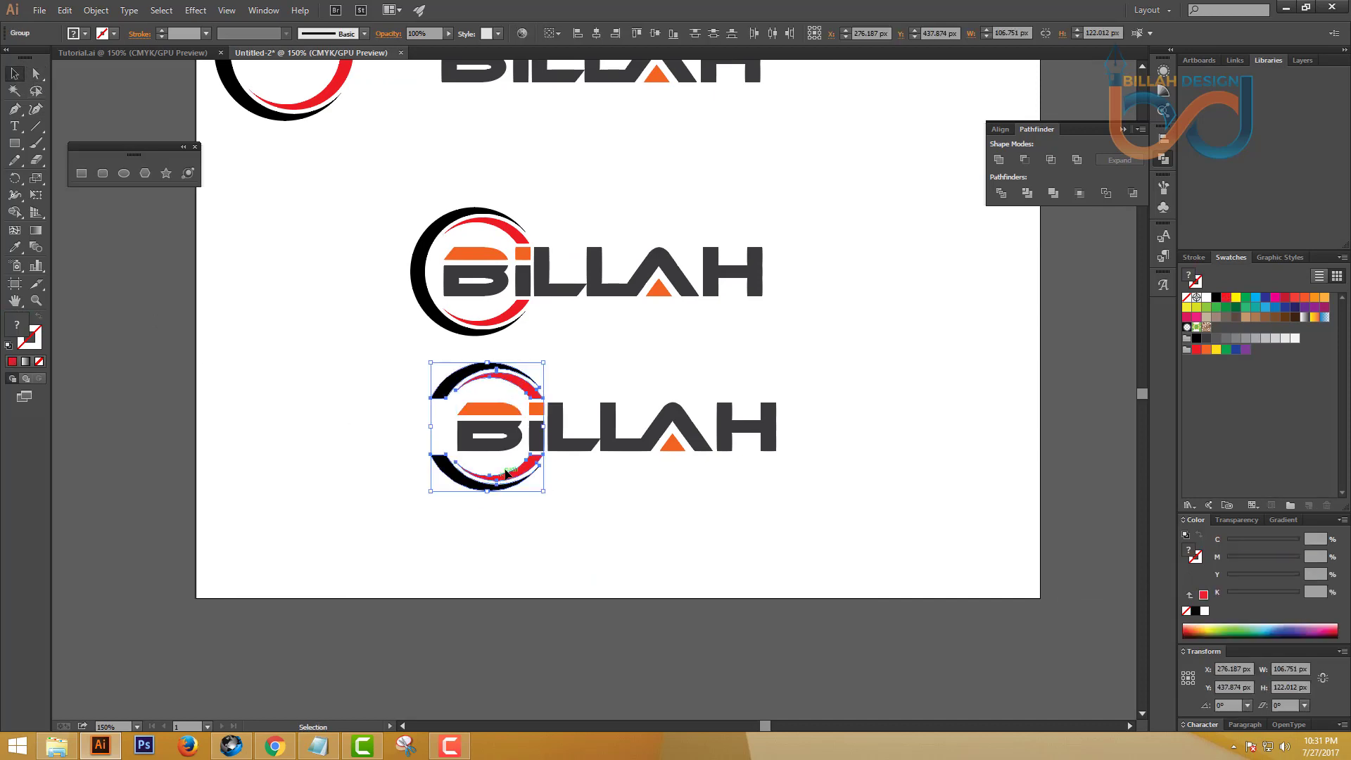
click(631, 508)
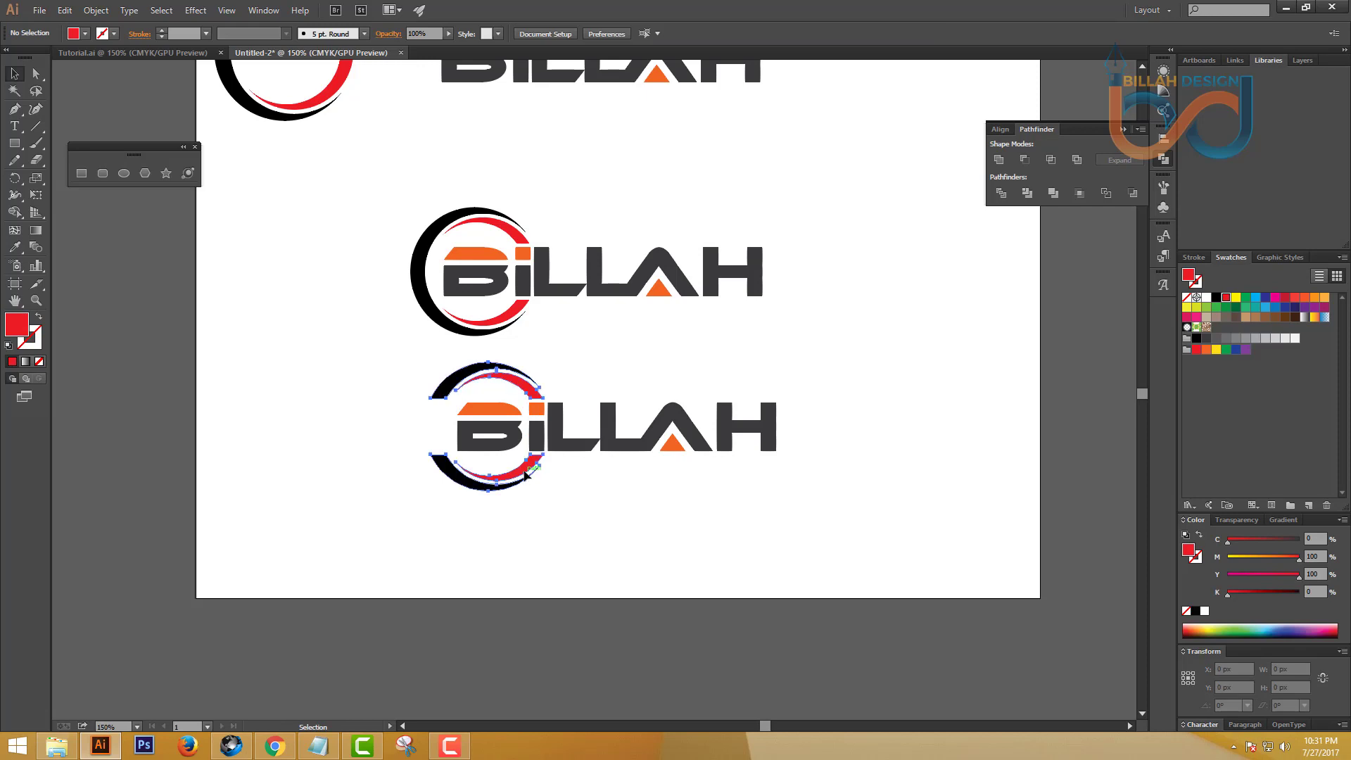
click(526, 476)
key(Right)
key(Right)
key(Right)
key(Right)
key(Right)
key(Right)
key(Right)
key(Right)
key(Right)
key(Right)
key(Right)
key(Right)
key(Right)
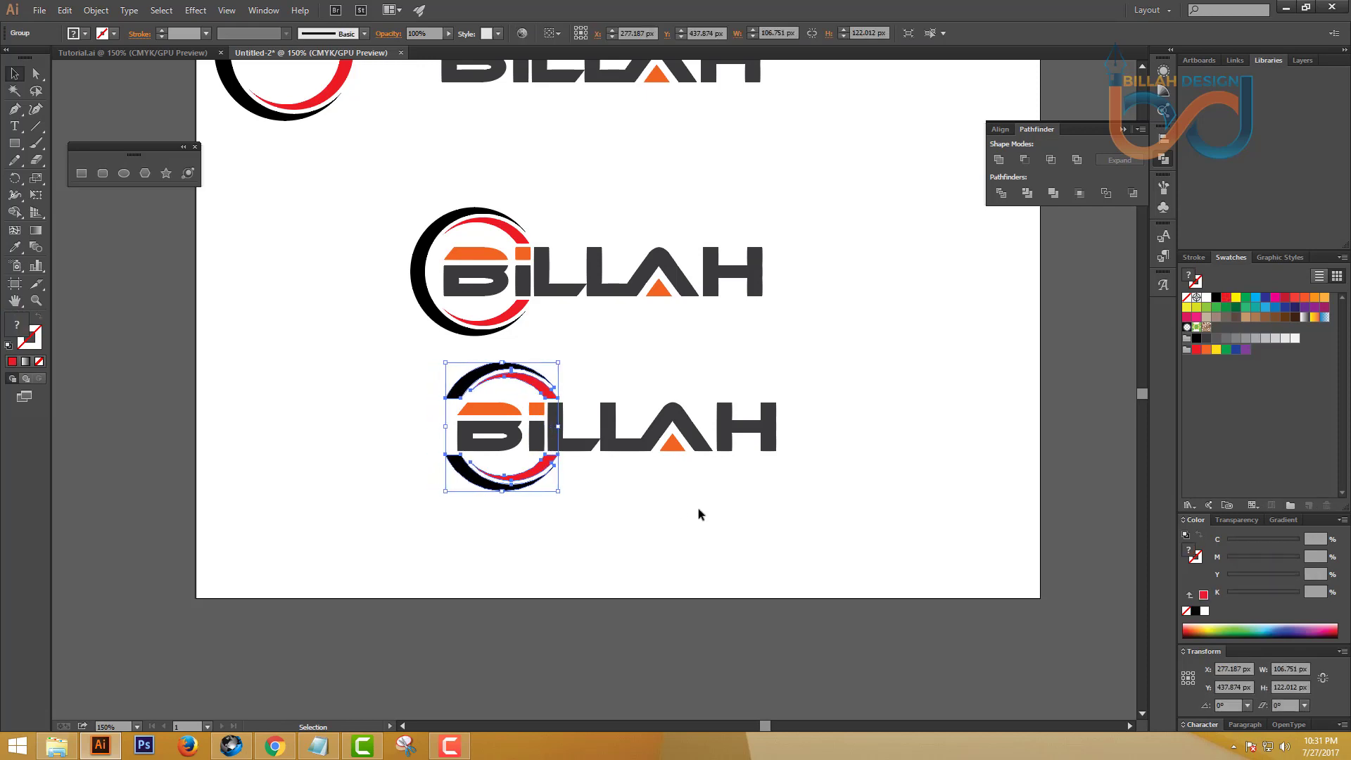
key(Right)
key(Right)
key(Right)
key(Right)
key(Right)
key(Right)
key(Right)
key(Right)
key(Right)
key(Right)
key(Right)
key(Right)
key(Right)
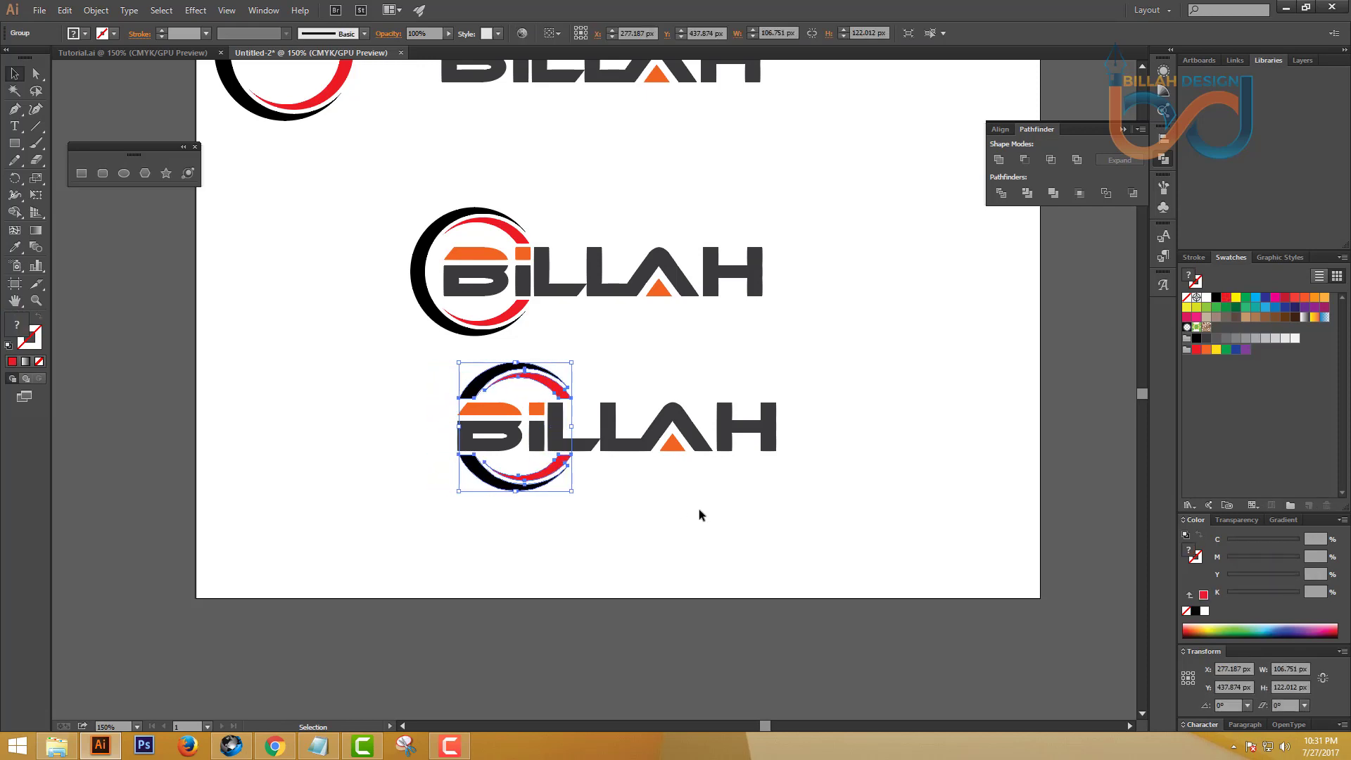
key(Right)
key(Right)
key(Right)
key(Right)
key(Right)
key(Right)
key(Right)
click(695, 519)
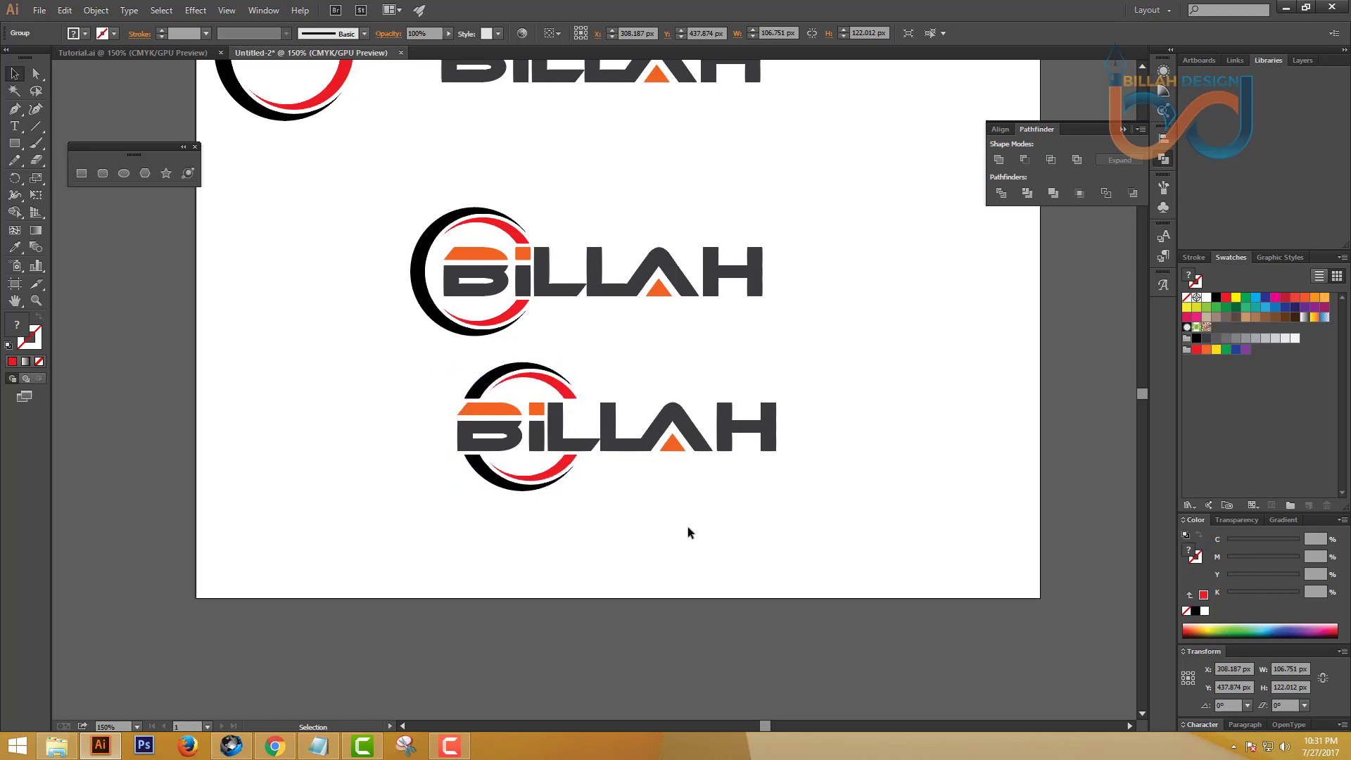
click(560, 479)
key(Right)
key(Right)
key(Right)
key(Right)
key(Right)
key(Right)
key(Right)
key(Right)
key(Right)
key(Right)
key(Right)
key(Right)
key(Right)
key(Right)
key(Right)
key(Right)
key(Right)
key(Right)
key(Right)
key(Right)
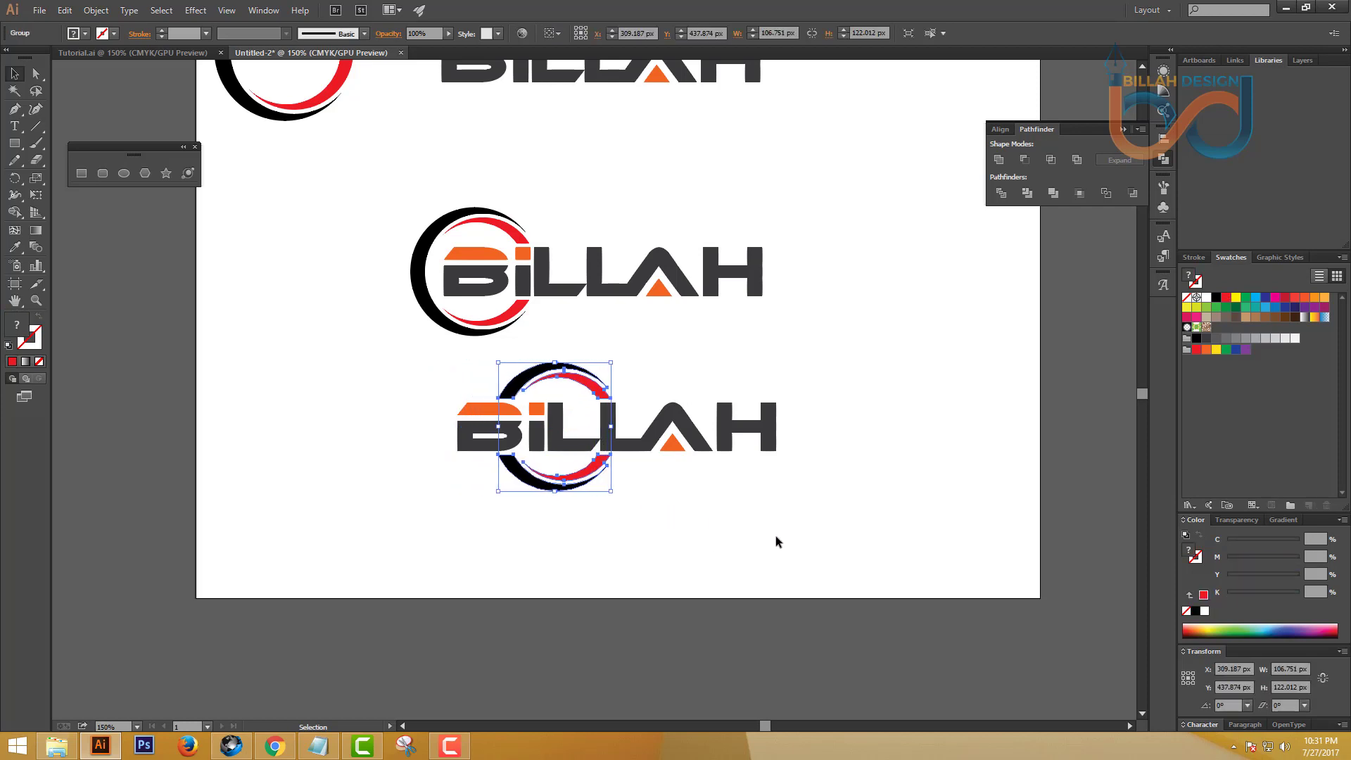
key(Right)
key(Right)
key(Right)
key(Right)
key(Right)
key(Right)
key(Right)
key(Right)
key(Right)
key(Right)
key(Right)
key(Right)
click(750, 524)
Step: Centre the whole bottom logo horizontally with Horizontal Align Center
drag(495, 546, 725, 339)
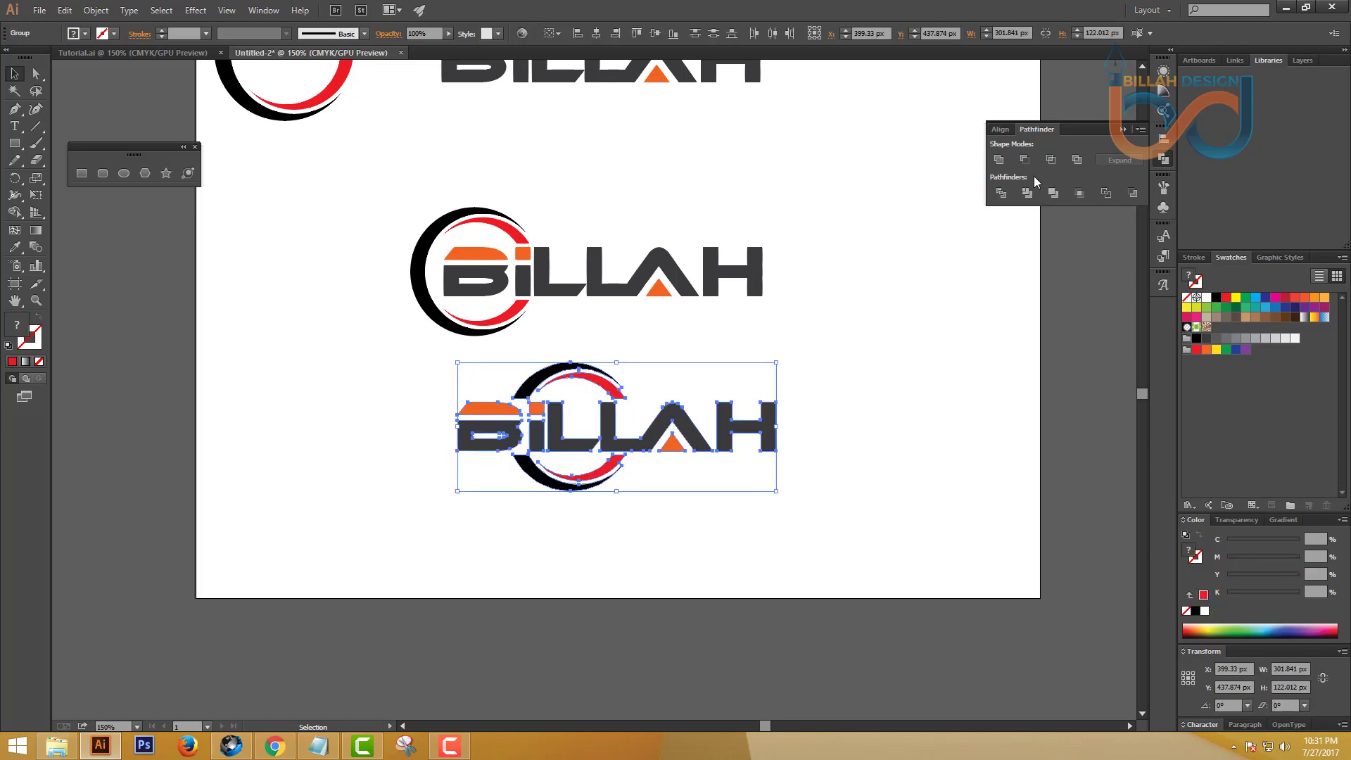
click(1006, 130)
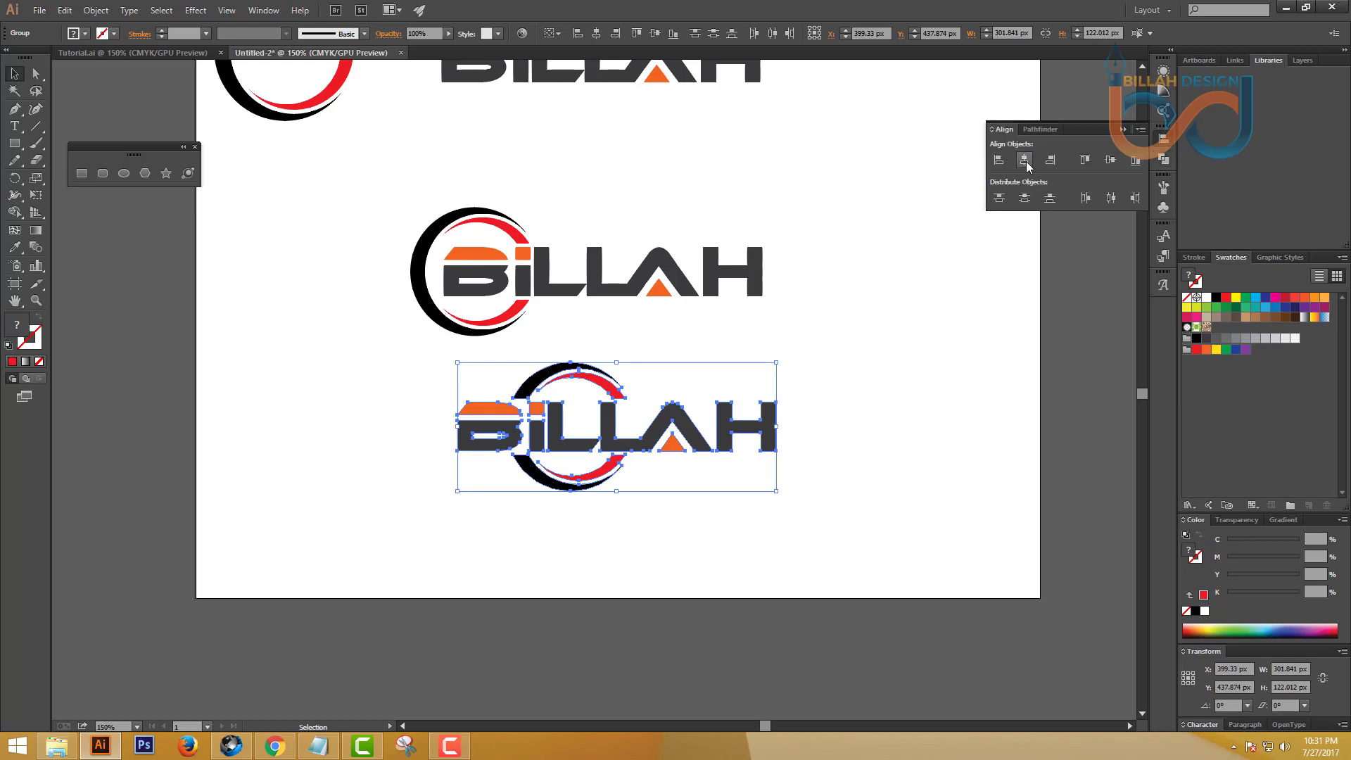
click(1024, 161)
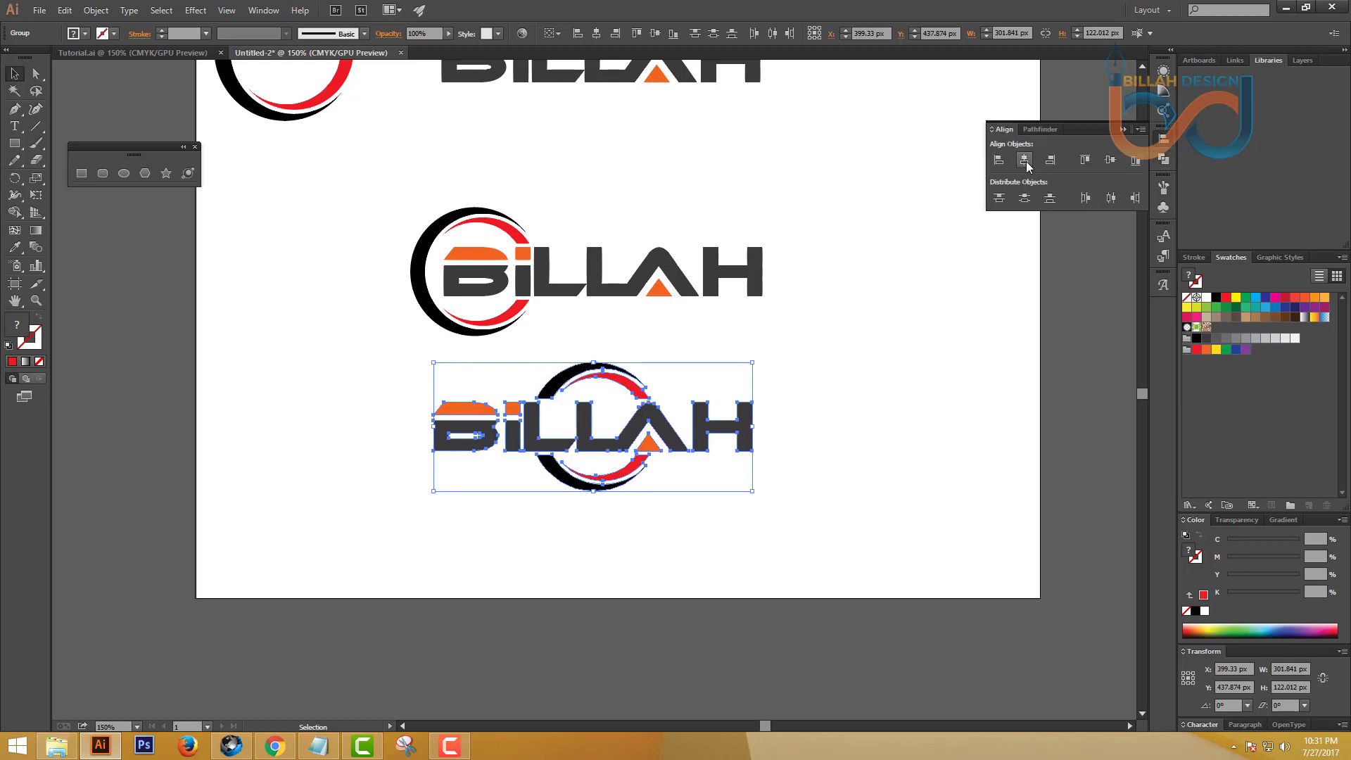
click(884, 405)
Step: Move the bare BILLAH wordmark off the artboard to the lower left
key(ctrl+minus)
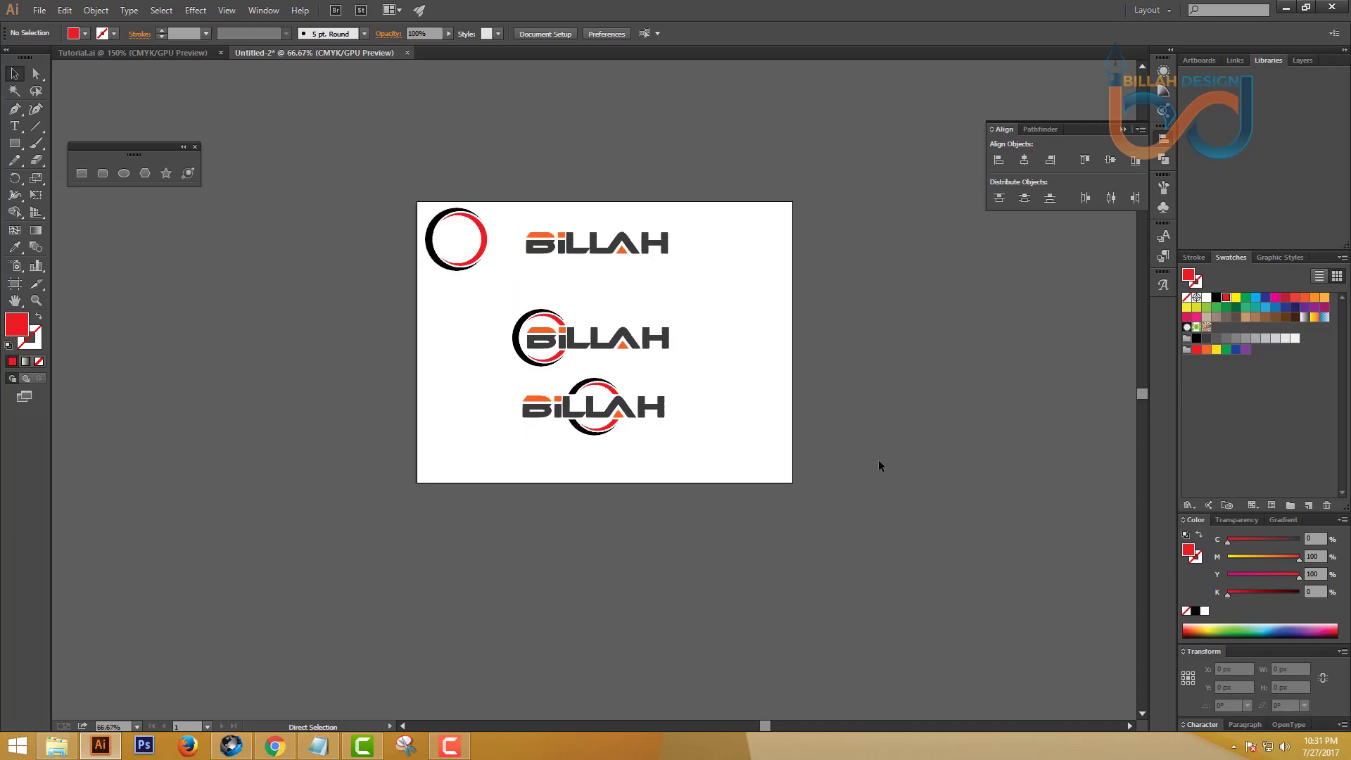
key(ctrl+equal)
scroll(817, 415, up, 1)
click(629, 451)
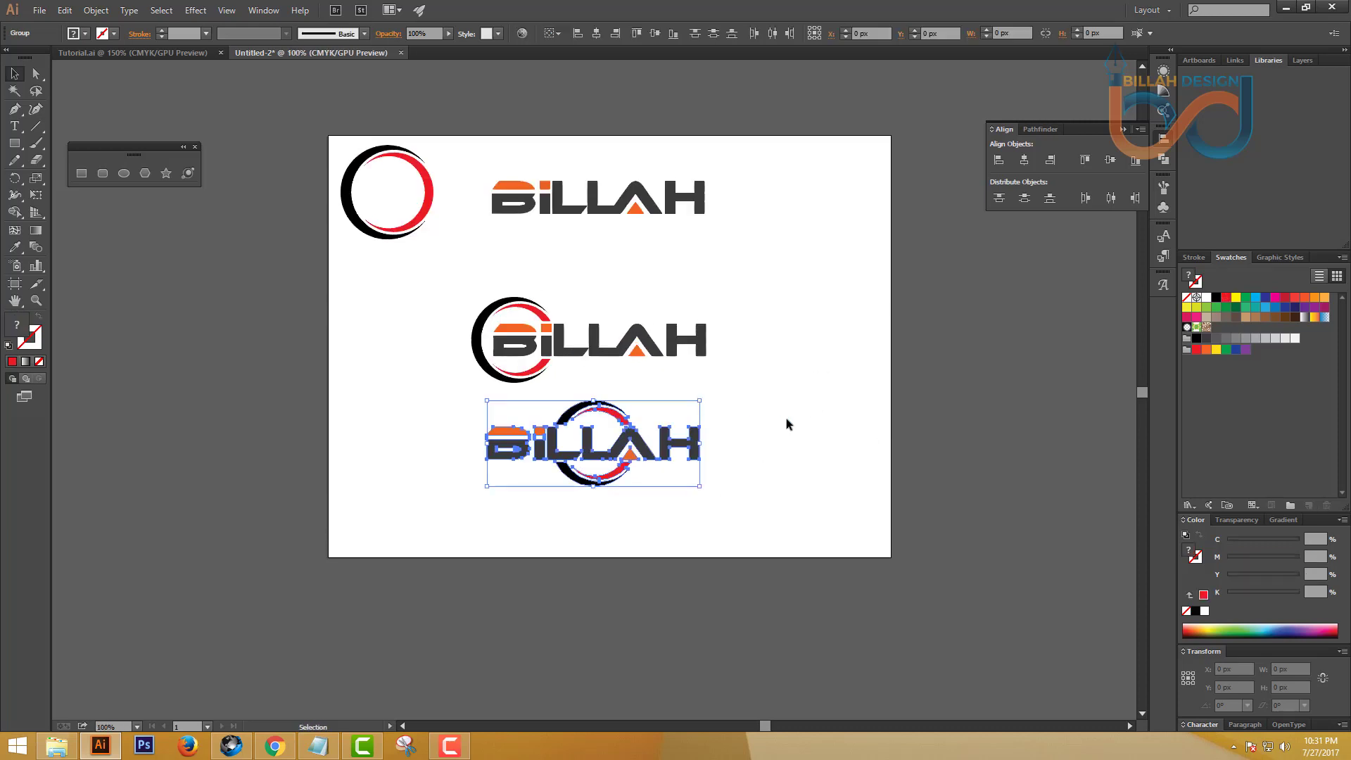
click(788, 420)
click(542, 352)
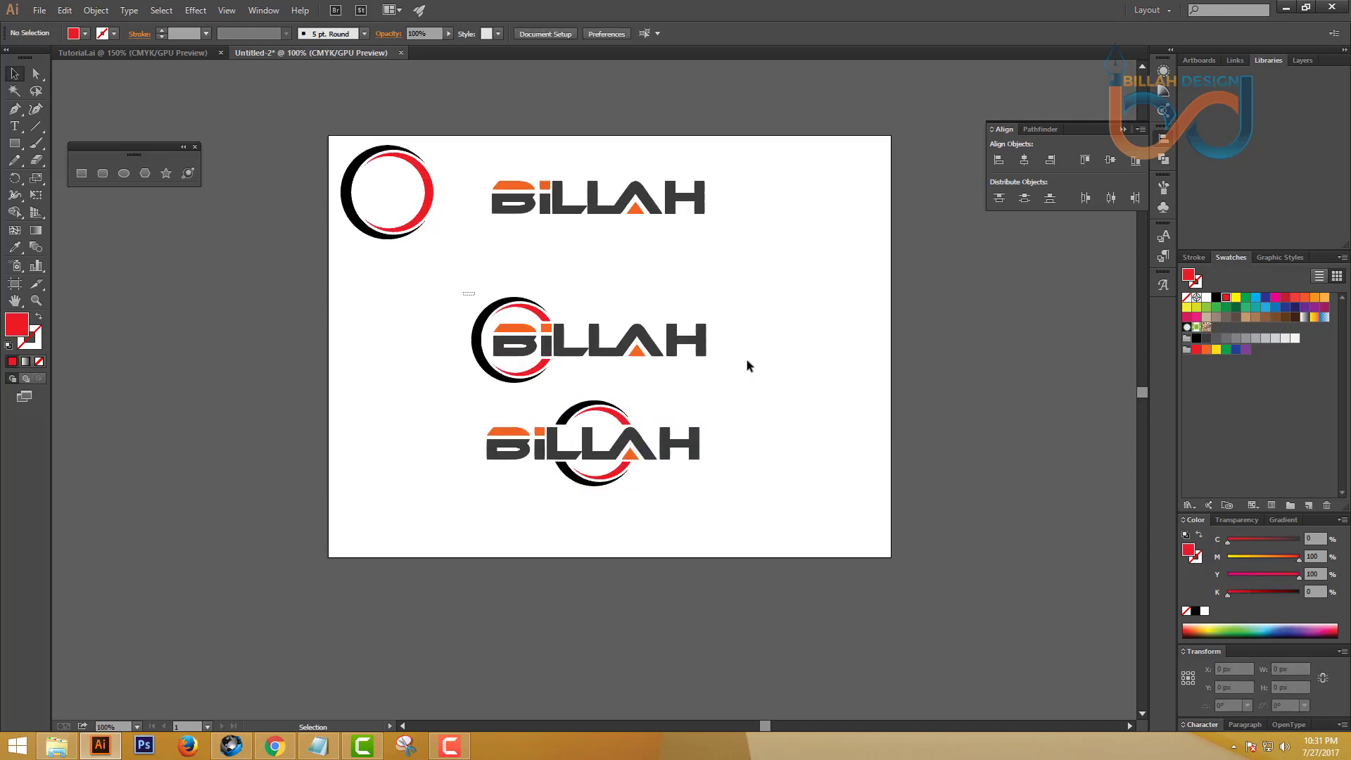
click(765, 364)
drag(563, 201, 205, 459)
Step: Move both ring logos to the page top and the plain ring down to lower centre
drag(519, 343, 499, 215)
drag(626, 450, 840, 199)
click(434, 209)
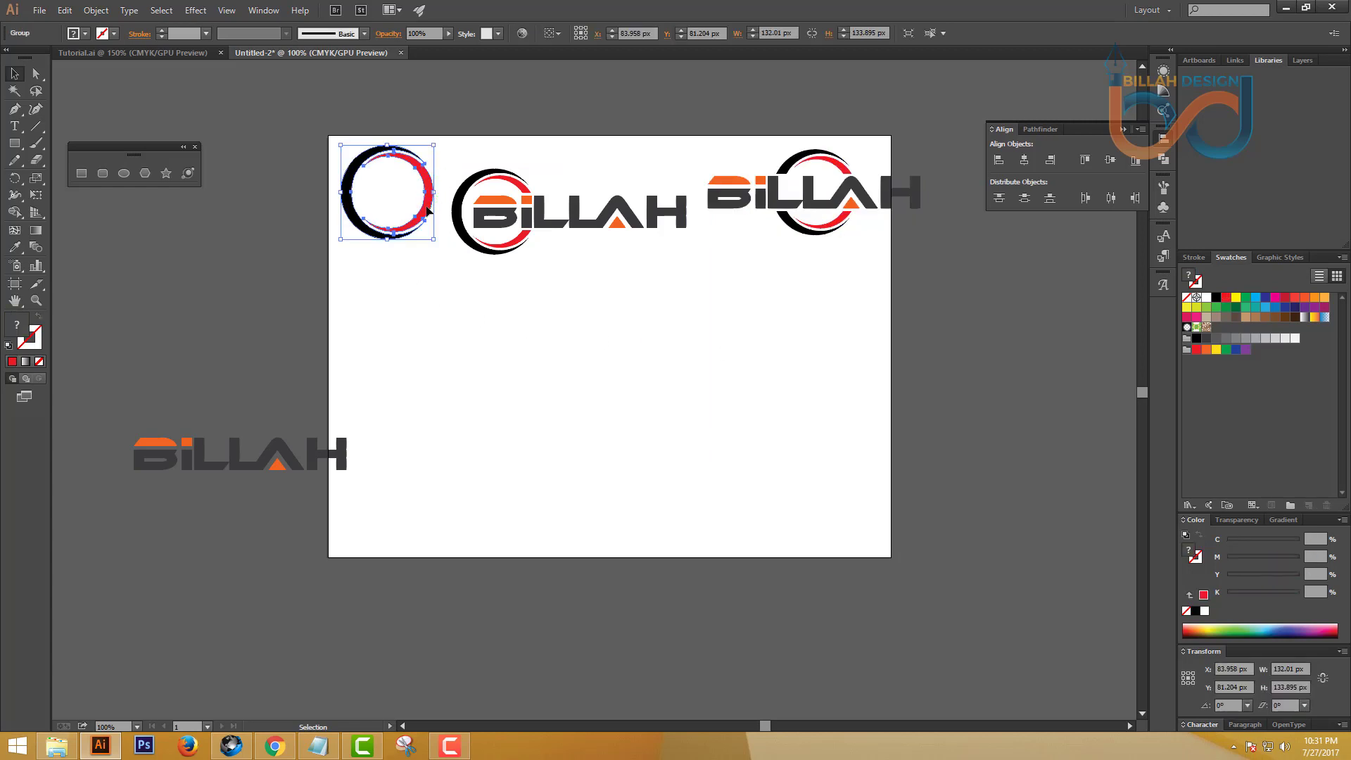
drag(427, 210, 586, 416)
click(702, 428)
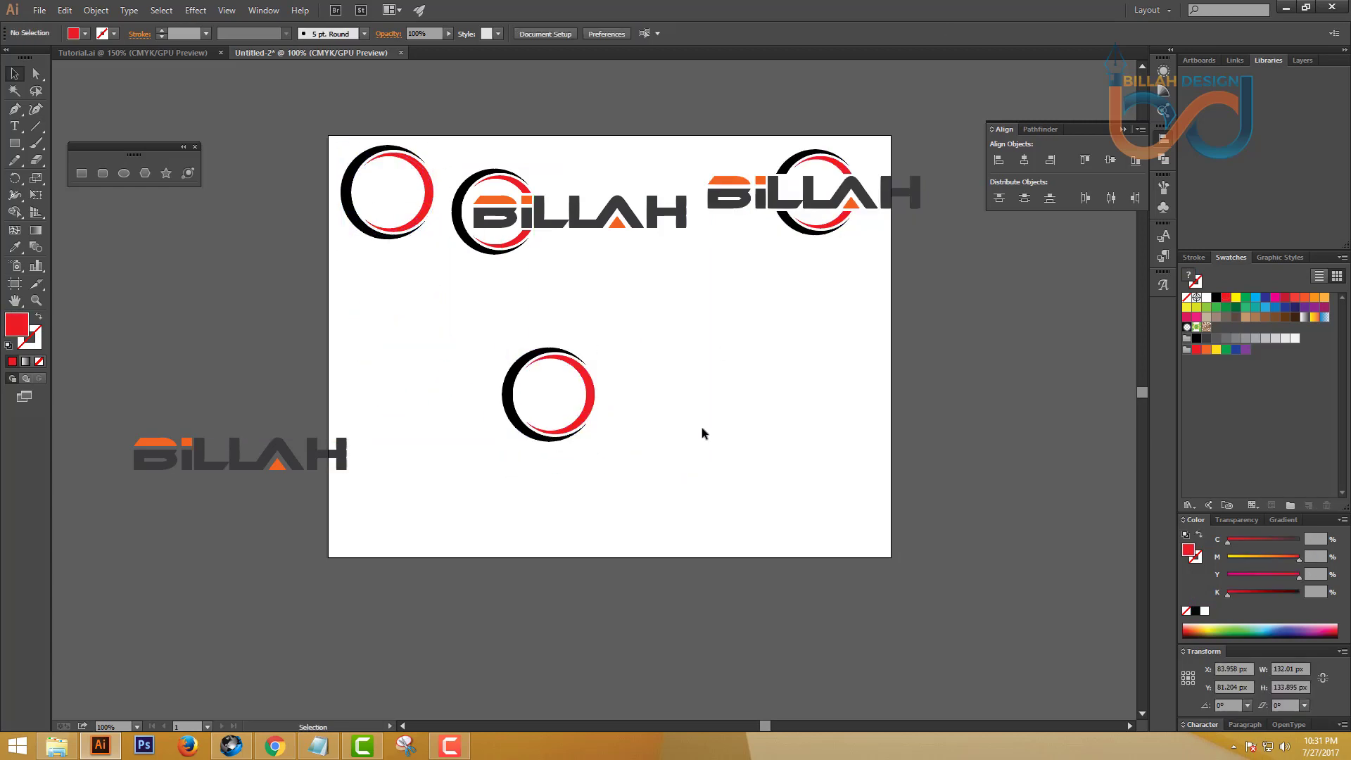
scroll(700, 419, up, 1)
click(578, 400)
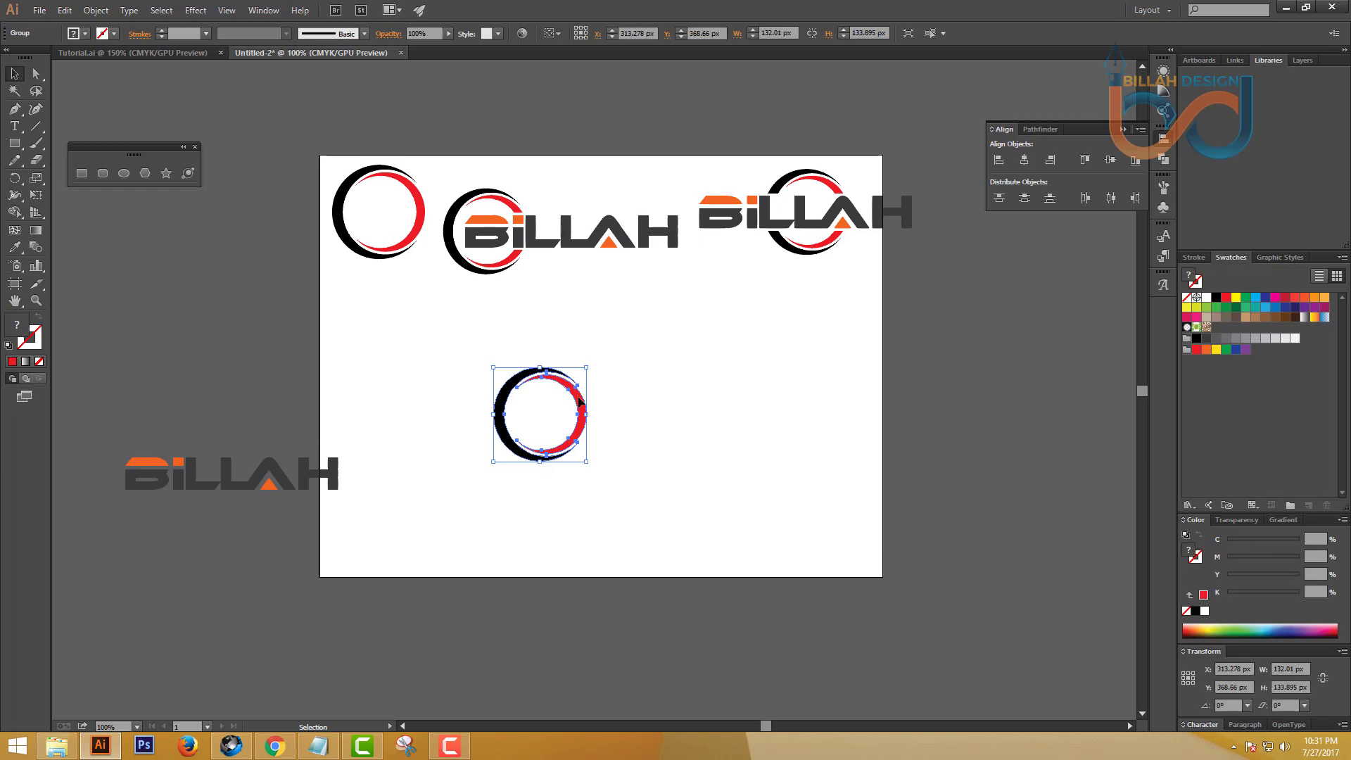
Step: Bring up Transform > Shear for the plain ring with the preview turned off
right_click(577, 393)
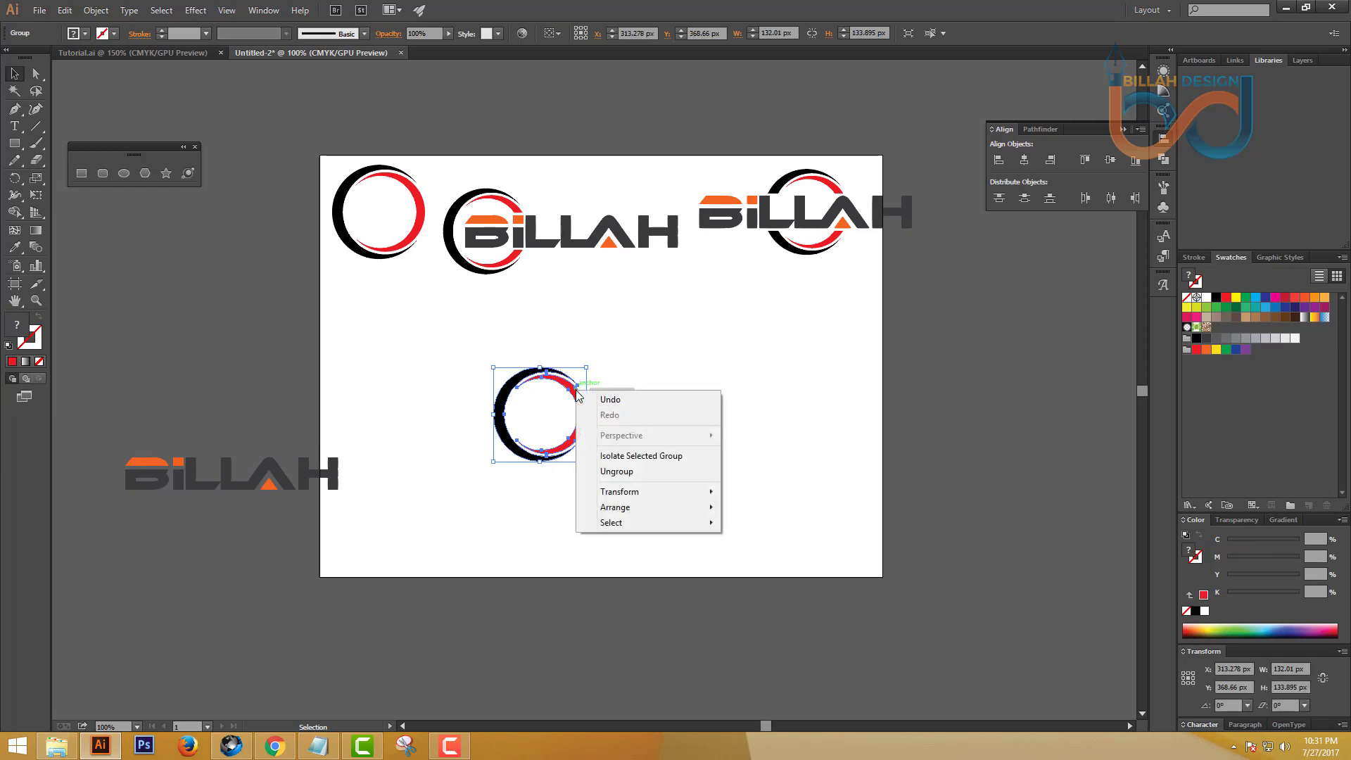
mouse_move(620, 493)
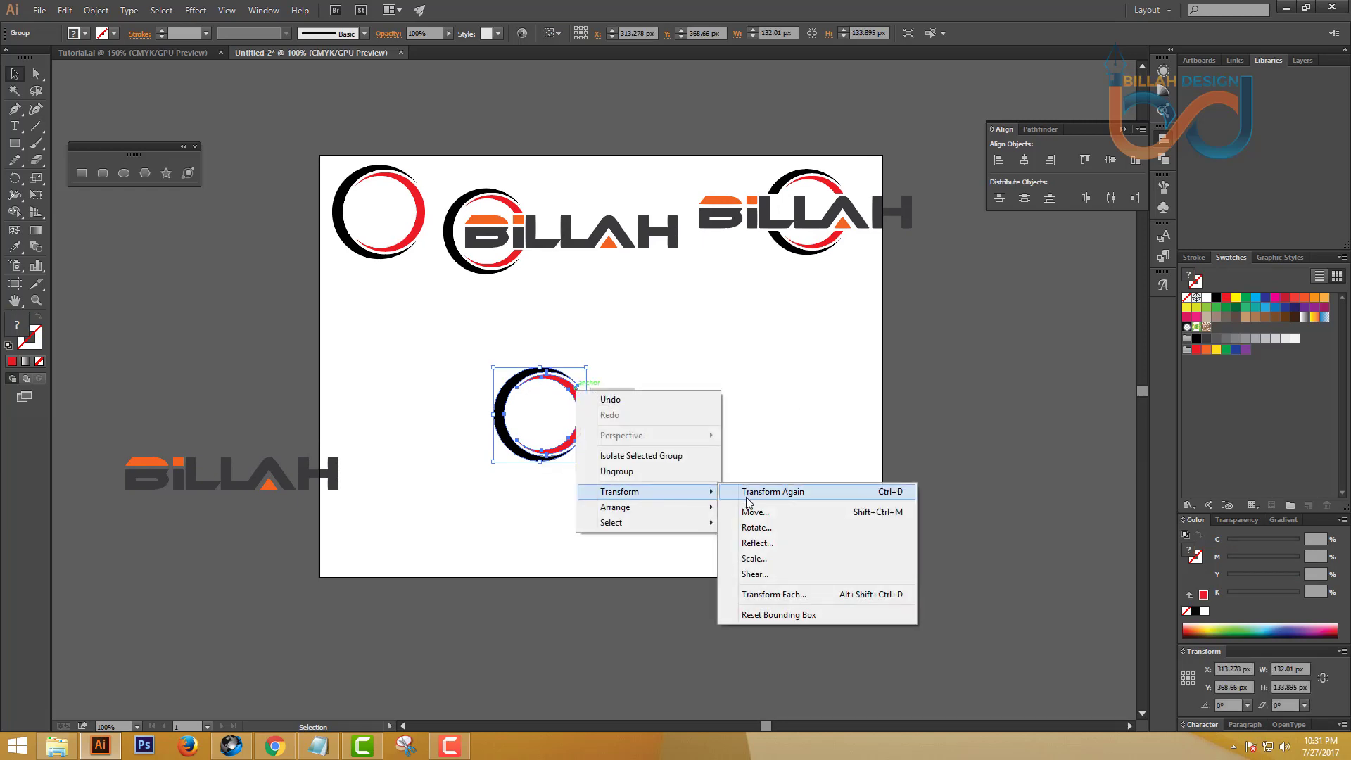
click(764, 576)
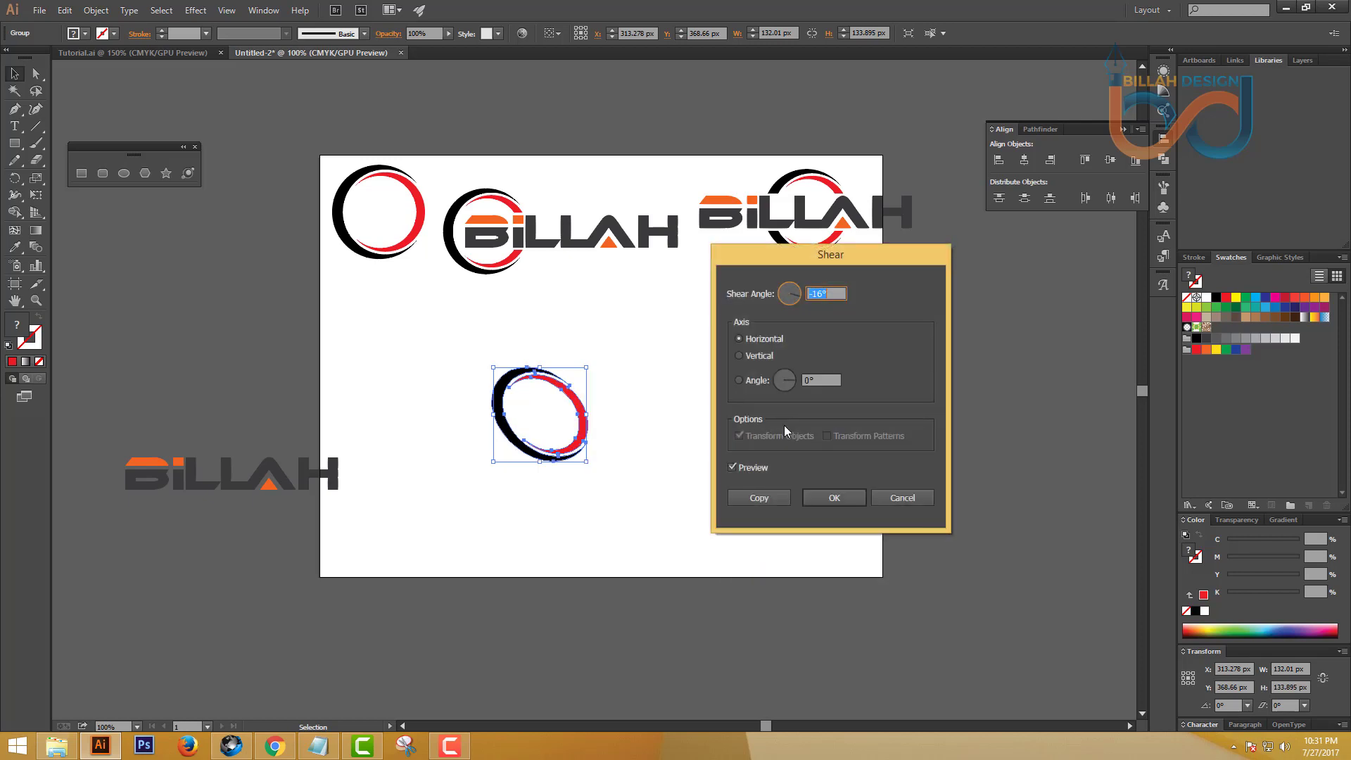
drag(803, 263, 848, 252)
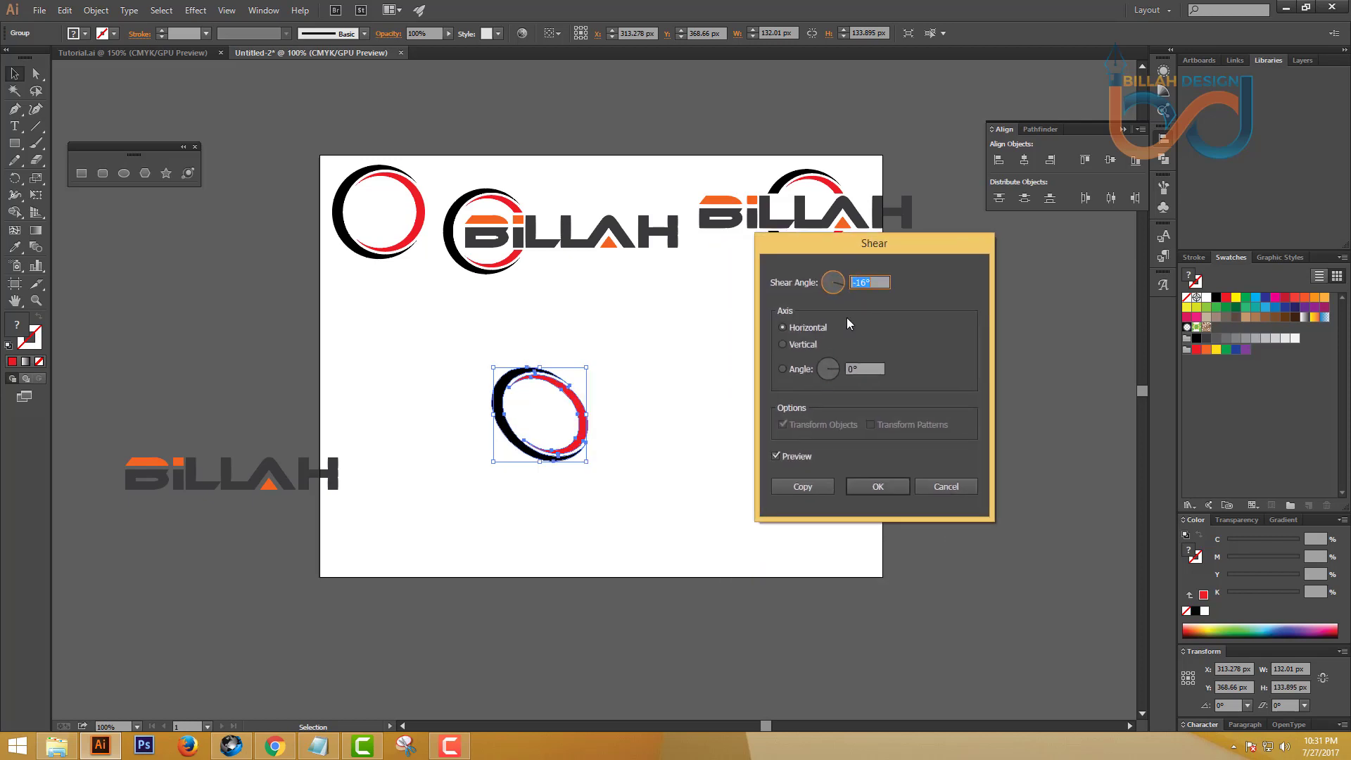
click(776, 457)
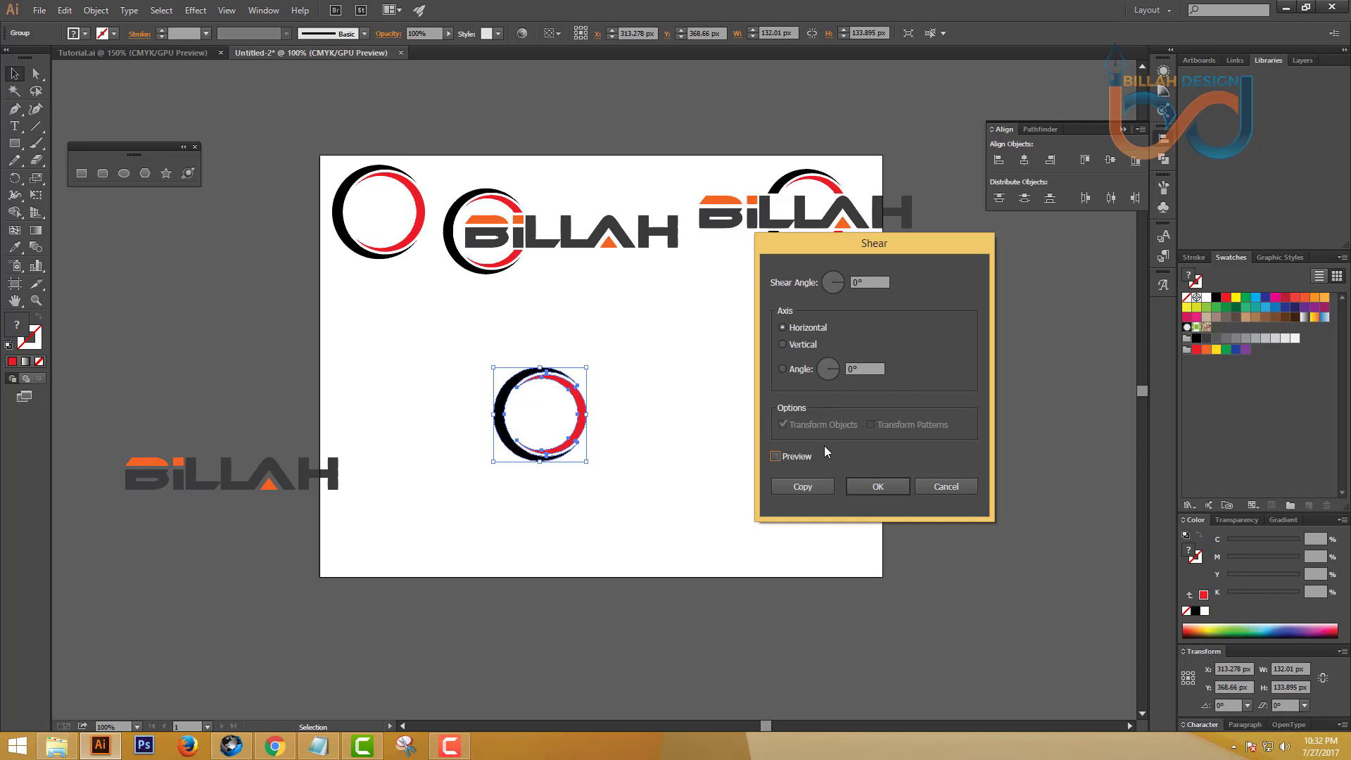
drag(859, 250, 1026, 252)
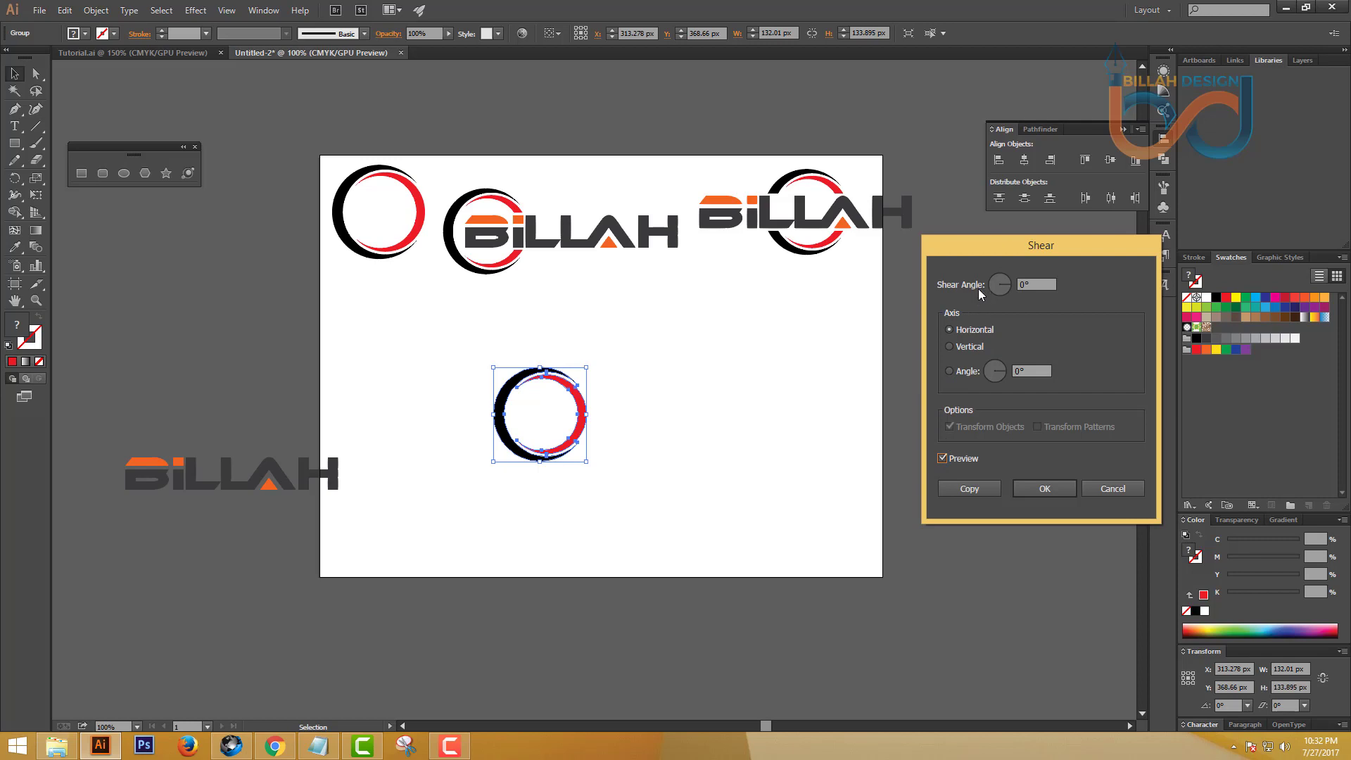
Step: Shear the ring horizontally by -14° and apply it
click(1039, 283)
key(Down)
key(Down)
key(Down)
key(Down)
key(Down)
key(Down)
key(Down)
key(Down)
key(Down)
key(Down)
key(Down)
key(Down)
key(Down)
key(Down)
key(Down)
key(Down)
key(Down)
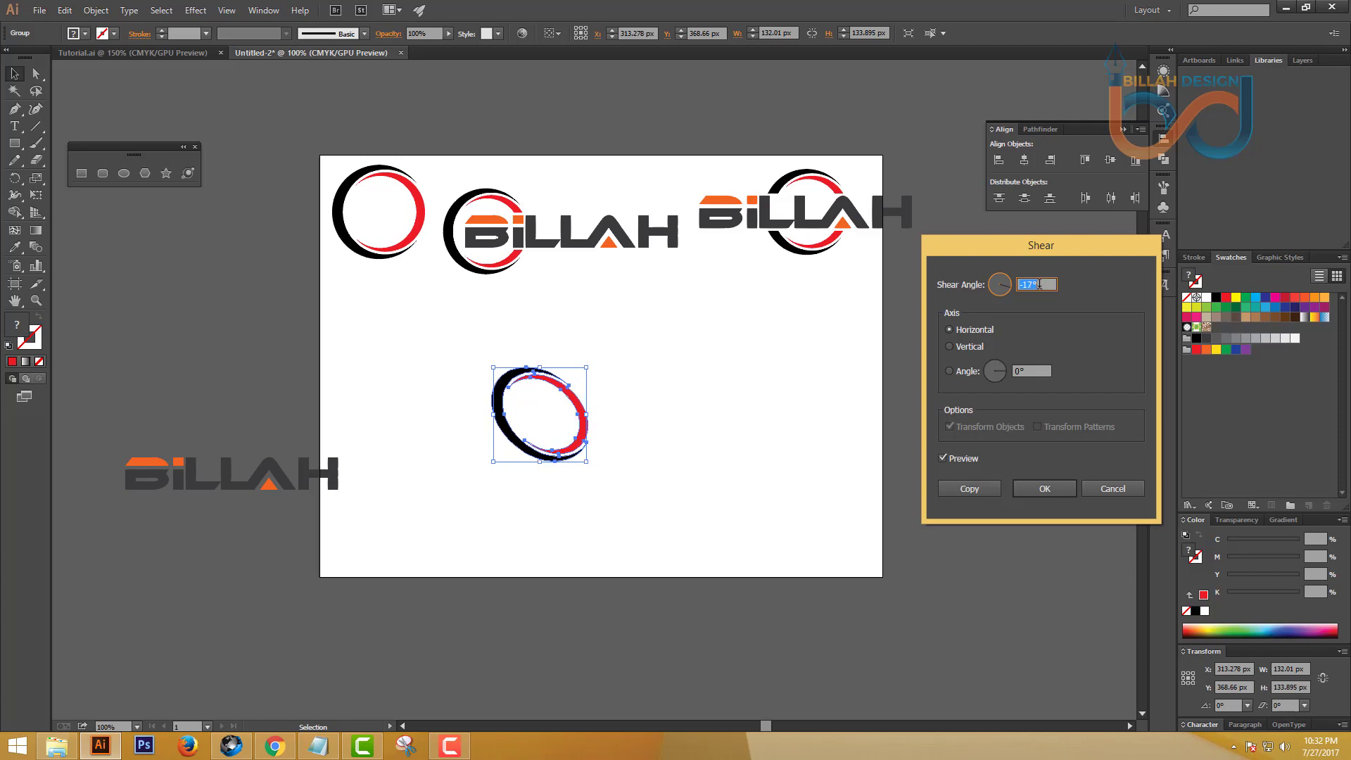
key(Up)
key(Up)
key(Up)
key(Up)
key(Up)
key(Up)
key(Up)
key(Up)
key(Up)
key(Up)
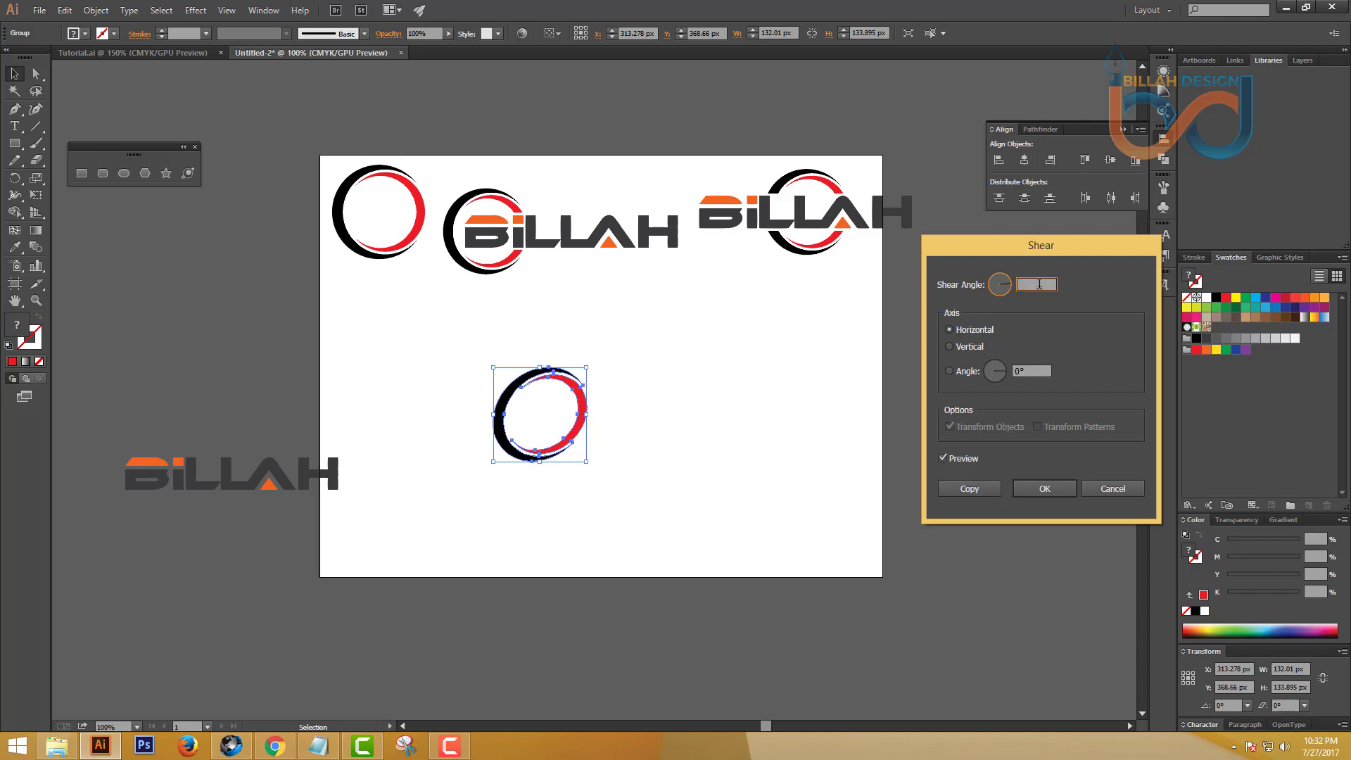
key(Up)
key(Up)
key(Up)
key(Up)
key(Up)
key(Up)
key(Up)
key(Up)
key(Up)
key(Up)
key(Up)
key(Up)
key(Up)
key(Up)
key(Up)
key(Up)
key(Up)
key(Up)
key(Up)
key(Up)
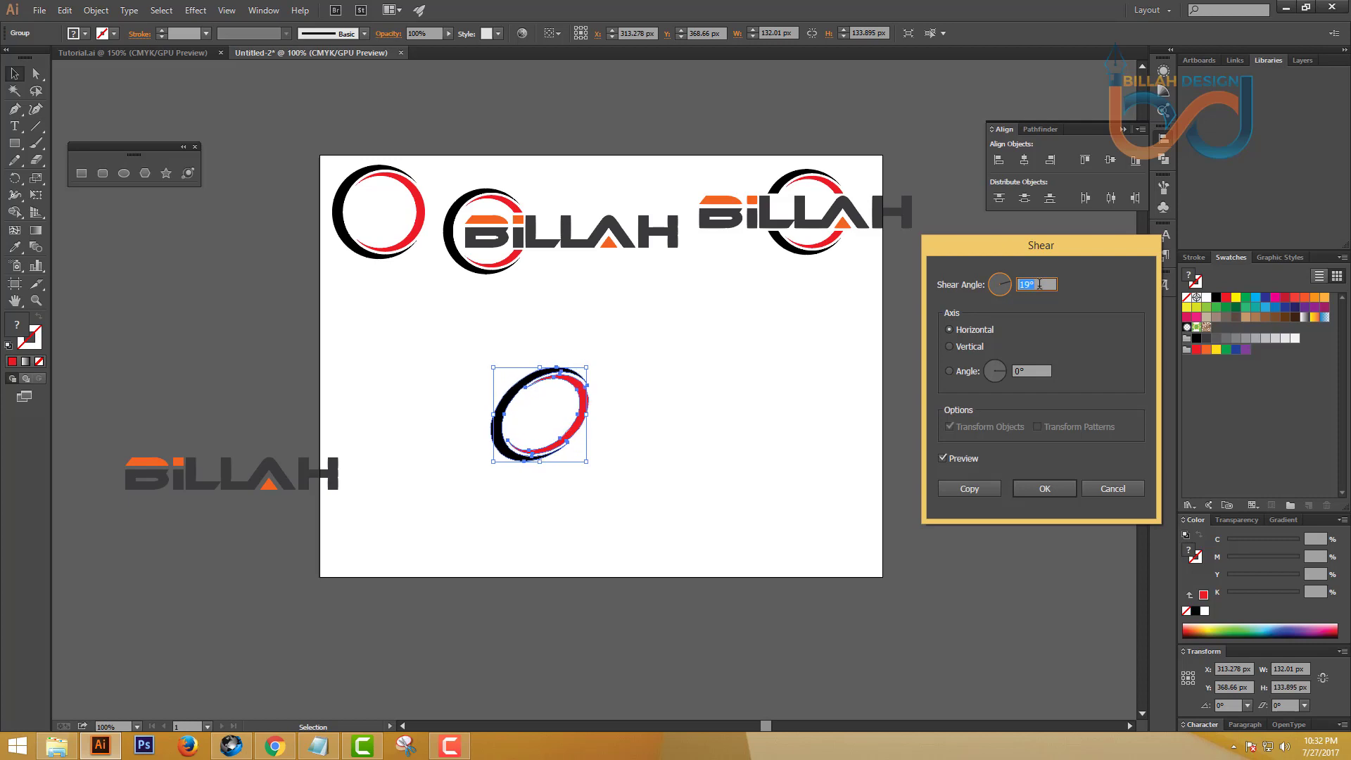
key(Down)
key(Down)
key(Down)
key(Down)
key(Down)
key(Down)
key(Down)
key(Down)
key(Down)
key(Down)
key(Down)
key(Down)
key(Down)
key(Down)
key(Down)
key(Down)
key(Down)
key(Down)
key(Down)
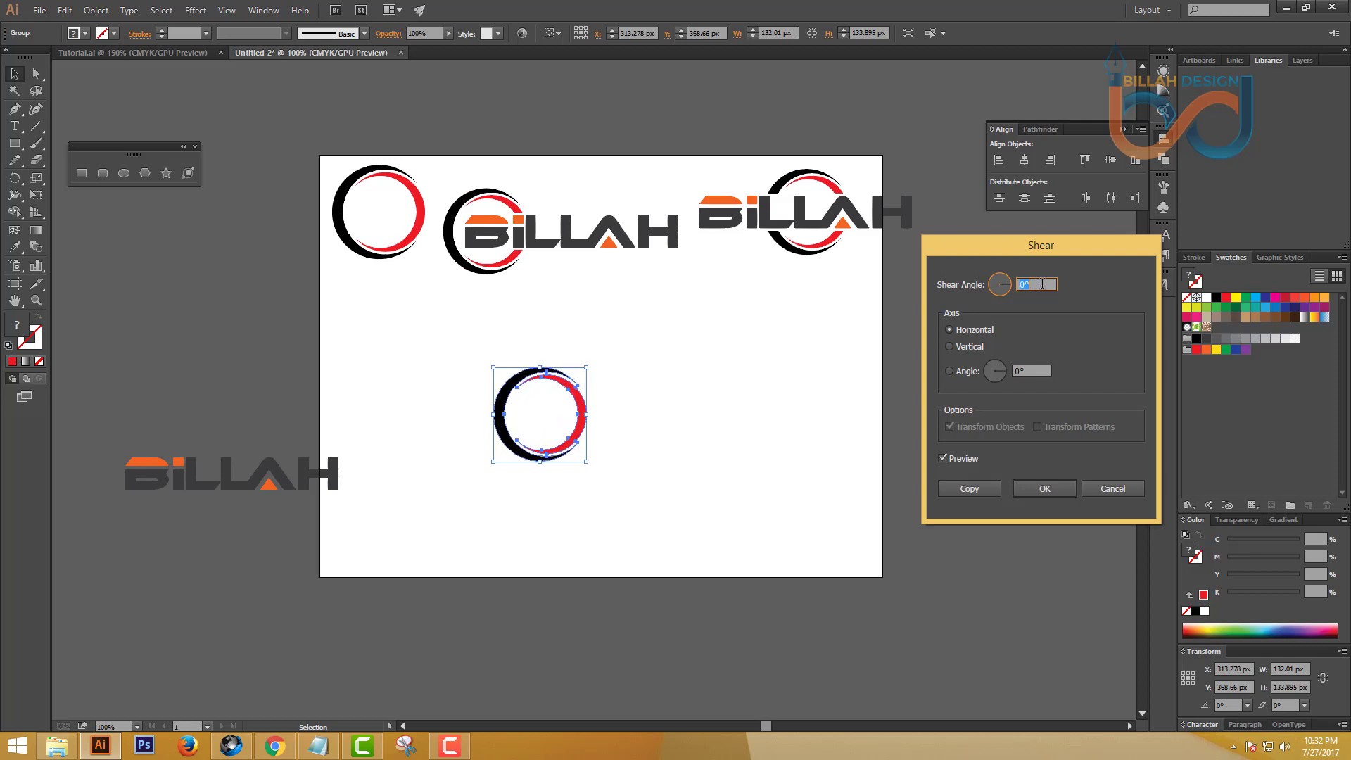
key(Down)
key(Down)
key(Down)
key(Down)
key(Down)
key(Down)
key(Down)
key(Down)
key(Down)
key(Down)
key(Down)
key(Down)
key(Down)
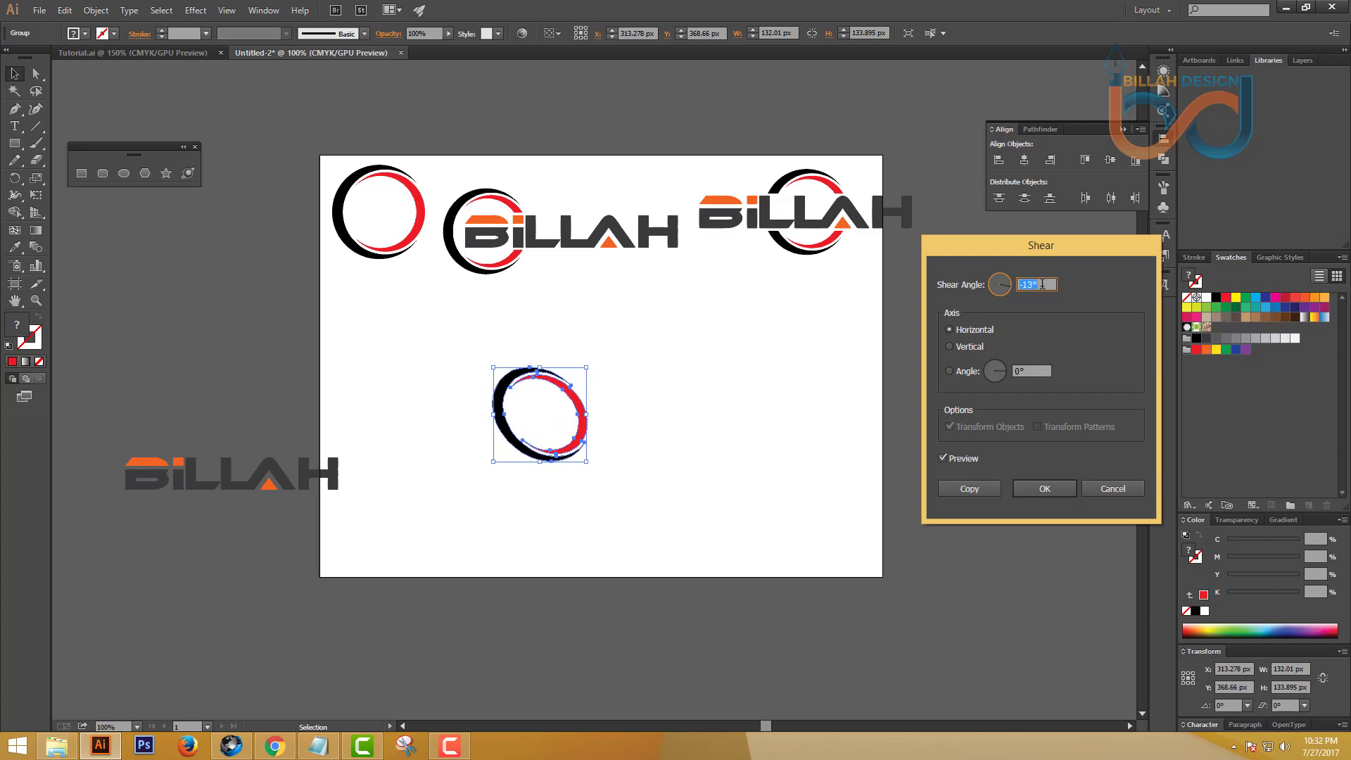
key(Down)
key(Down)
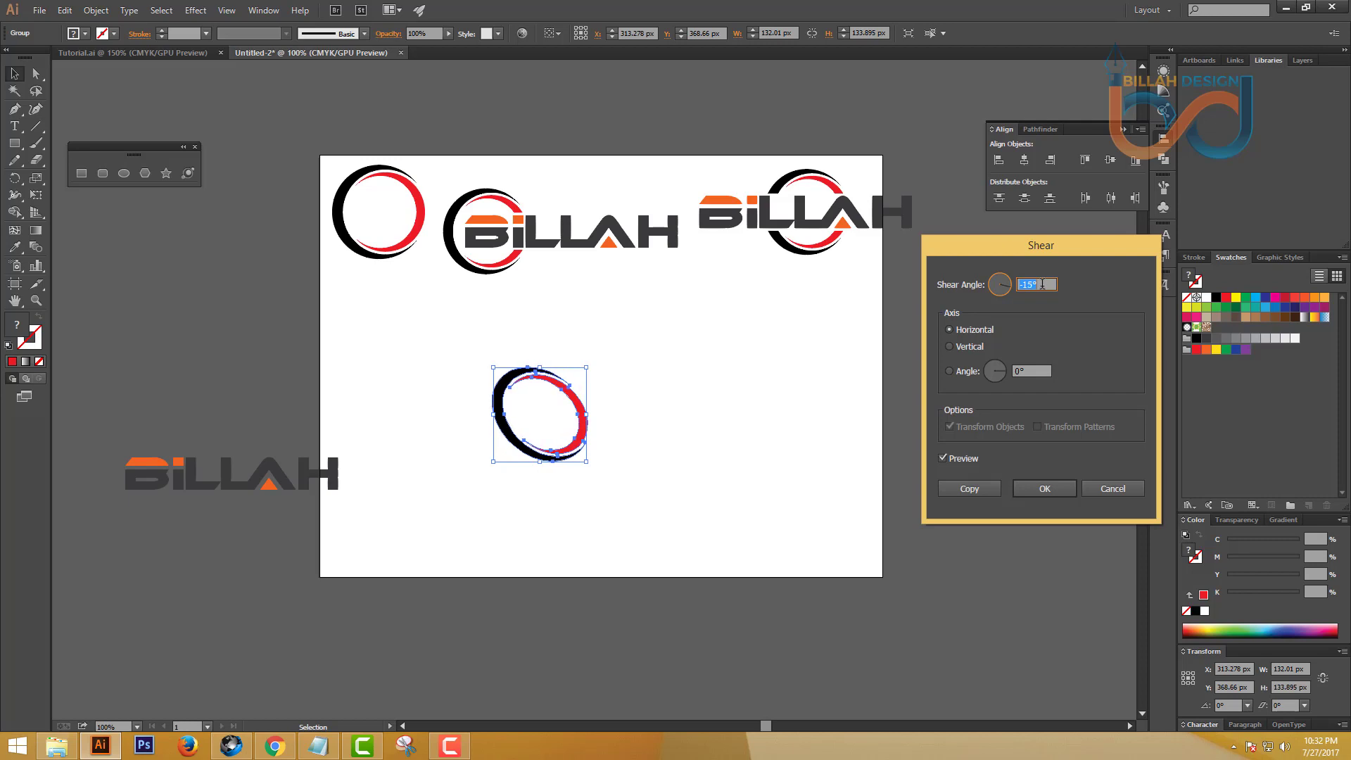
key(Up)
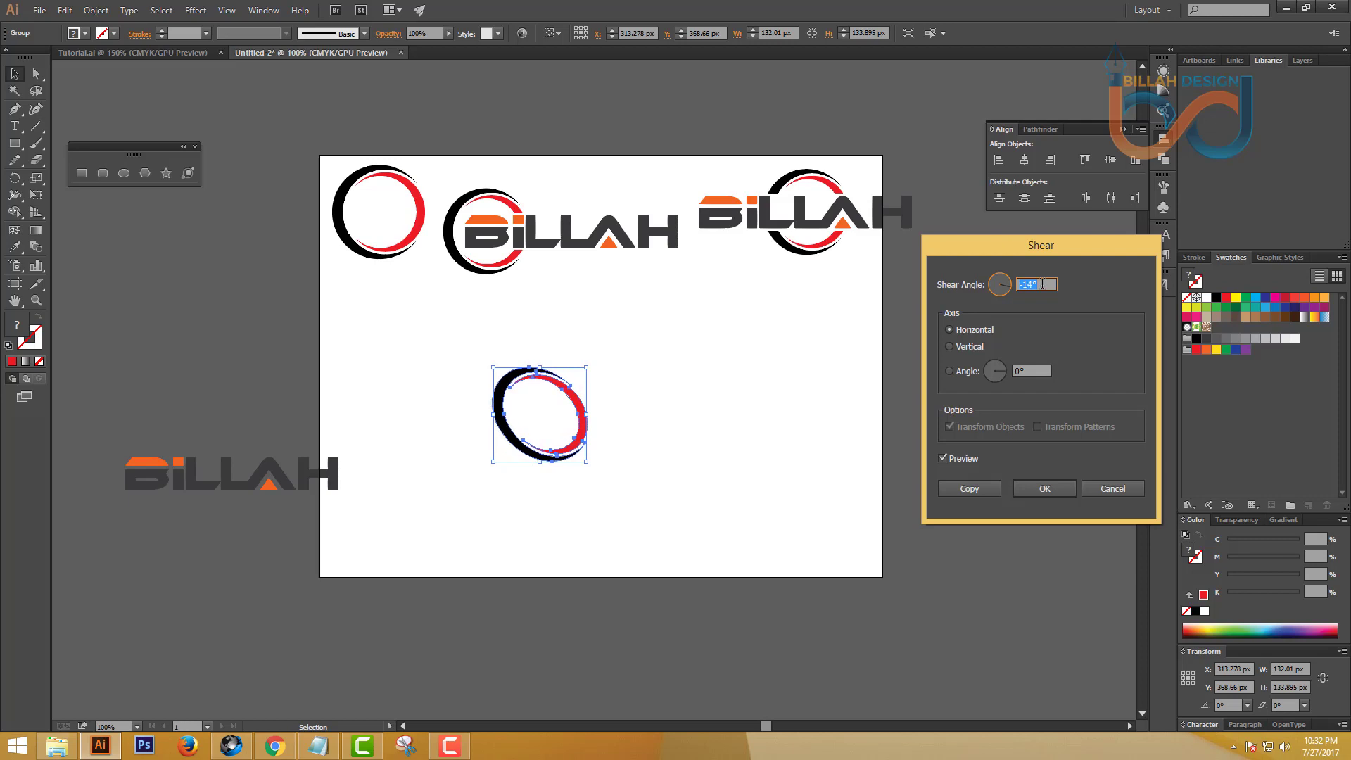
click(1044, 494)
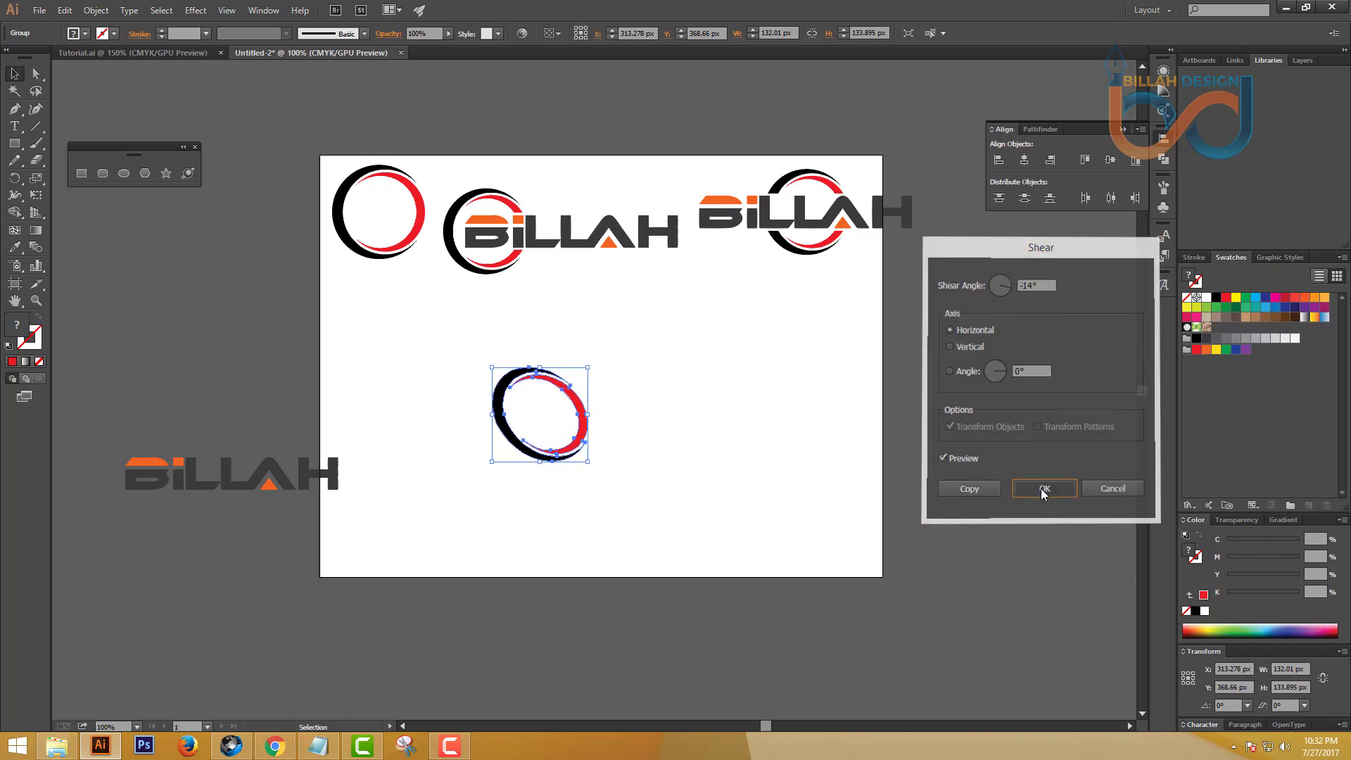
click(691, 443)
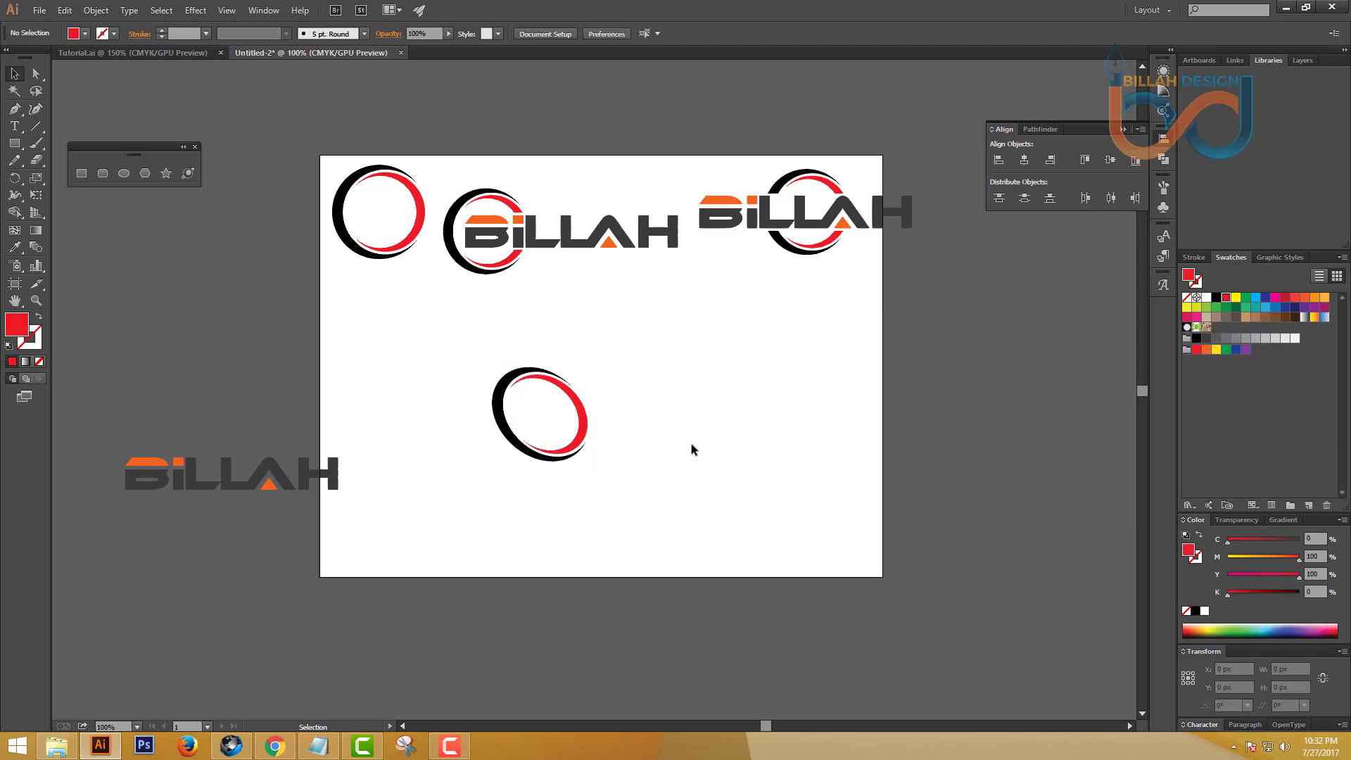
Step: Move the sheared ring up-left and drag the bare BILLAH wordmark inside it
click(486, 246)
click(420, 394)
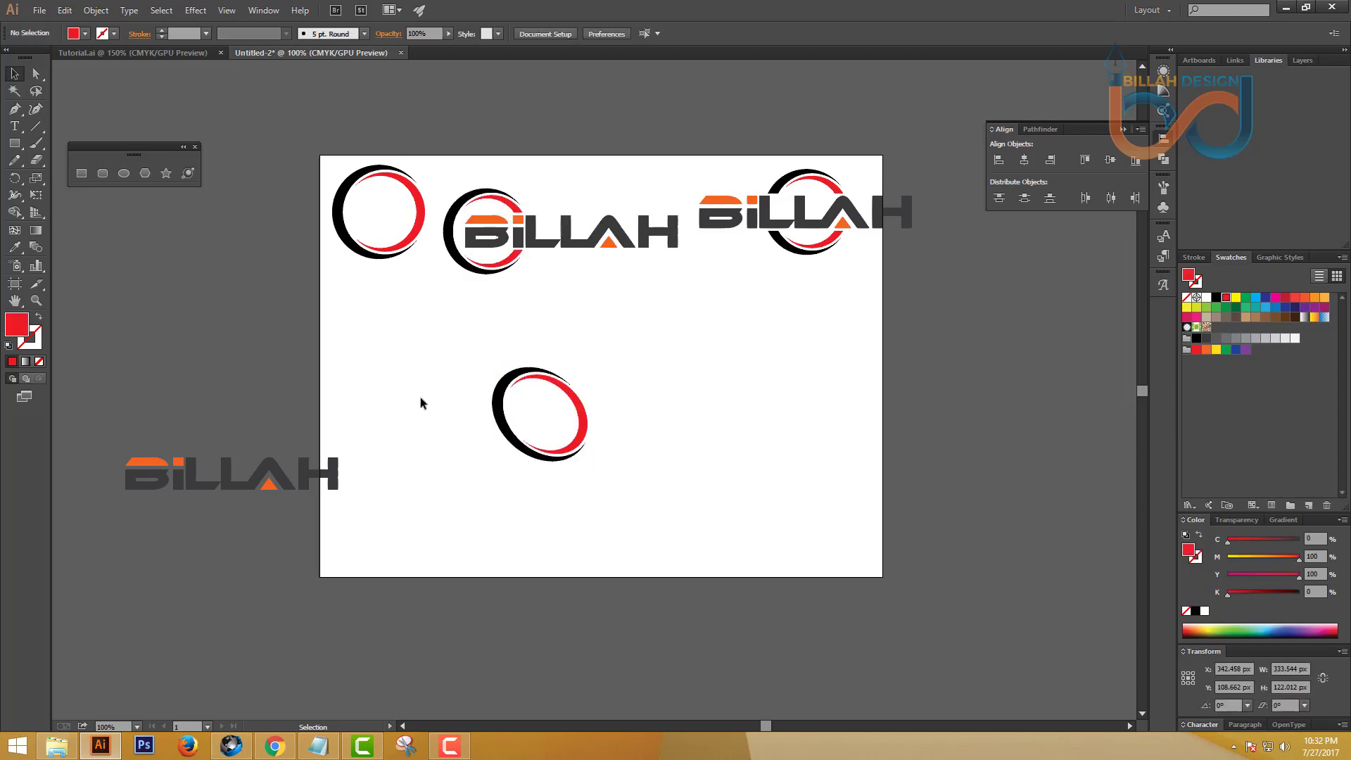
click(565, 456)
drag(565, 456, 443, 432)
click(373, 504)
drag(340, 482, 595, 400)
click(636, 461)
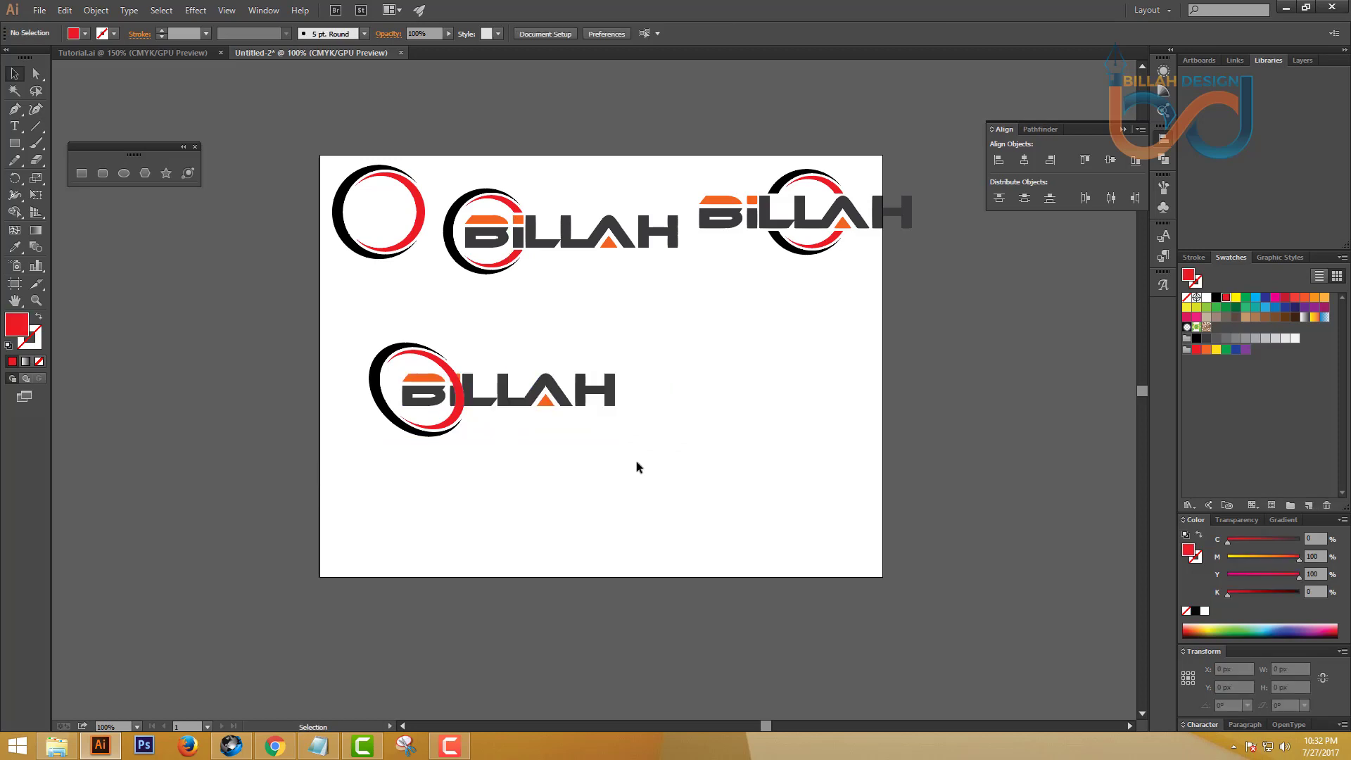
Step: Zoom to 200% and scale the sheared ring down slightly by its corner handle
key(ctrl+plus)
scroll(538, 349, up, 1)
scroll(513, 290, left, 5)
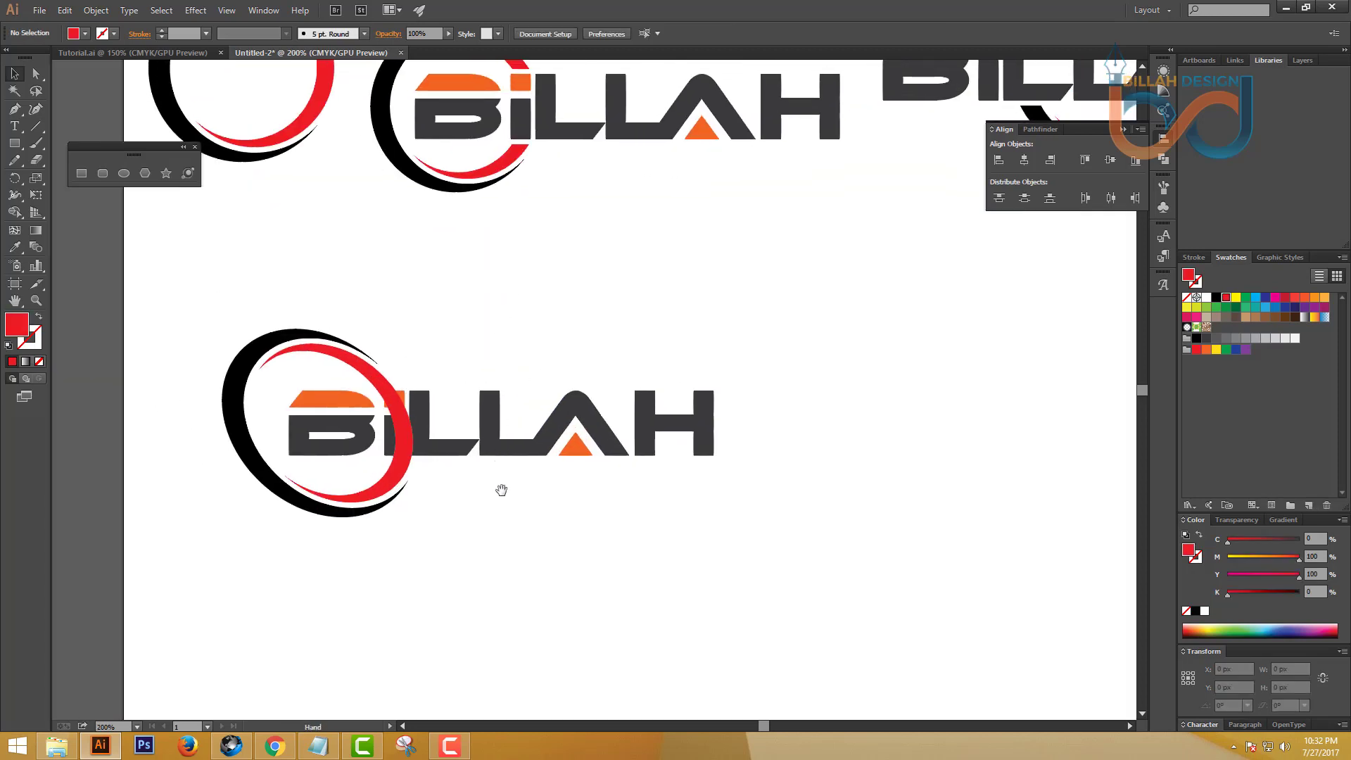
click(456, 475)
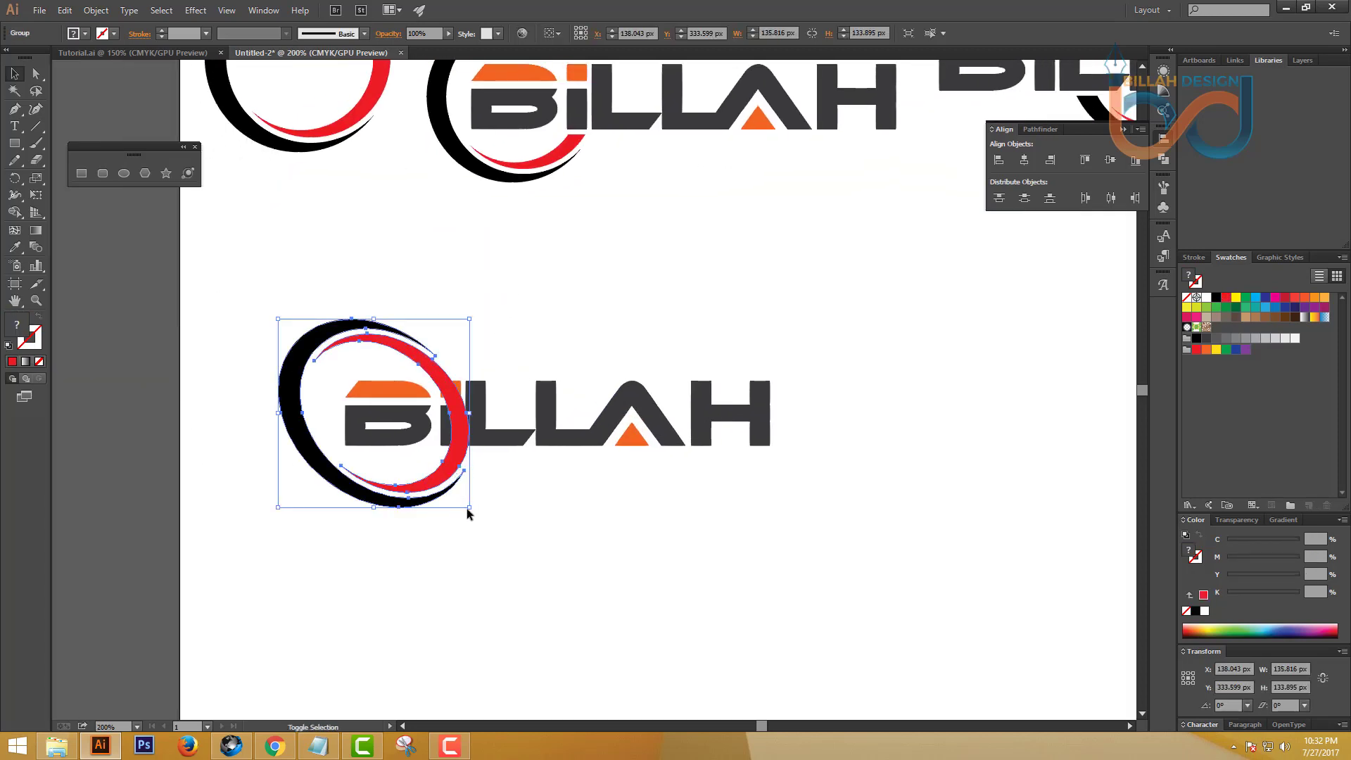
drag(468, 508, 462, 508)
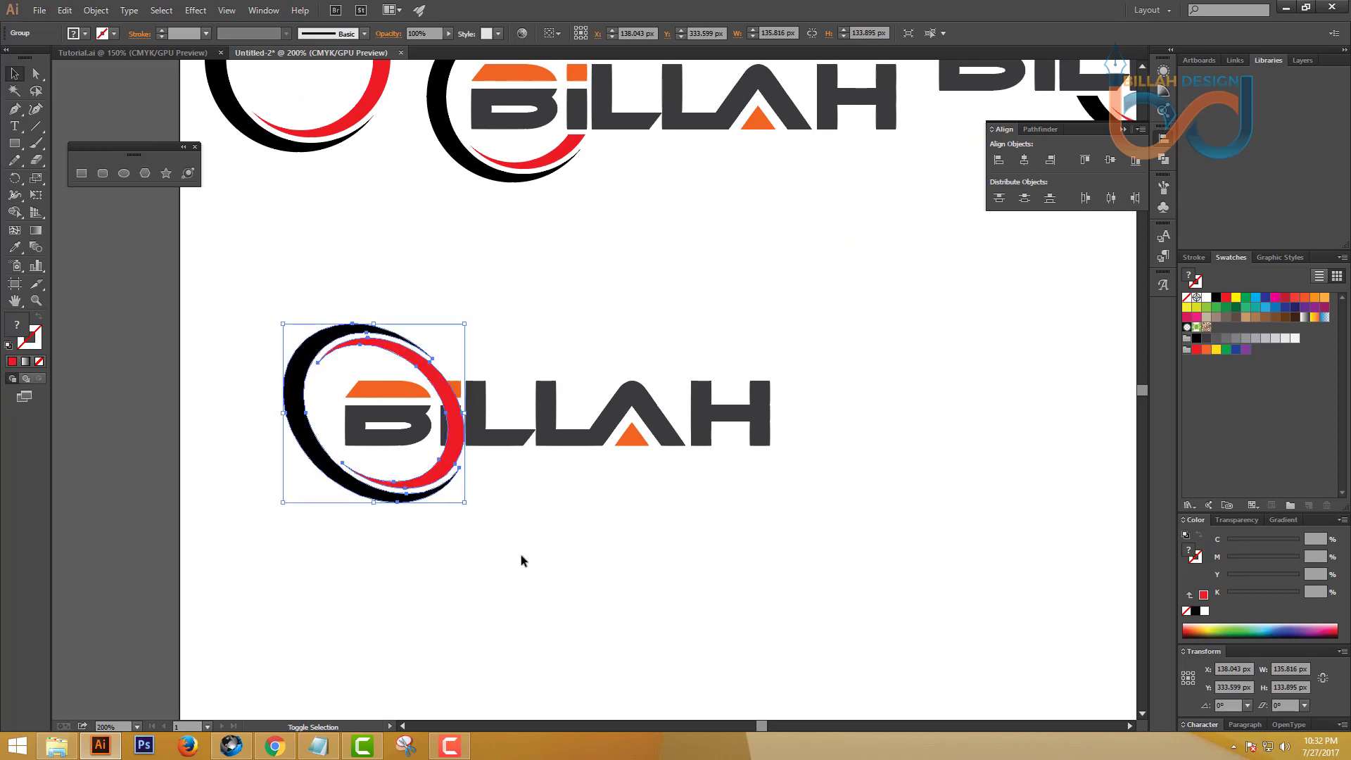
Step: Draw a rectangle over the Bi letters and centre it vertically with the logo
scroll(534, 535, left, 1)
click(504, 293)
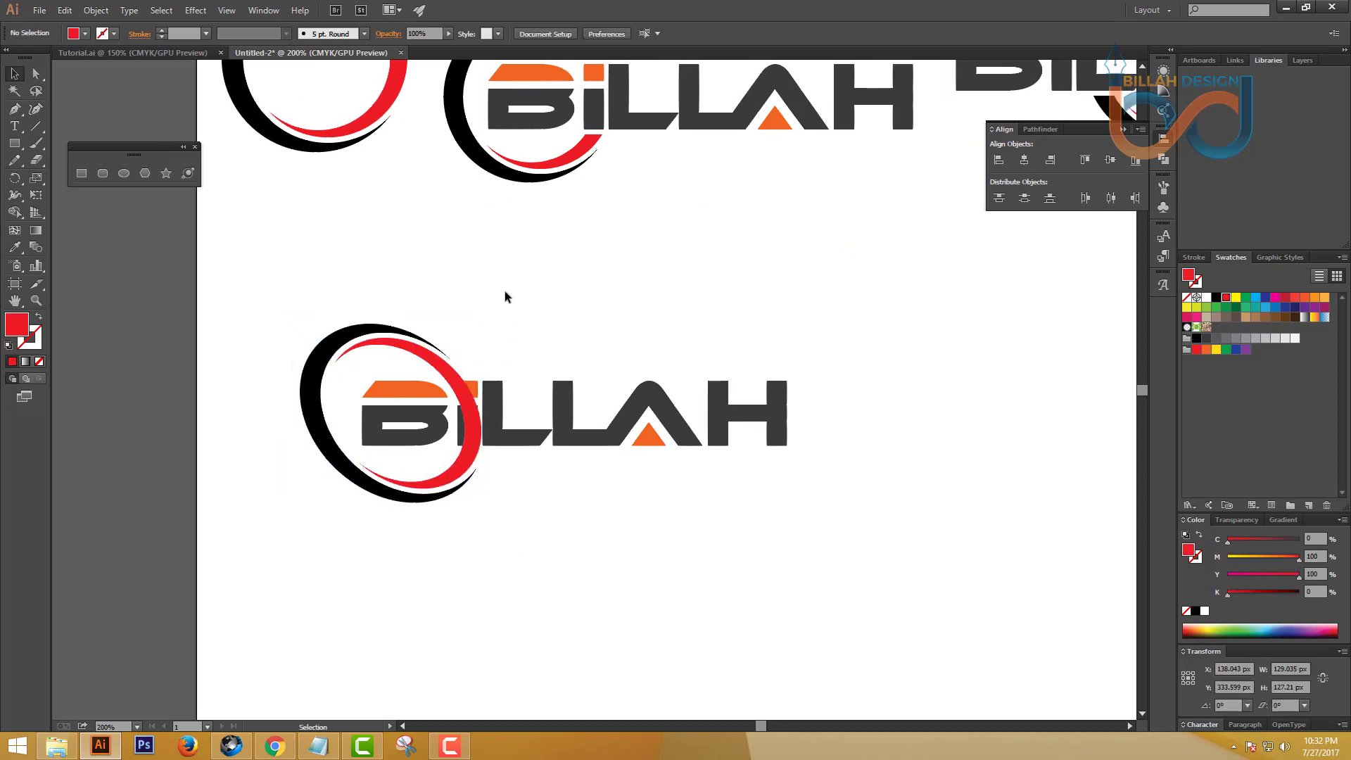
drag(497, 278, 420, 546)
click(143, 210)
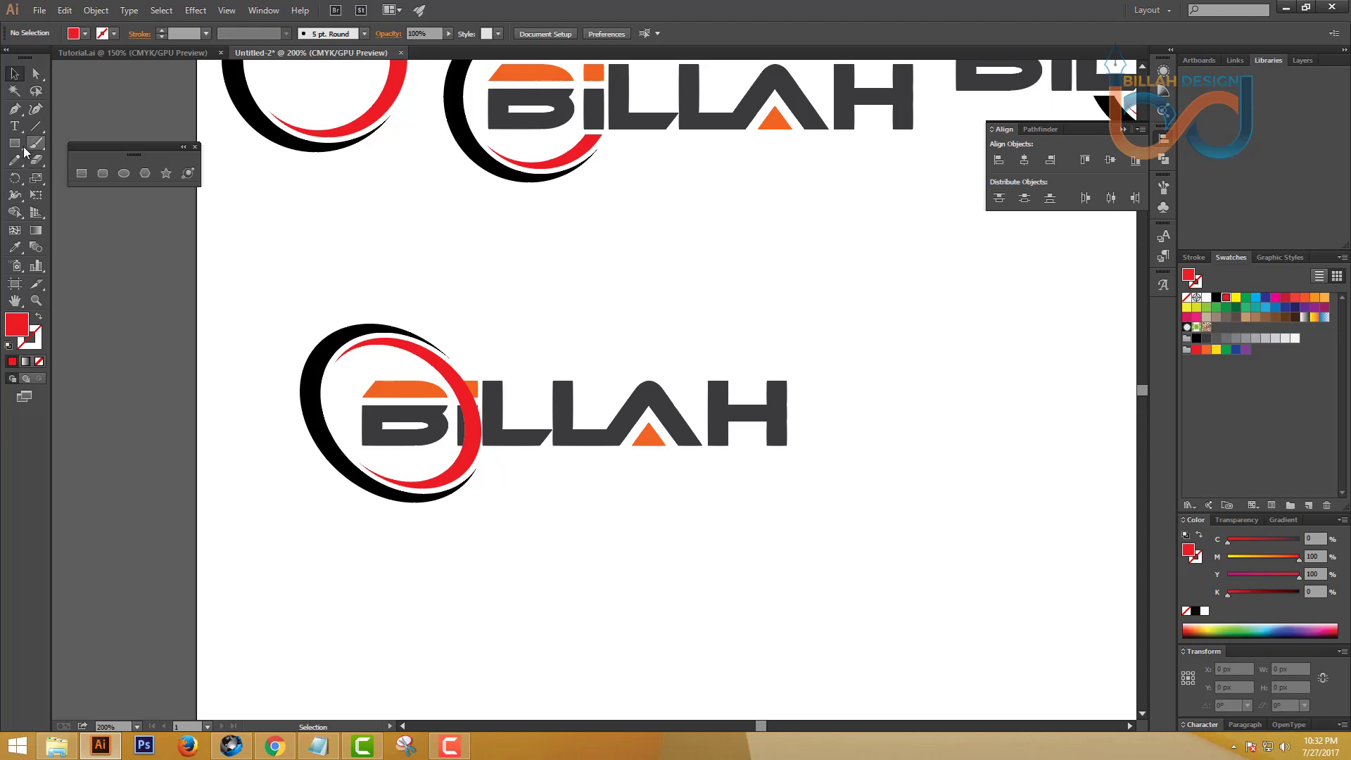
click(81, 173)
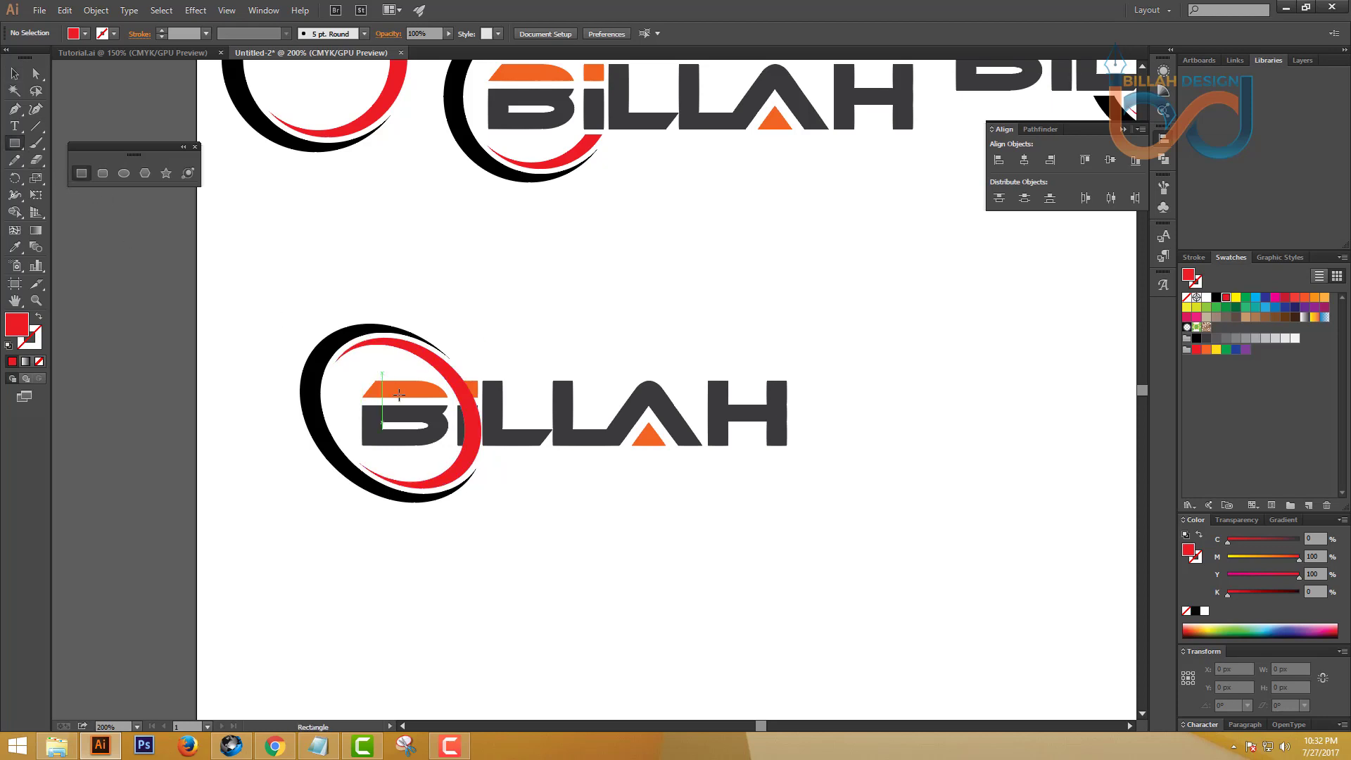
drag(382, 373, 540, 453)
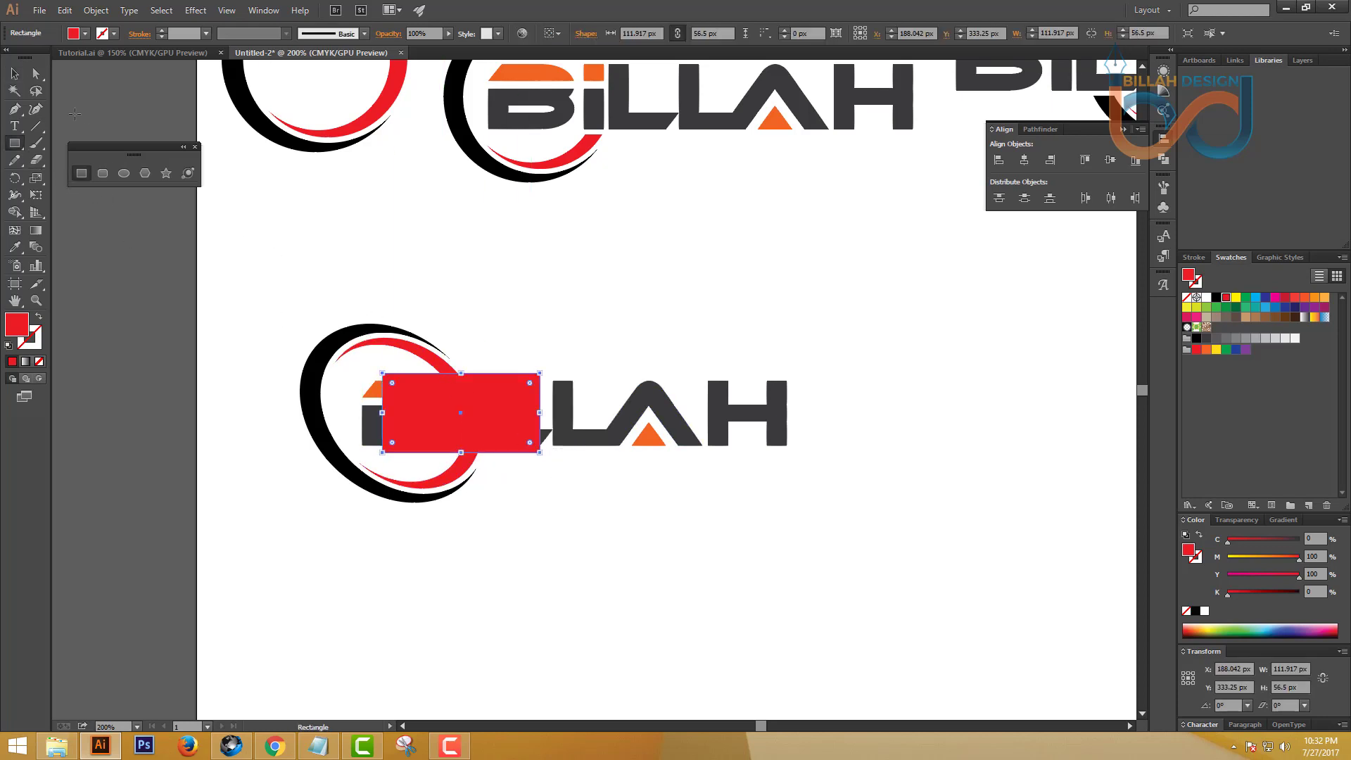
key(v)
drag(340, 273, 771, 380)
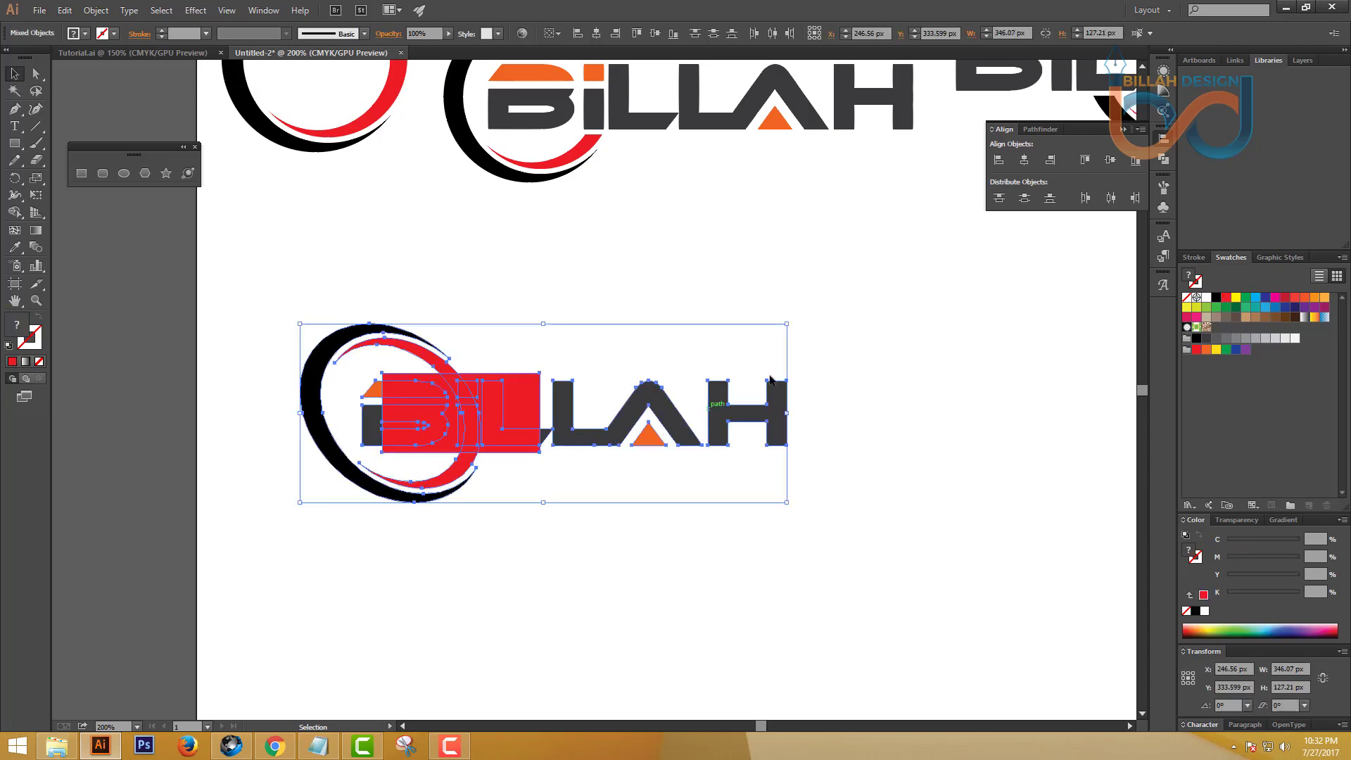
click(1114, 161)
click(957, 459)
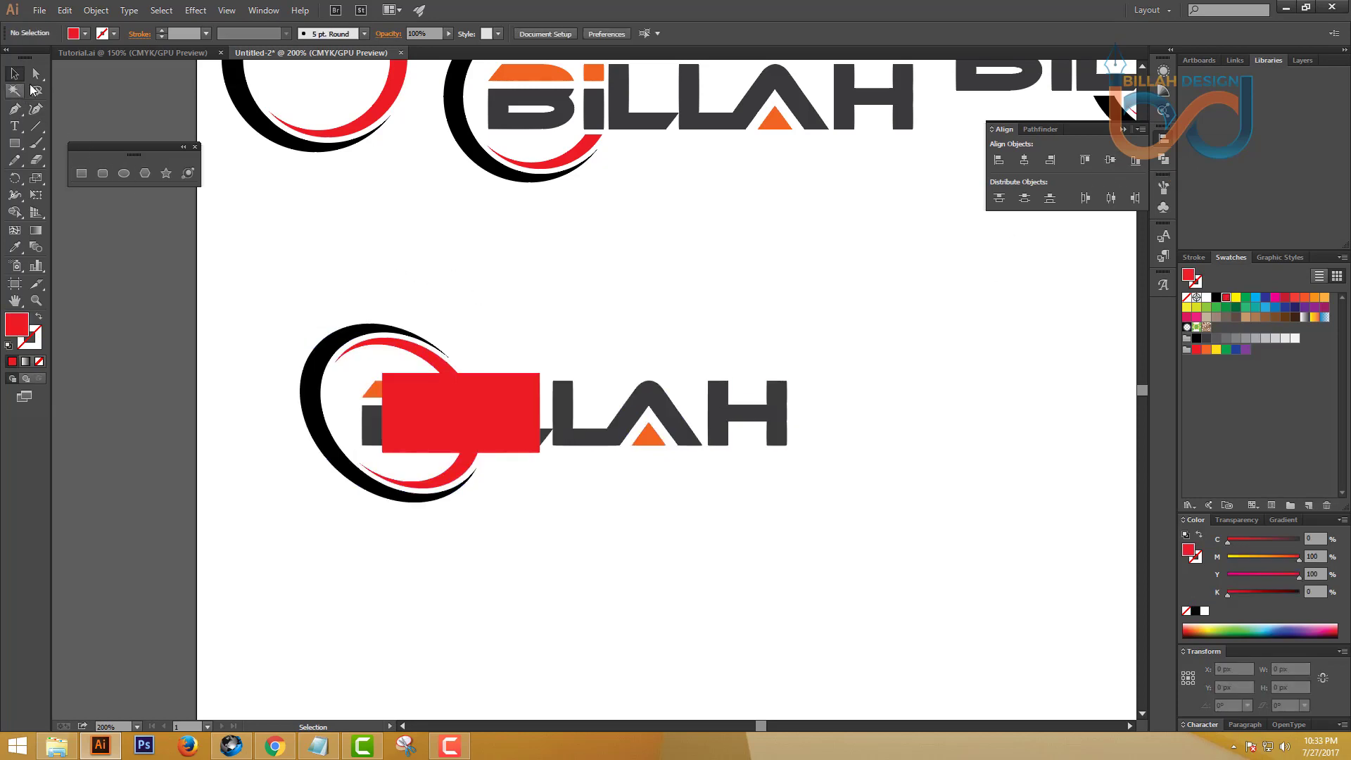
Step: Subtract the rectangle from the red arc with Pathfinder Minus Front
click(36, 73)
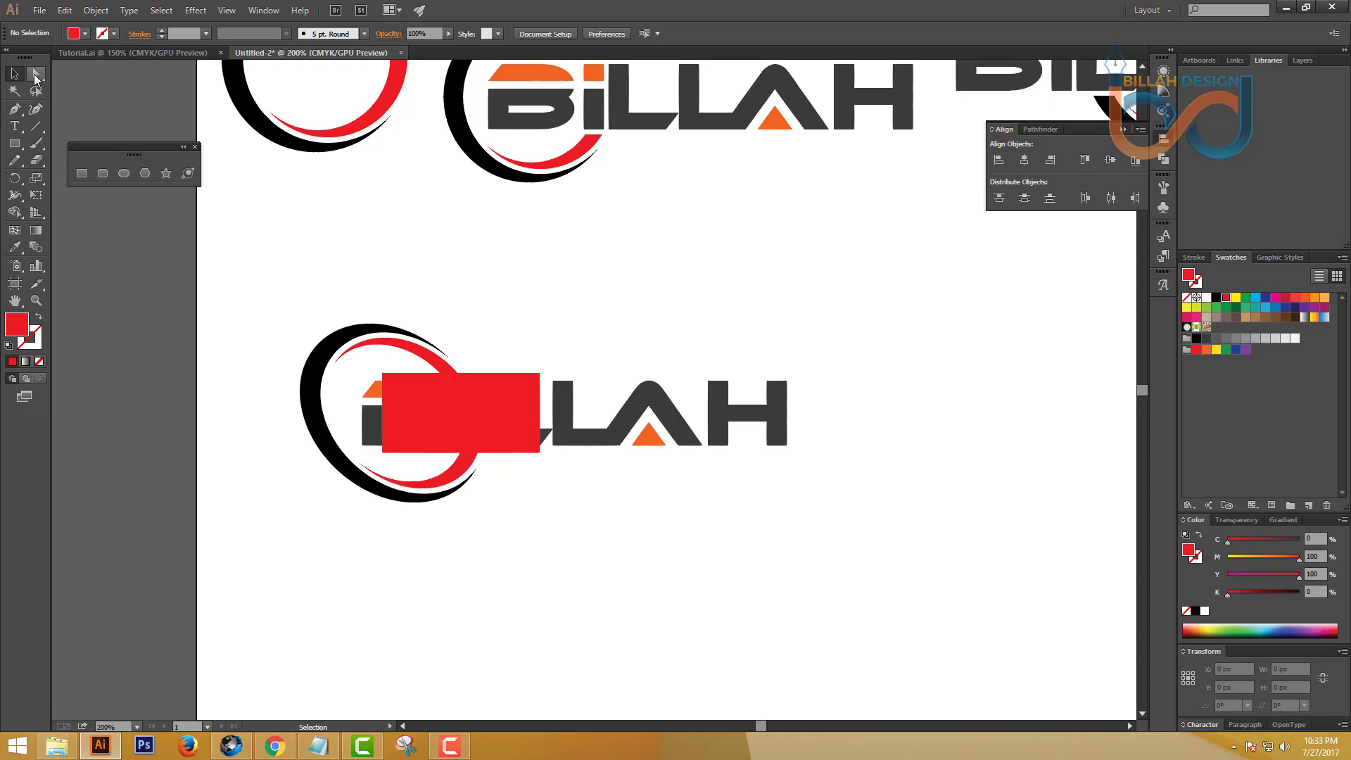
click(504, 401)
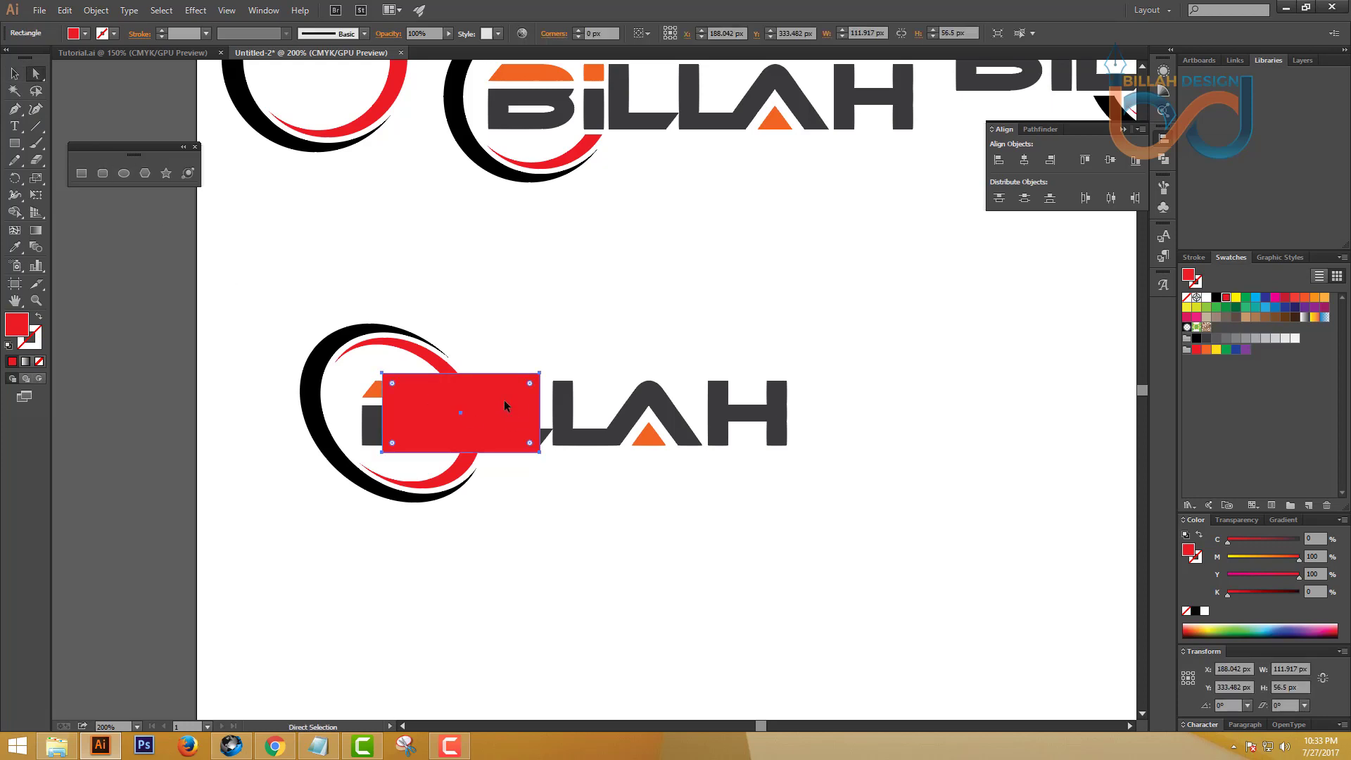
shift+click(442, 365)
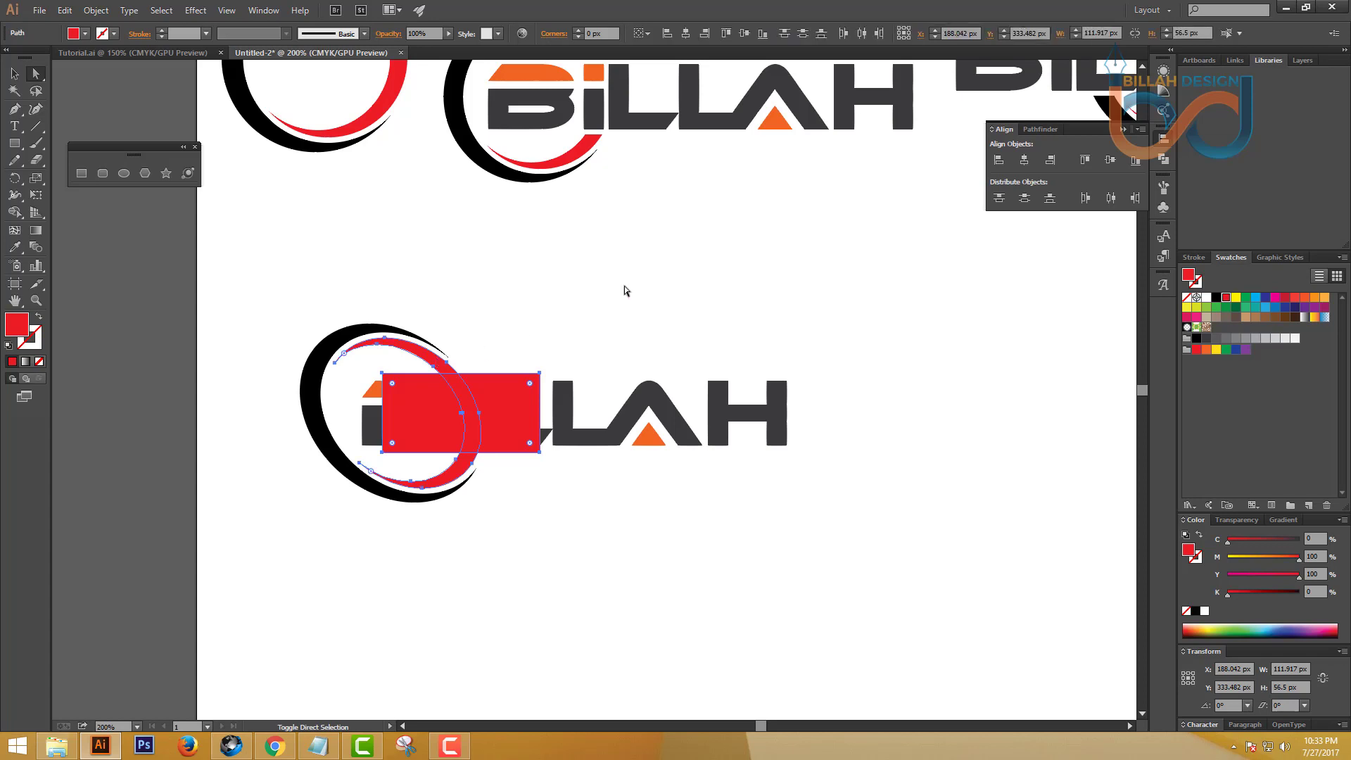
click(1052, 133)
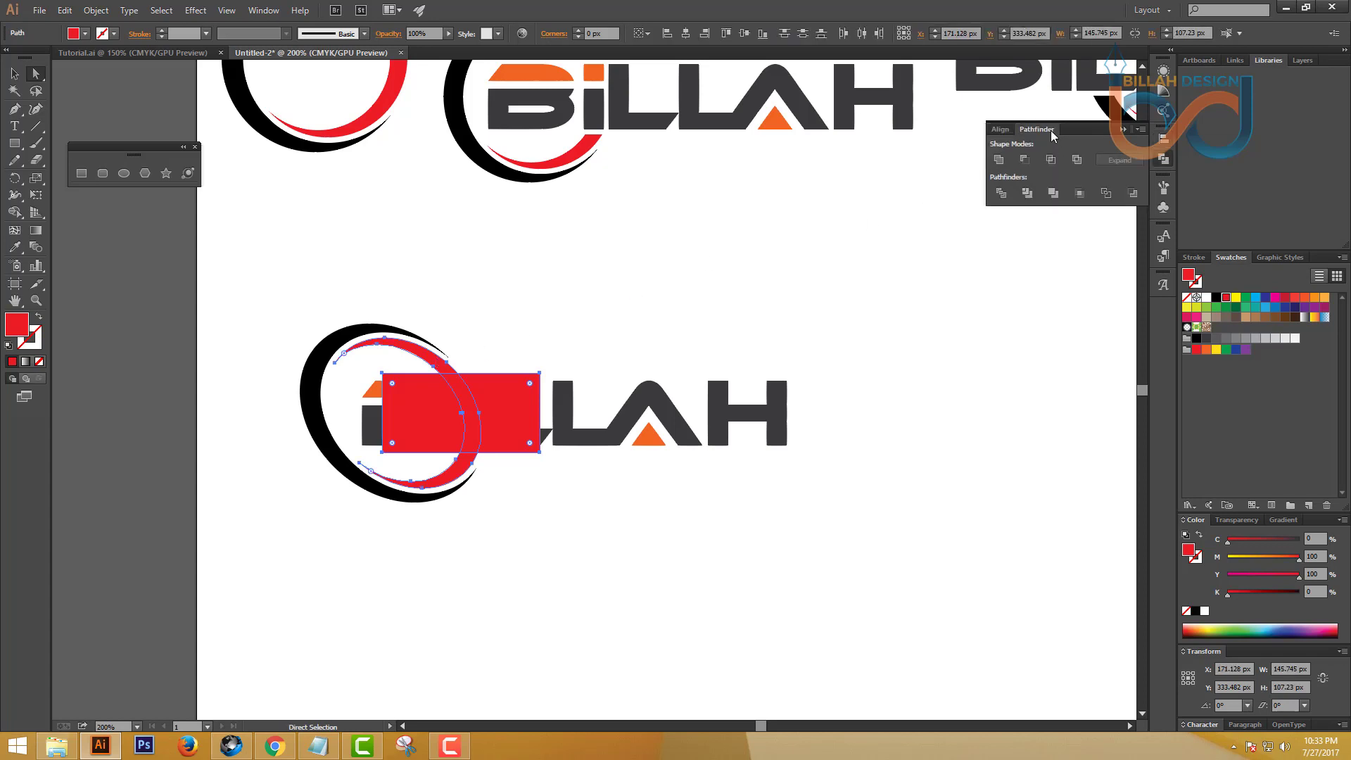
click(1024, 162)
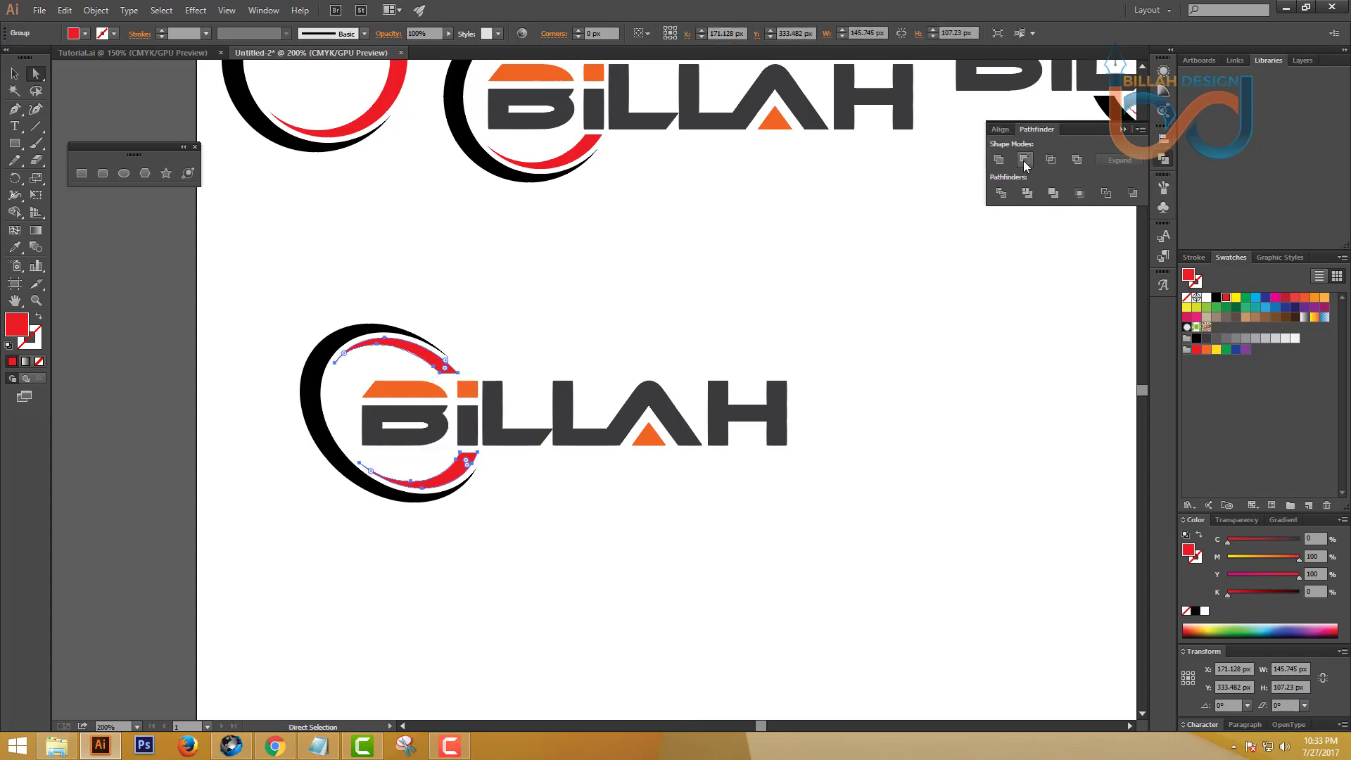
click(922, 446)
drag(934, 463, 905, 447)
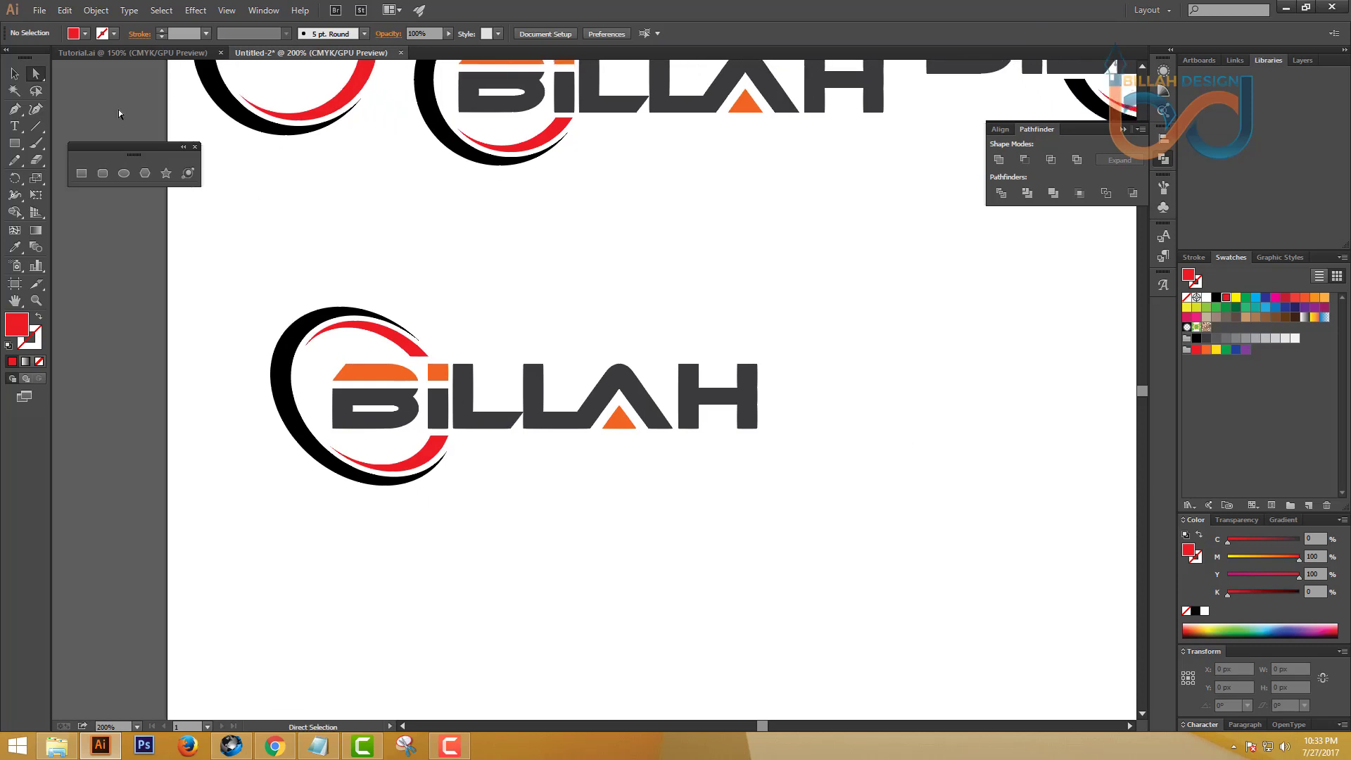
Step: Zoom out to 100% and Alt-drag a copy of the slanted-ring logo to its right
click(14, 74)
drag(928, 289, 835, 368)
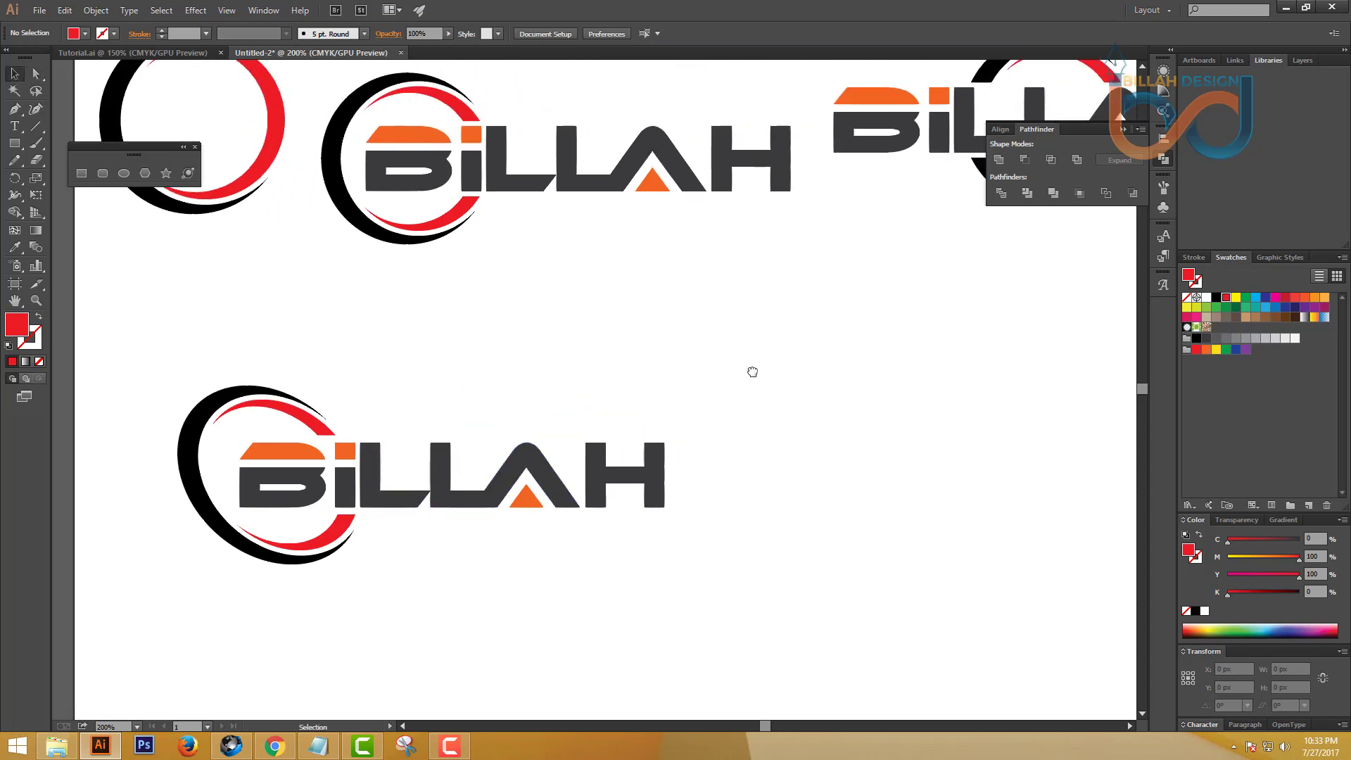
key(ctrl+minus)
key(ctrl+minus)
drag(770, 405, 758, 393)
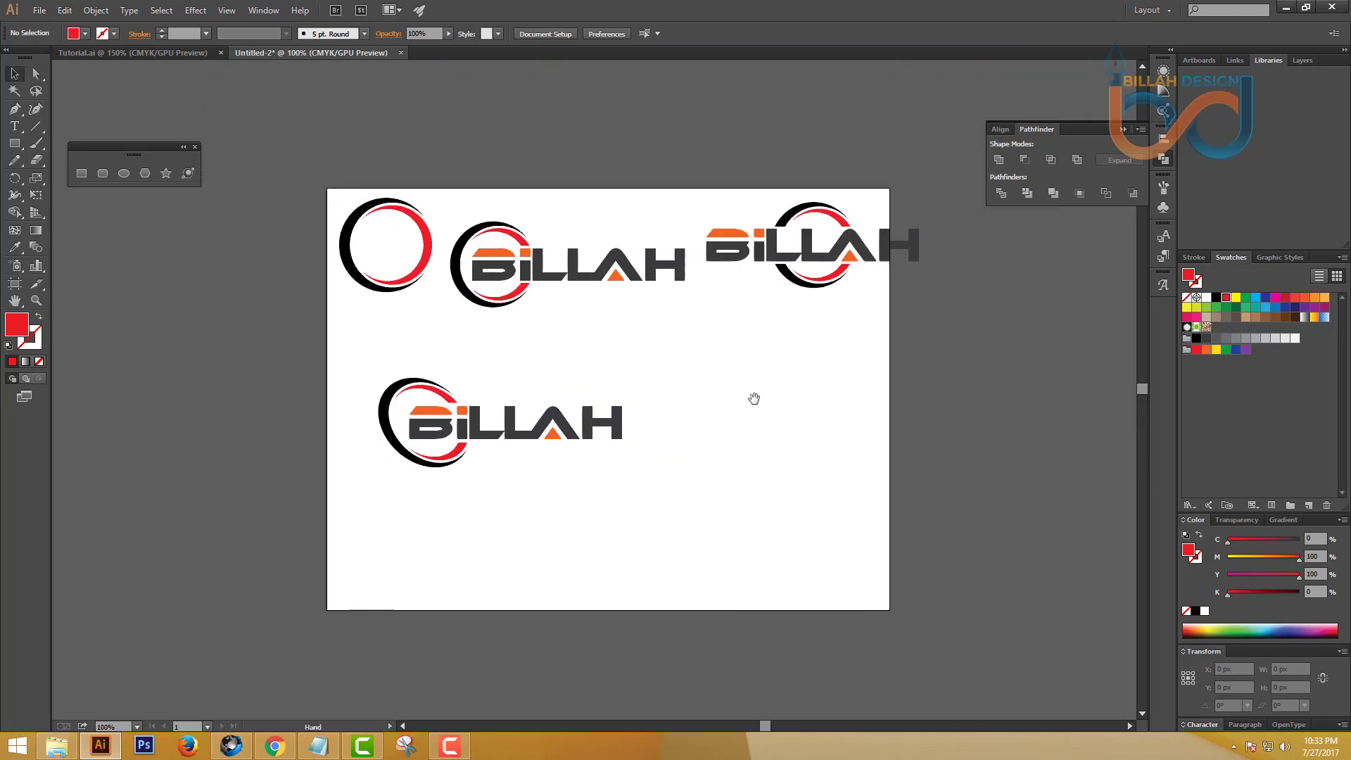
drag(328, 363, 621, 468)
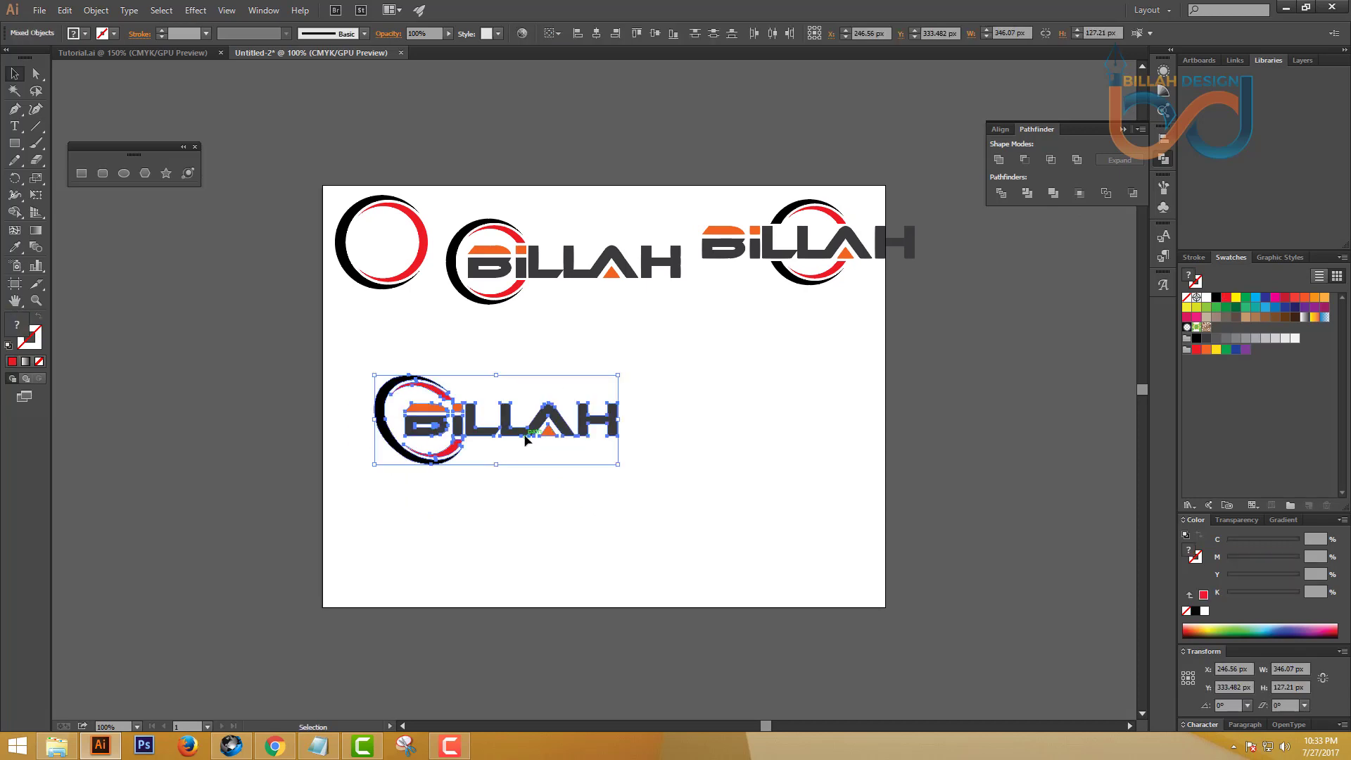
drag(525, 439, 780, 431)
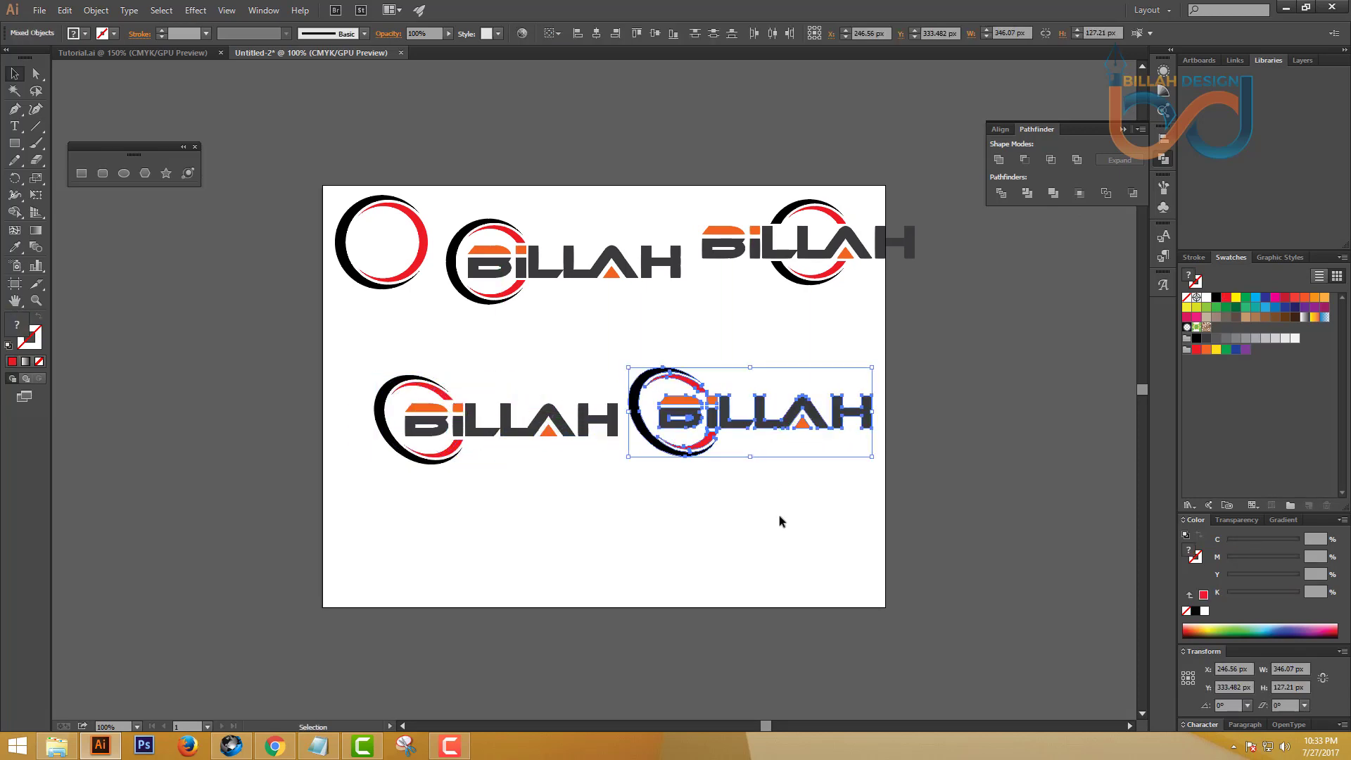
click(779, 515)
Step: Zoom to 200%, draw a rectangle over the copy's 'i' and stretch it left across the ring
key(ctrl+=)
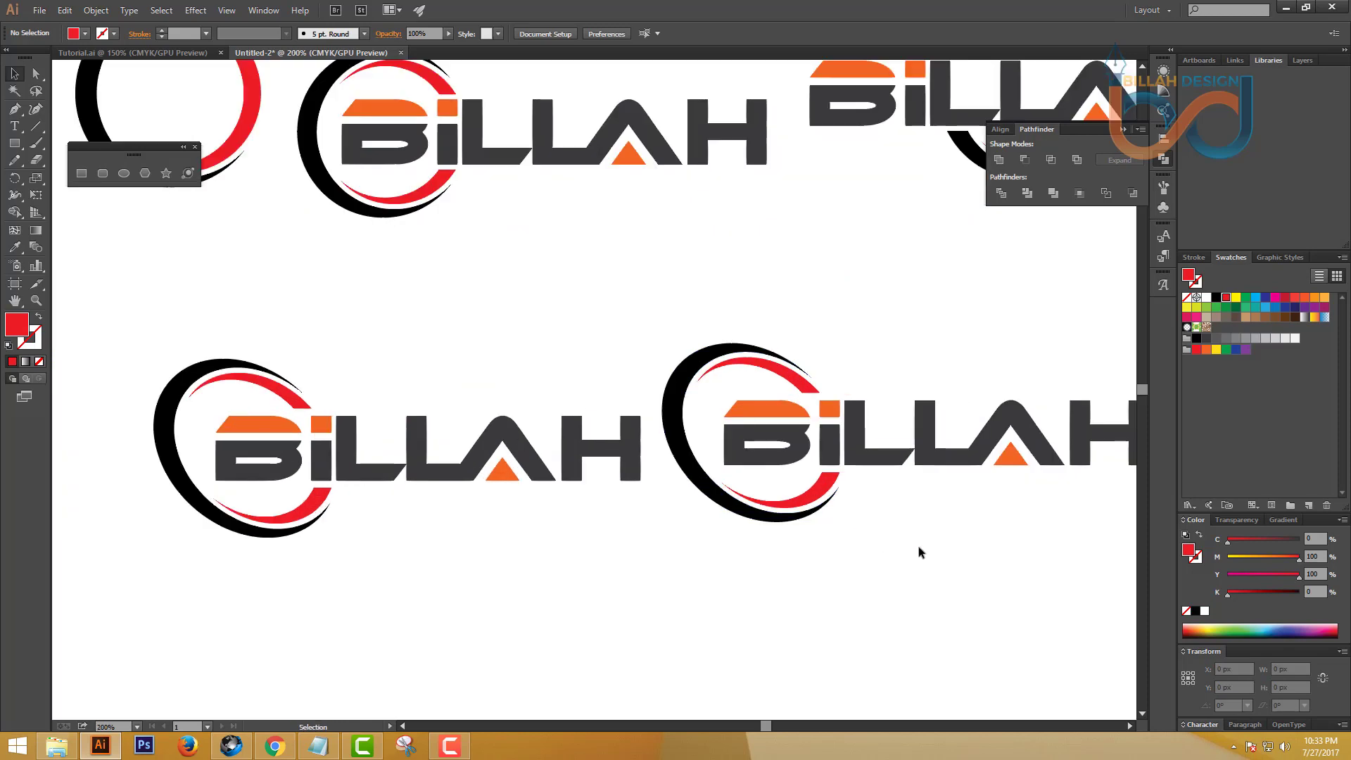
drag(920, 549, 799, 524)
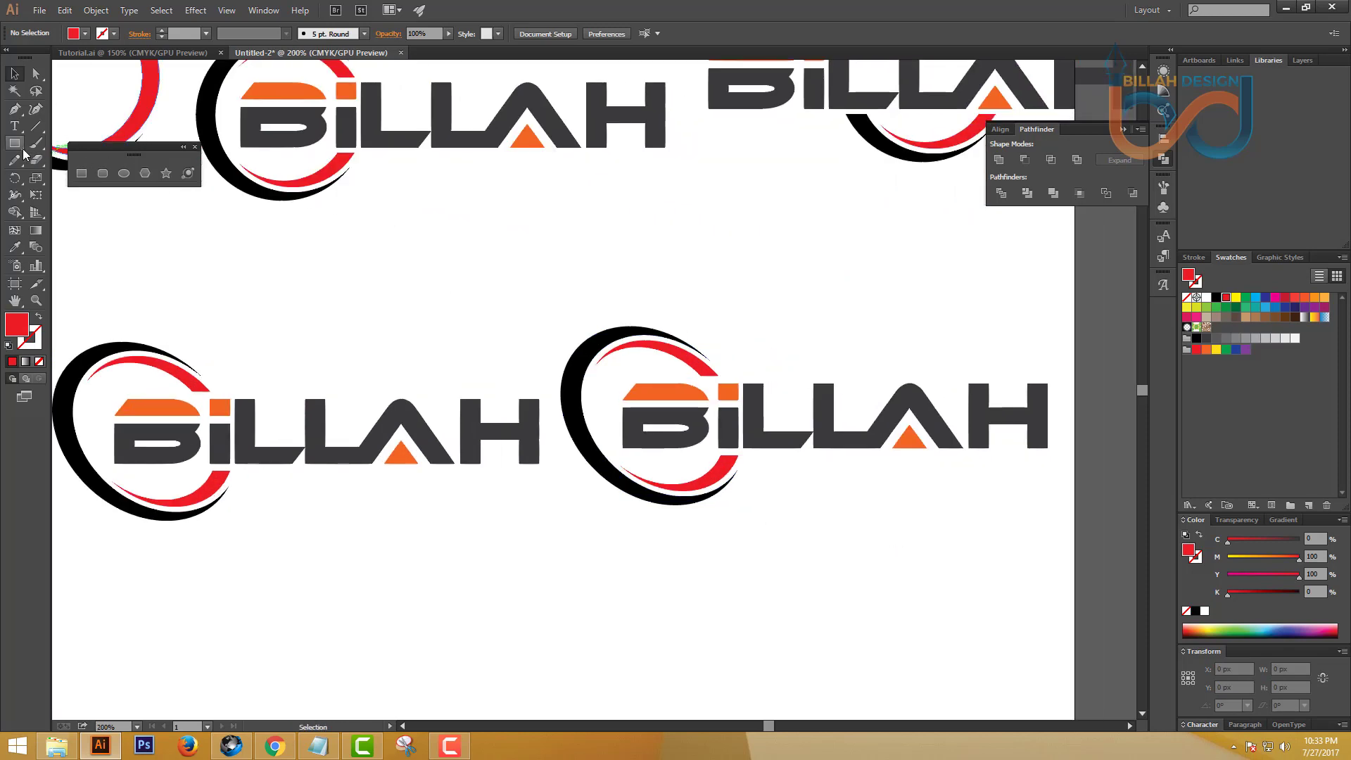
click(81, 173)
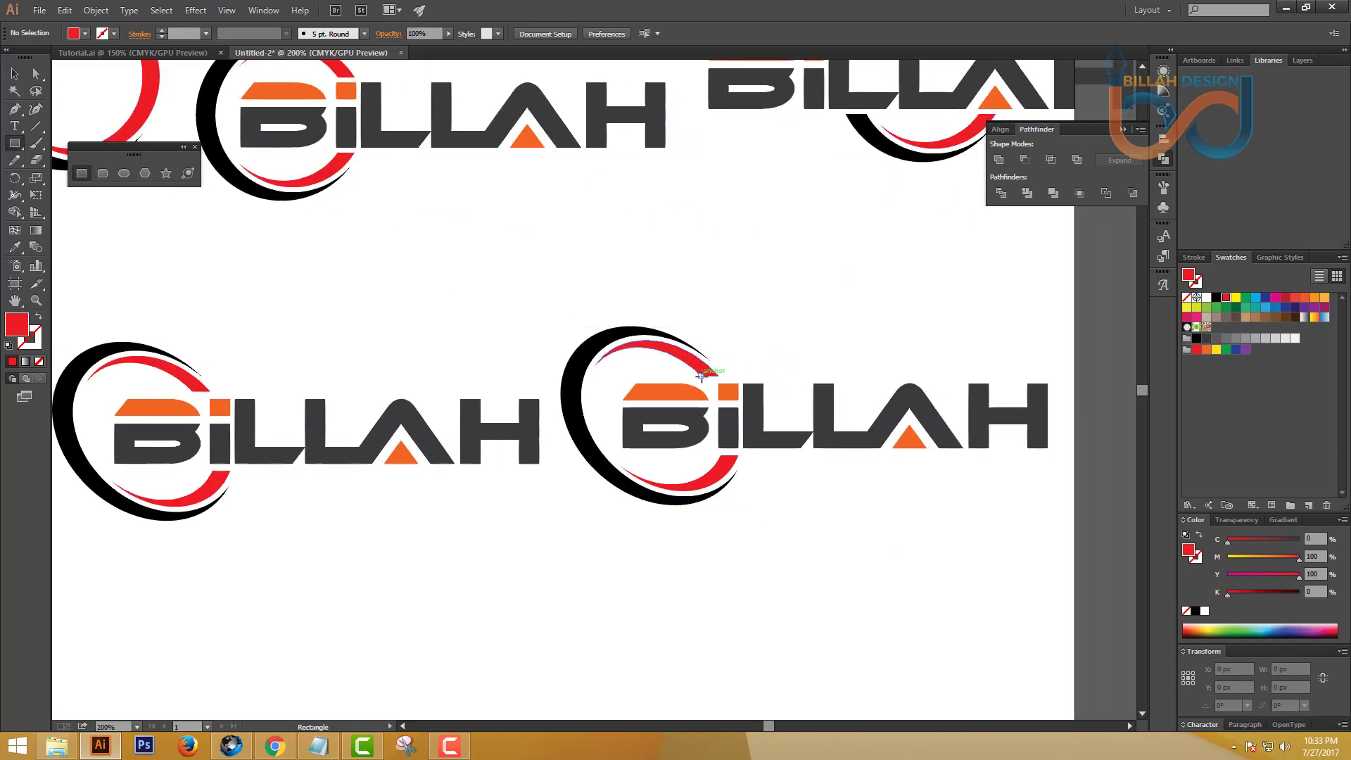
drag(702, 375, 758, 456)
click(14, 73)
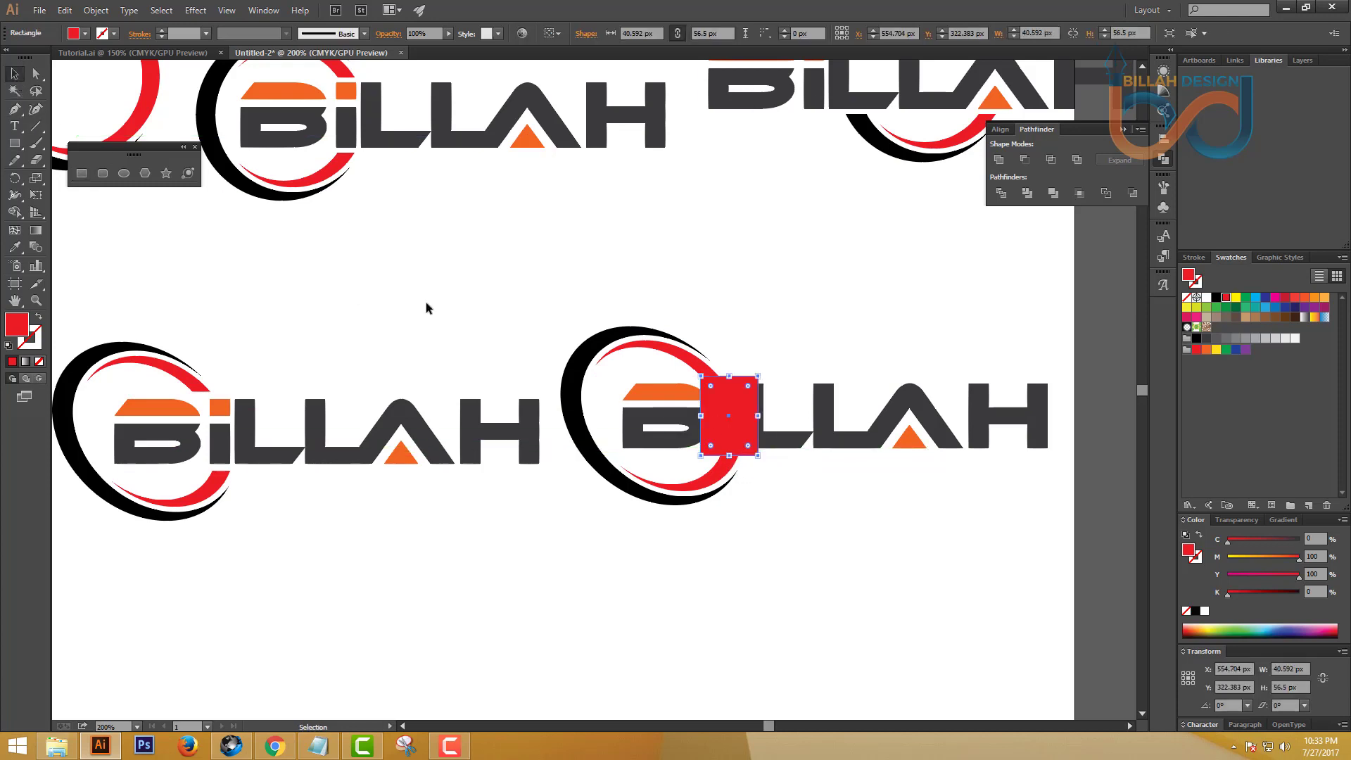
click(729, 432)
drag(701, 416, 545, 422)
click(349, 250)
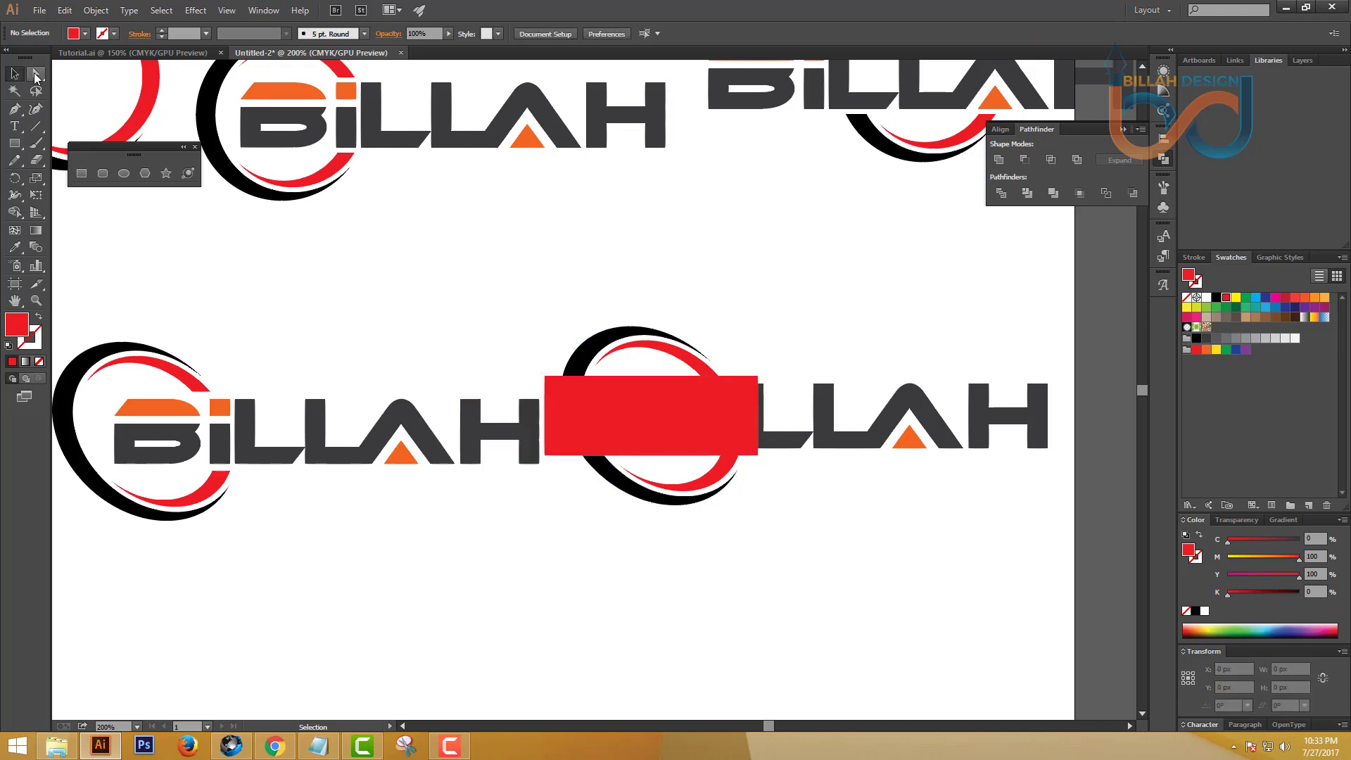
Step: Cut the rectangle out of the black and red arcs with Minus Front, then zoom out
click(35, 74)
click(631, 420)
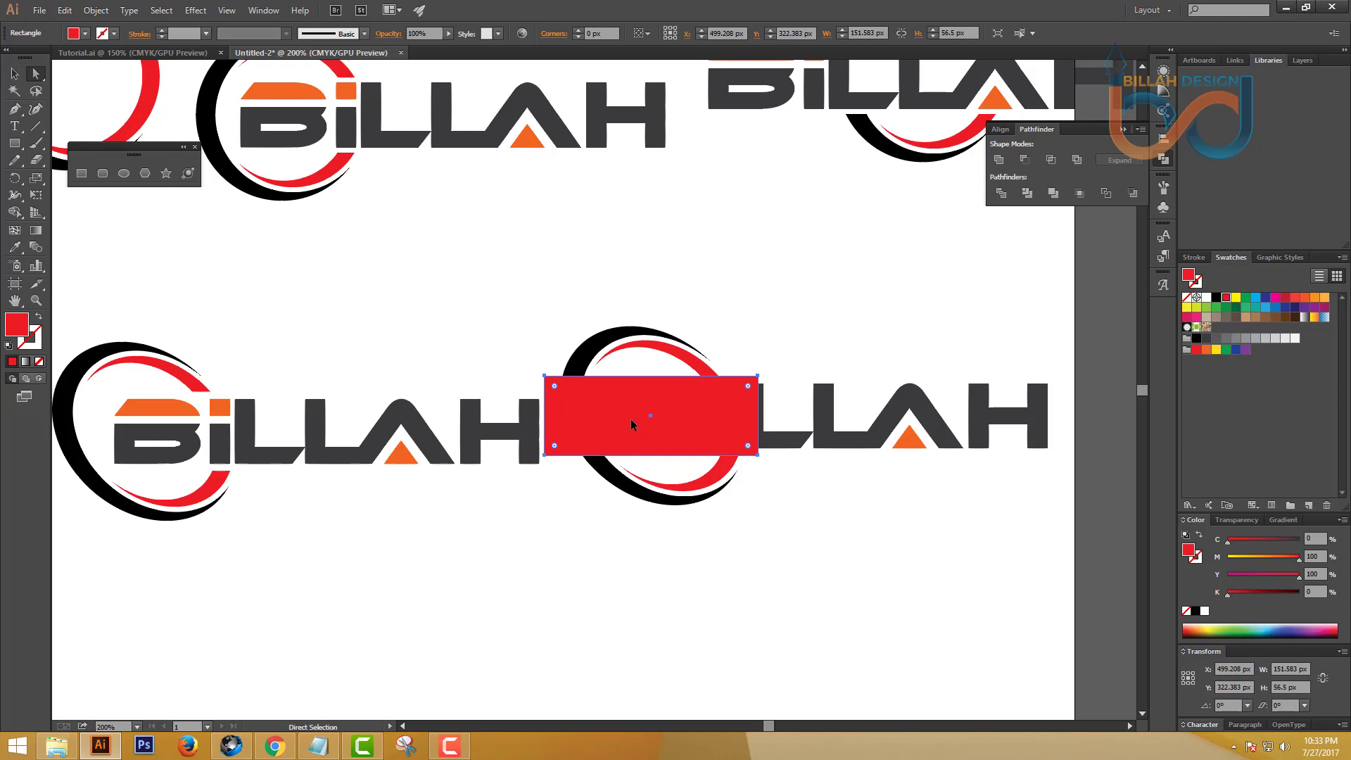
shift+click(612, 355)
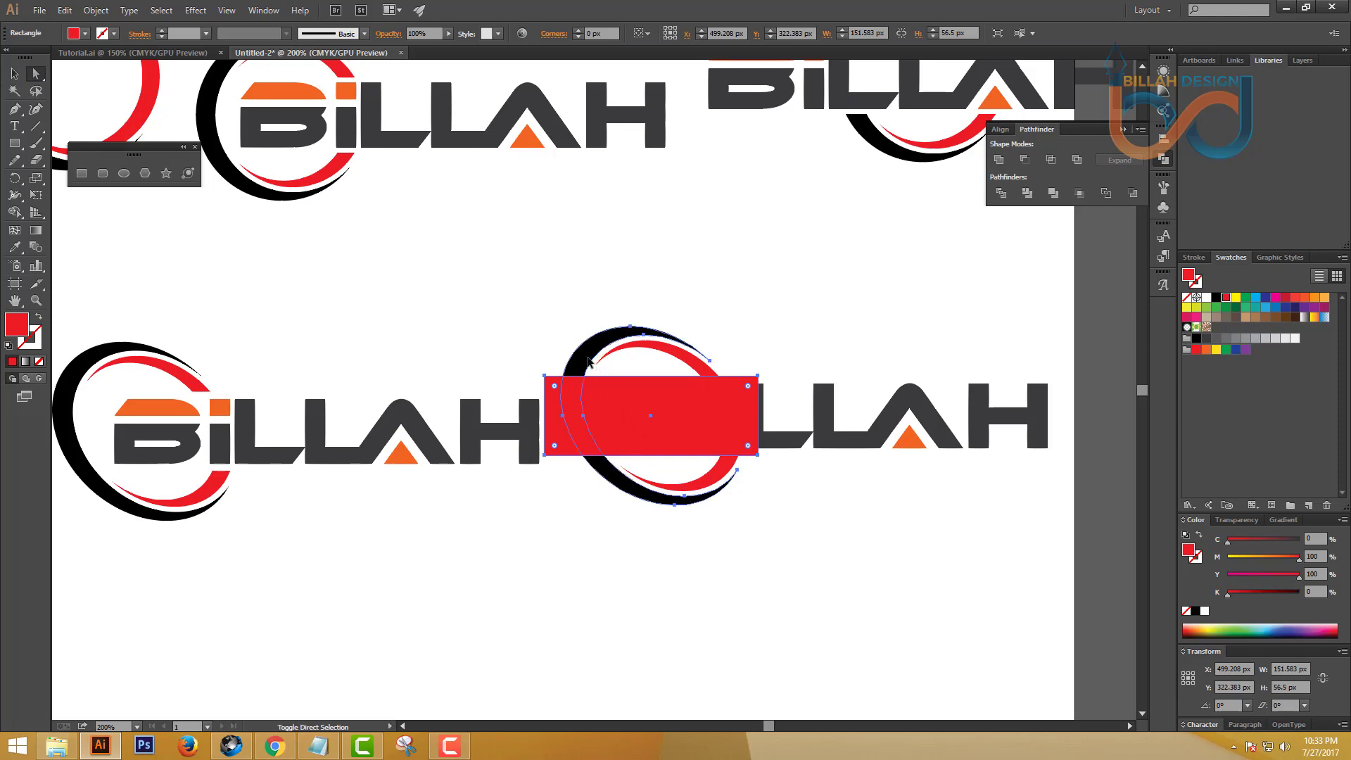
click(1024, 160)
click(910, 558)
drag(911, 558, 851, 547)
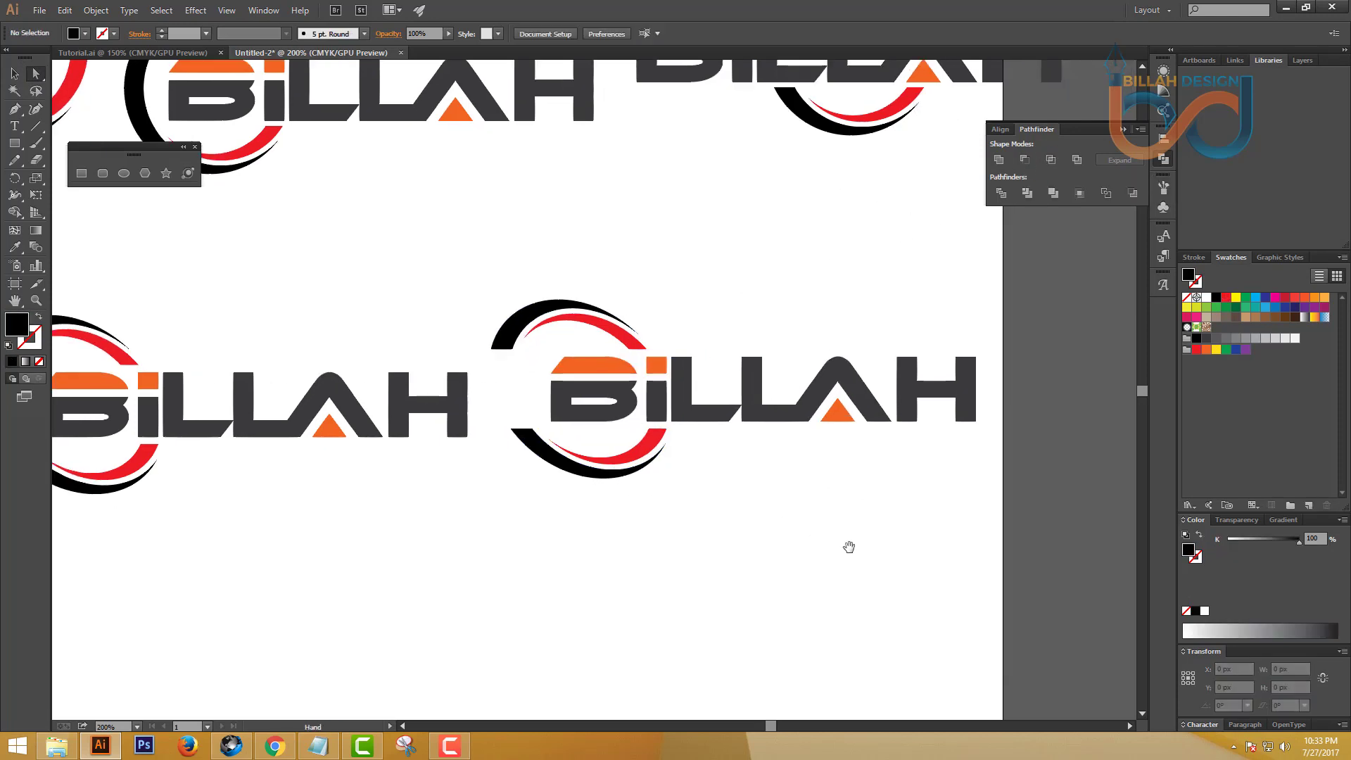
key(v)
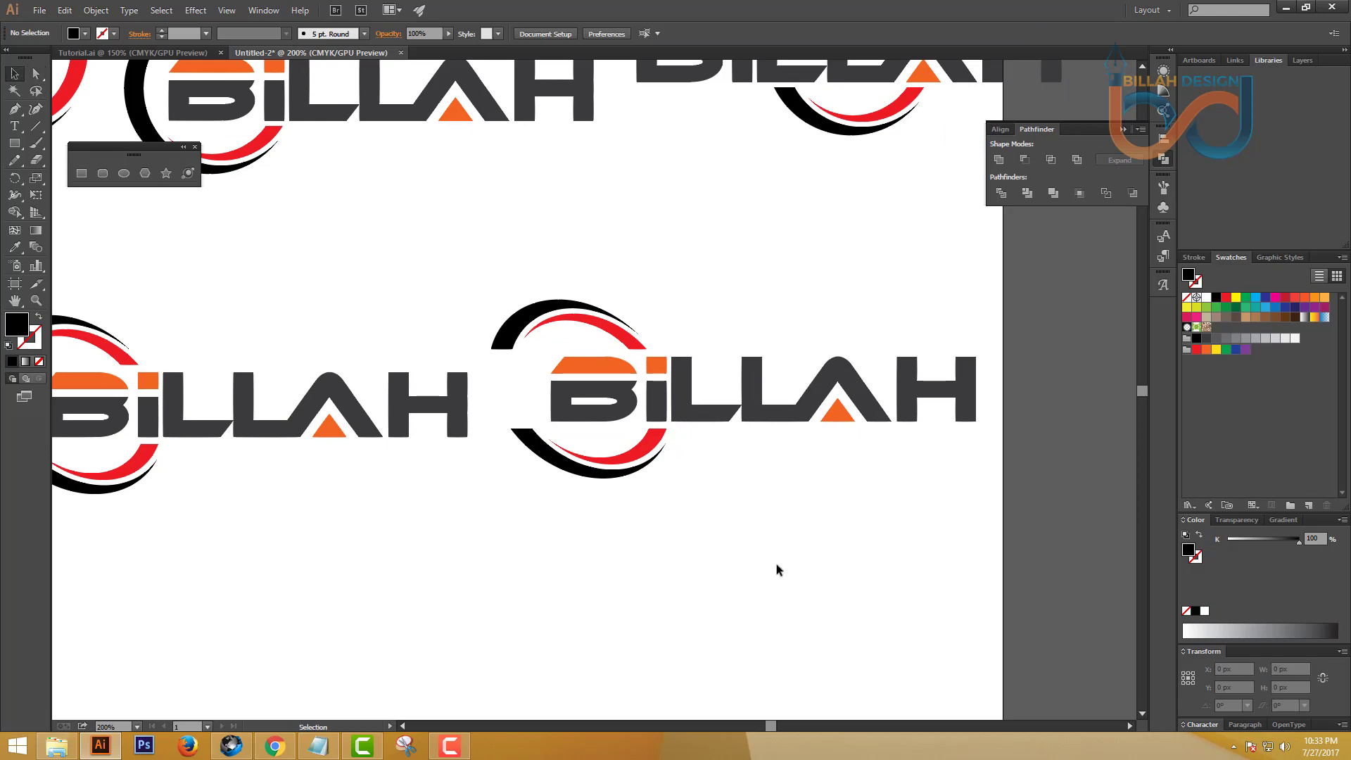
key(ctrl+minus)
key(ctrl+minus)
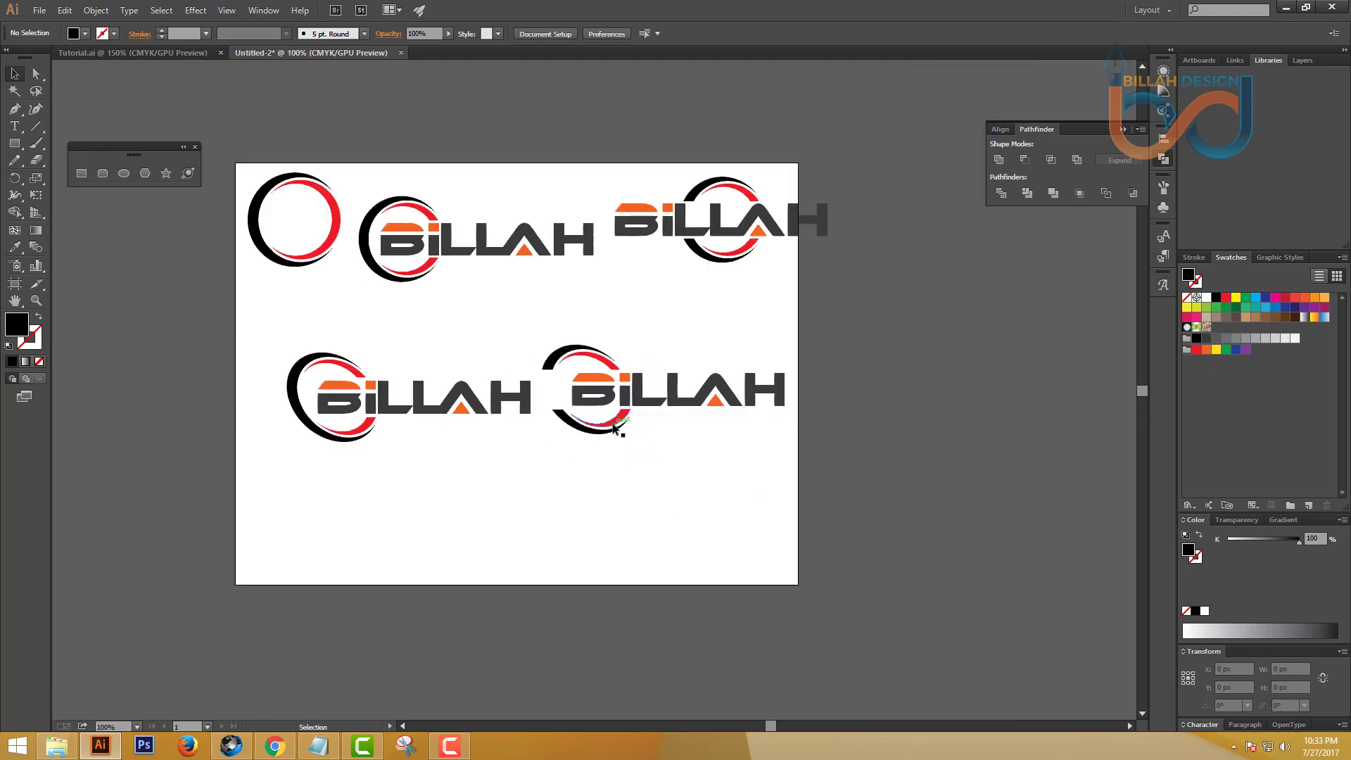
Step: Centre the right logo's ring on its lettering with Horizontal Align Center and move it up-right
click(614, 427)
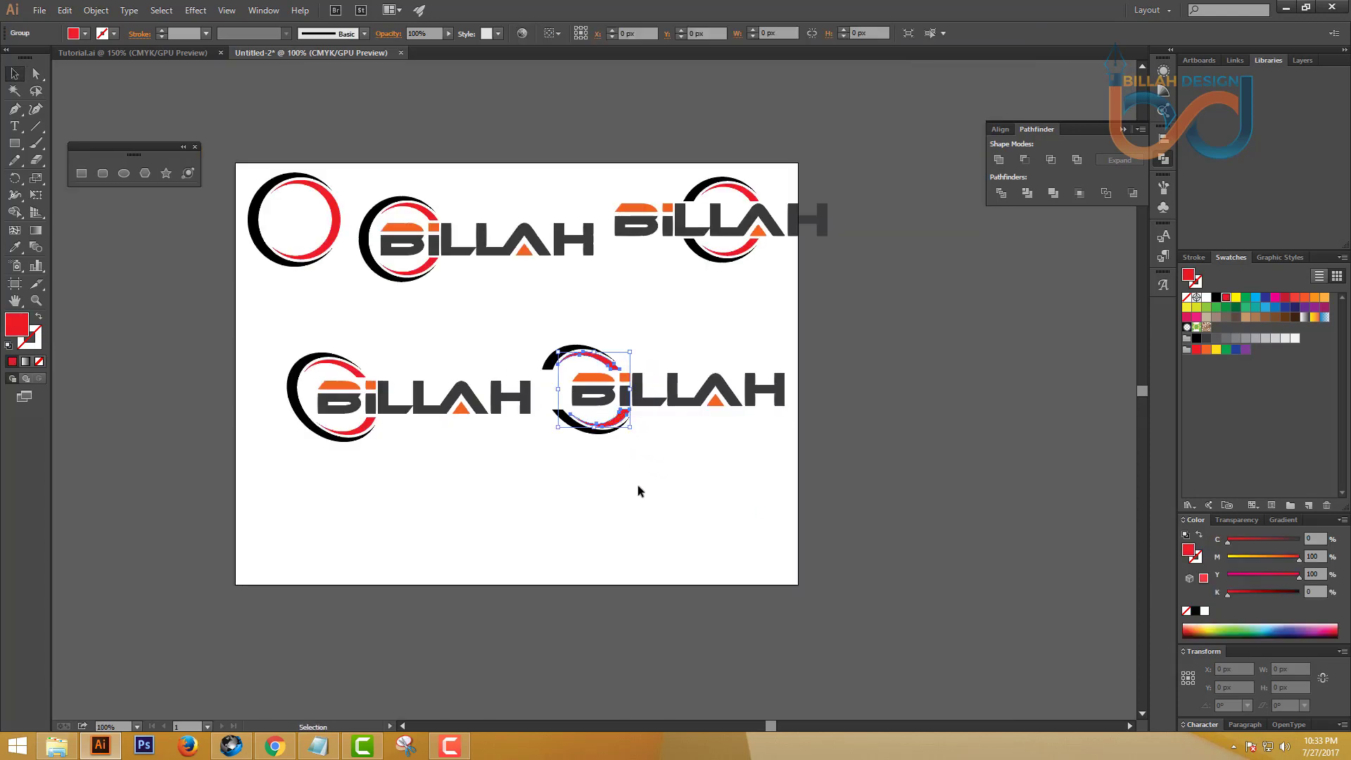
click(704, 480)
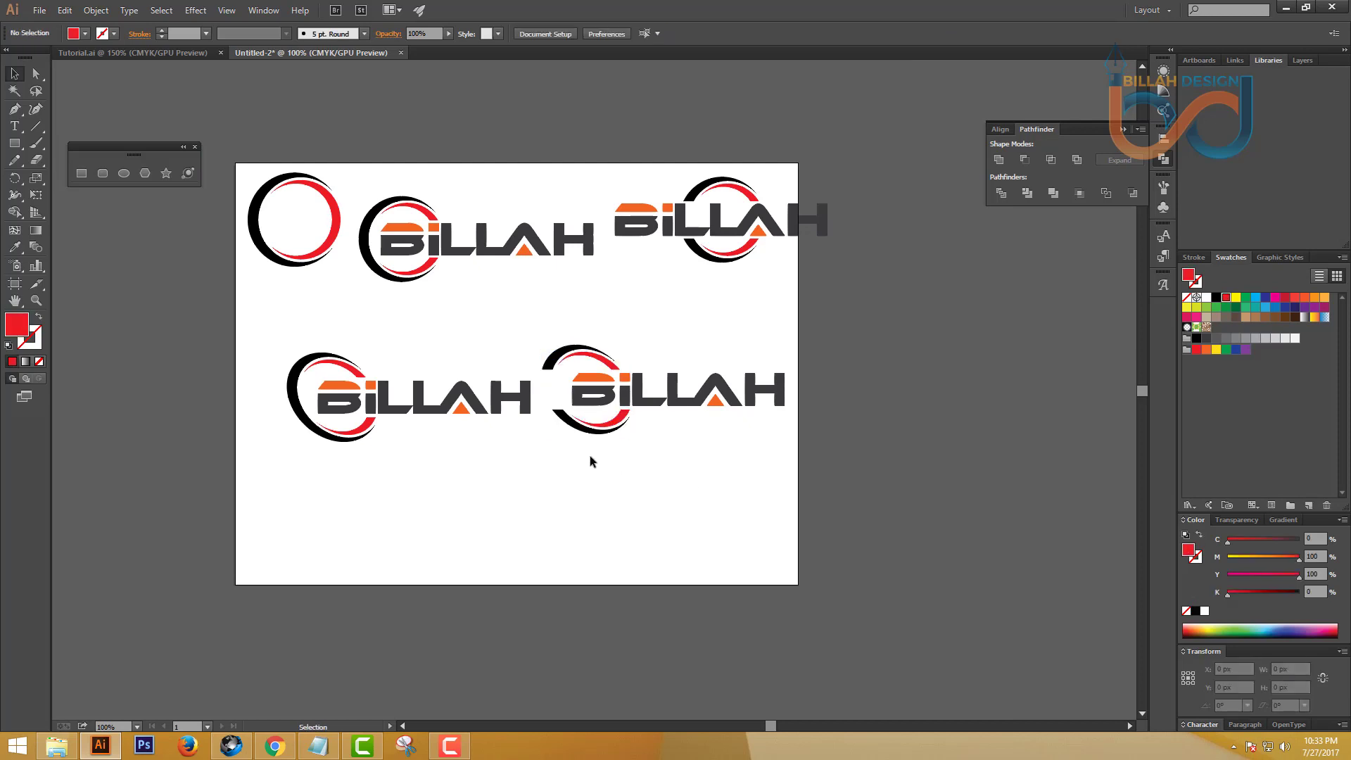
drag(693, 361, 964, 267)
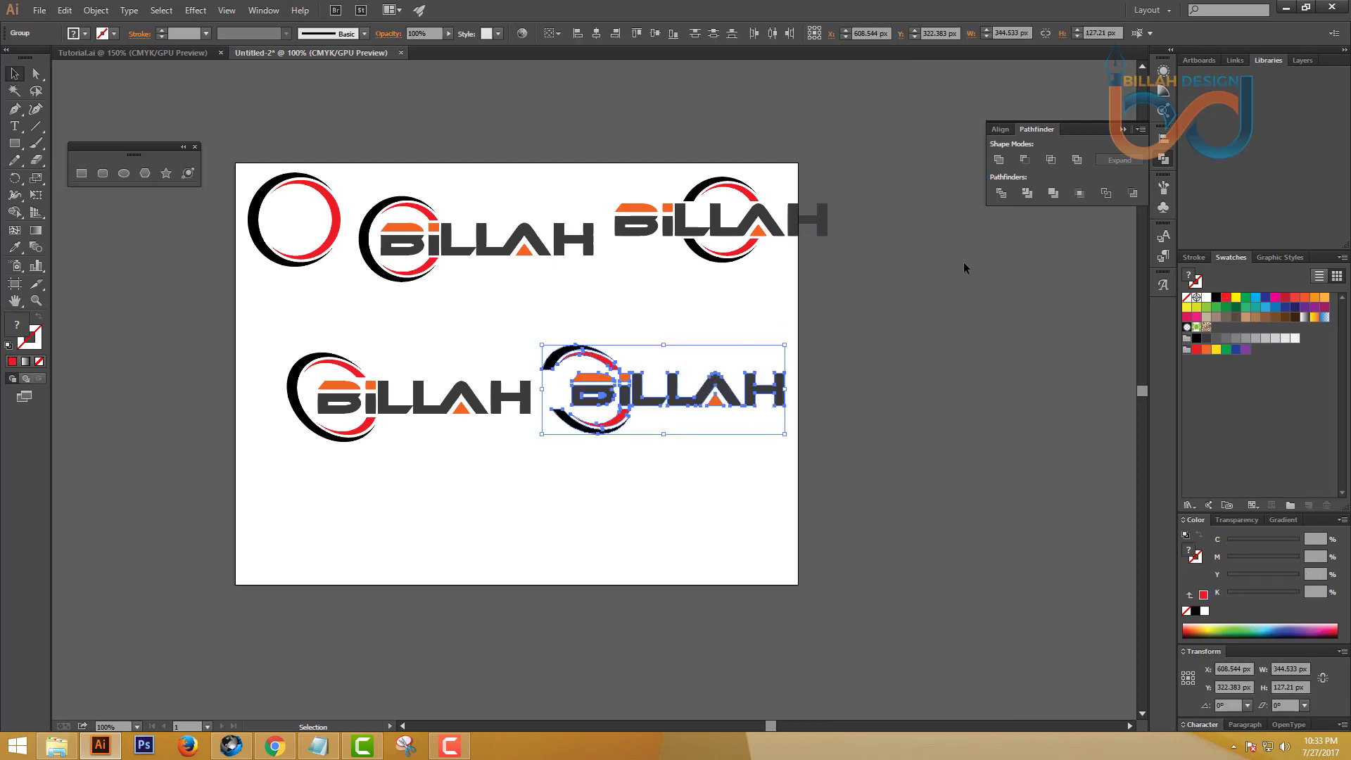
click(1004, 135)
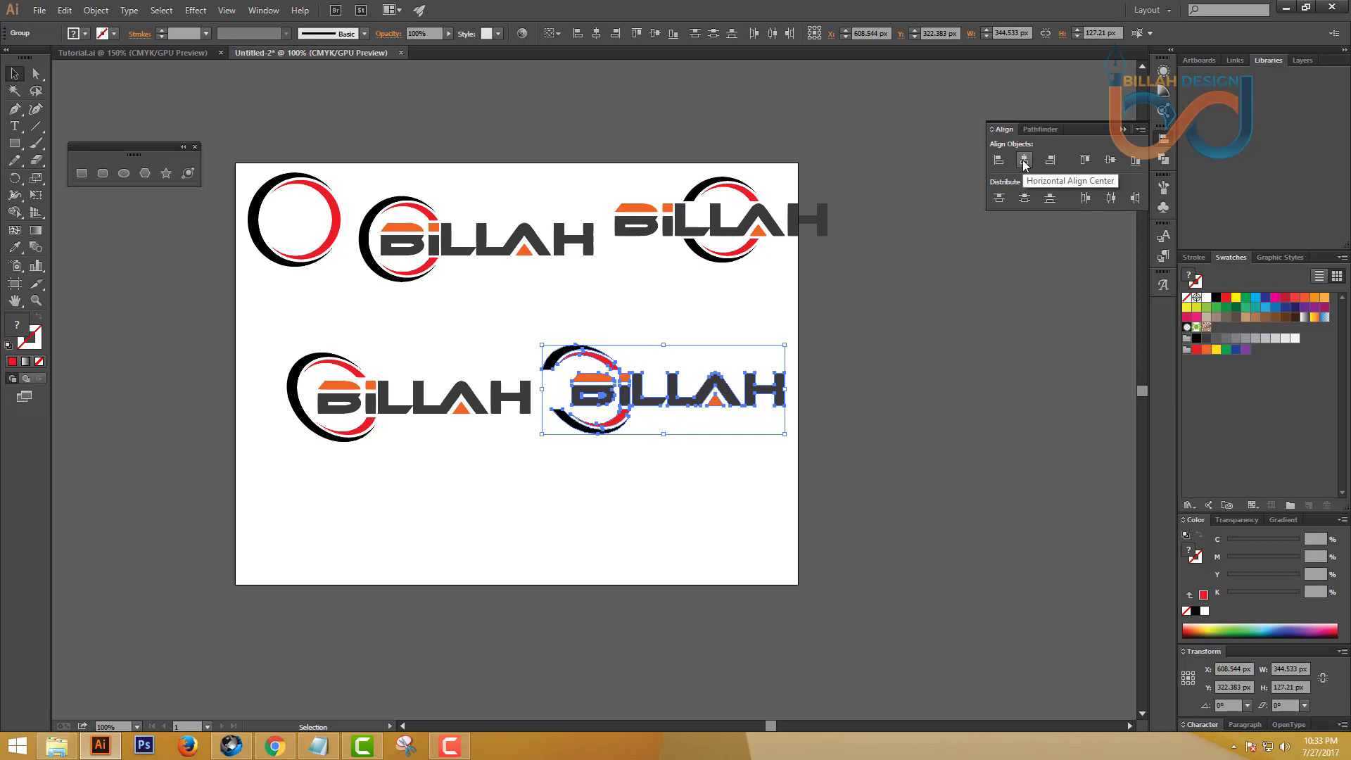
click(1025, 160)
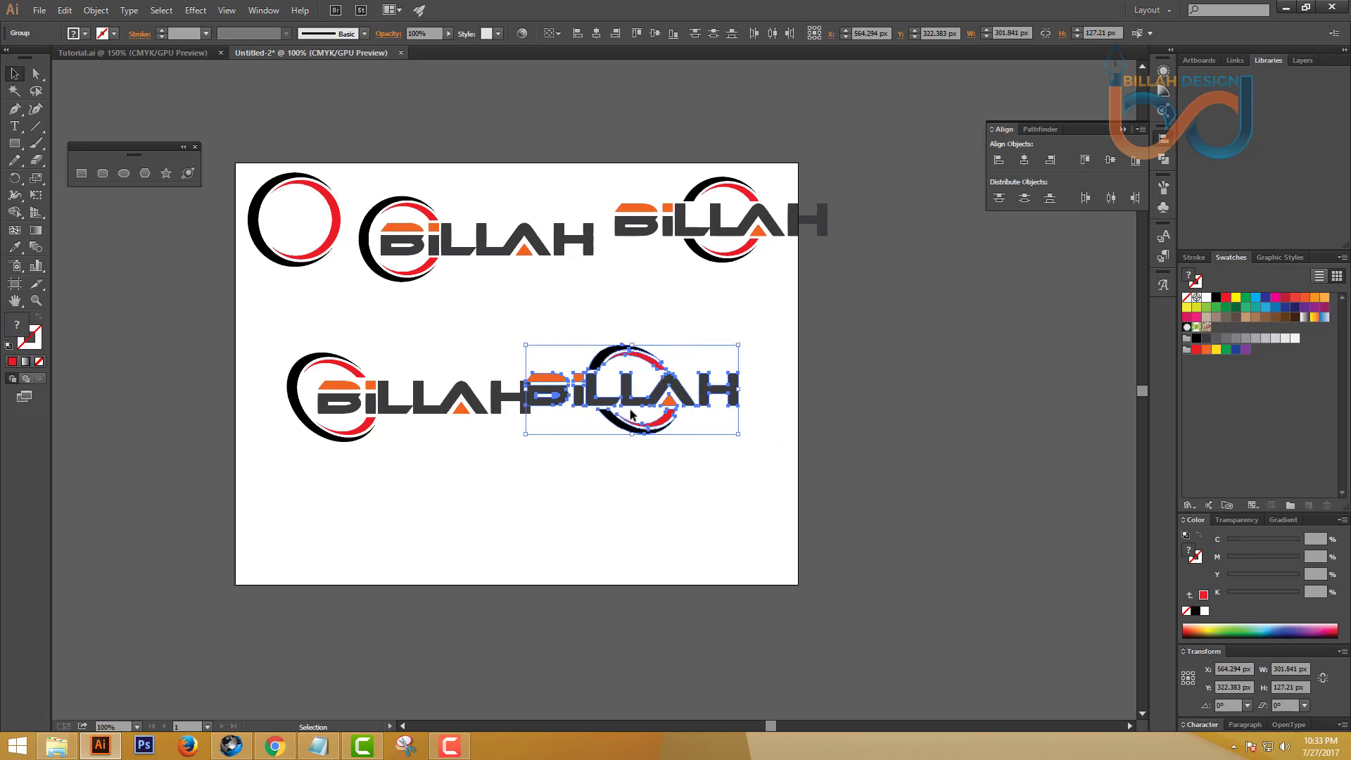
drag(666, 399, 709, 353)
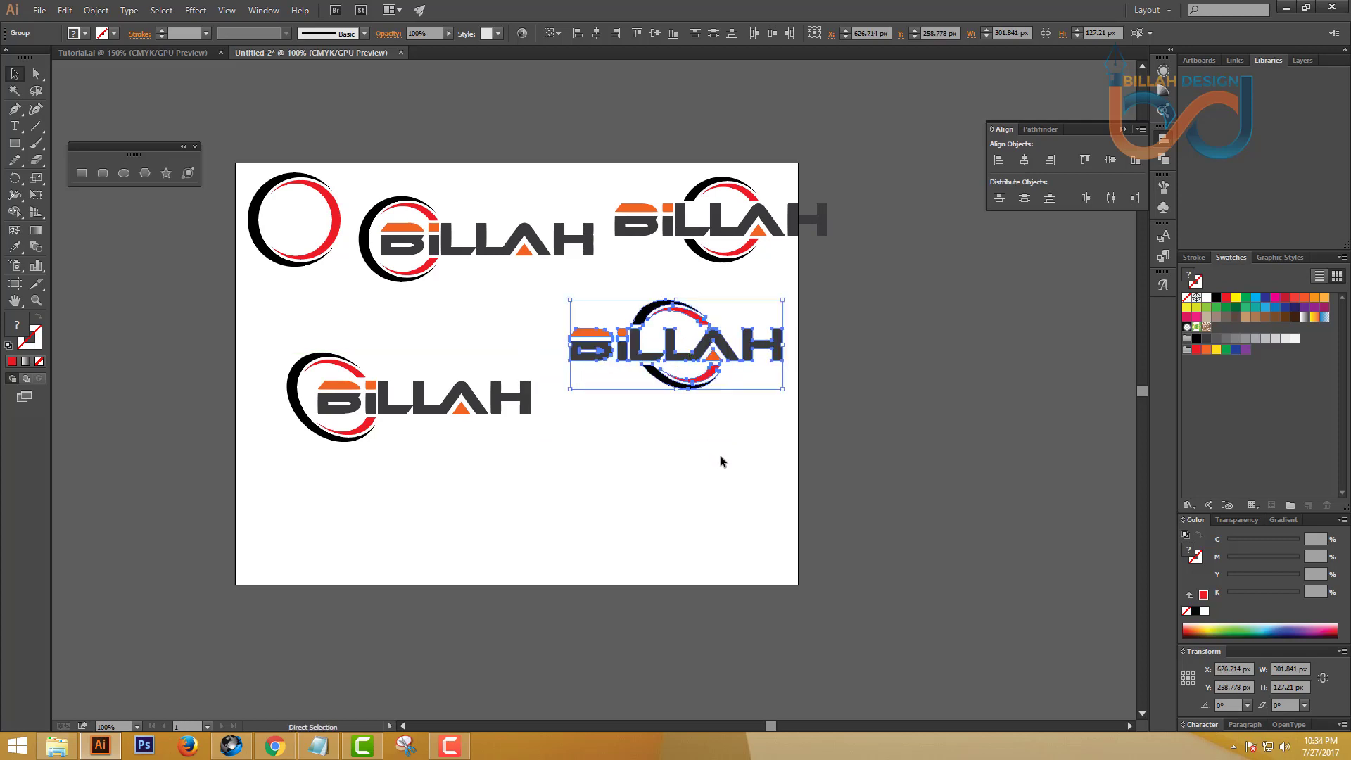
click(720, 462)
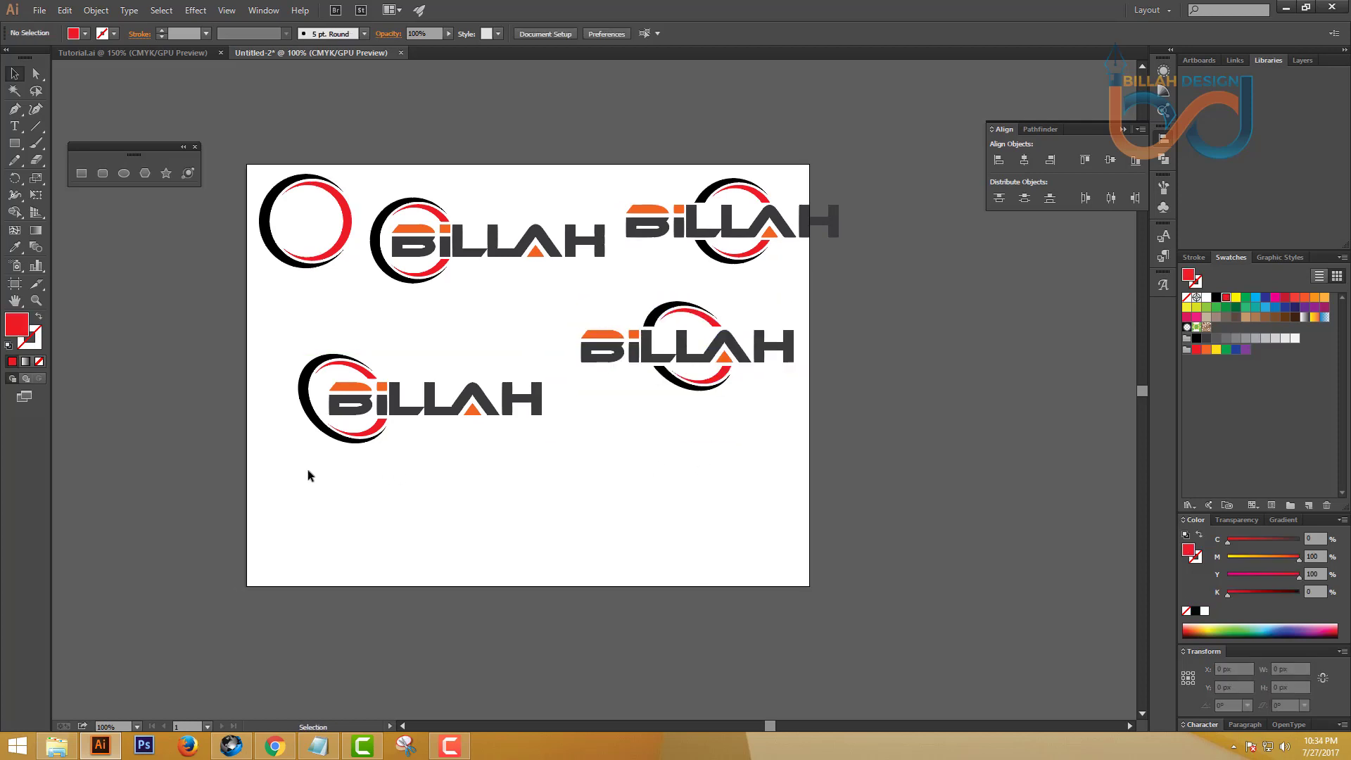
Step: Line up the two lower BILLAH logos, nudging the lower-right one about 10 px left
click(502, 396)
drag(502, 395, 484, 345)
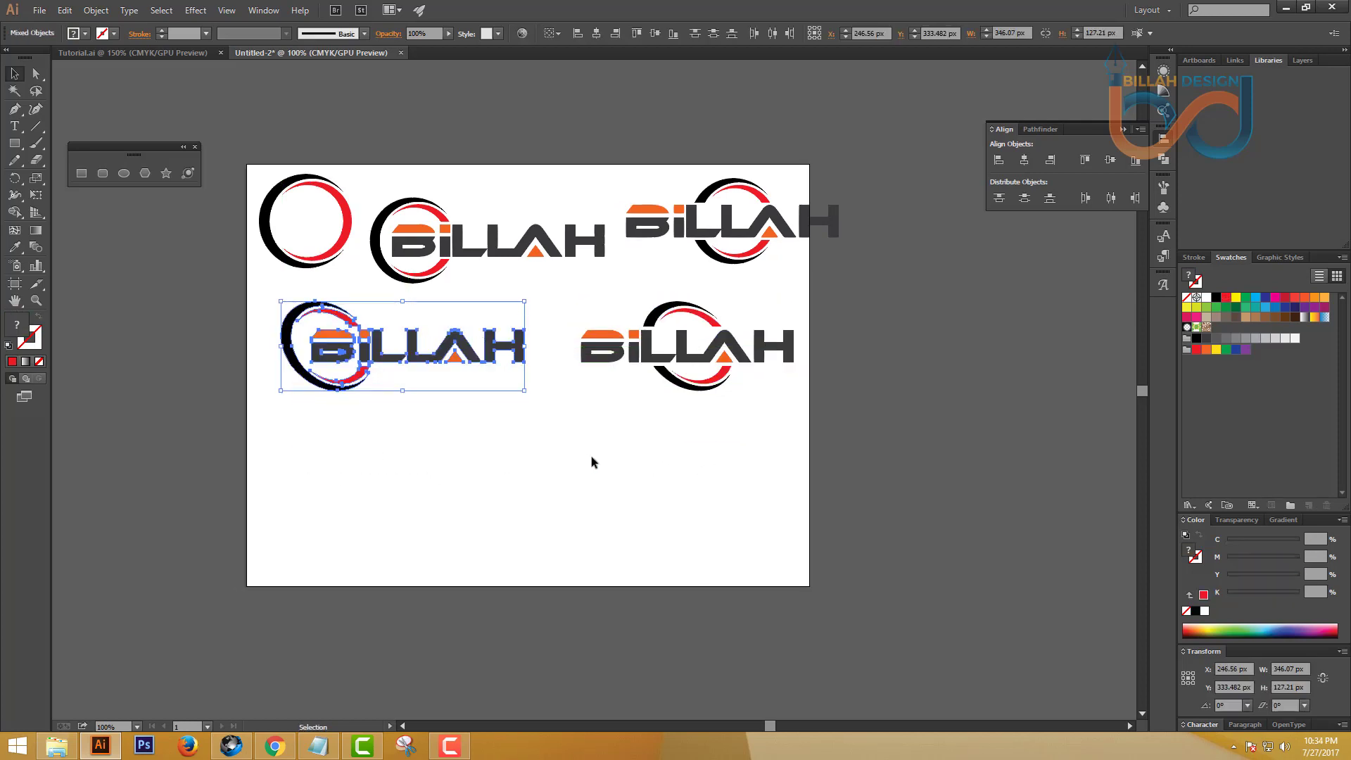
click(606, 460)
drag(633, 463, 624, 487)
click(655, 386)
drag(655, 387, 647, 387)
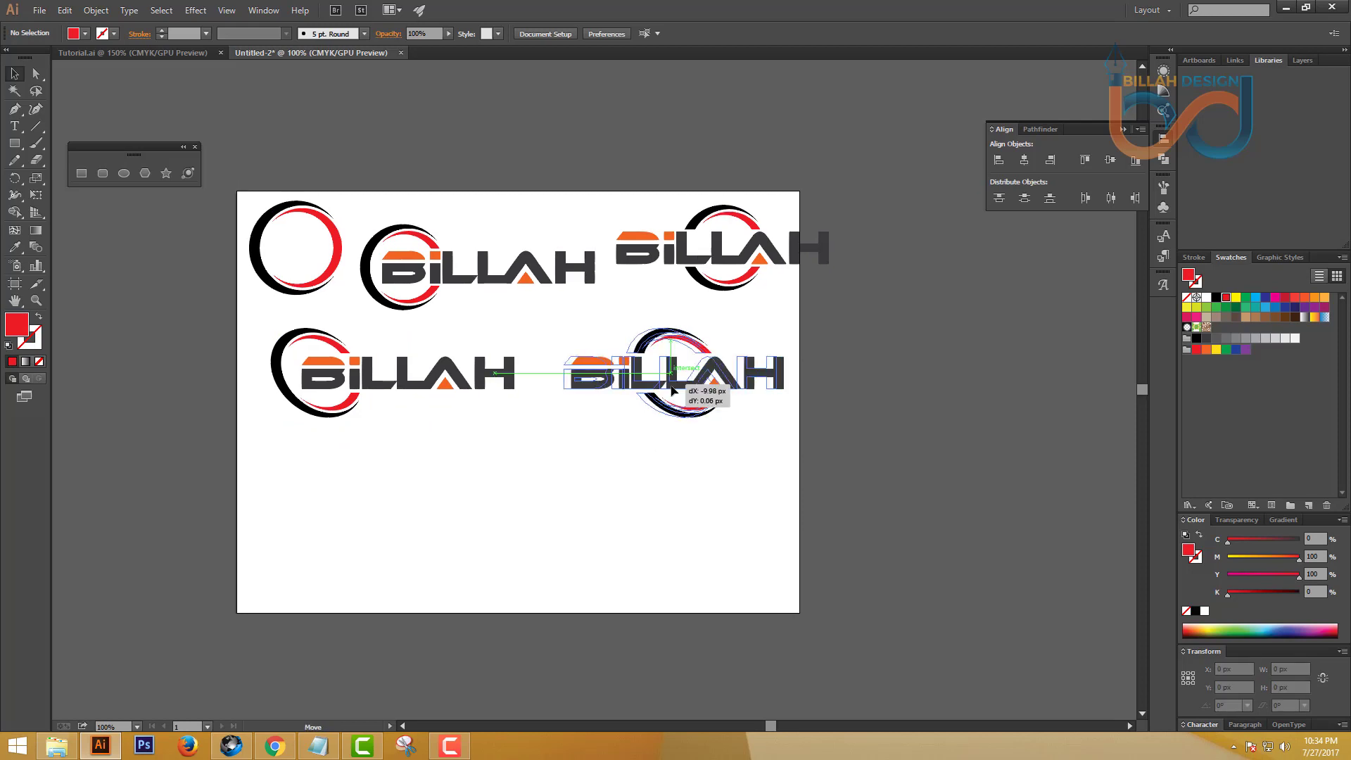
click(725, 468)
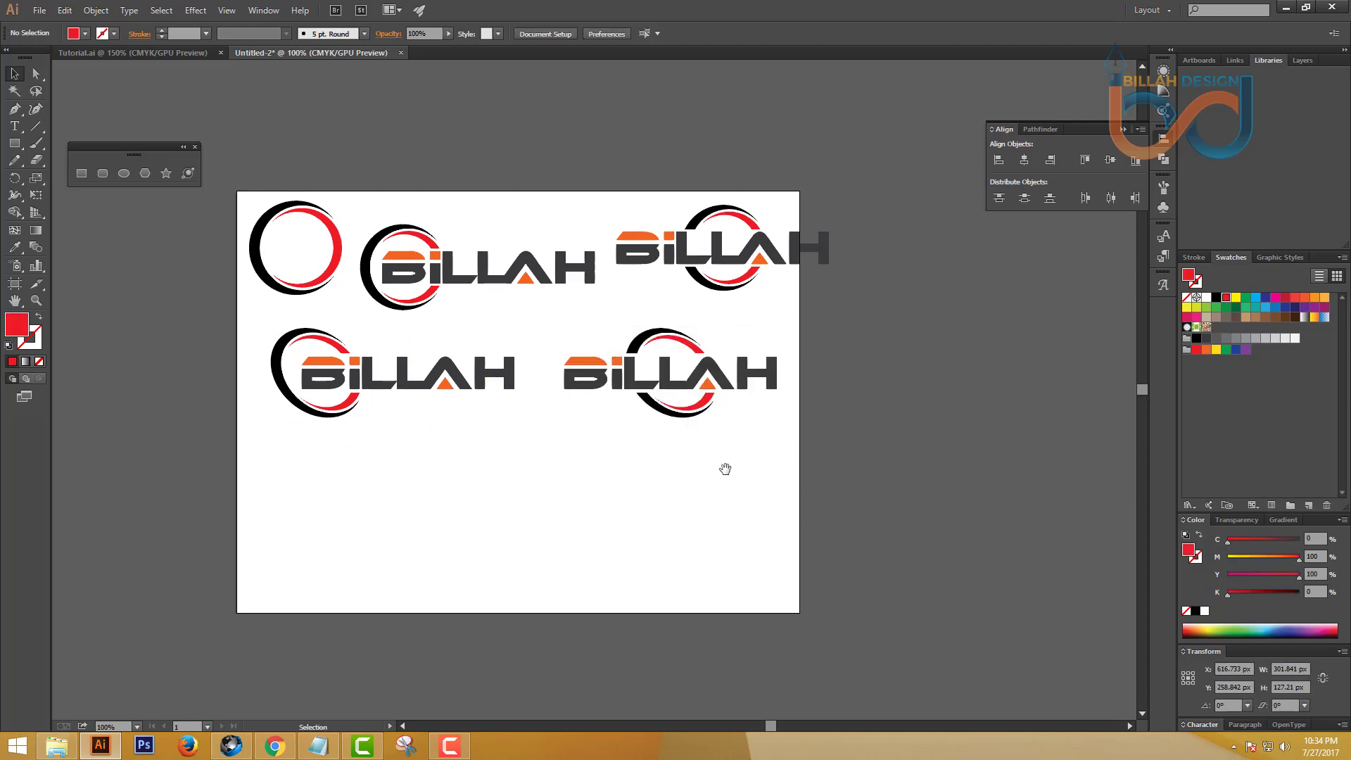
Step: Move the plain circle off the artboard's left side and shift the top two logos left
click(305, 216)
drag(305, 216, 184, 231)
click(494, 265)
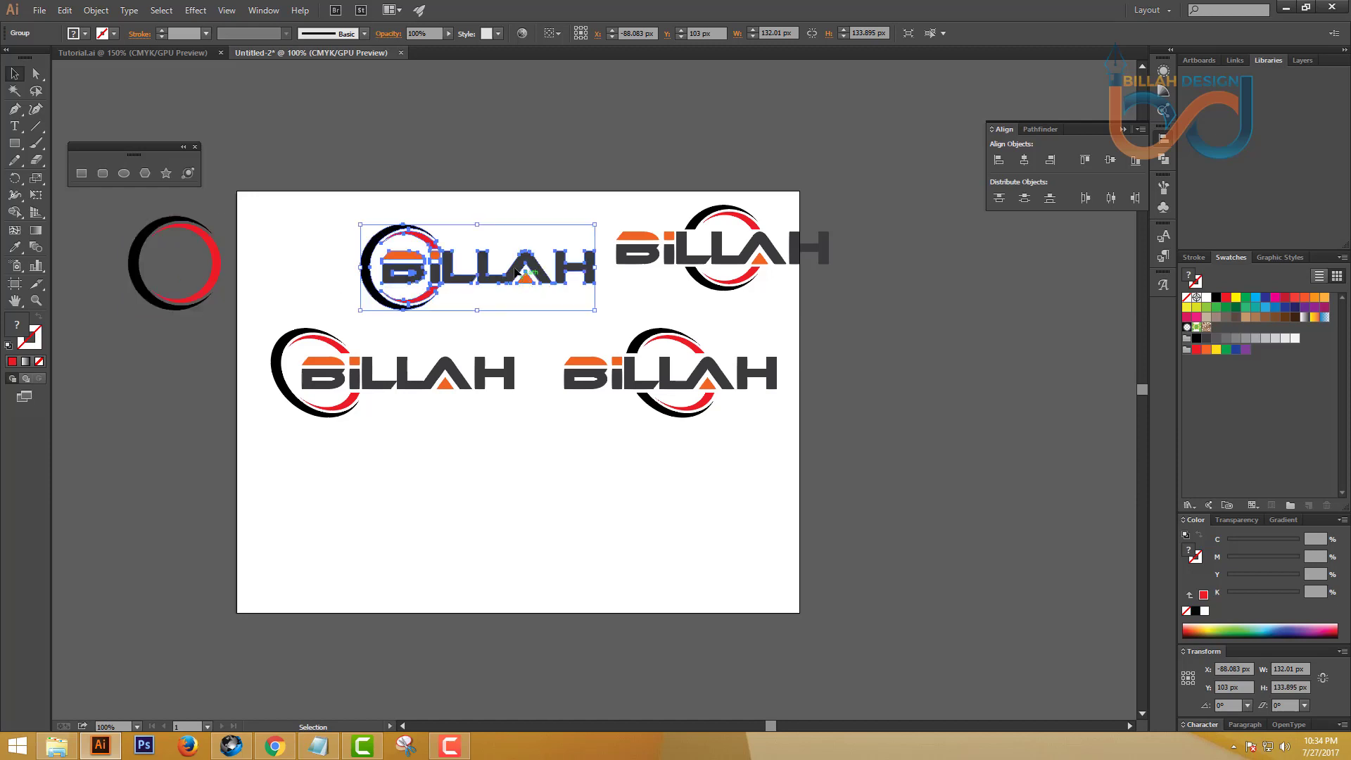
drag(494, 265, 341, 235)
click(579, 314)
drag(747, 275, 682, 273)
click(808, 419)
Step: Fine-tune the two lower logos so they sit evenly in the bottom row
drag(690, 476, 729, 467)
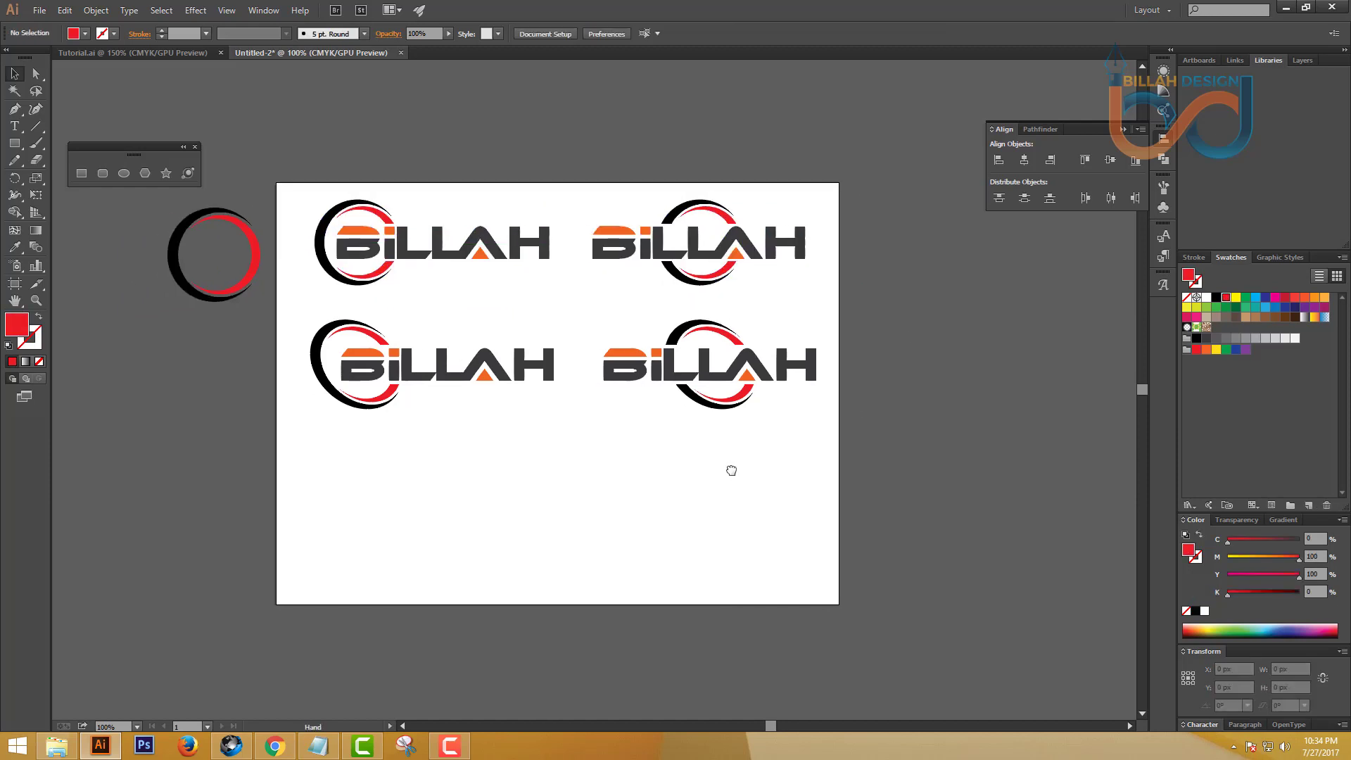
drag(564, 497, 624, 477)
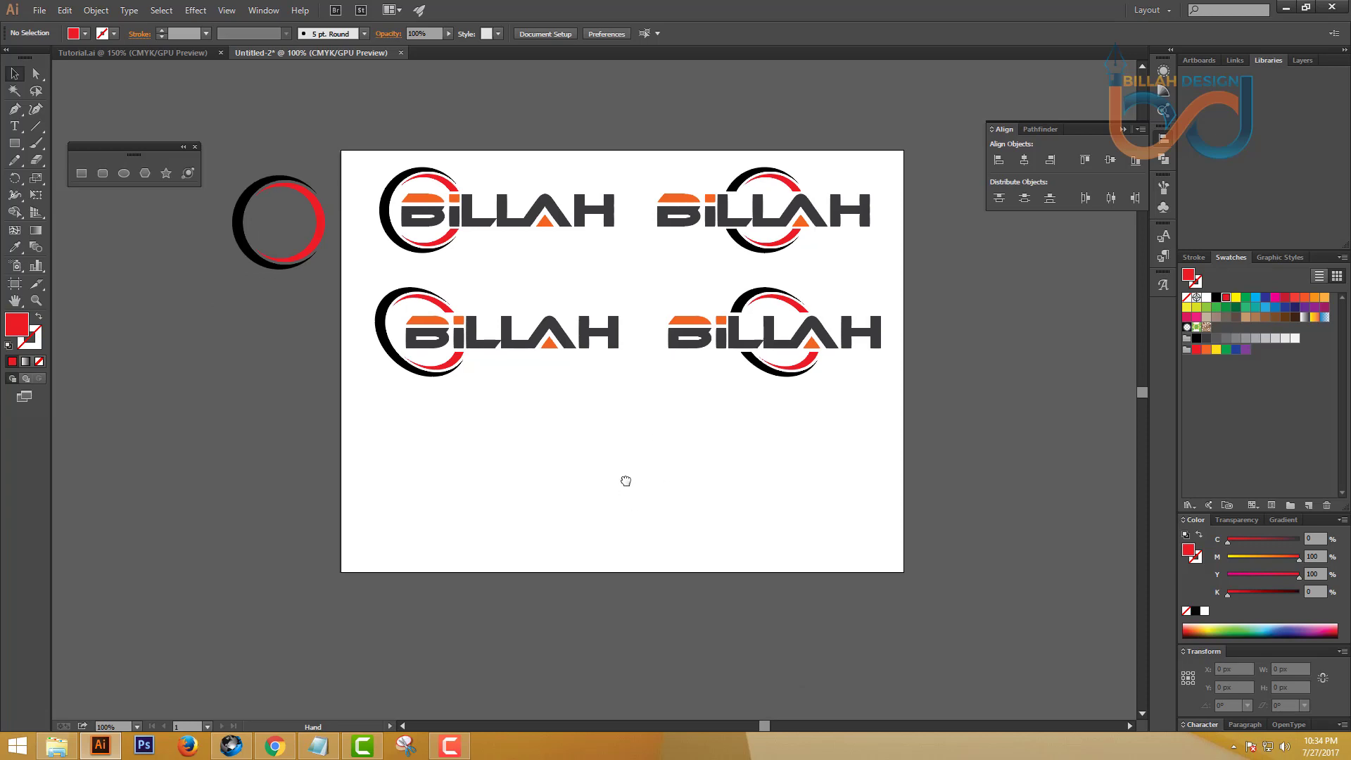
drag(659, 400, 830, 328)
click(830, 440)
drag(644, 434, 648, 443)
drag(363, 425, 584, 327)
drag(596, 344, 597, 338)
click(686, 434)
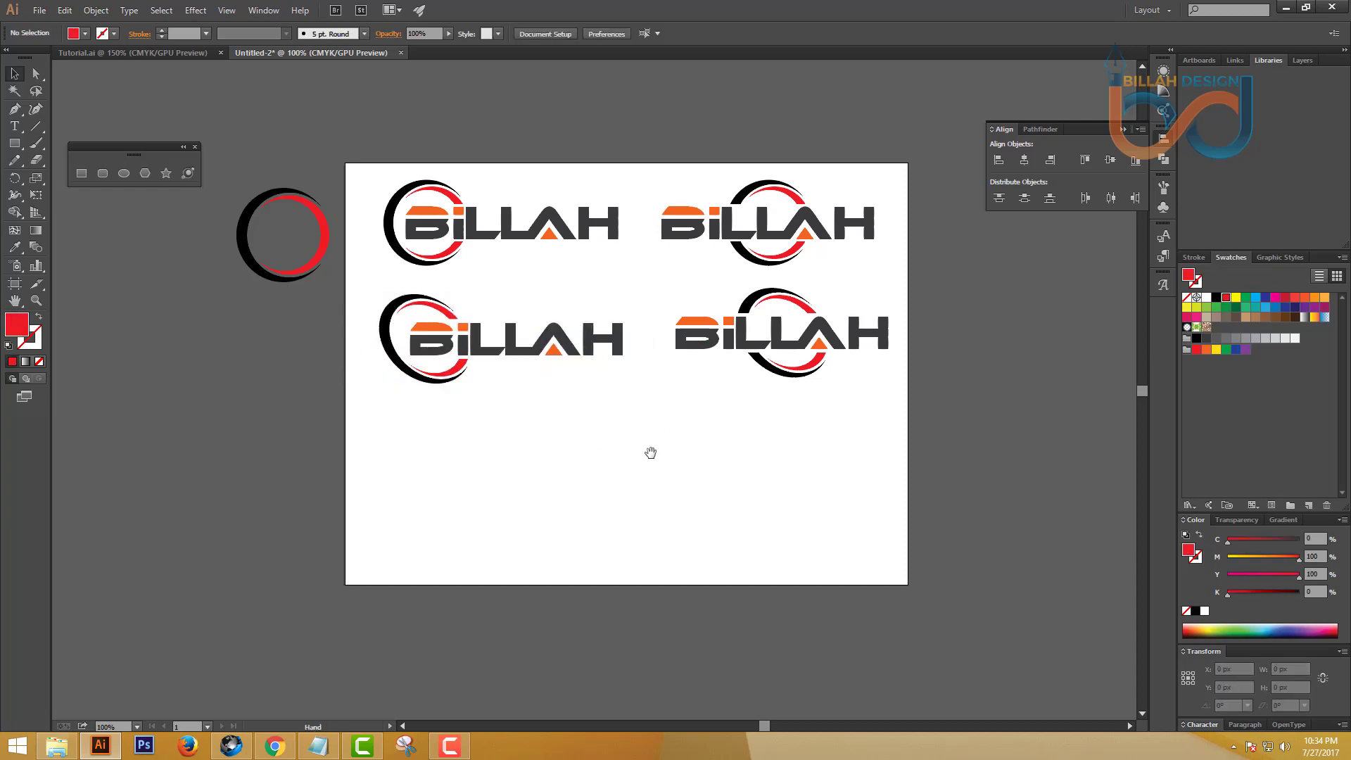
mouse_move(650, 453)
mouse_down()
mouse_move(645, 437)
mouse_move(660, 441)
mouse_up()
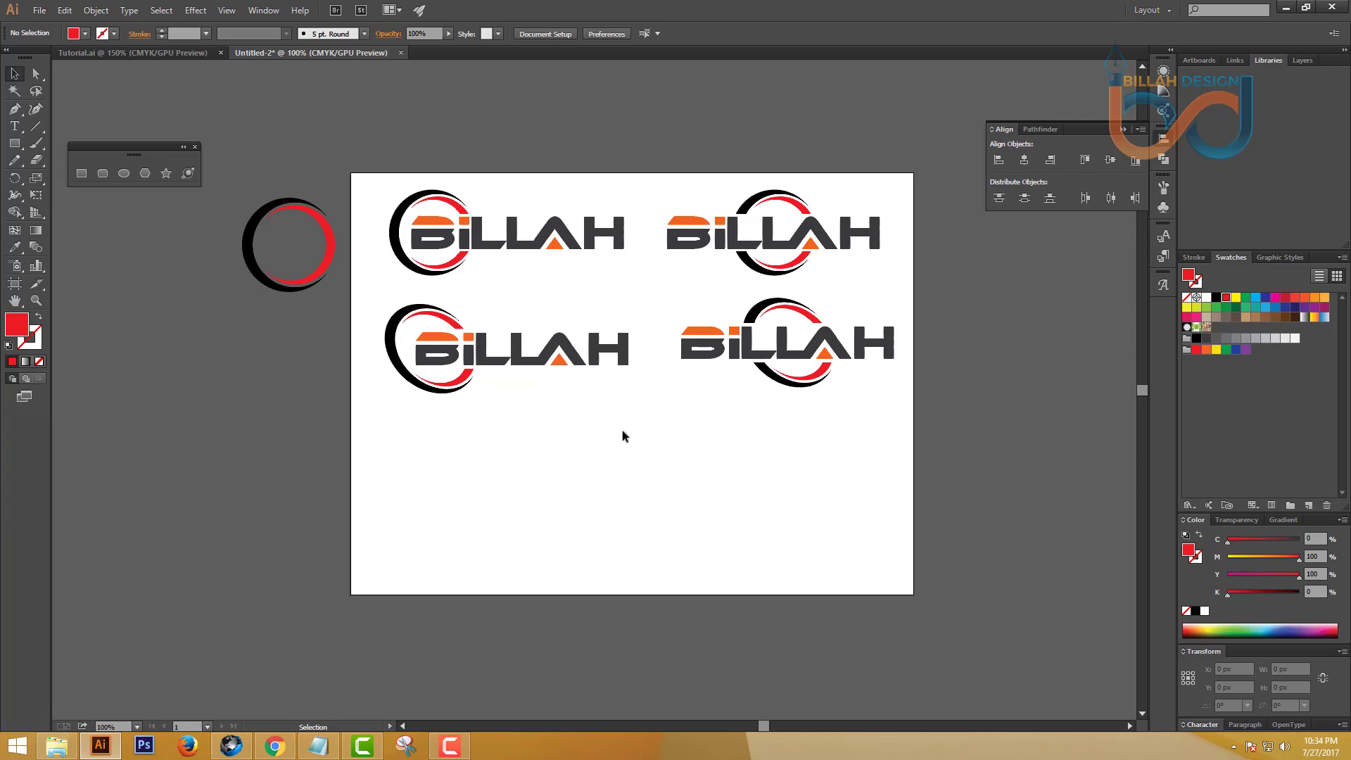
drag(622, 429, 643, 412)
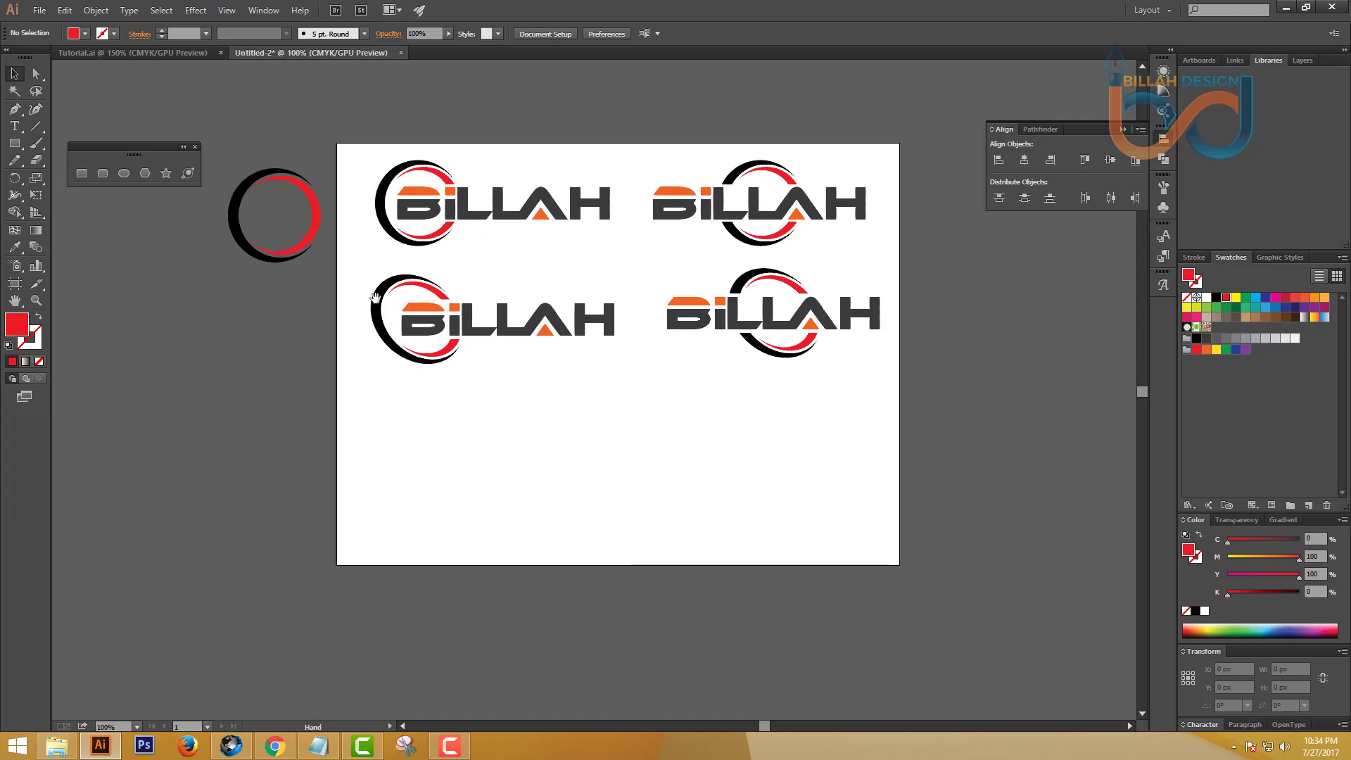
Step: Add a lowercase 'billah' text line below the logos and scale it up
click(14, 126)
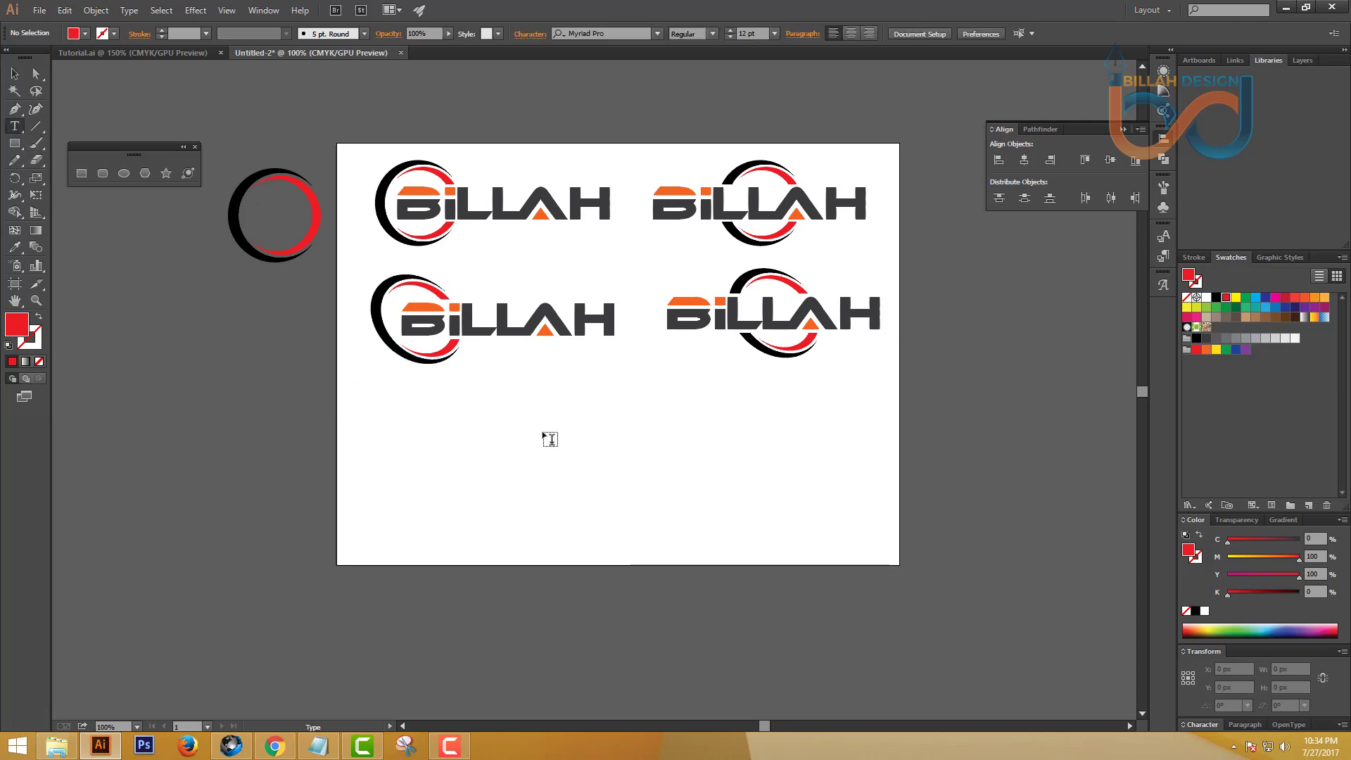
click(500, 430)
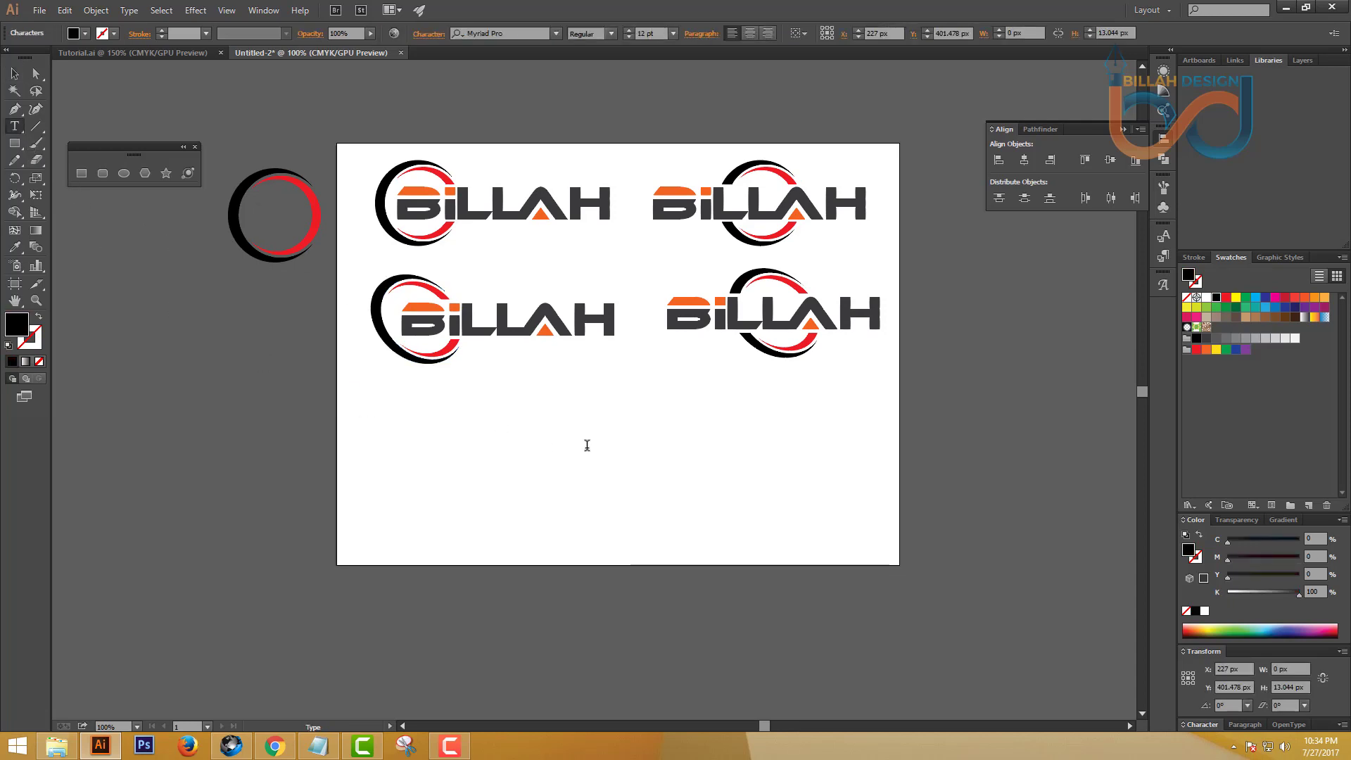
text(billah)
click(14, 73)
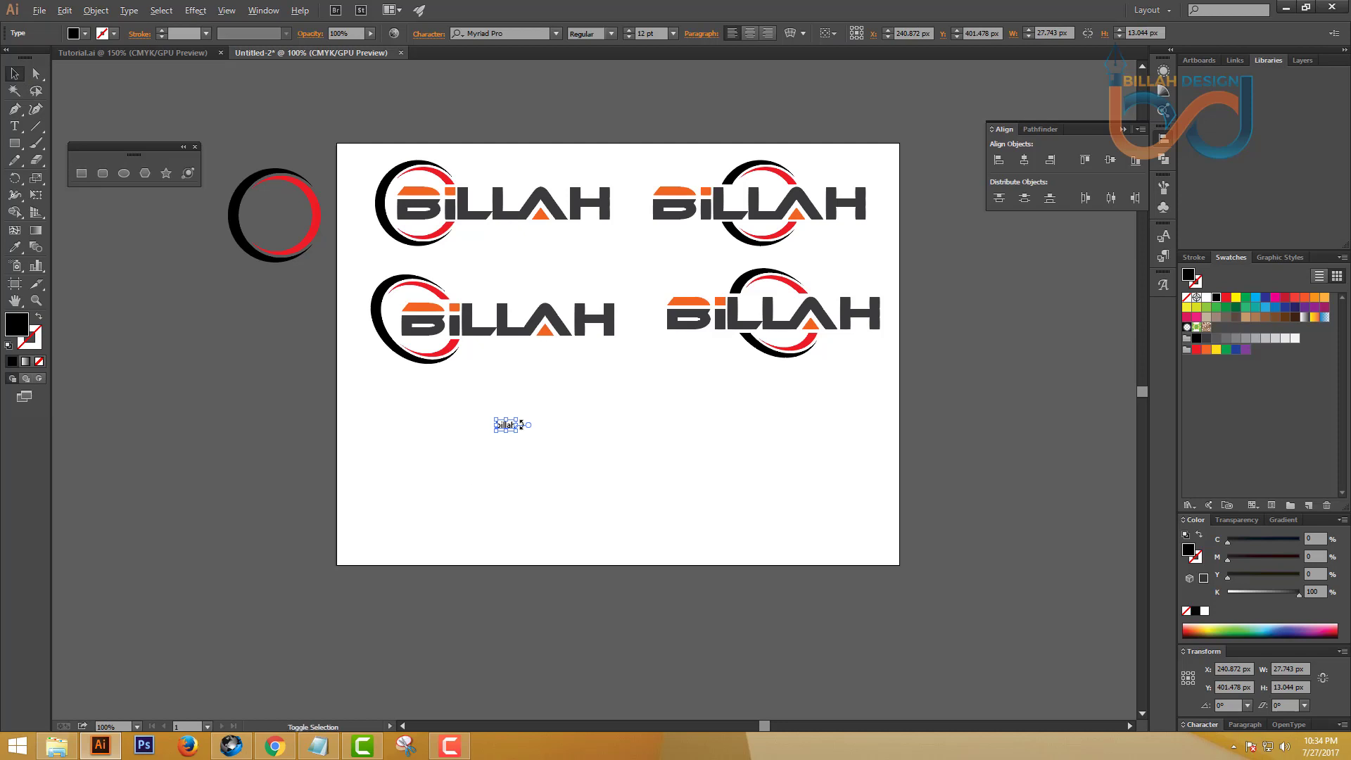
drag(574, 430, 598, 437)
Step: Centre the billah text under the logos, moving it slightly up and right
click(588, 458)
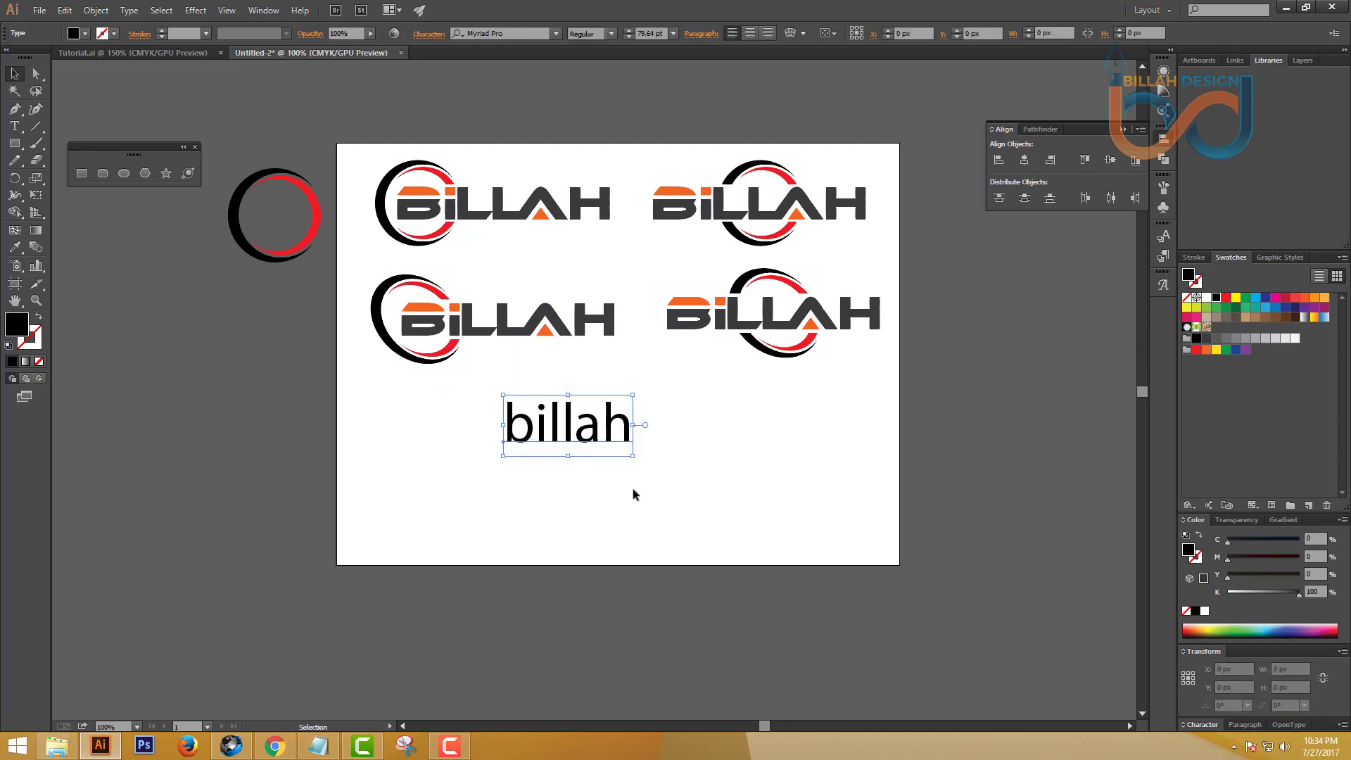
click(633, 488)
click(603, 437)
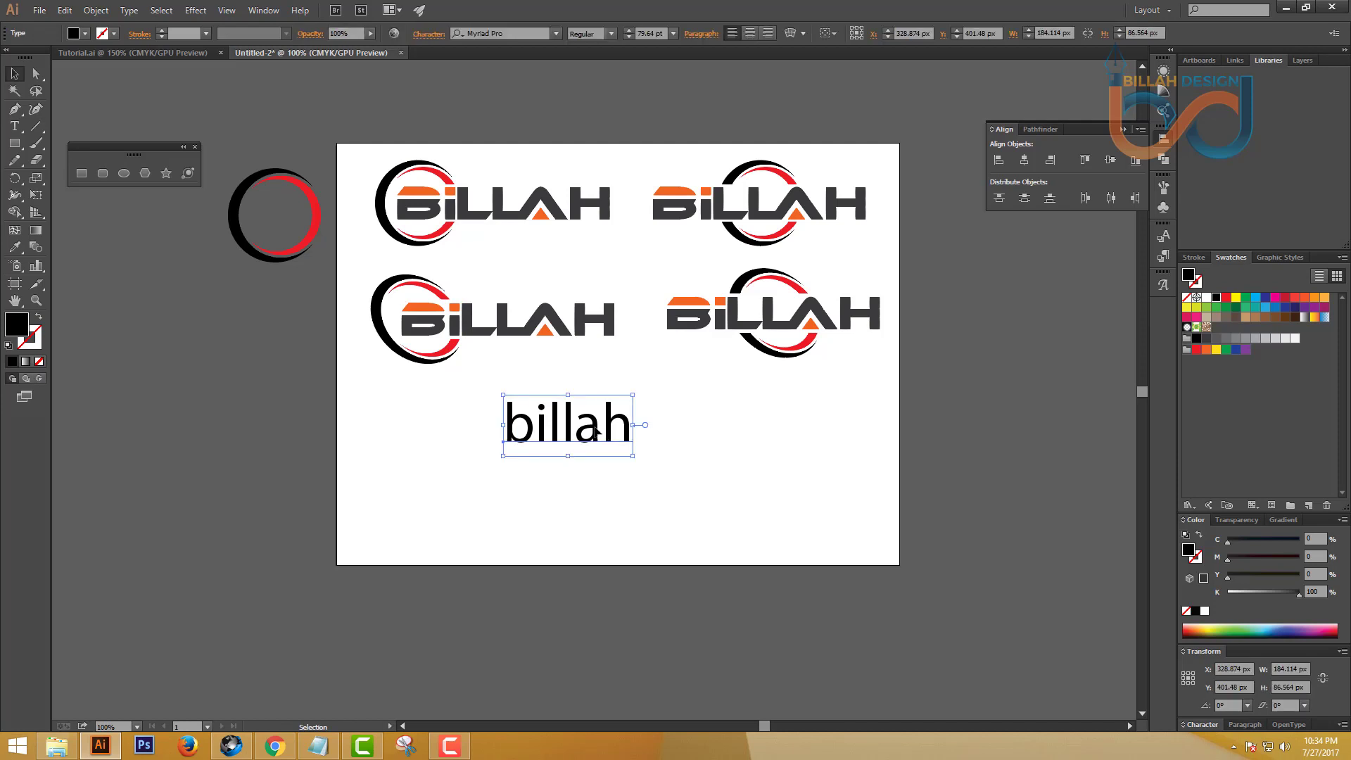
double_click(595, 431)
key(Escape)
click(633, 504)
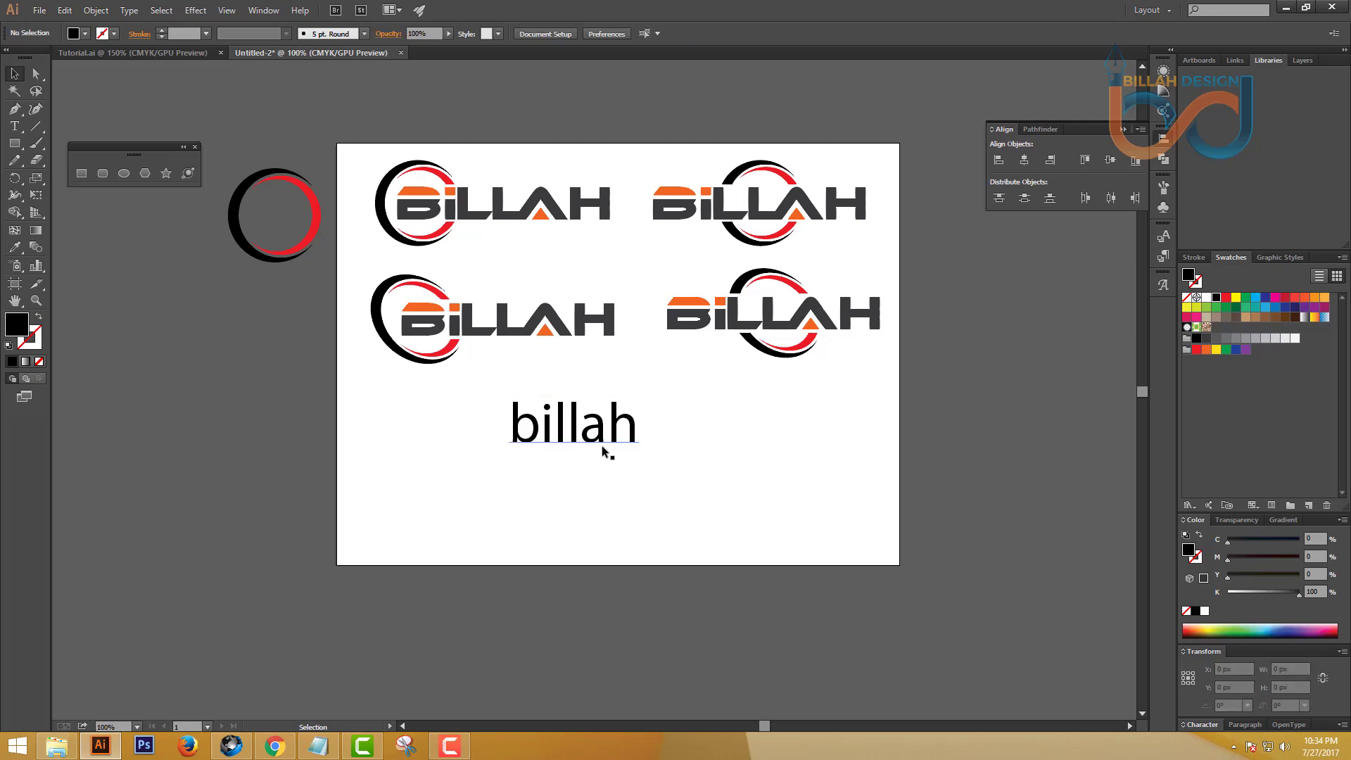
drag(603, 449, 603, 444)
click(615, 486)
click(606, 427)
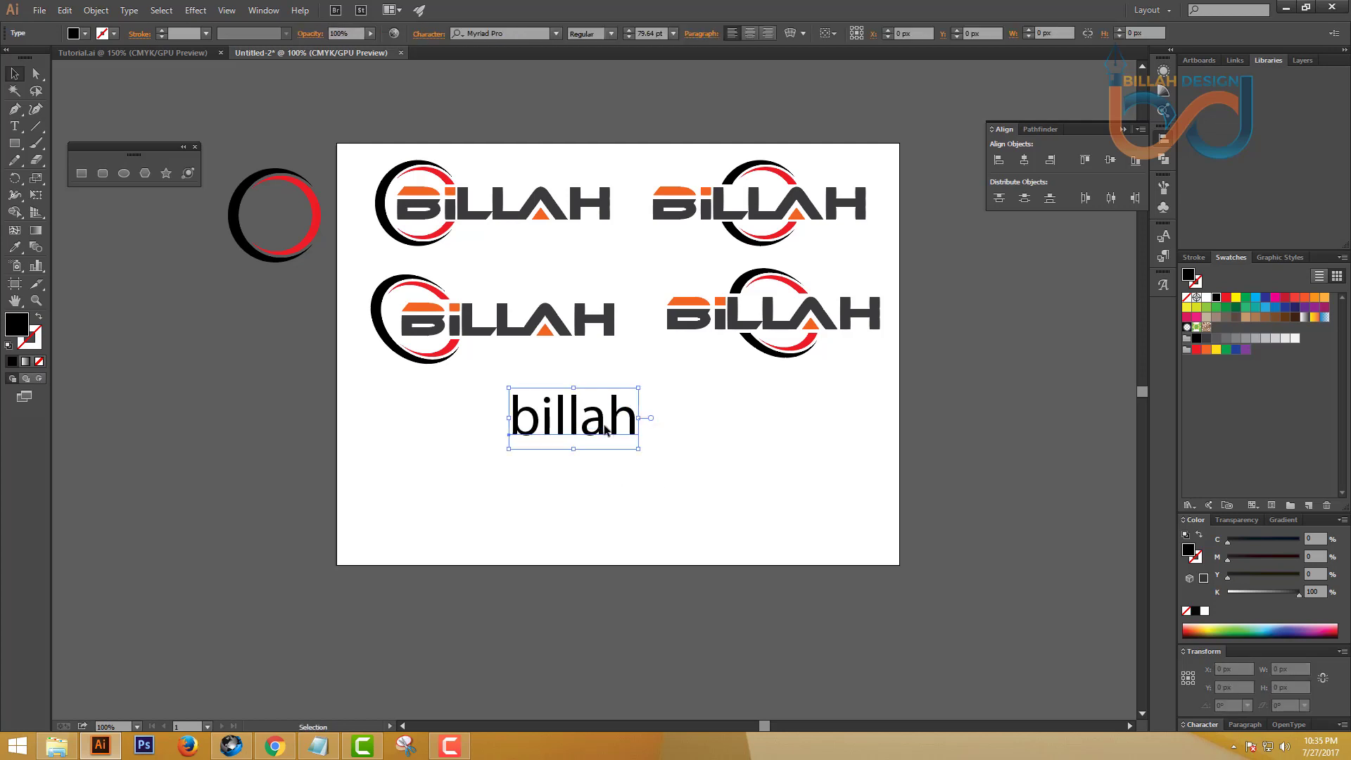
drag(605, 428, 609, 427)
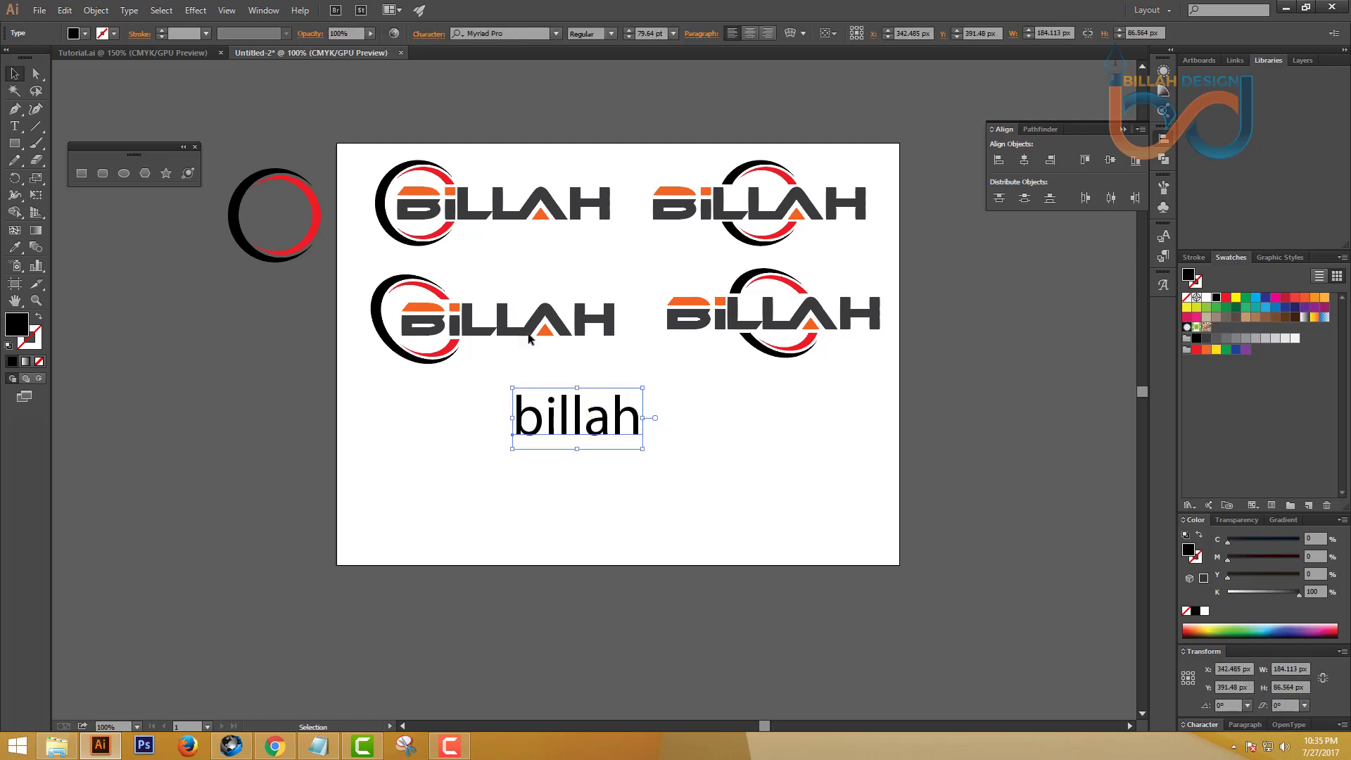
Step: Change the text to UPPERCASE BILLAH via Type > Change Case and shift it up and right
click(129, 12)
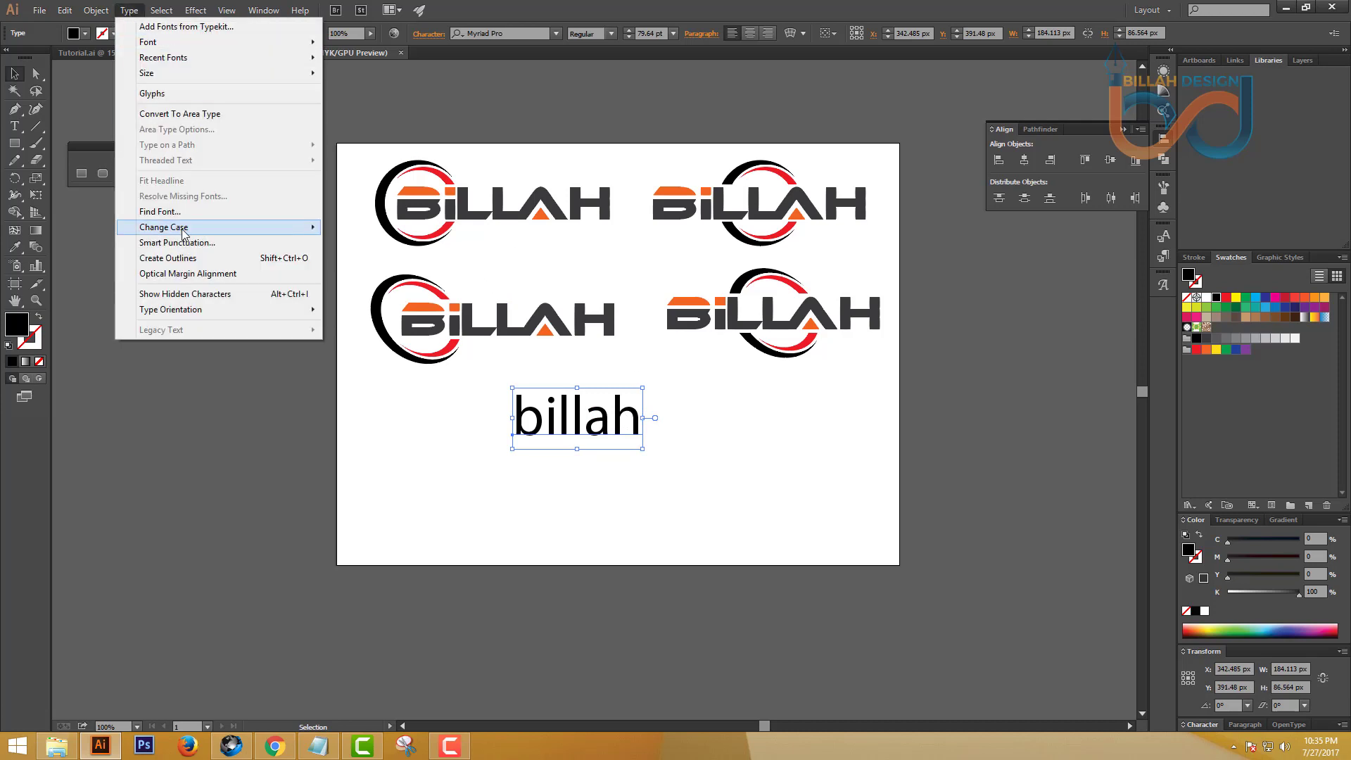
mouse_move(206, 234)
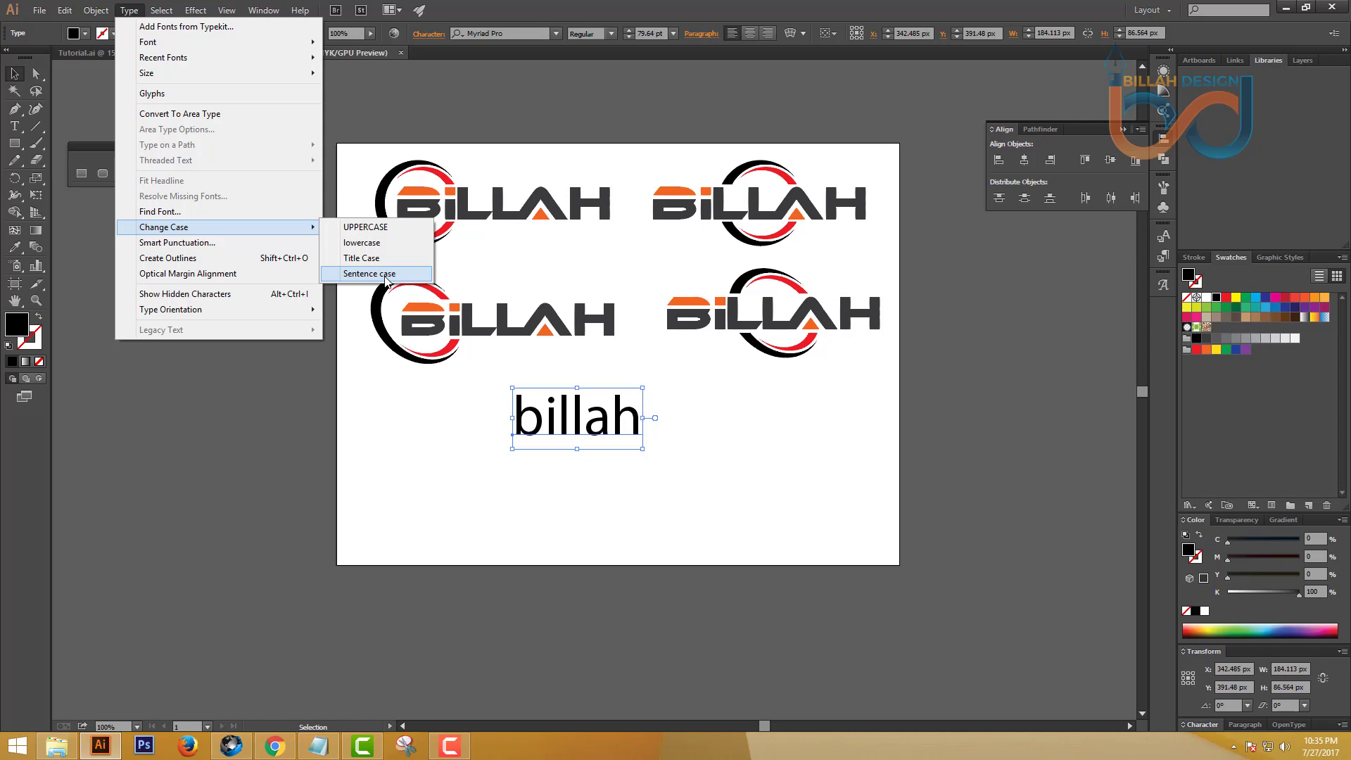
click(381, 228)
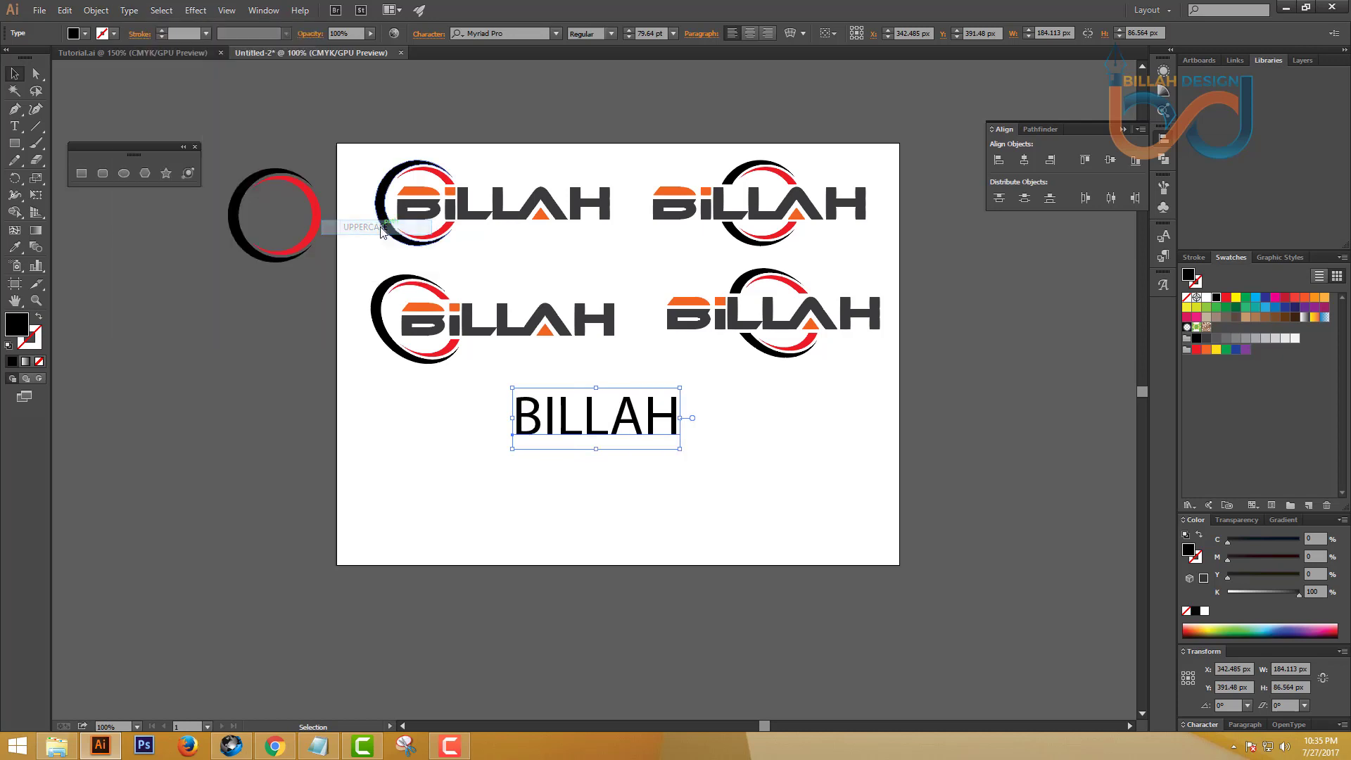
click(660, 494)
drag(642, 429, 656, 418)
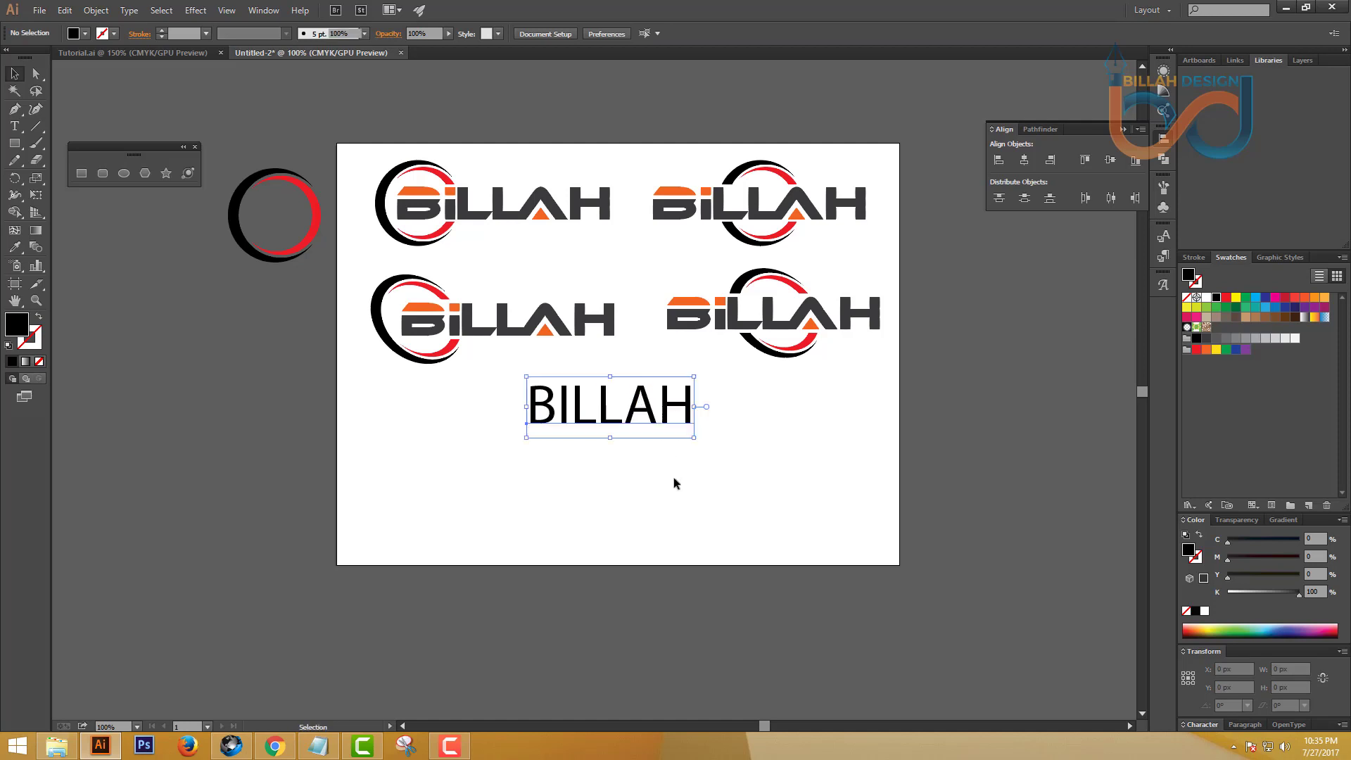
click(674, 478)
click(651, 410)
Step: Set the BILLAH text to Century Gothic Regular and move it down and left
right_click(651, 407)
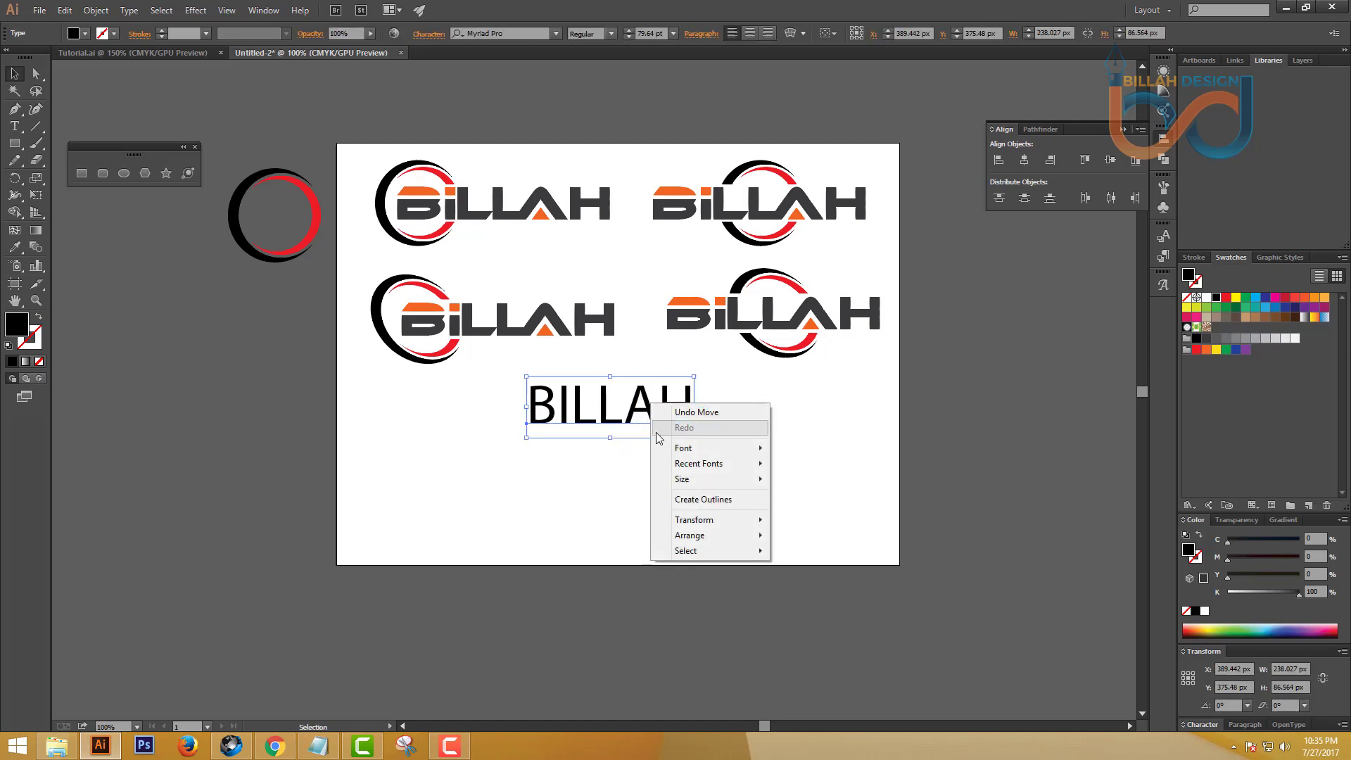
click(595, 475)
click(596, 475)
right_click(653, 412)
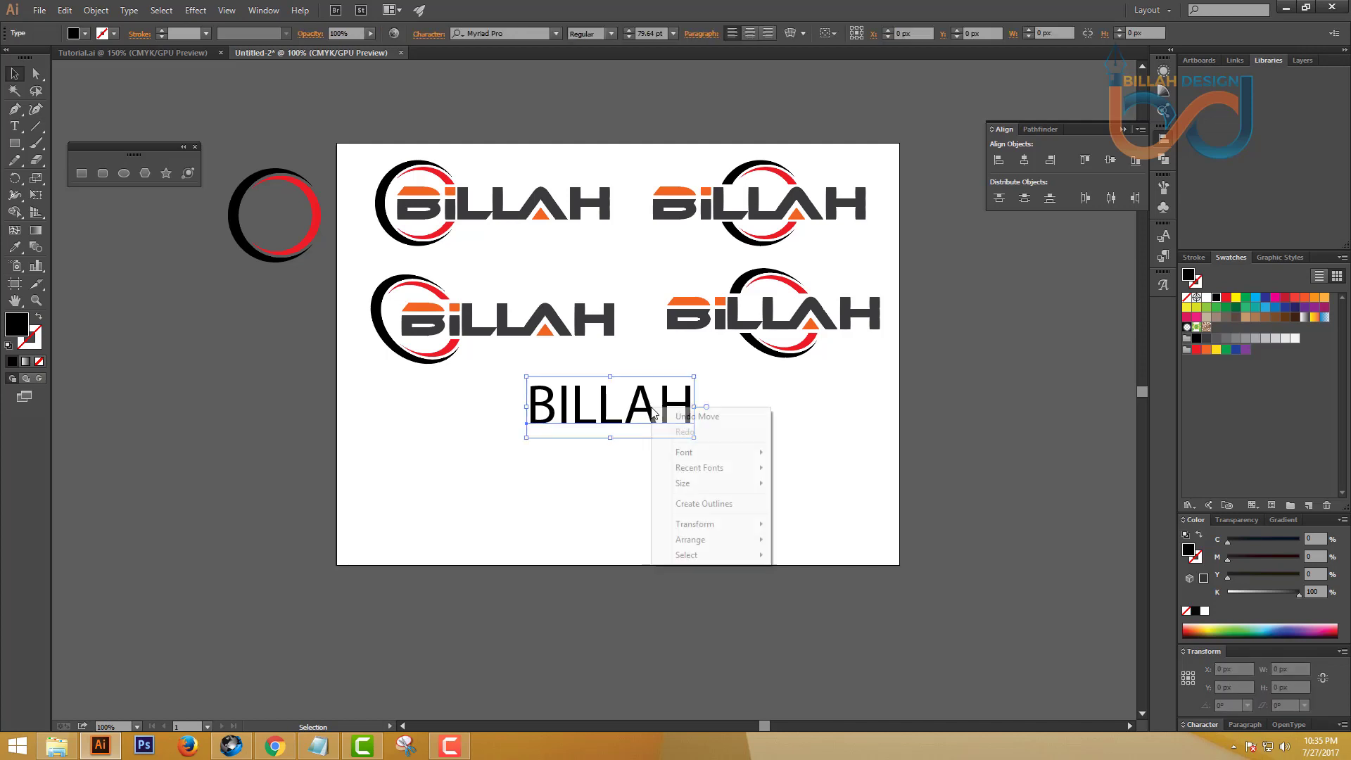
mouse_move(690, 456)
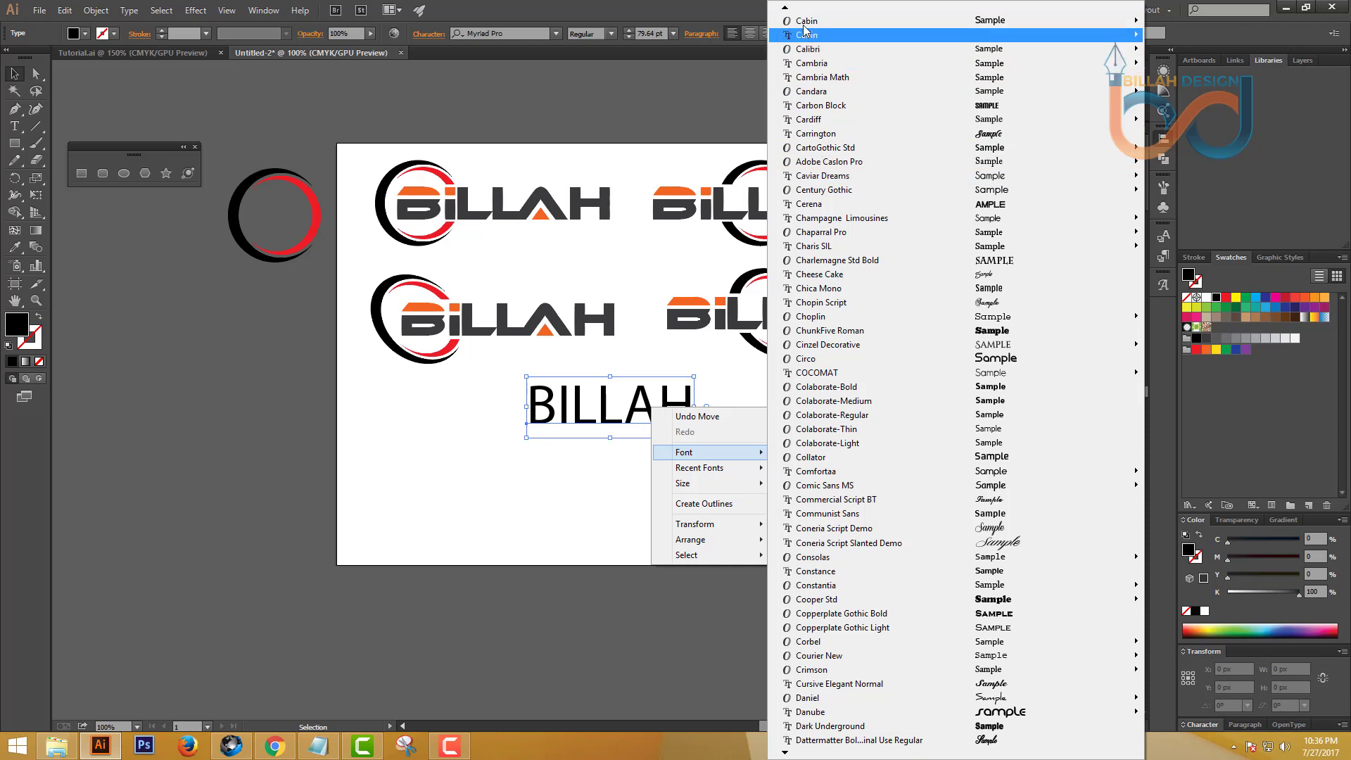
key(Down)
key(Down)
key(Down)
key(Down)
key(Down)
key(Down)
key(Down)
key(Down)
key(Down)
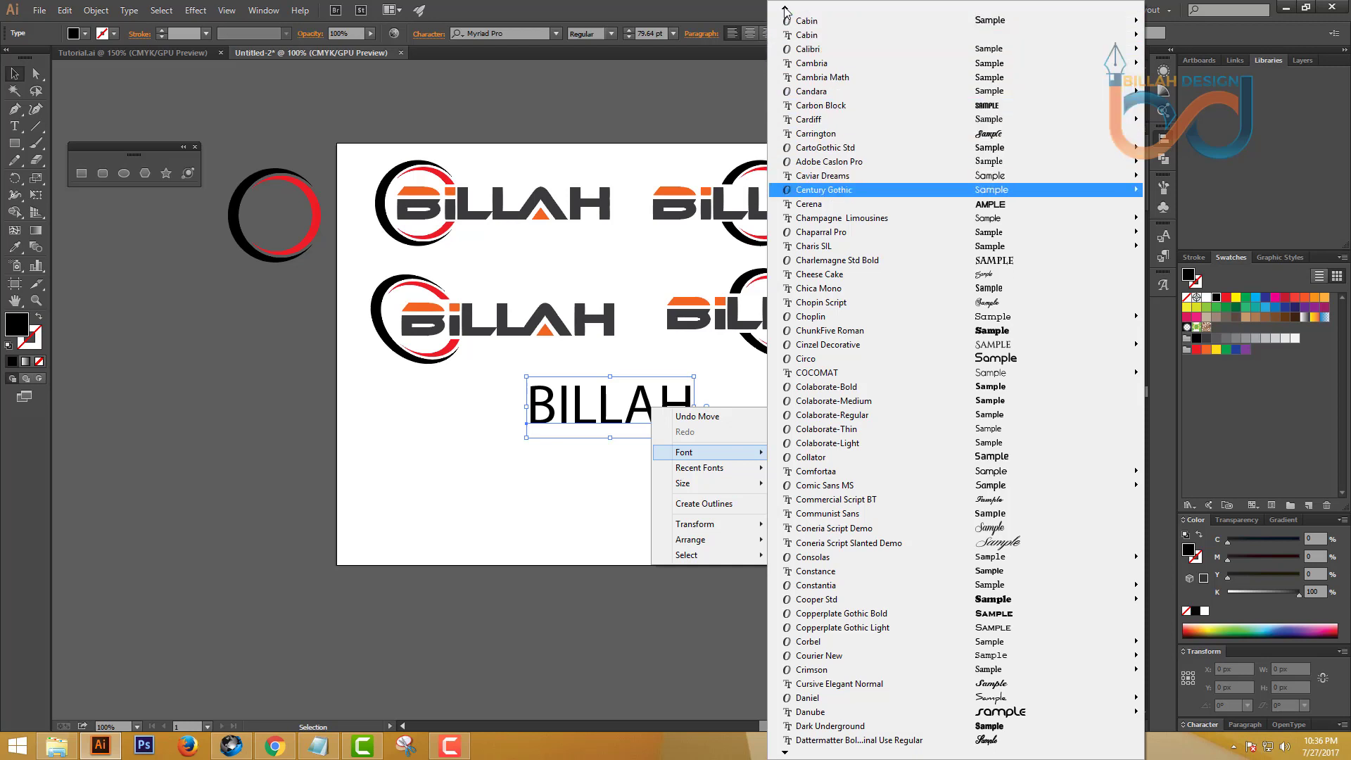
mouse_move(832, 198)
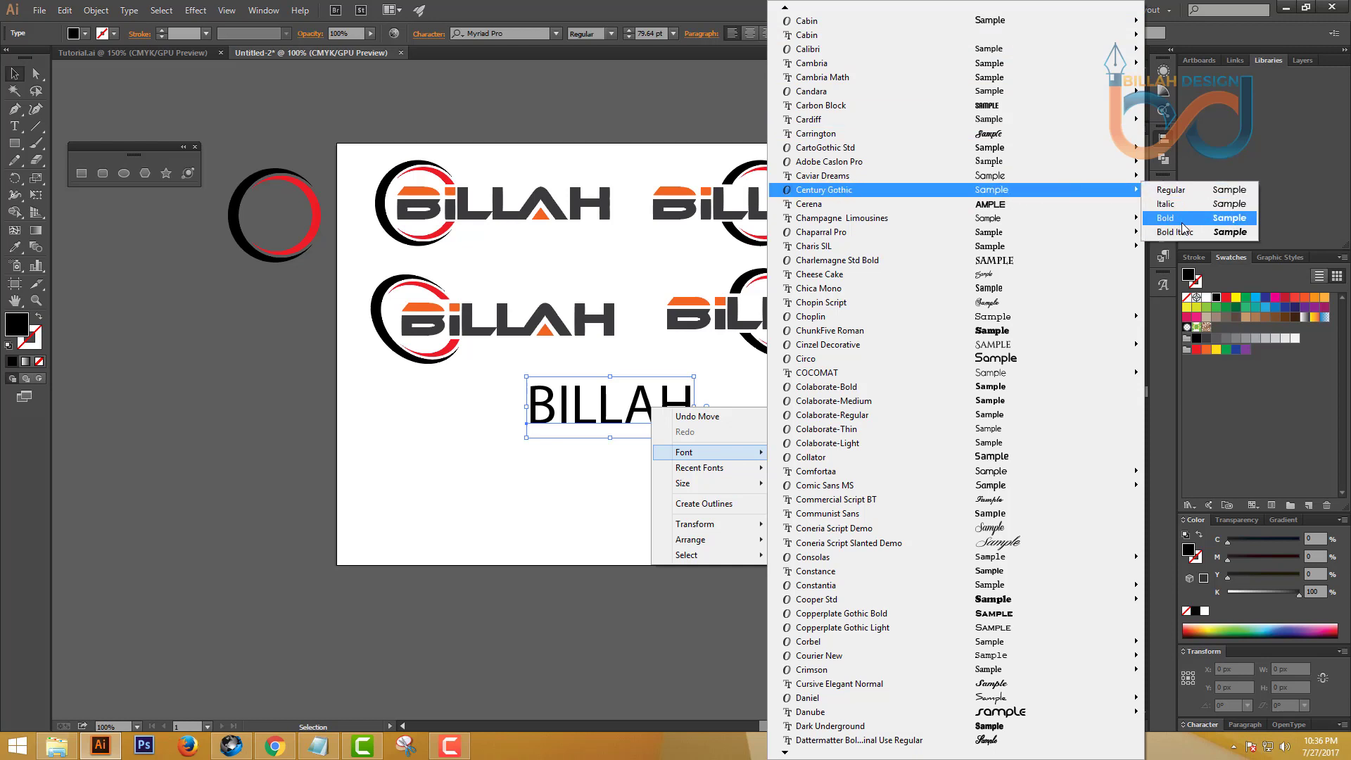
click(1182, 190)
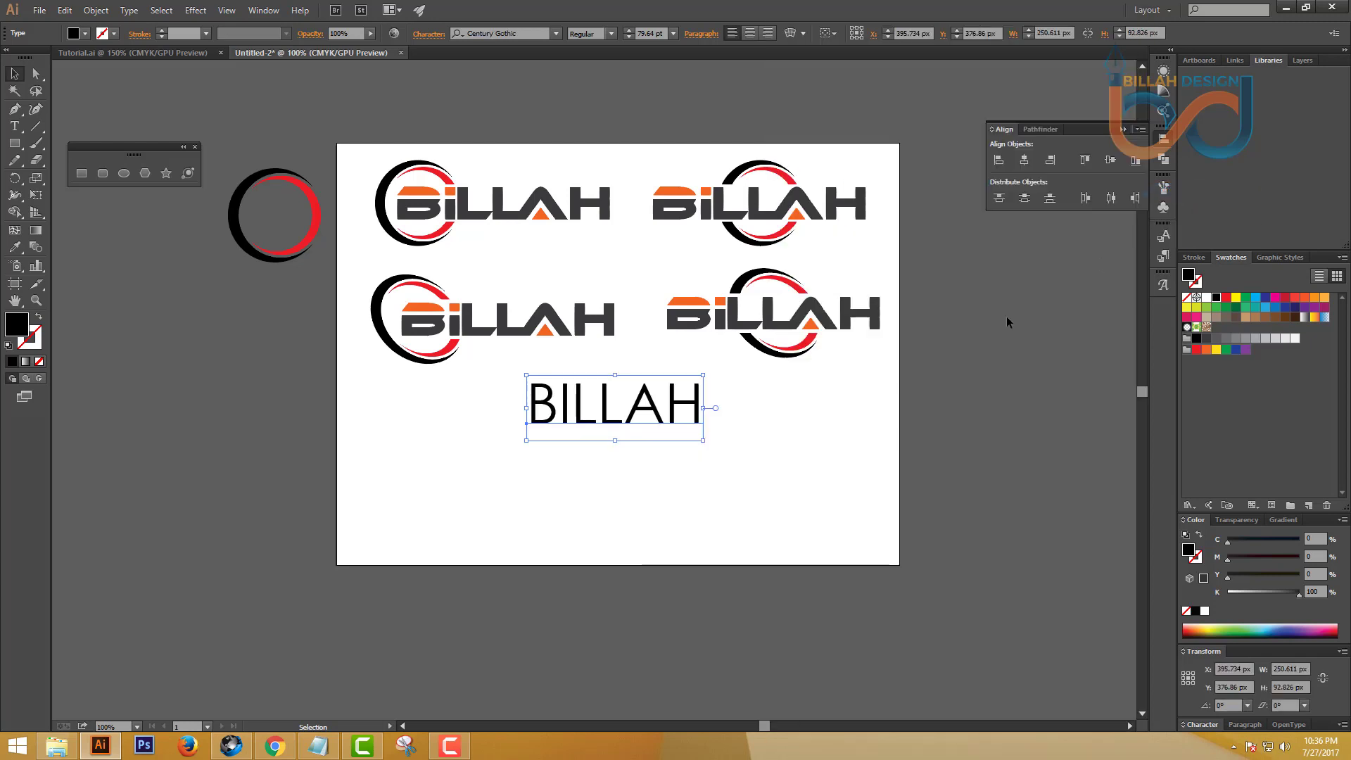
click(739, 423)
drag(699, 411, 690, 449)
Step: Shift the BILLAH text about 15 px right and reselect it
click(747, 492)
scroll(739, 462, down, 1)
click(720, 470)
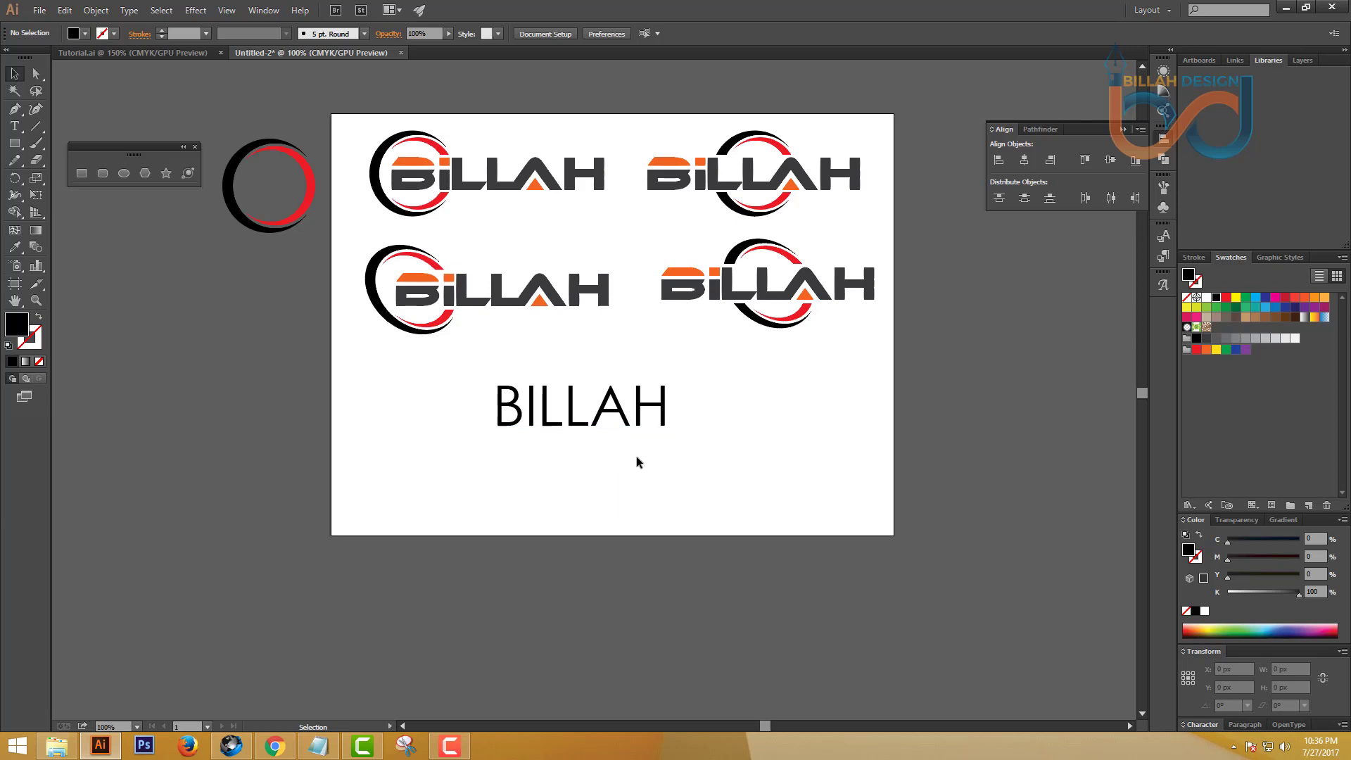
drag(581, 427, 604, 426)
click(624, 471)
click(614, 472)
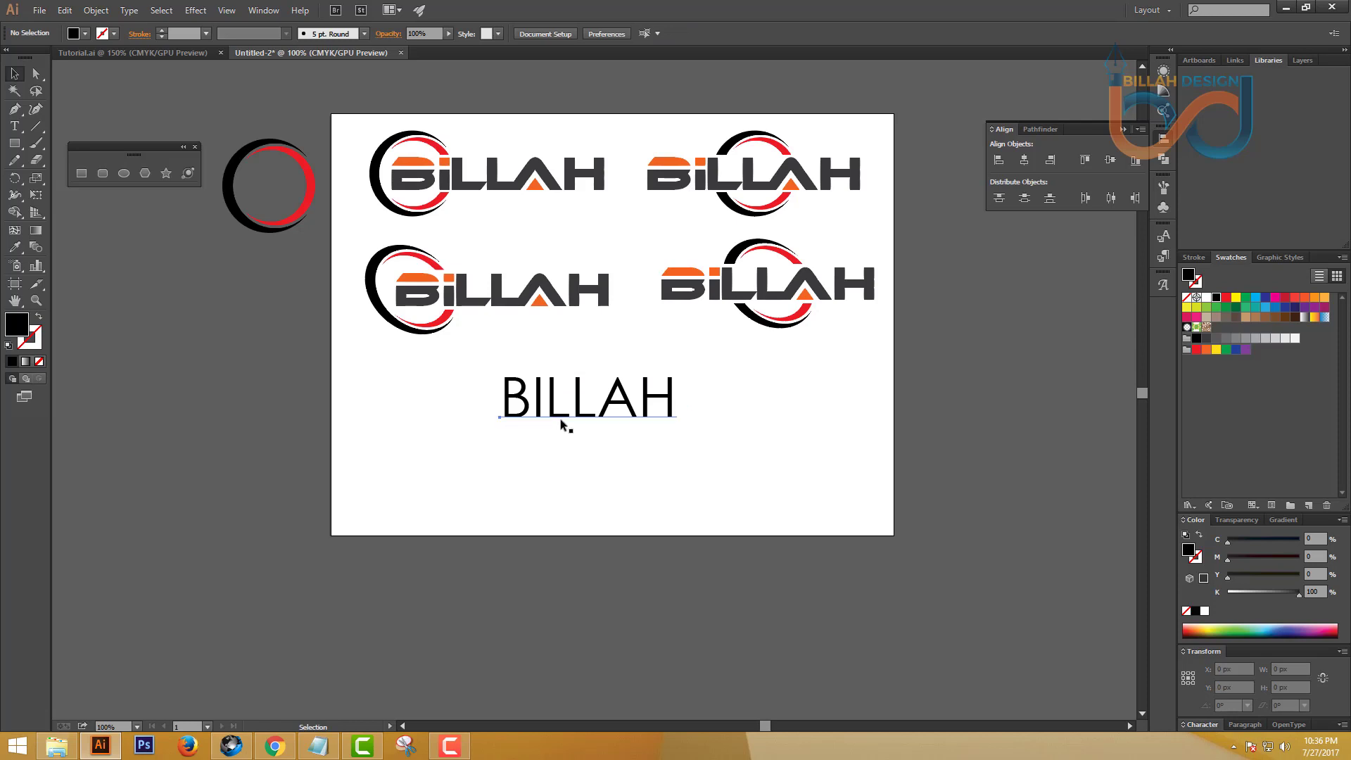
click(561, 417)
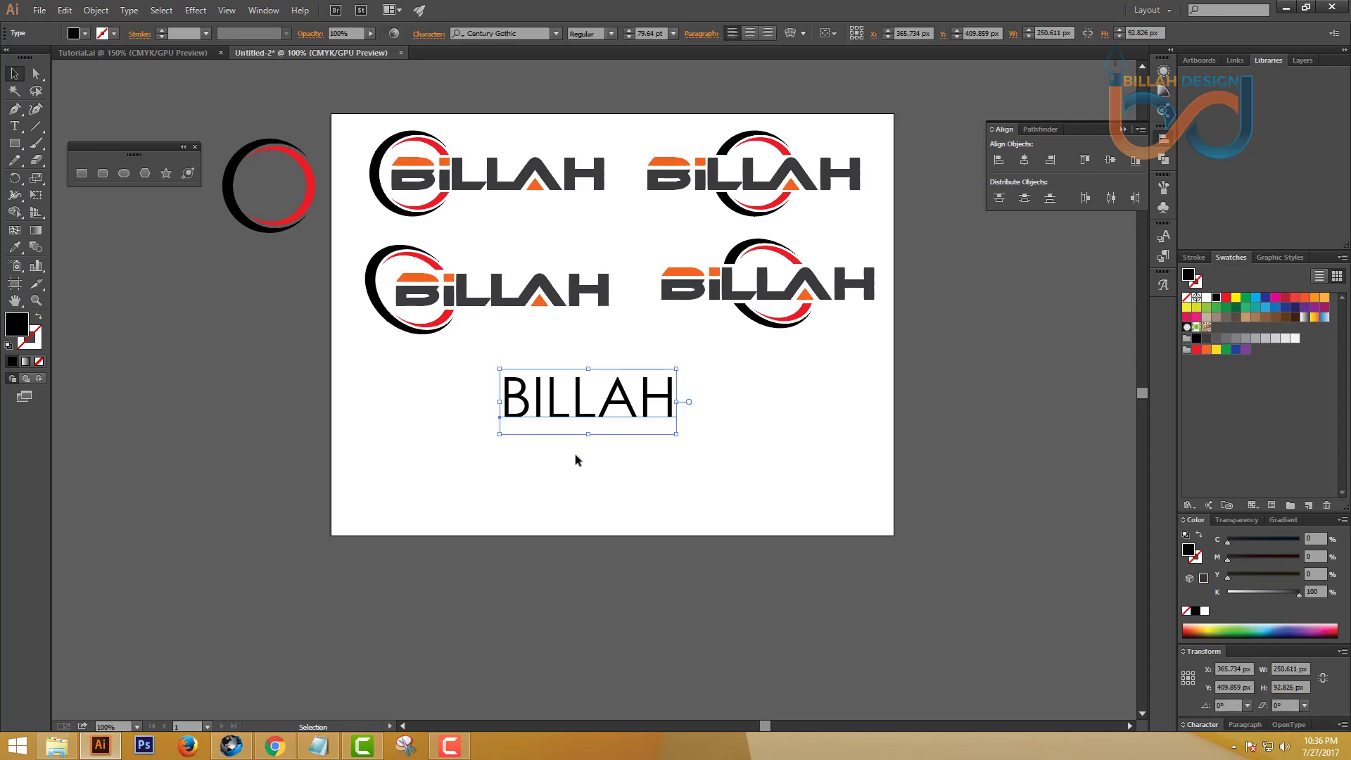
click(578, 481)
click(546, 386)
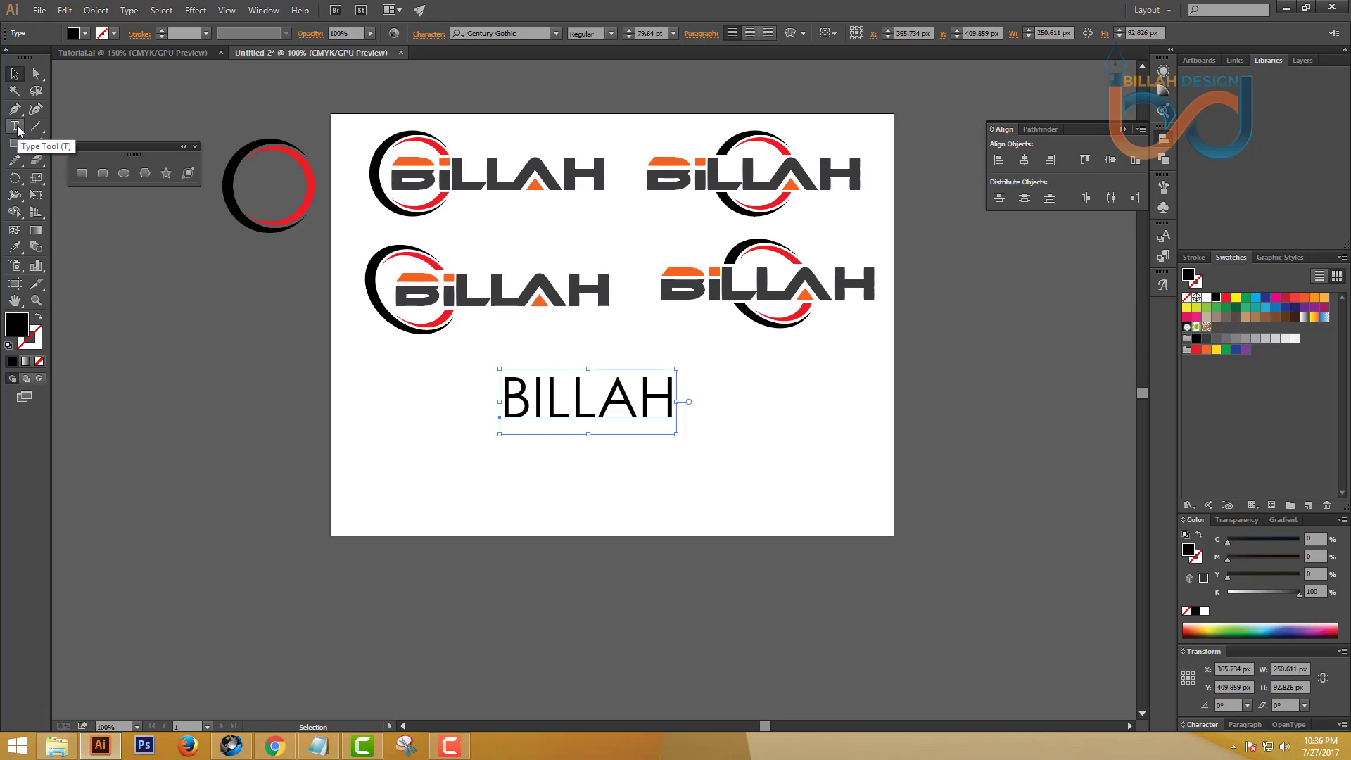
Step: Insert spaces between the letters so the text reads B I L L A H
click(17, 127)
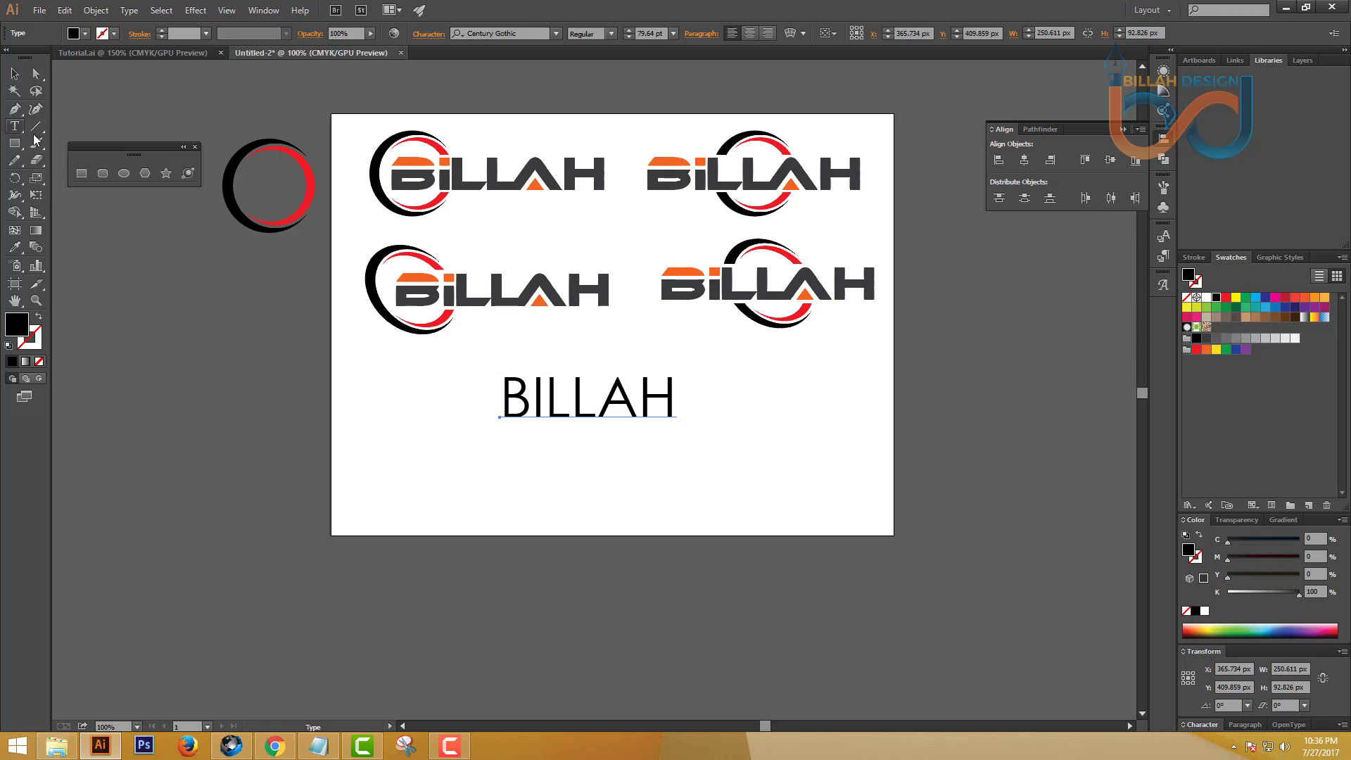
click(533, 403)
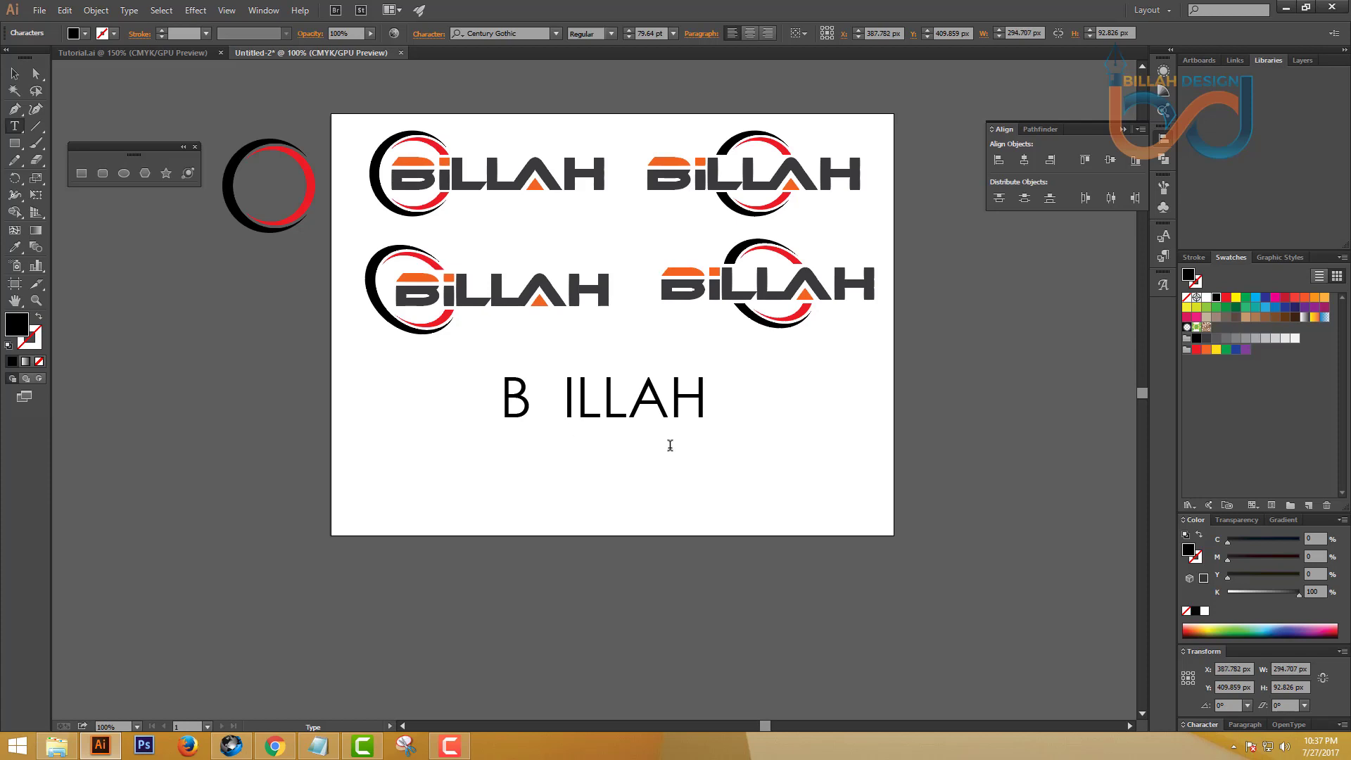
key(Right)
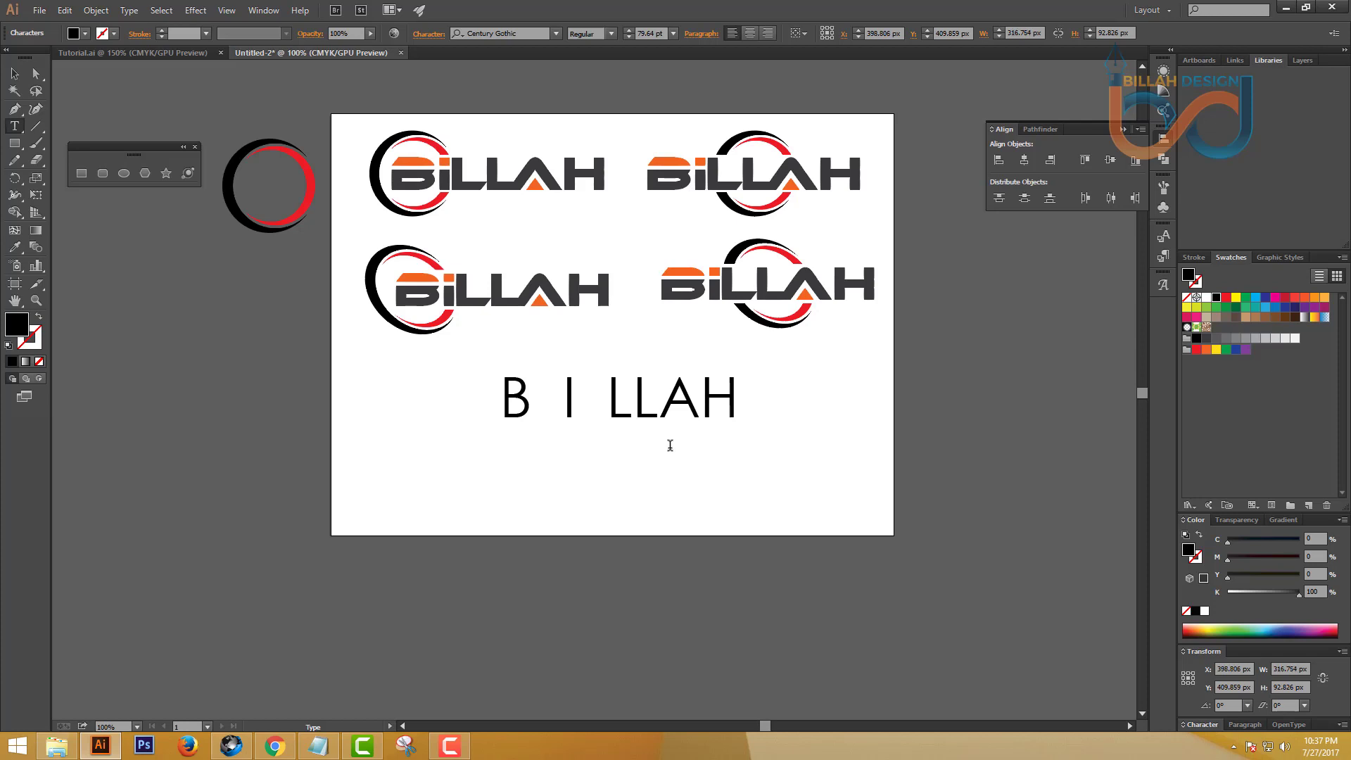
key(Right)
key(Right)
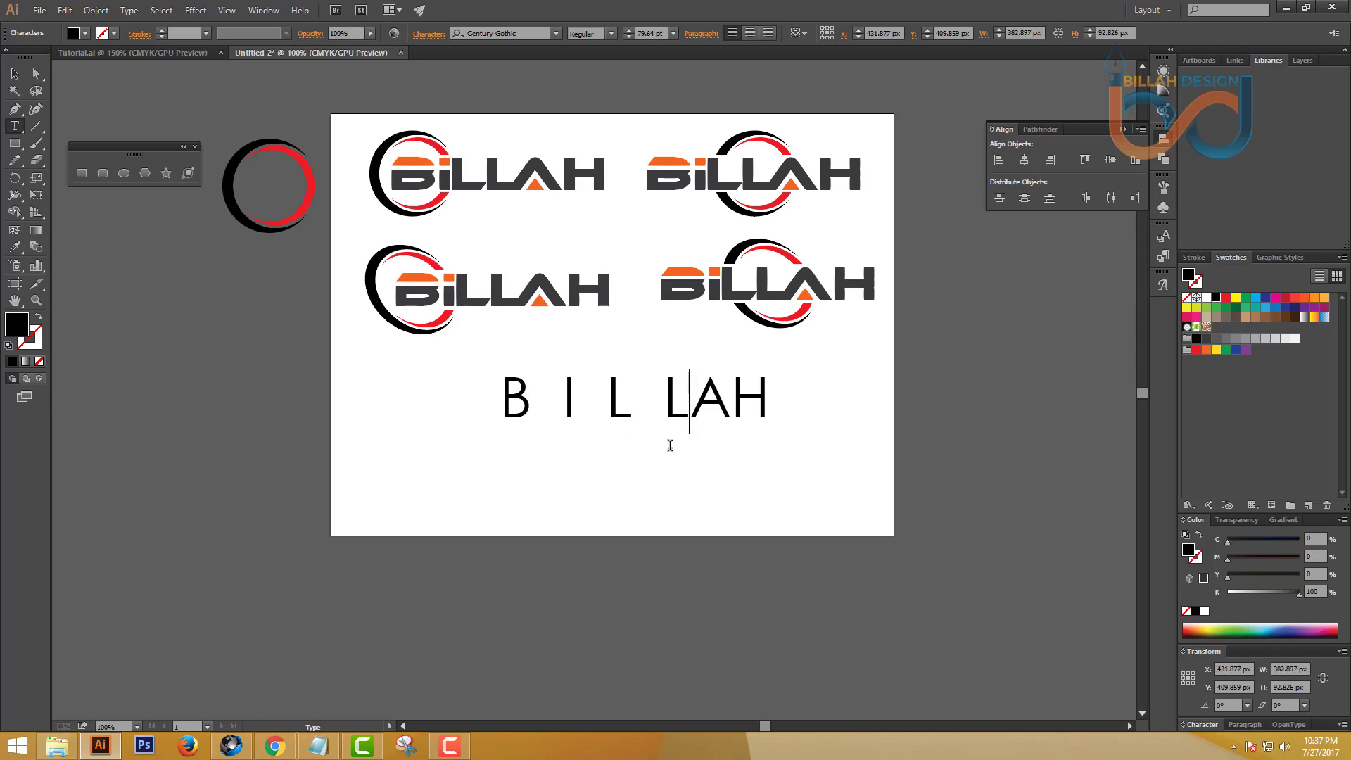
key(Right)
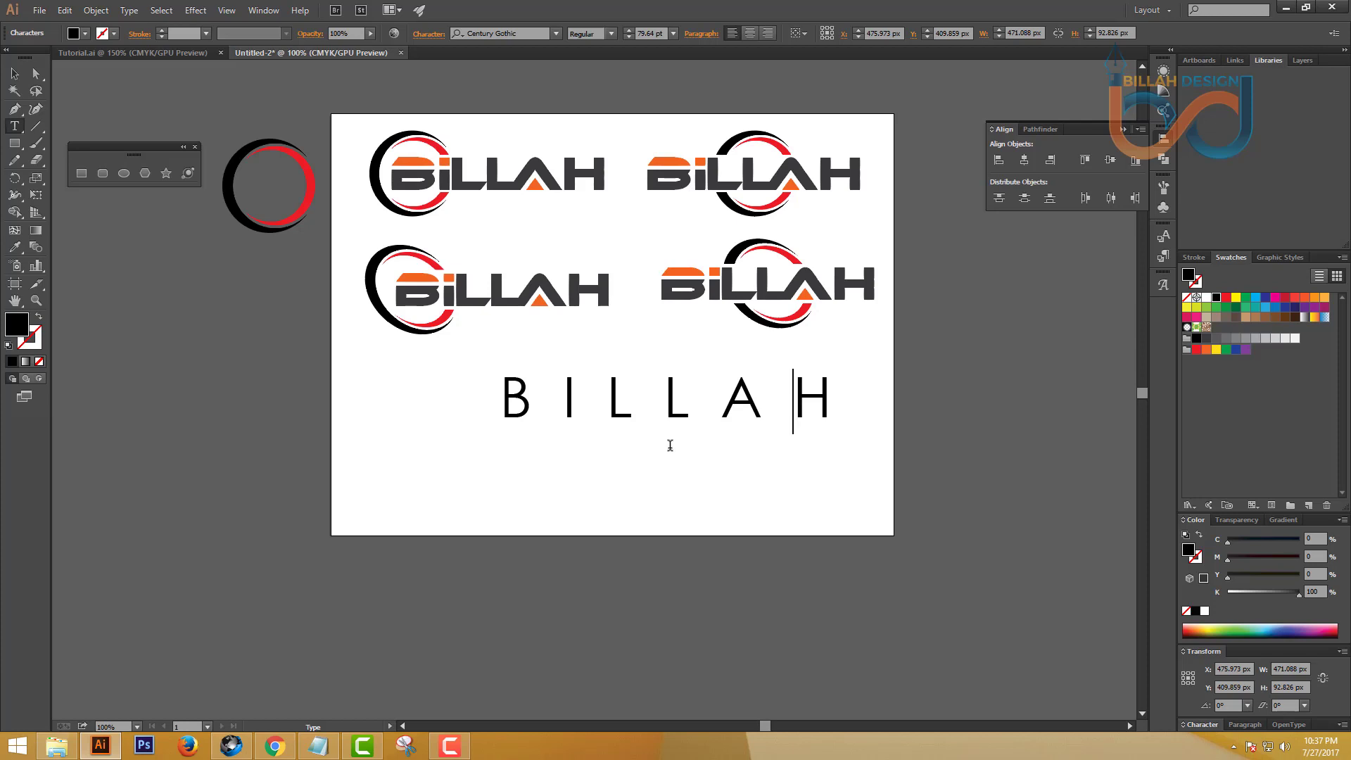
key(Escape)
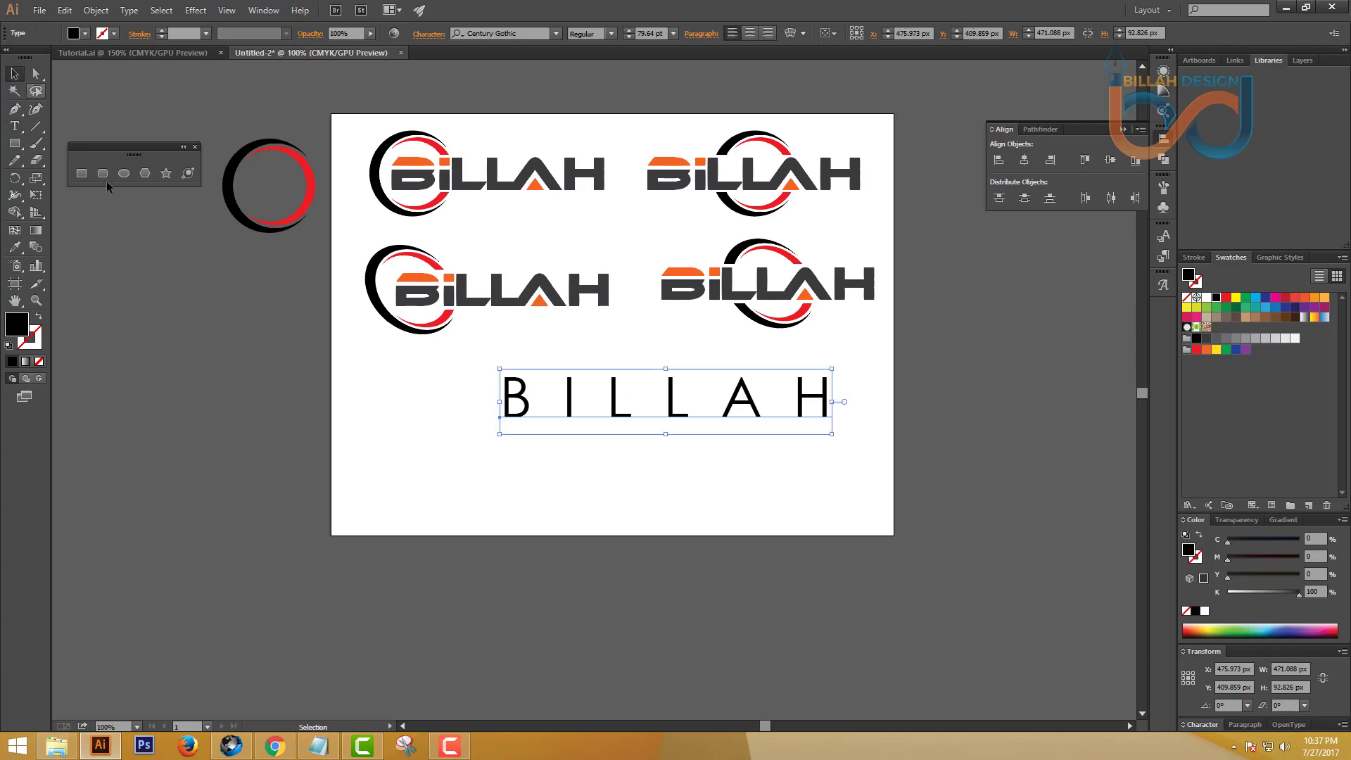
Step: Move the spaced BILLAH lower, narrow it around its centre, then reposition it at 200% zoom
click(705, 499)
drag(687, 422, 683, 447)
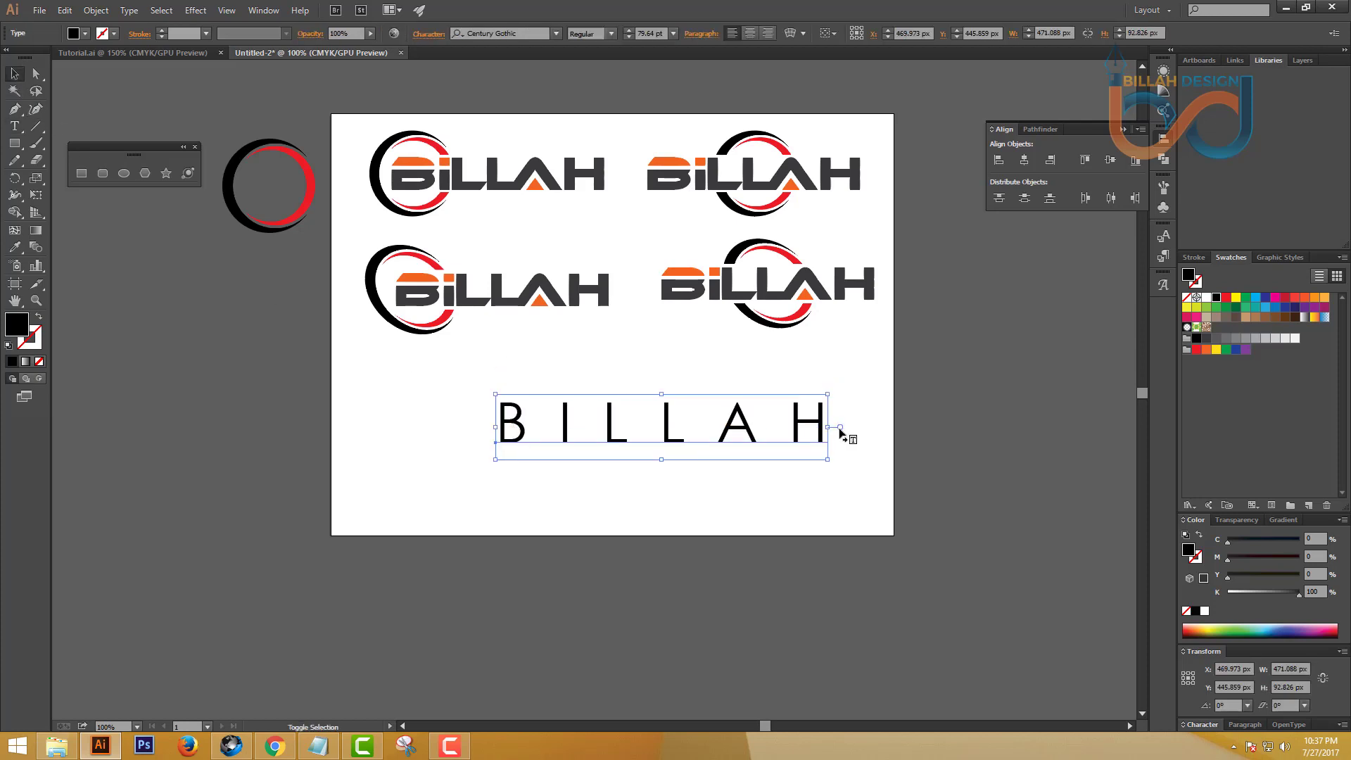
drag(829, 428, 779, 427)
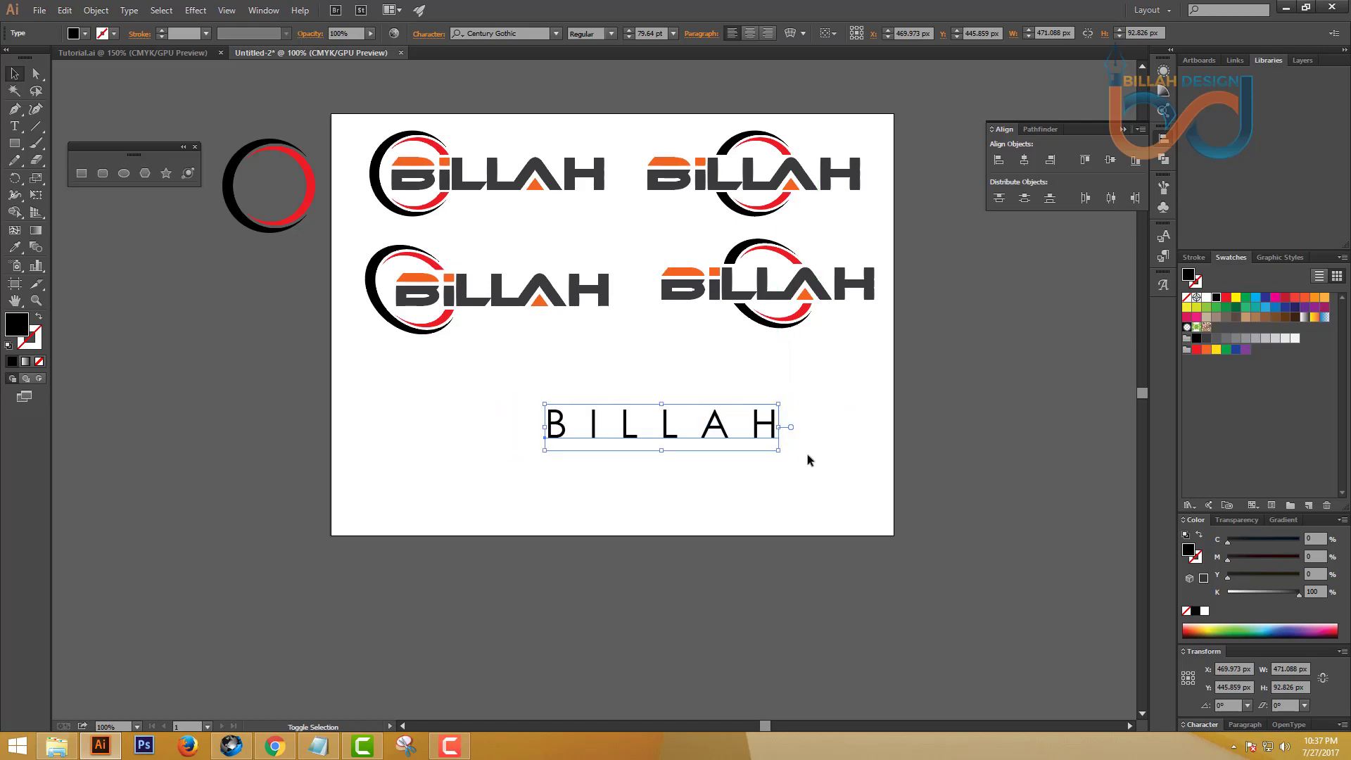
click(809, 459)
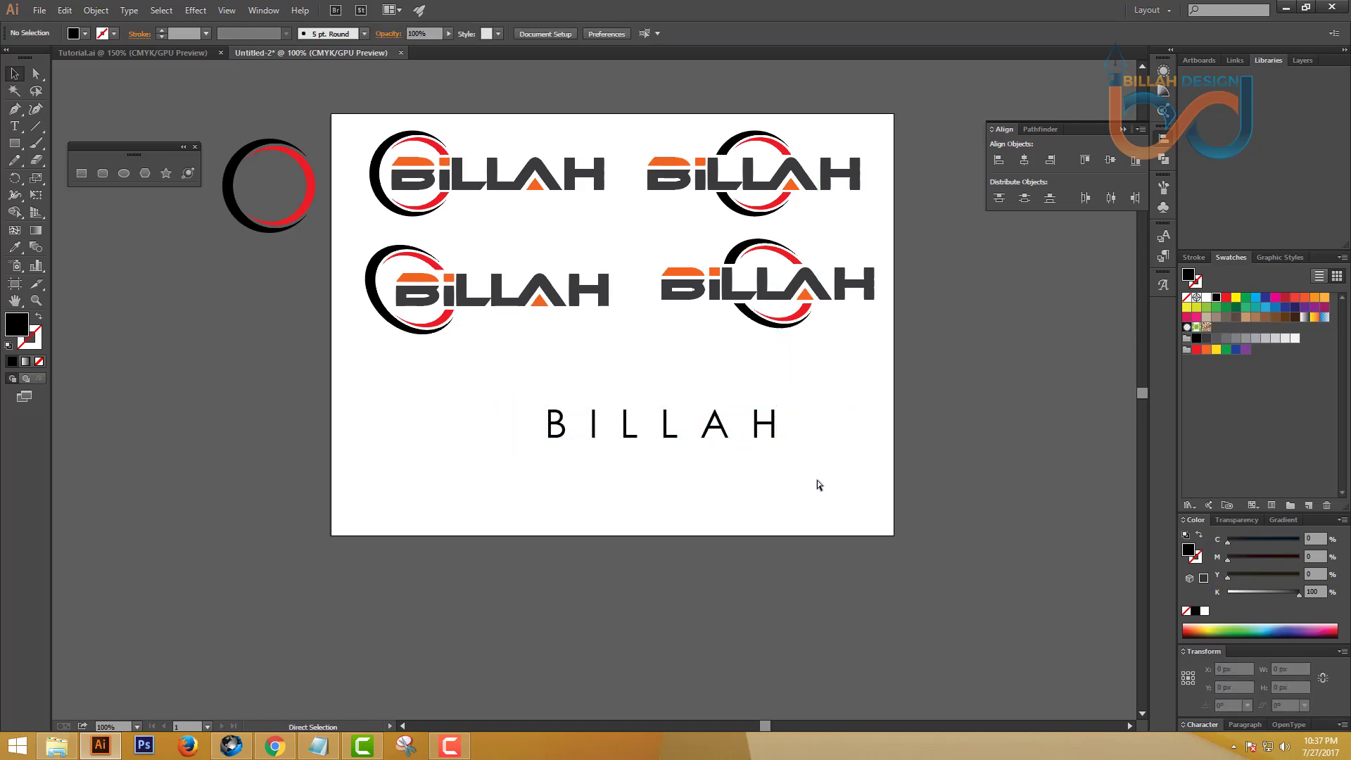
key(ctrl+plus)
drag(840, 532, 785, 504)
drag(779, 452, 734, 370)
click(729, 352)
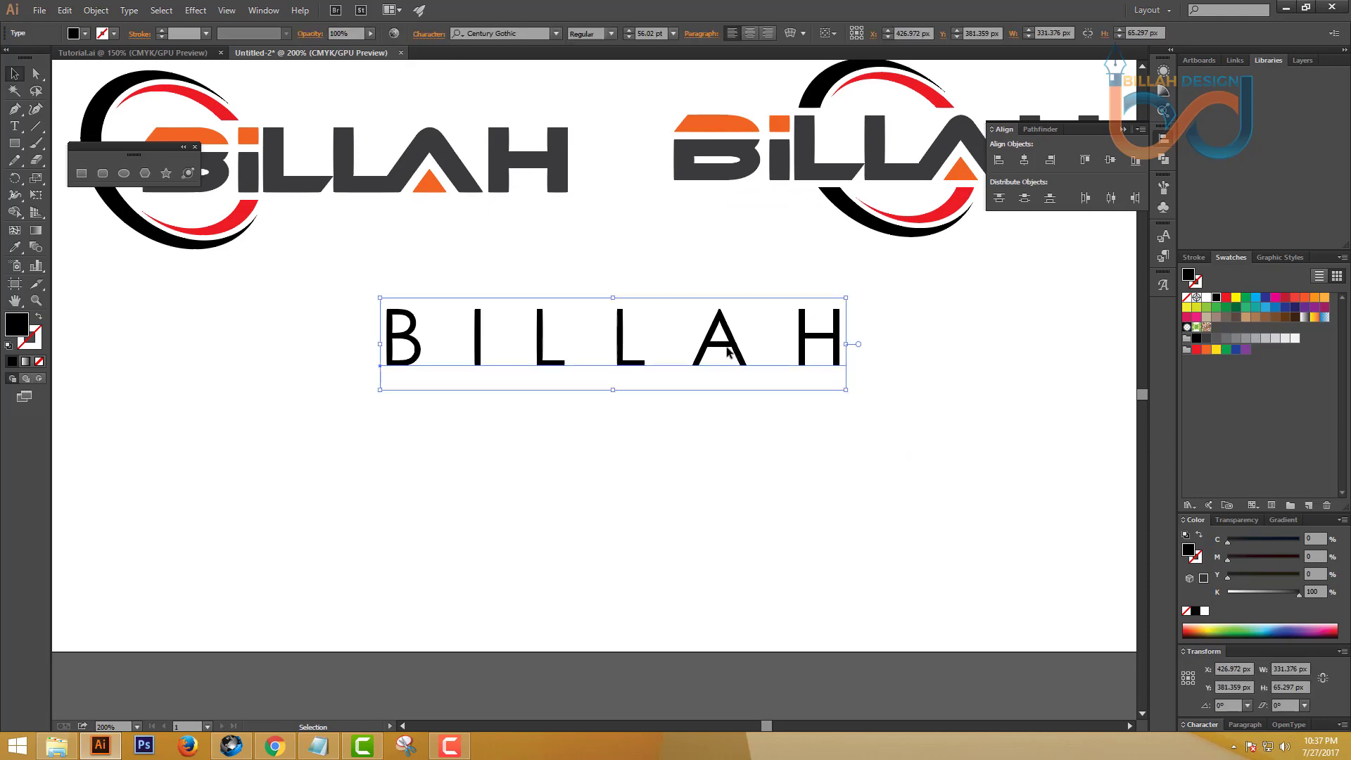
Step: Convert the text to outlines, ungroup the letters, and zoom to 400%
right_click(729, 352)
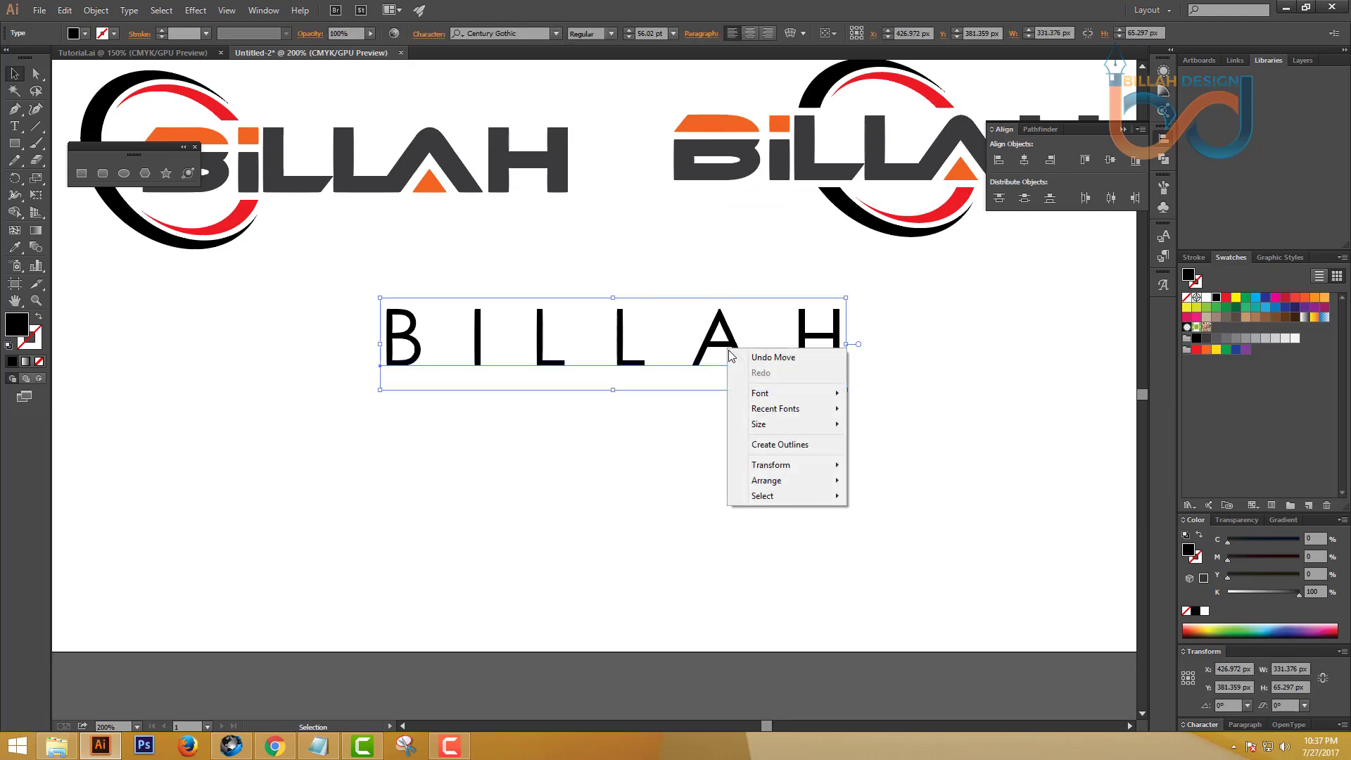
click(782, 443)
click(812, 461)
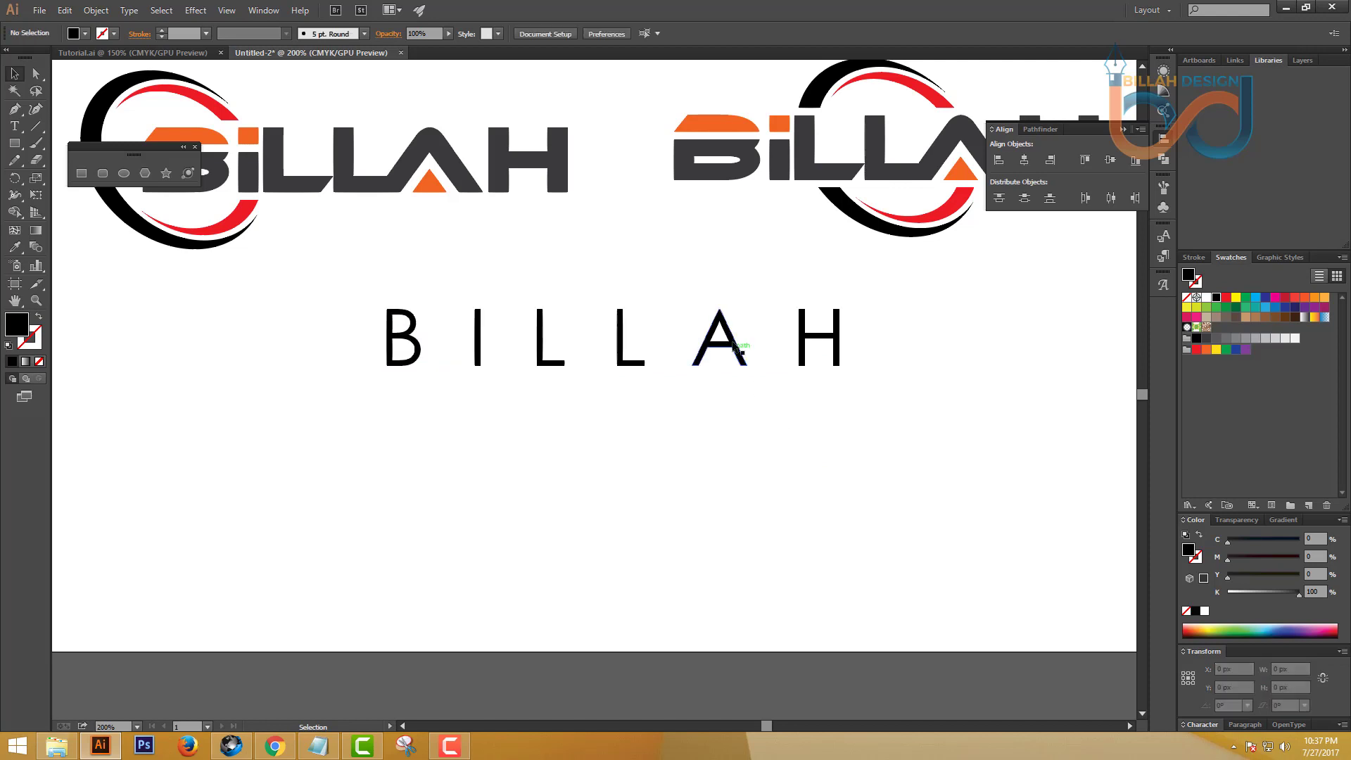
right_click(735, 345)
click(821, 424)
click(821, 423)
key(ctrl+plus)
key(ctrl+plus)
scroll(762, 301, up, 3)
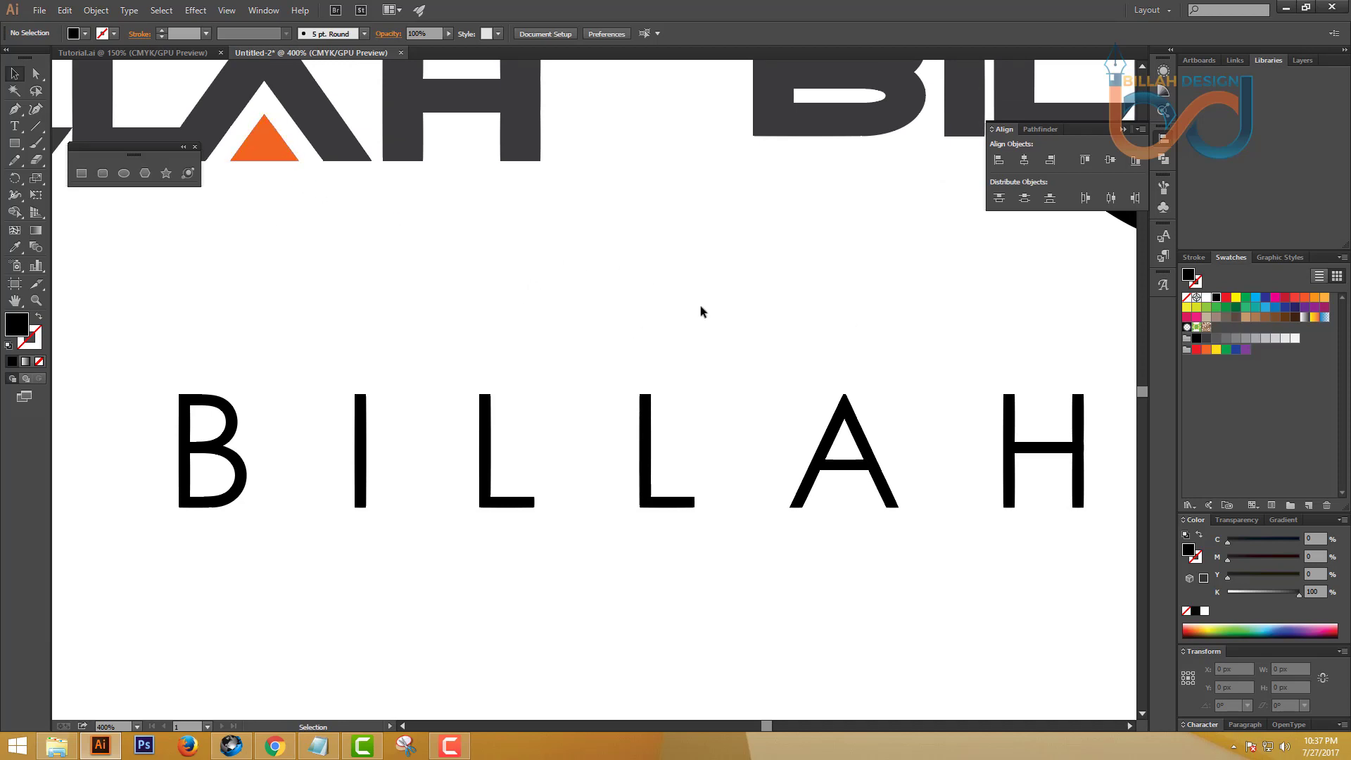
key(ctrl+z)
Step: At 800% zoom, draw a rectangle over the A's crossbar middle and subtract it with Minus Front
drag(896, 528, 860, 534)
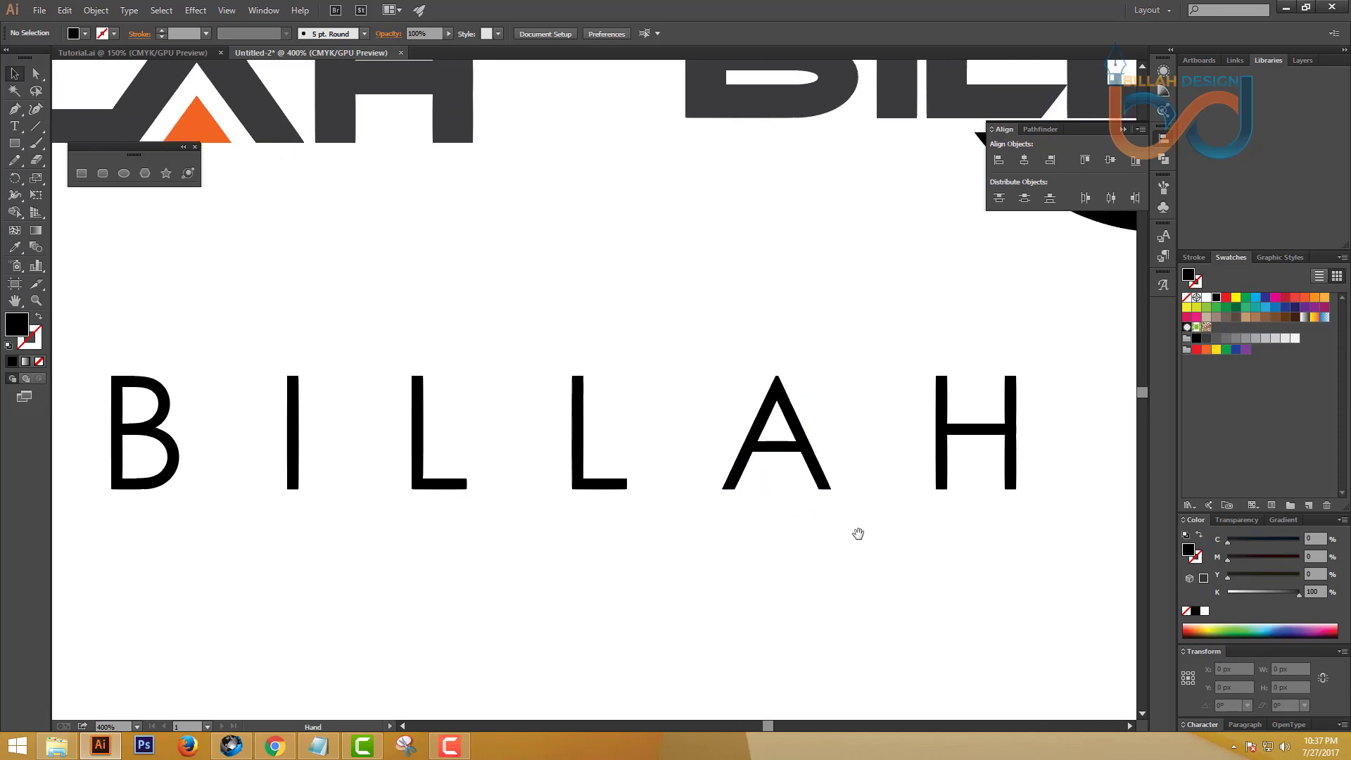
ctrl+click(859, 532)
ctrl+click(957, 597)
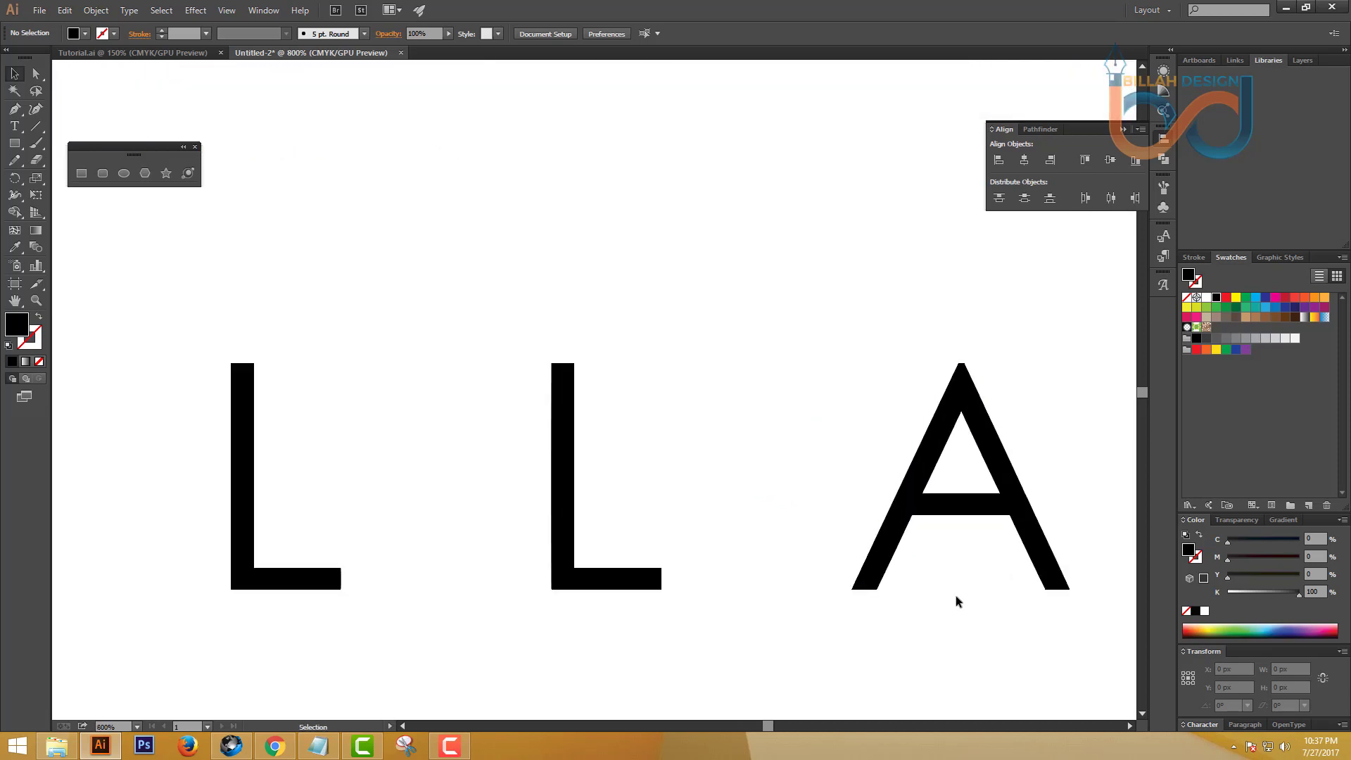
drag(956, 598, 739, 506)
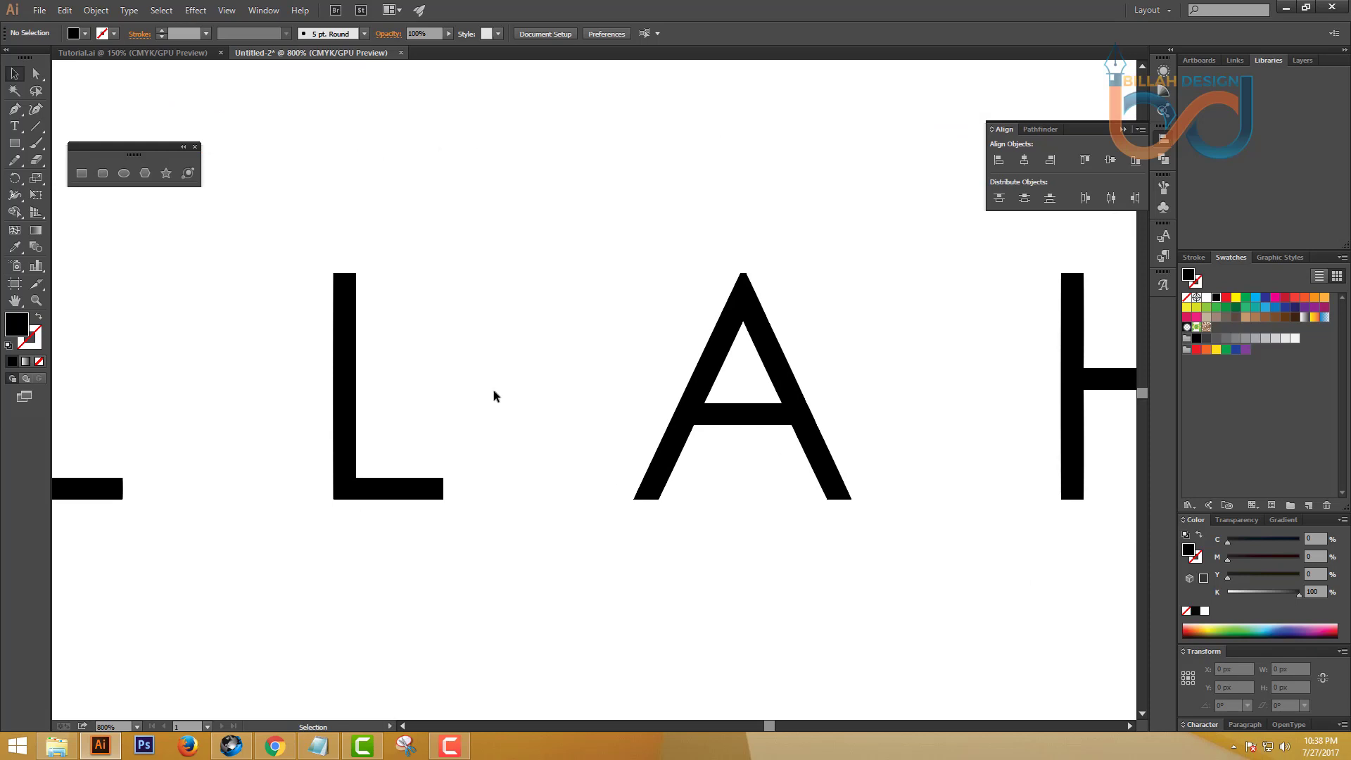
click(85, 176)
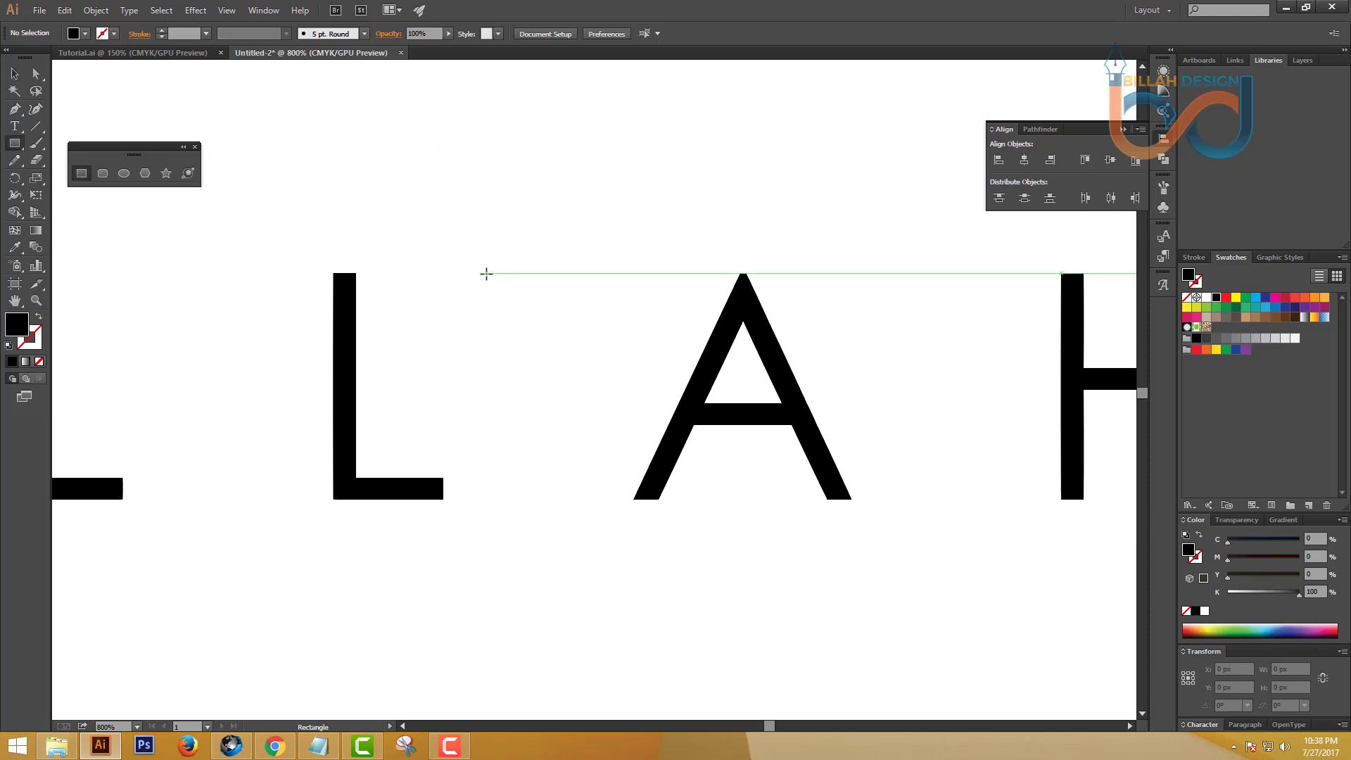
mouse_move(720, 464)
mouse_down()
mouse_move(764, 415)
mouse_move(764, 389)
mouse_up()
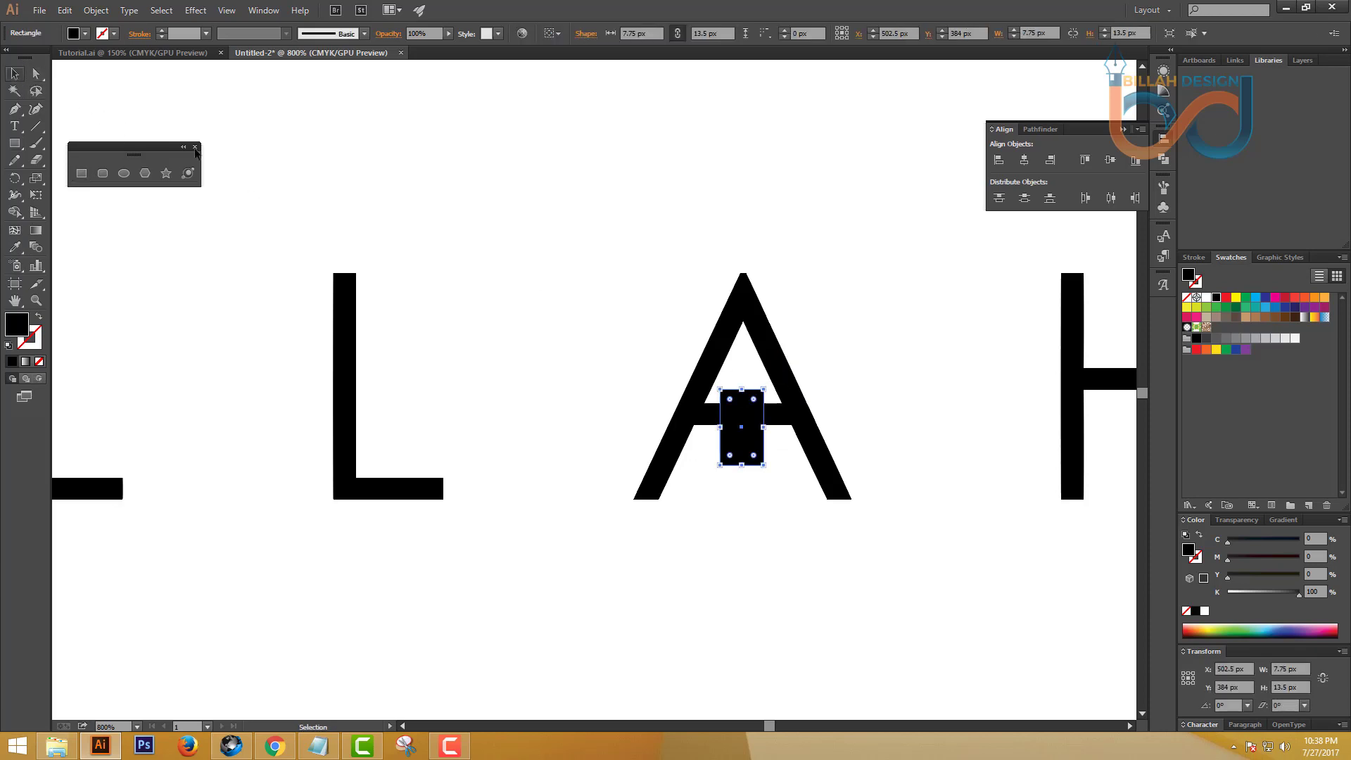
click(14, 73)
drag(593, 287, 834, 464)
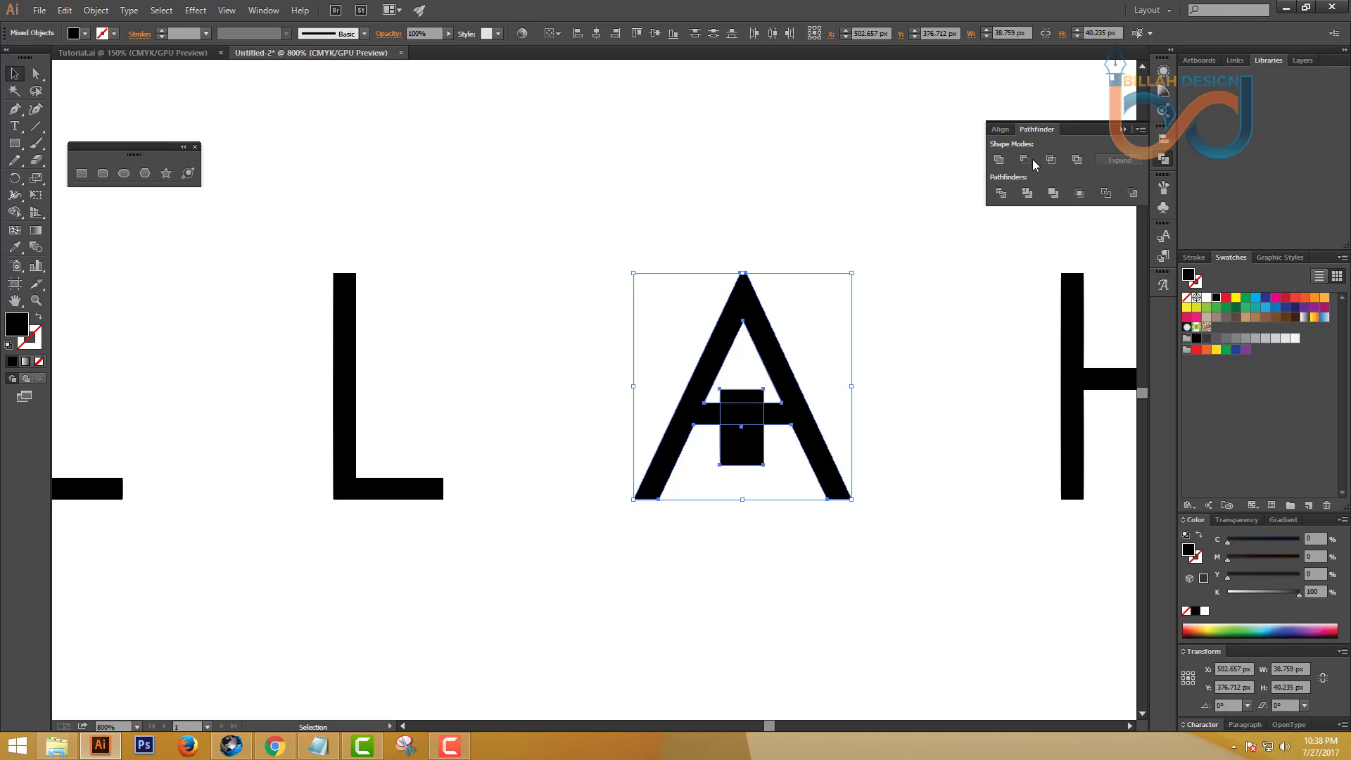
click(1026, 158)
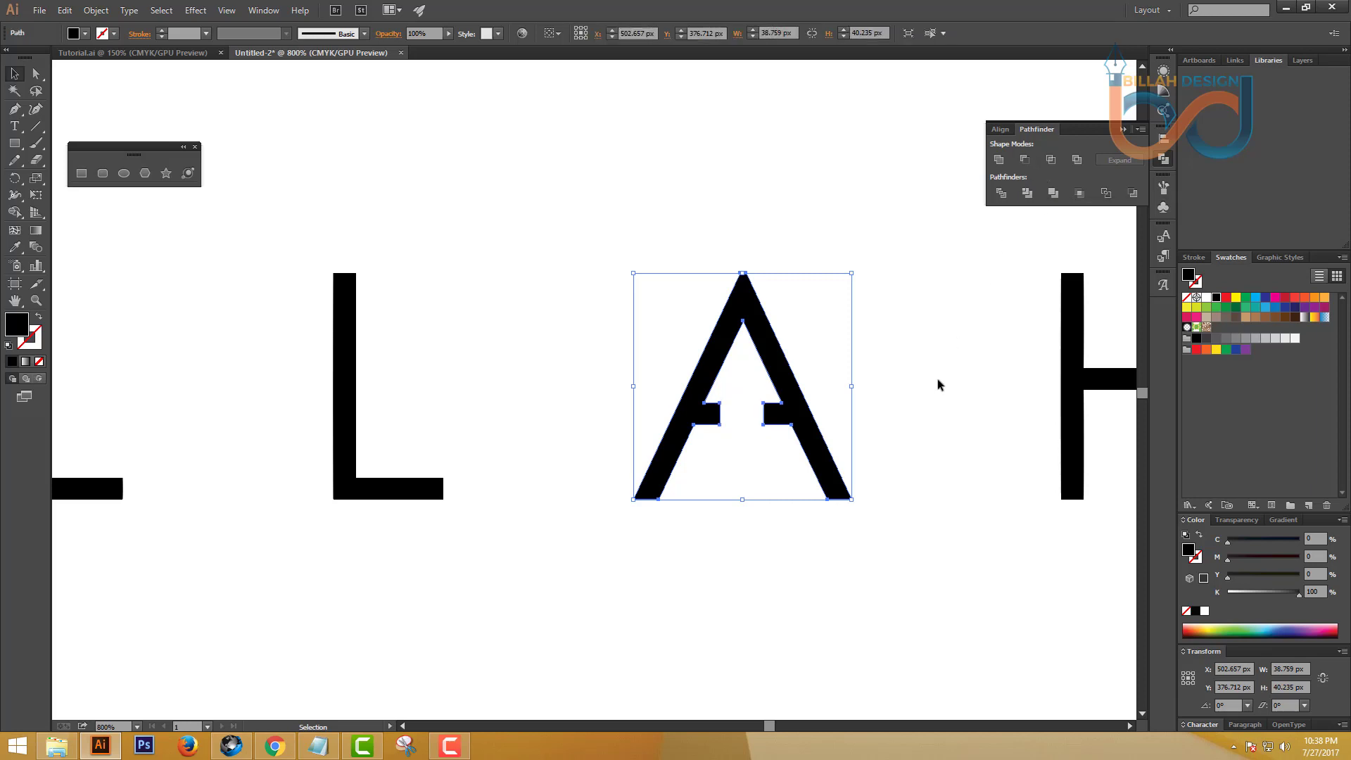
Step: Tear off the Pen tool flyout into a floating panel
click(15, 111)
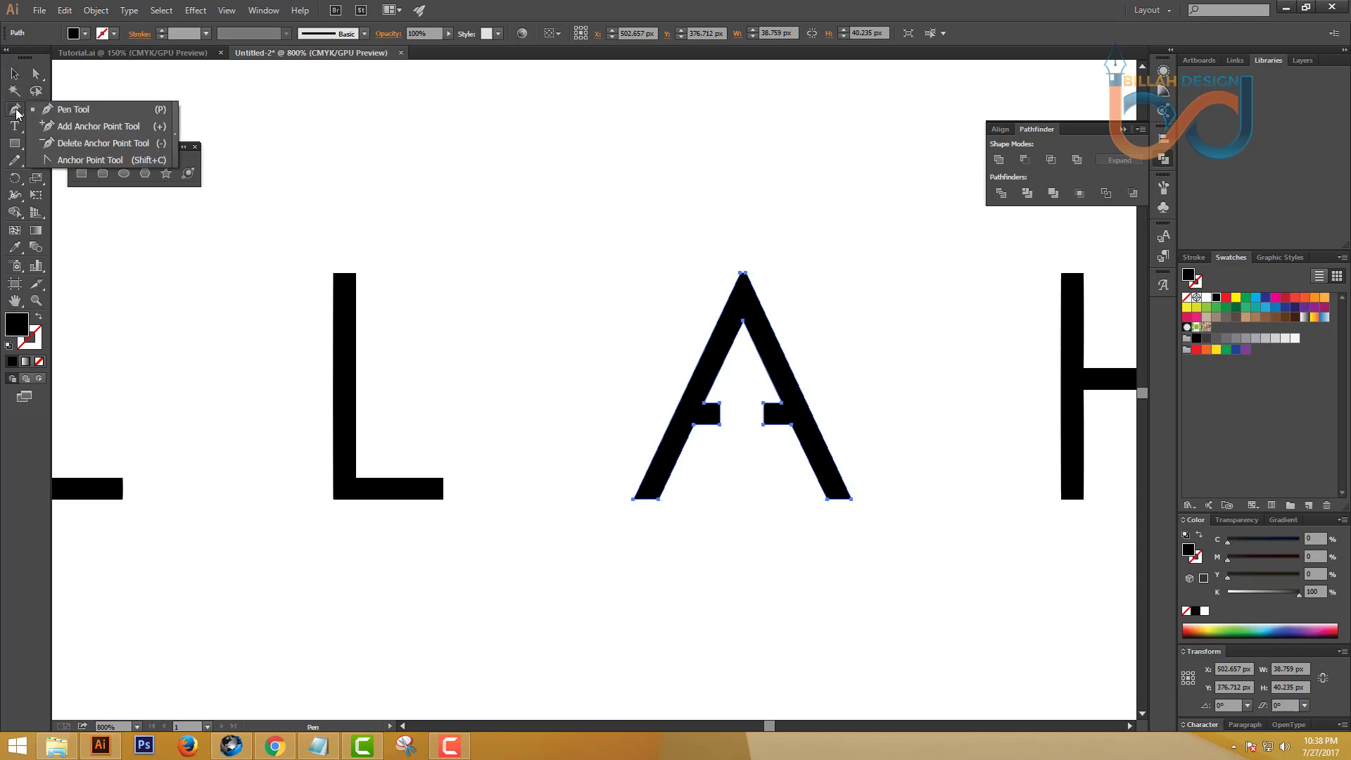
click(174, 134)
drag(92, 118, 165, 90)
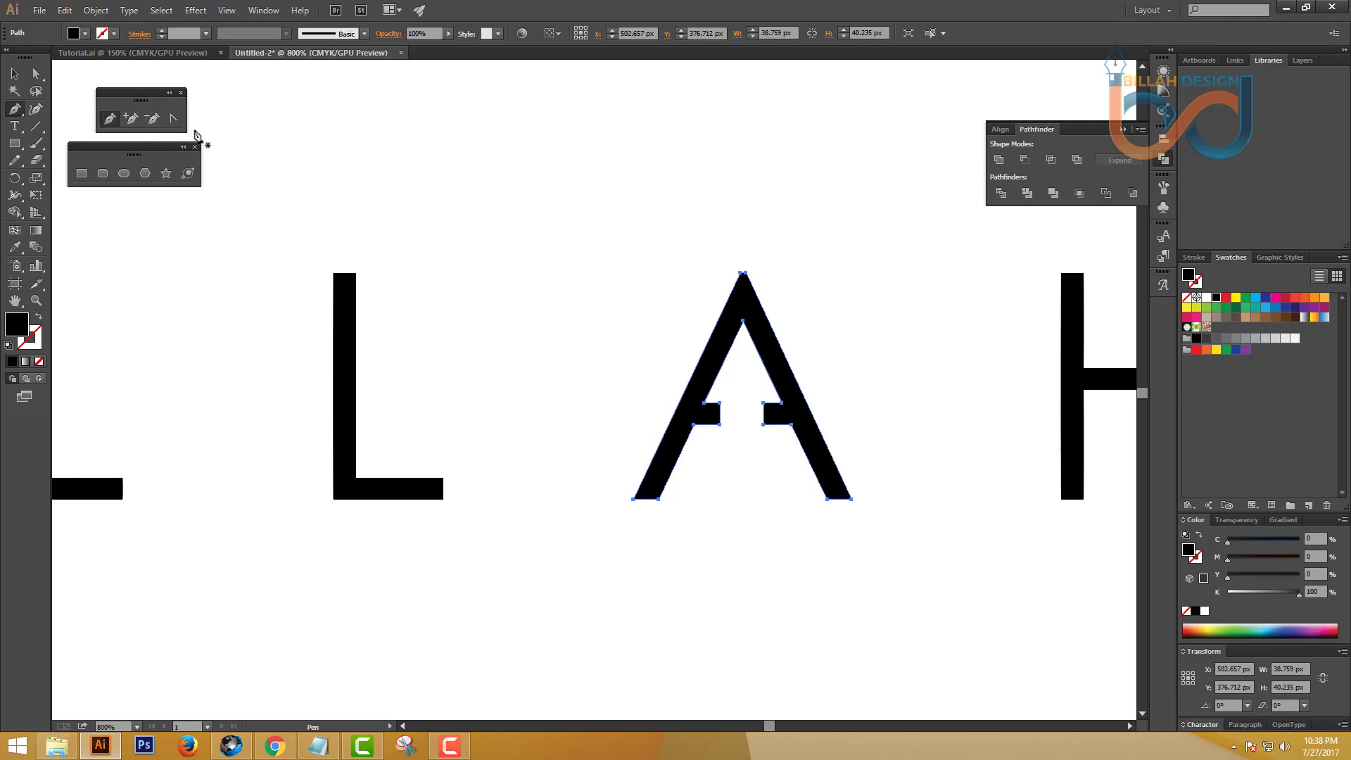
Step: Delete the anchor points of both crossbar stubs, leaving the A as a bare inverted V
click(152, 123)
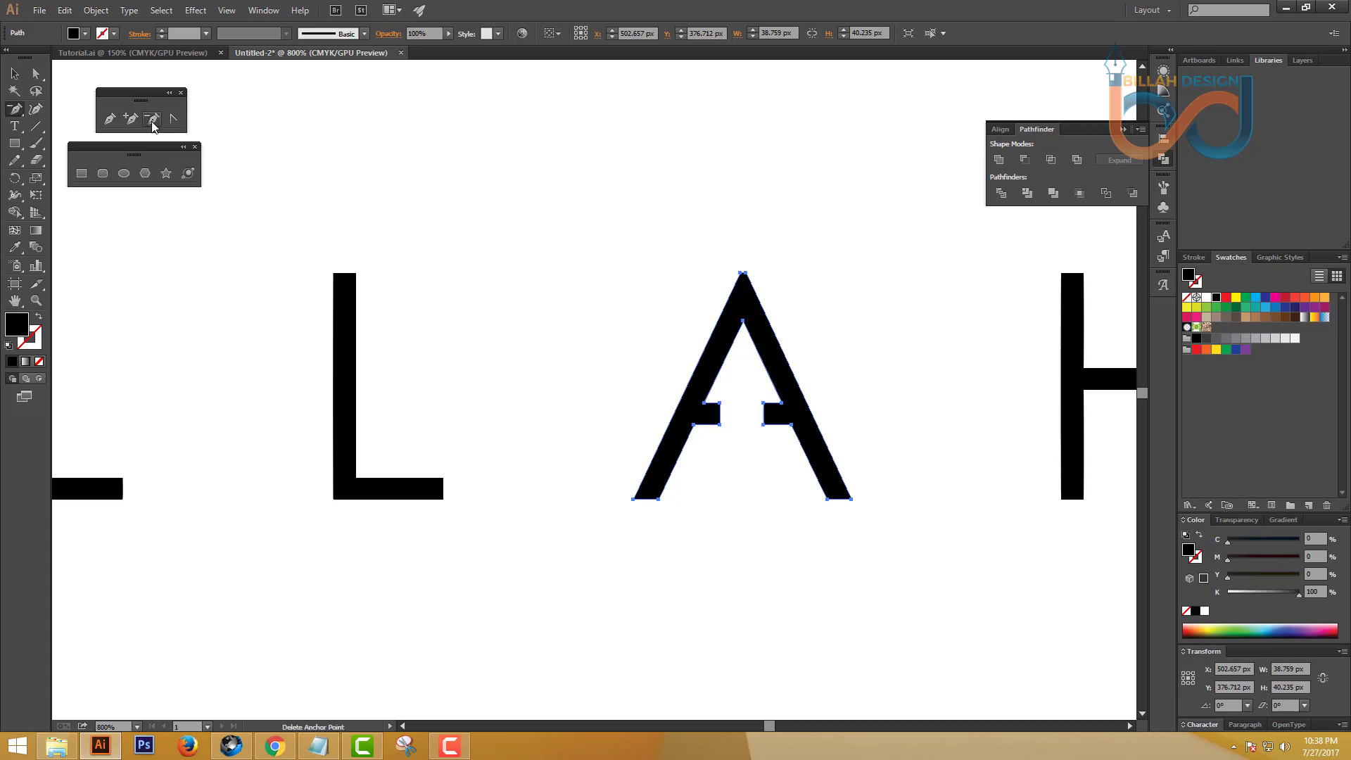
click(720, 424)
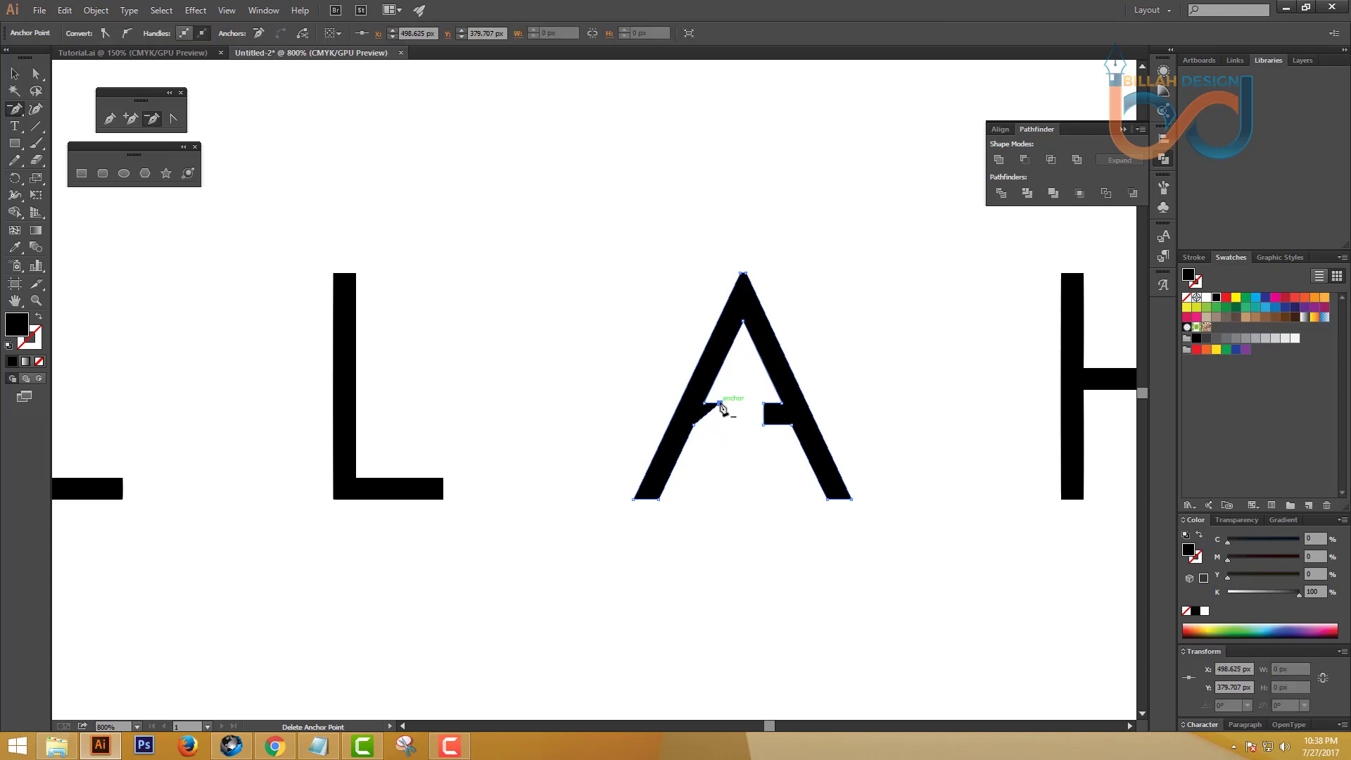
click(720, 403)
click(694, 425)
click(704, 403)
click(764, 425)
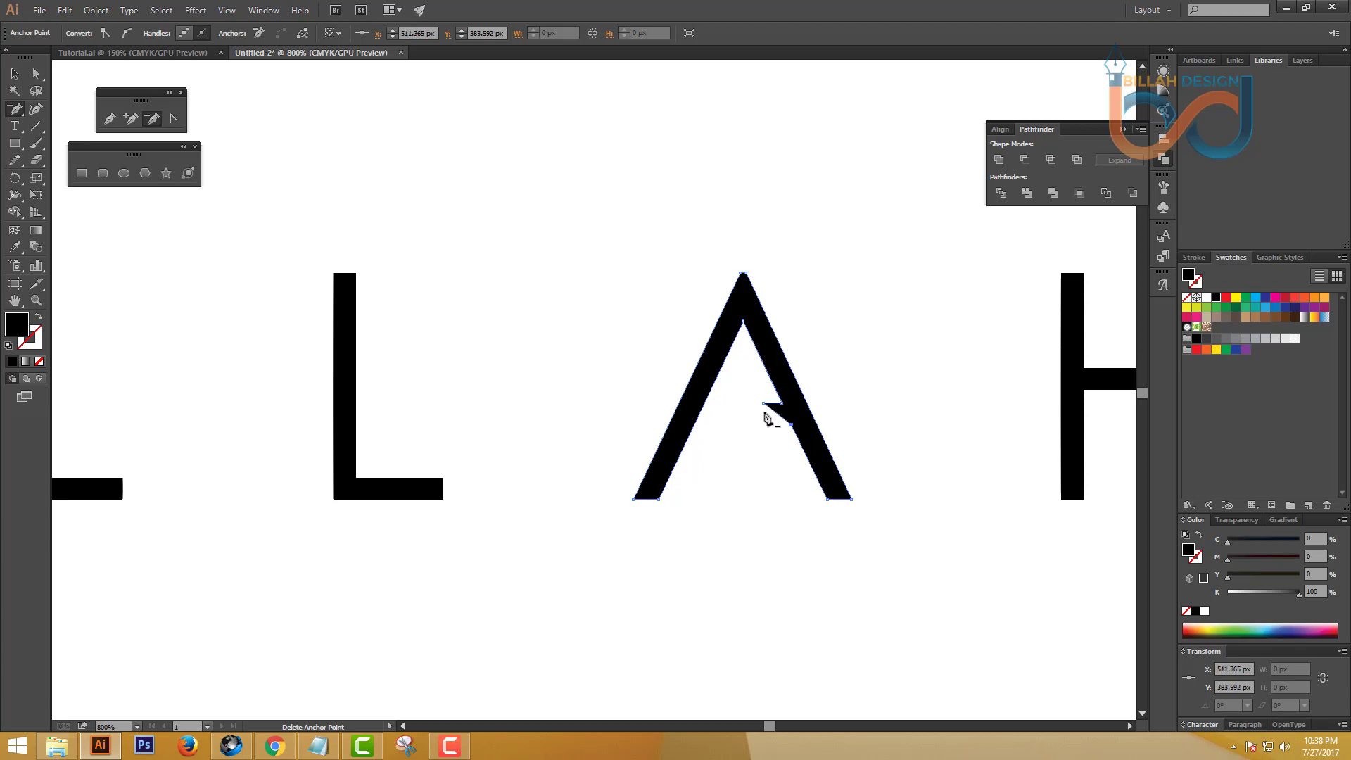
click(763, 404)
click(782, 405)
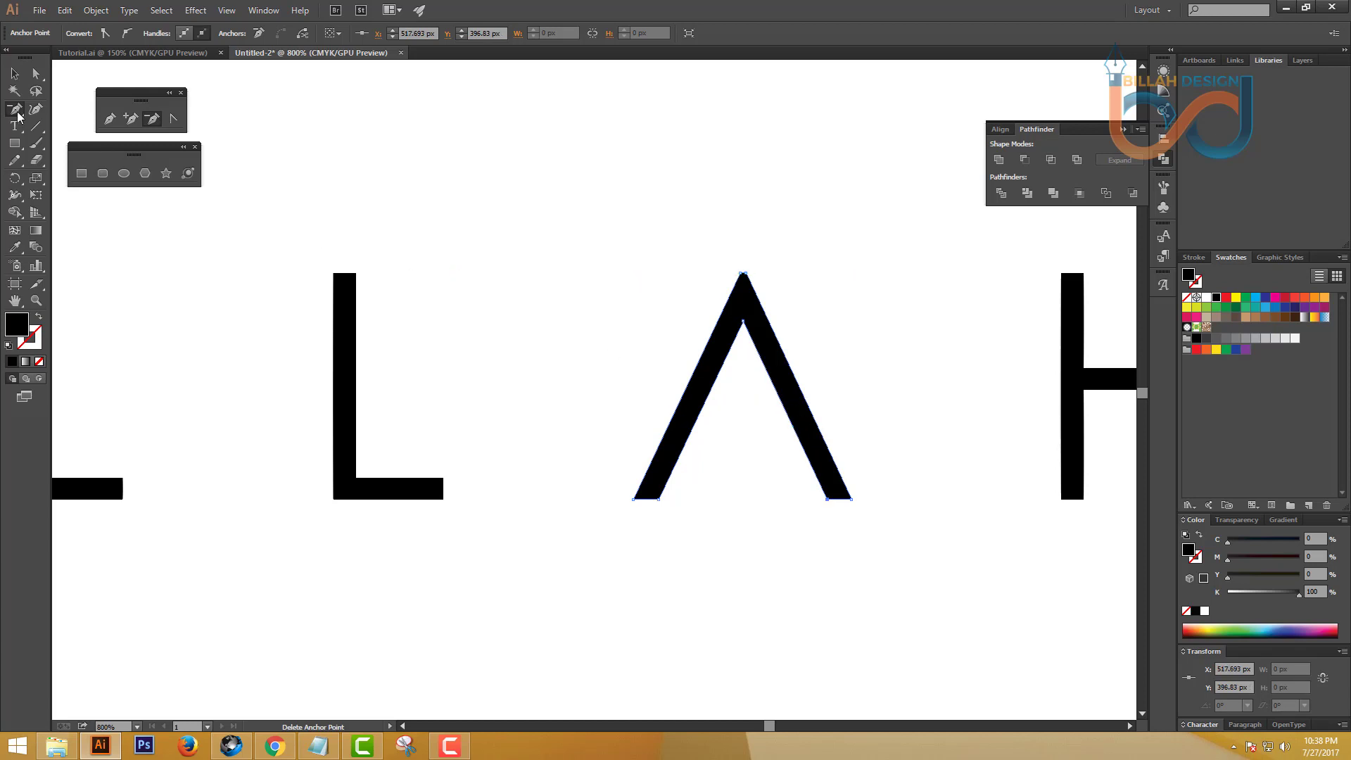
click(15, 73)
click(602, 416)
Step: Draw a closed triangle inside the A with the Pen tool and fill it red
drag(727, 577, 717, 546)
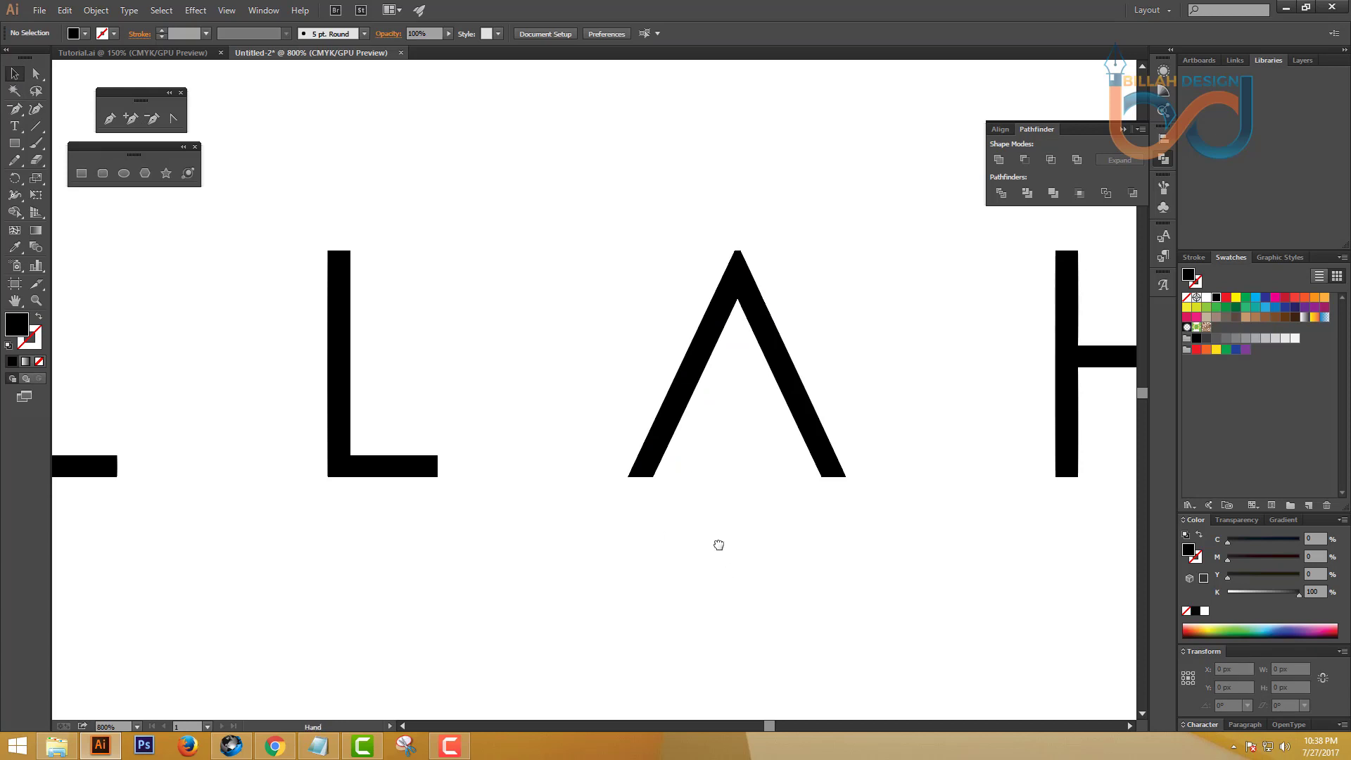
click(109, 118)
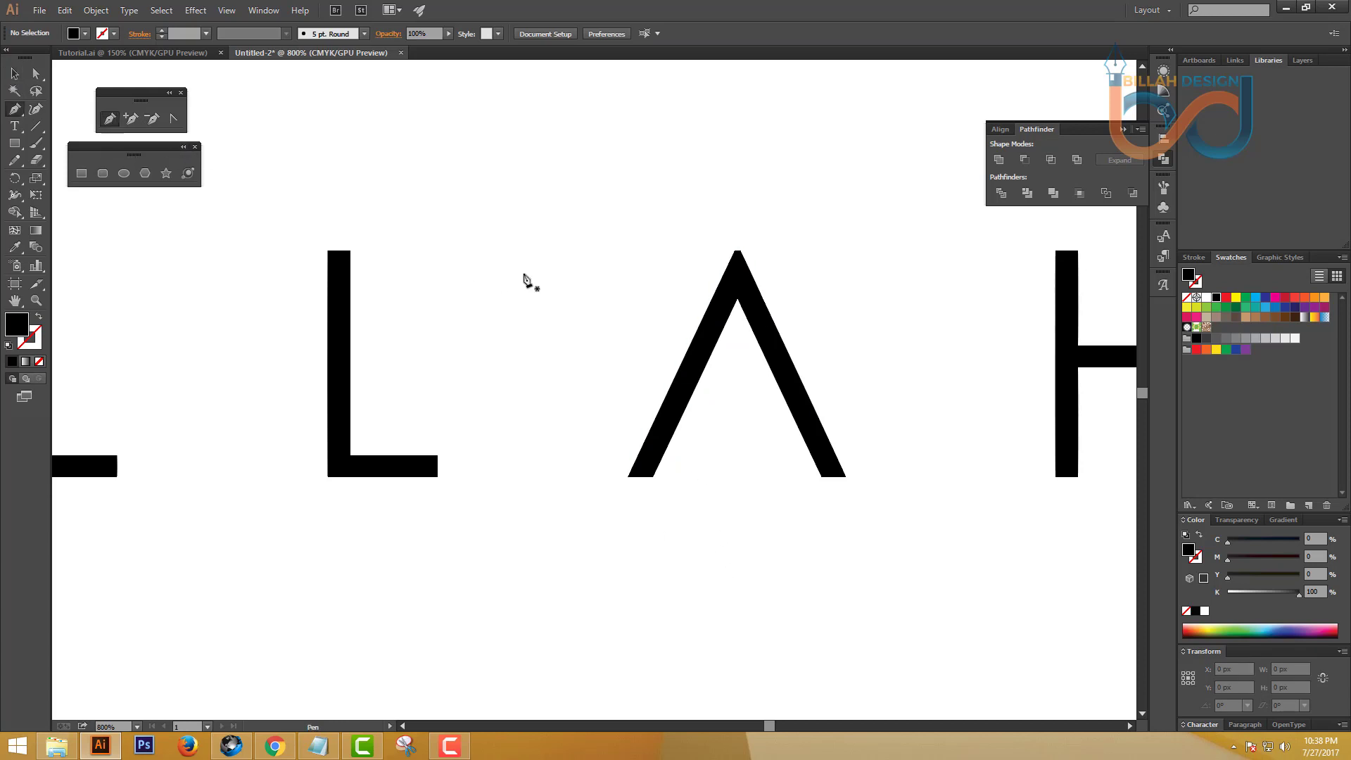
click(653, 477)
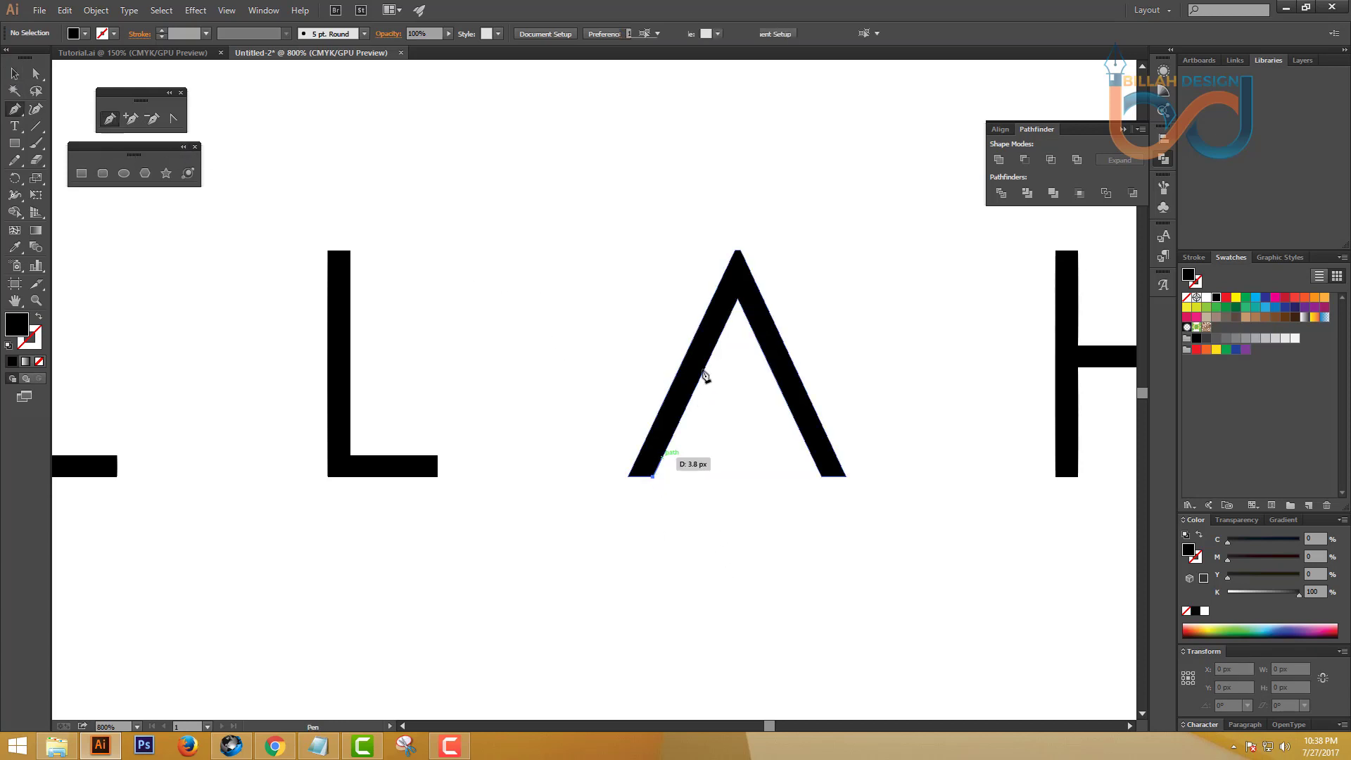
click(822, 479)
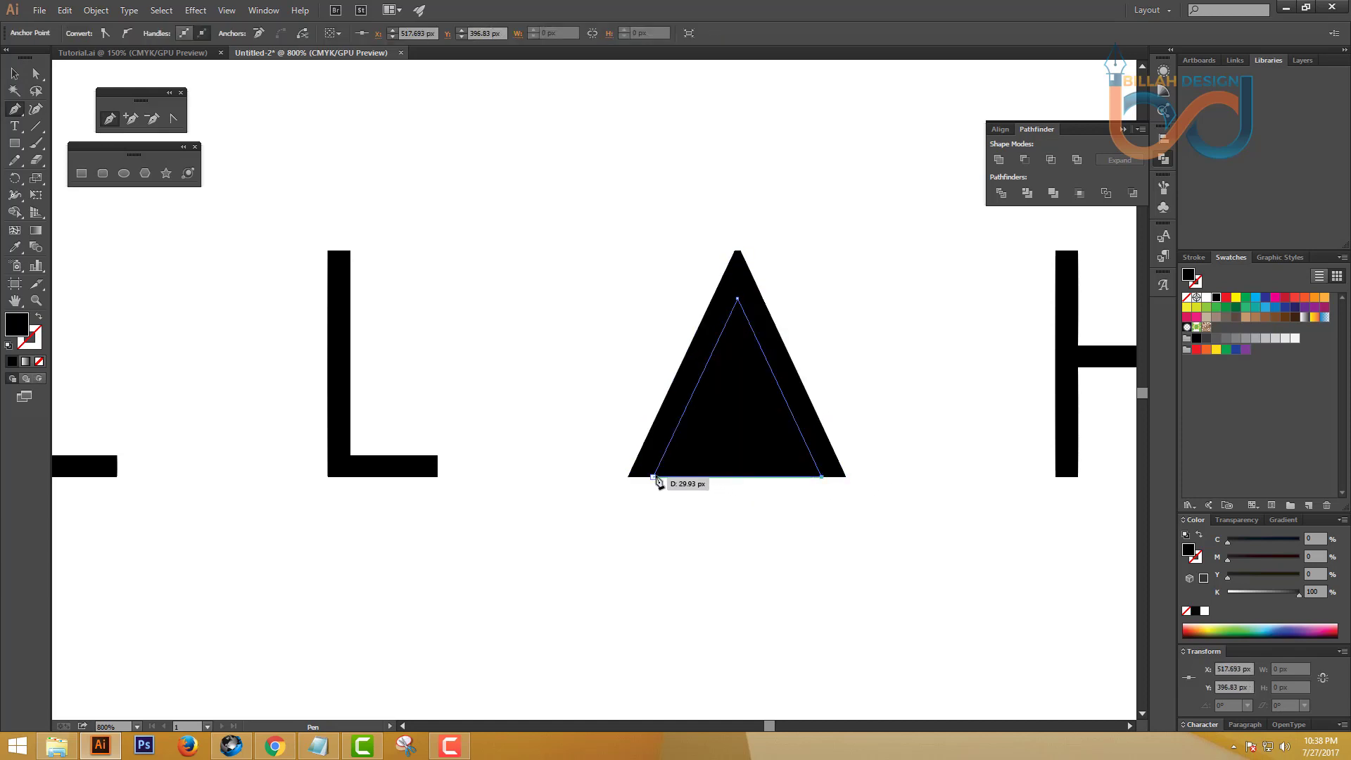
click(653, 476)
click(15, 73)
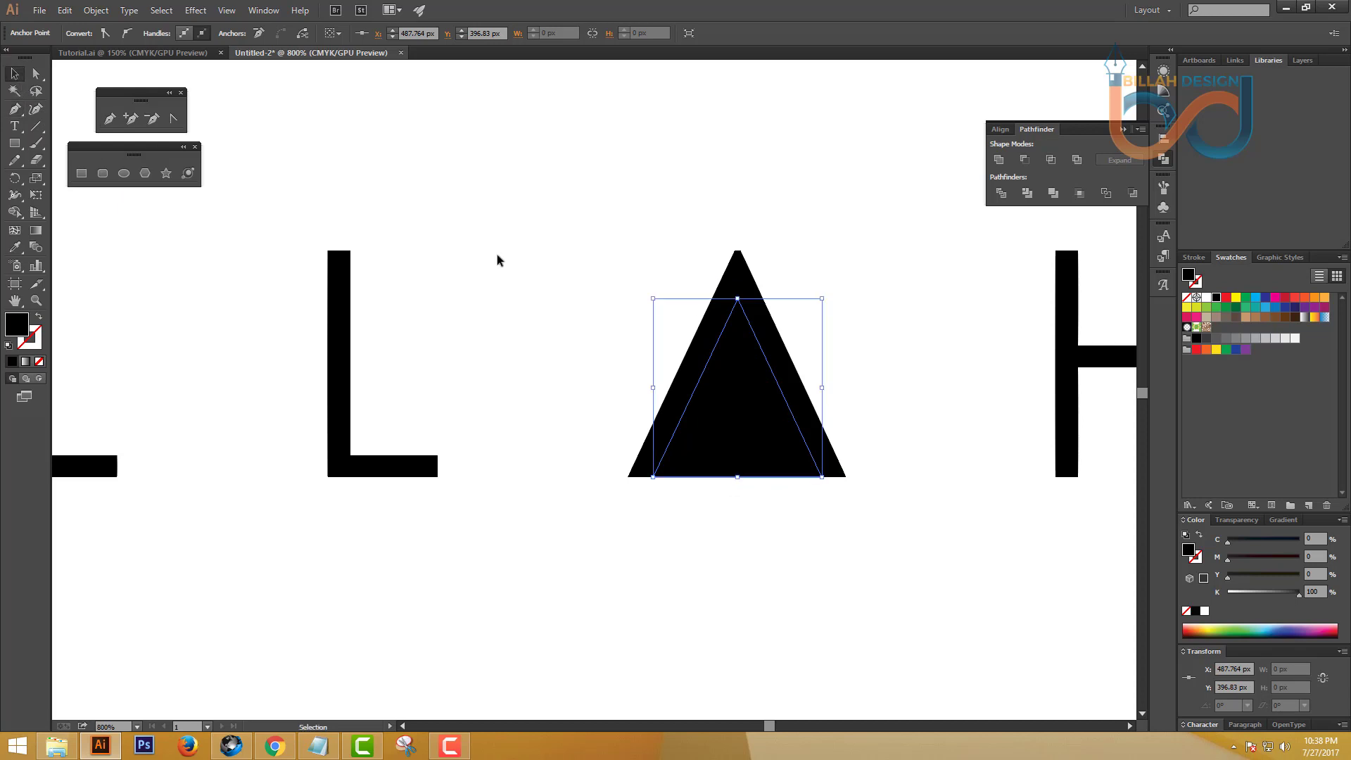
click(1228, 299)
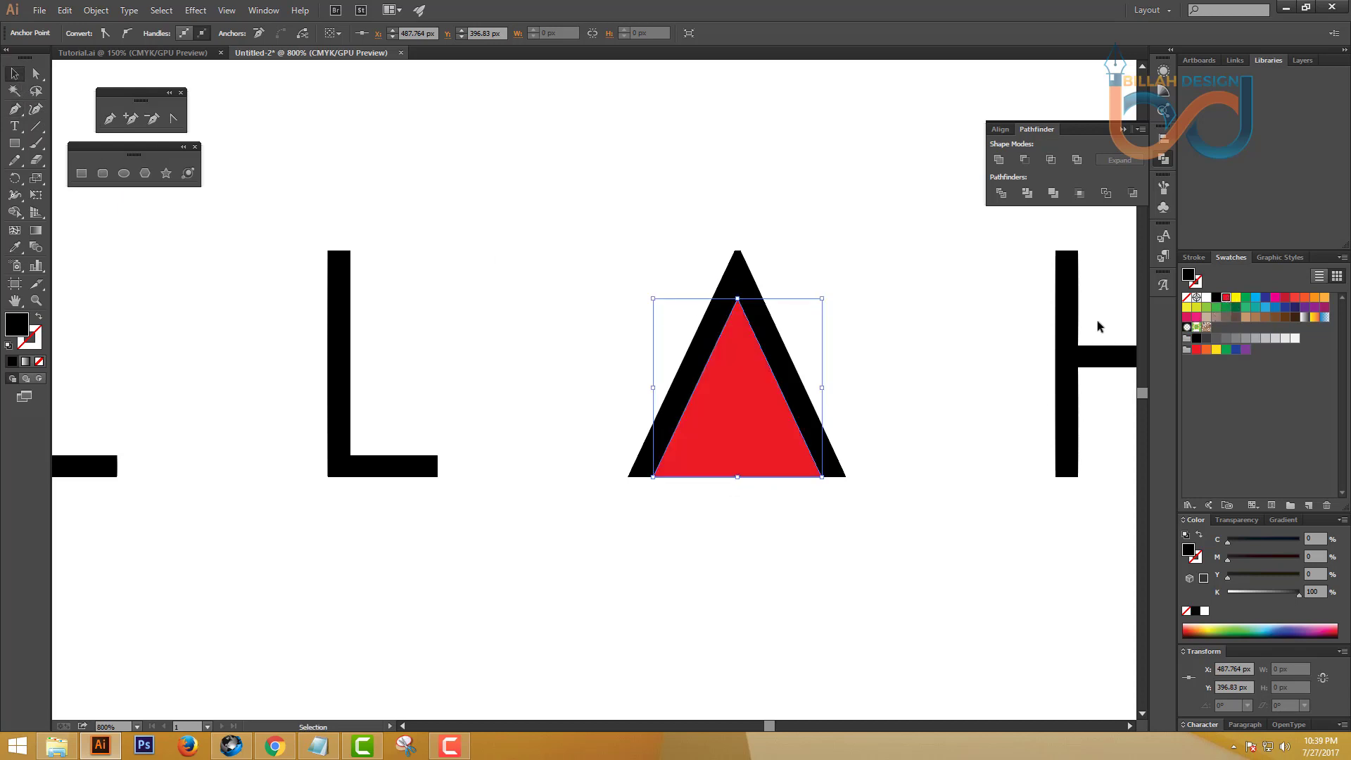
shift+click(782, 354)
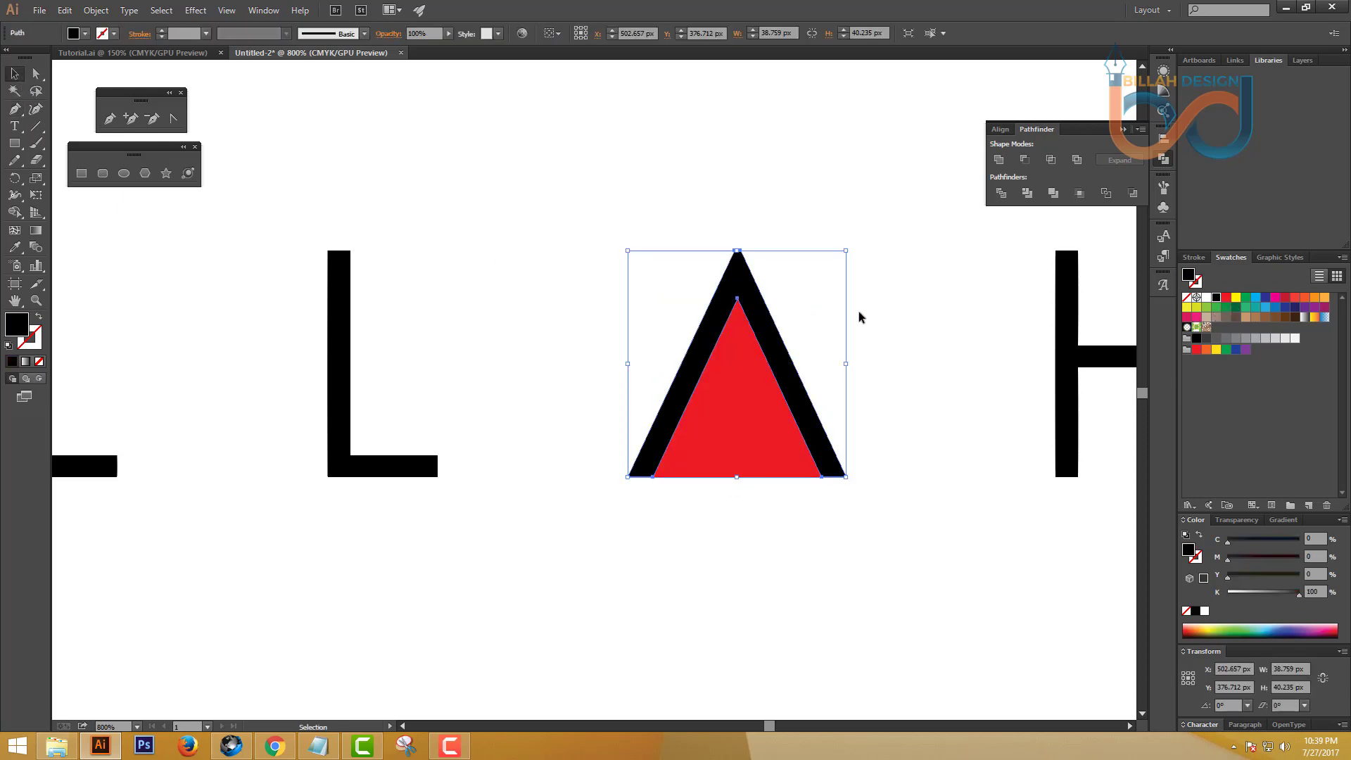
Step: Create a 5 px offset path around the A and fill it cyan
click(96, 10)
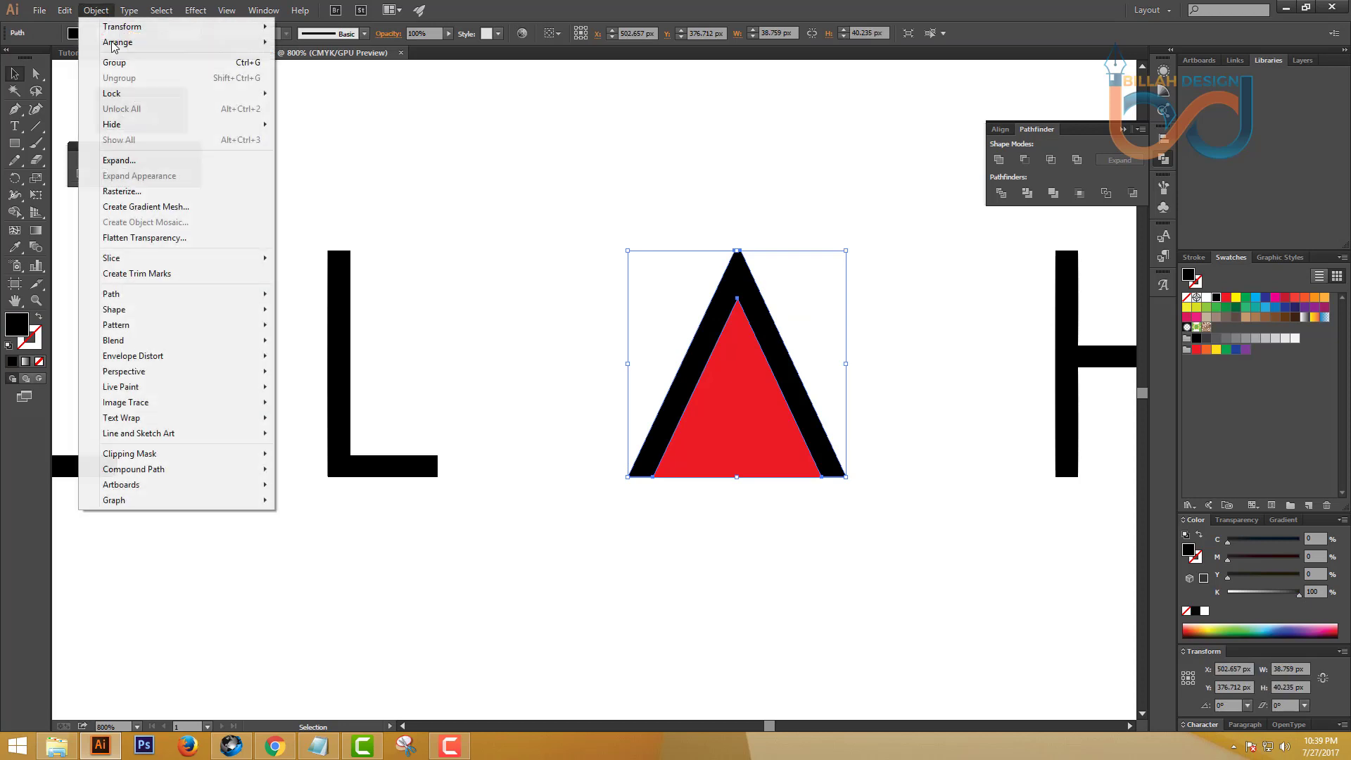
mouse_move(144, 296)
click(322, 345)
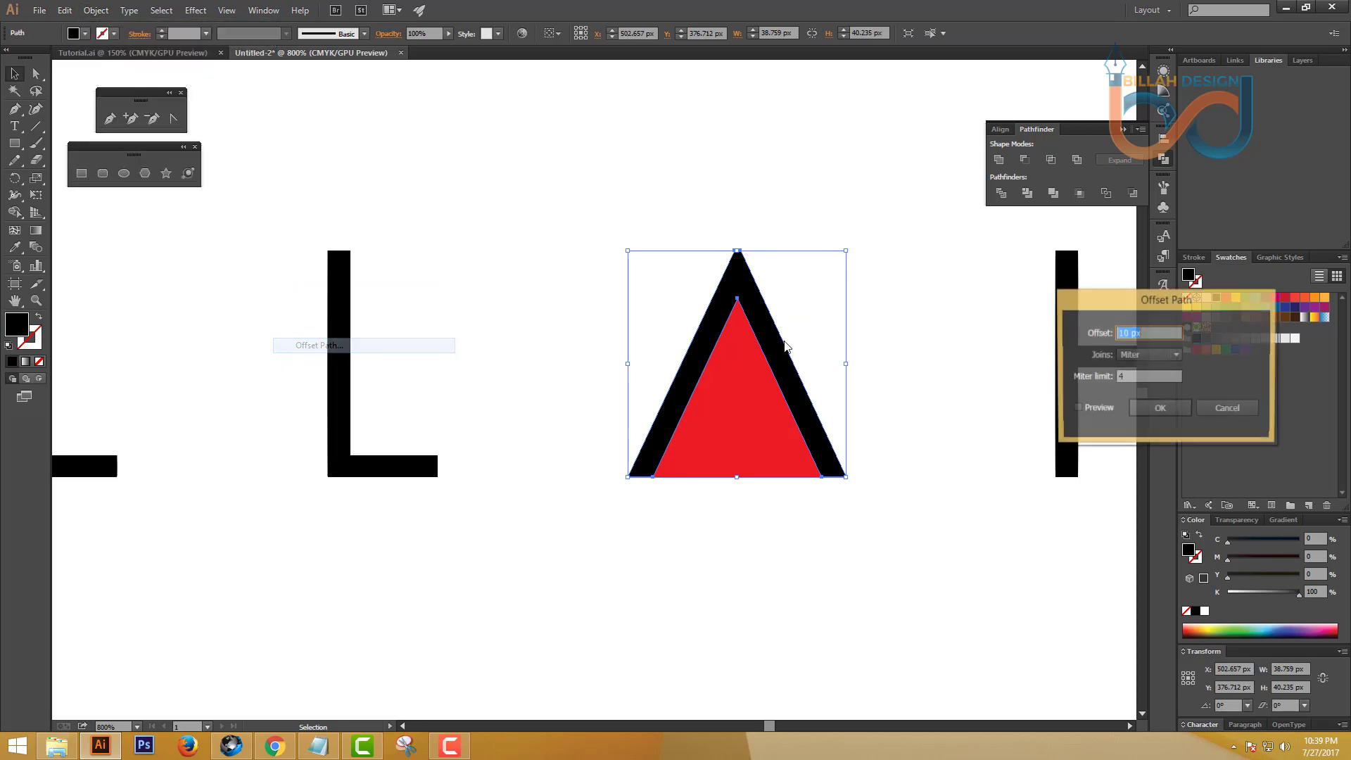
click(1076, 408)
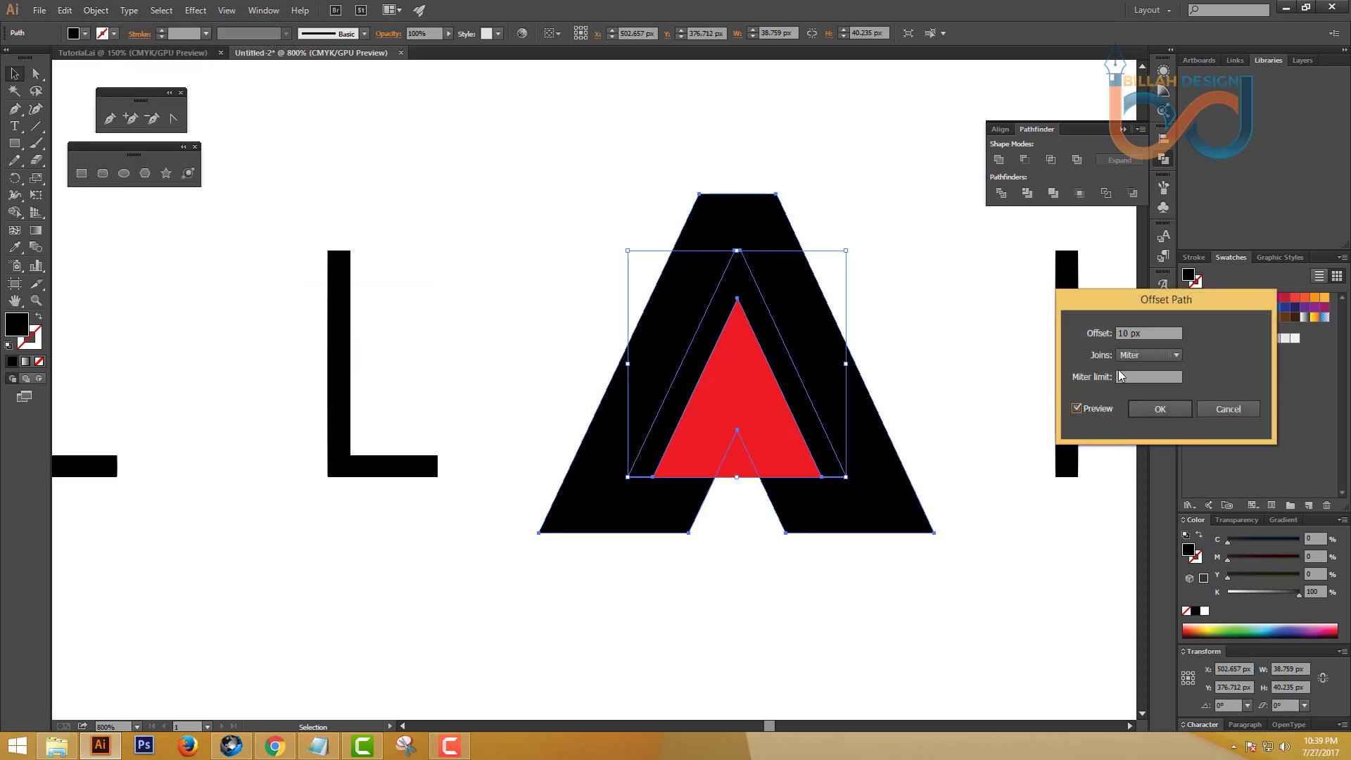
key(Down)
key(Down)
key(Down)
key(Down)
key(Down)
key(Down)
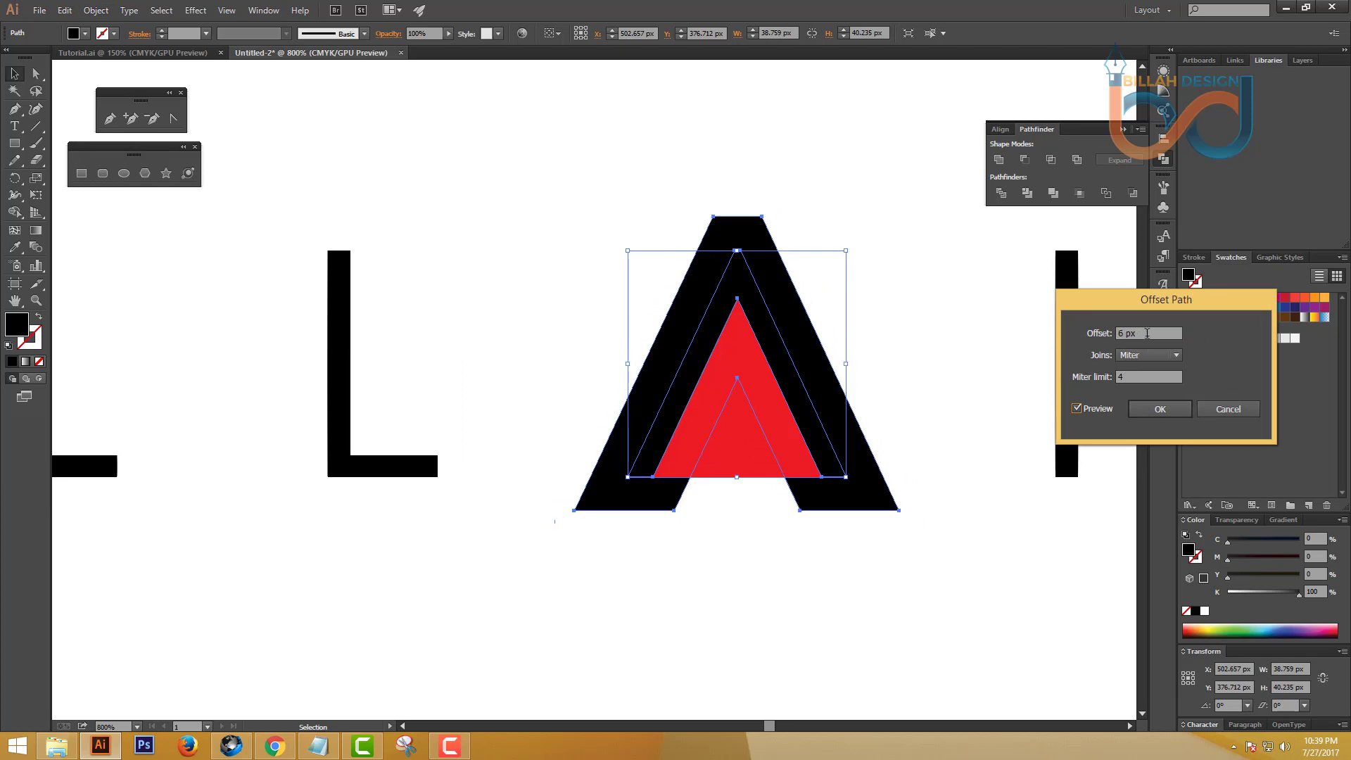
key(Up)
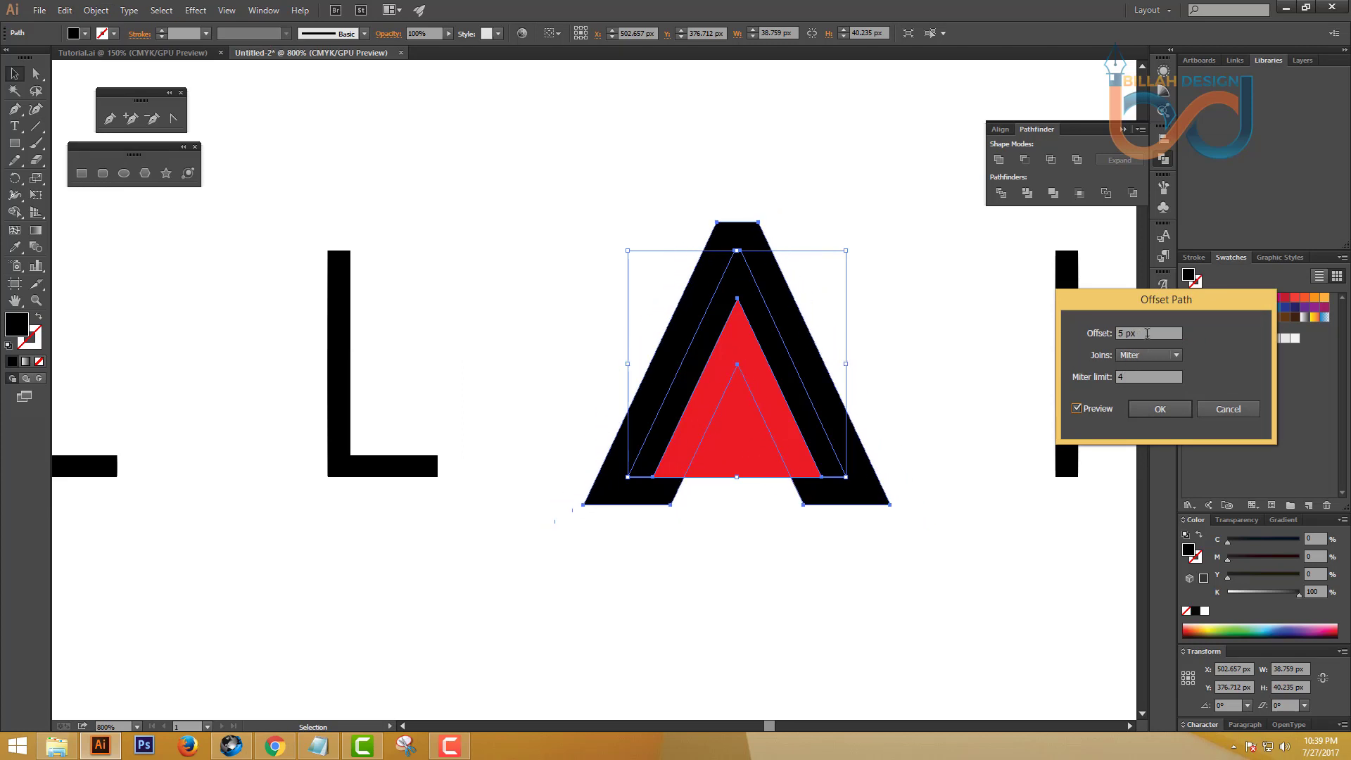
click(1160, 409)
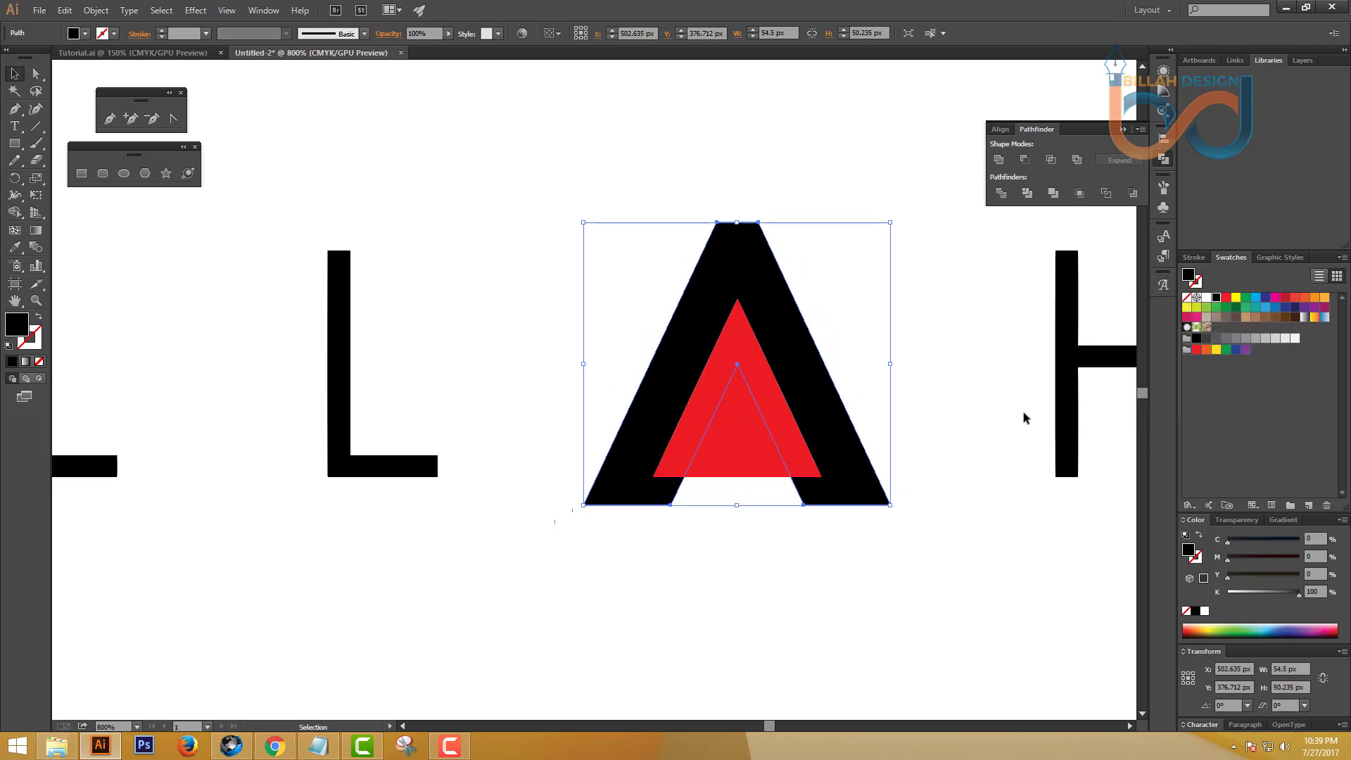
click(1257, 301)
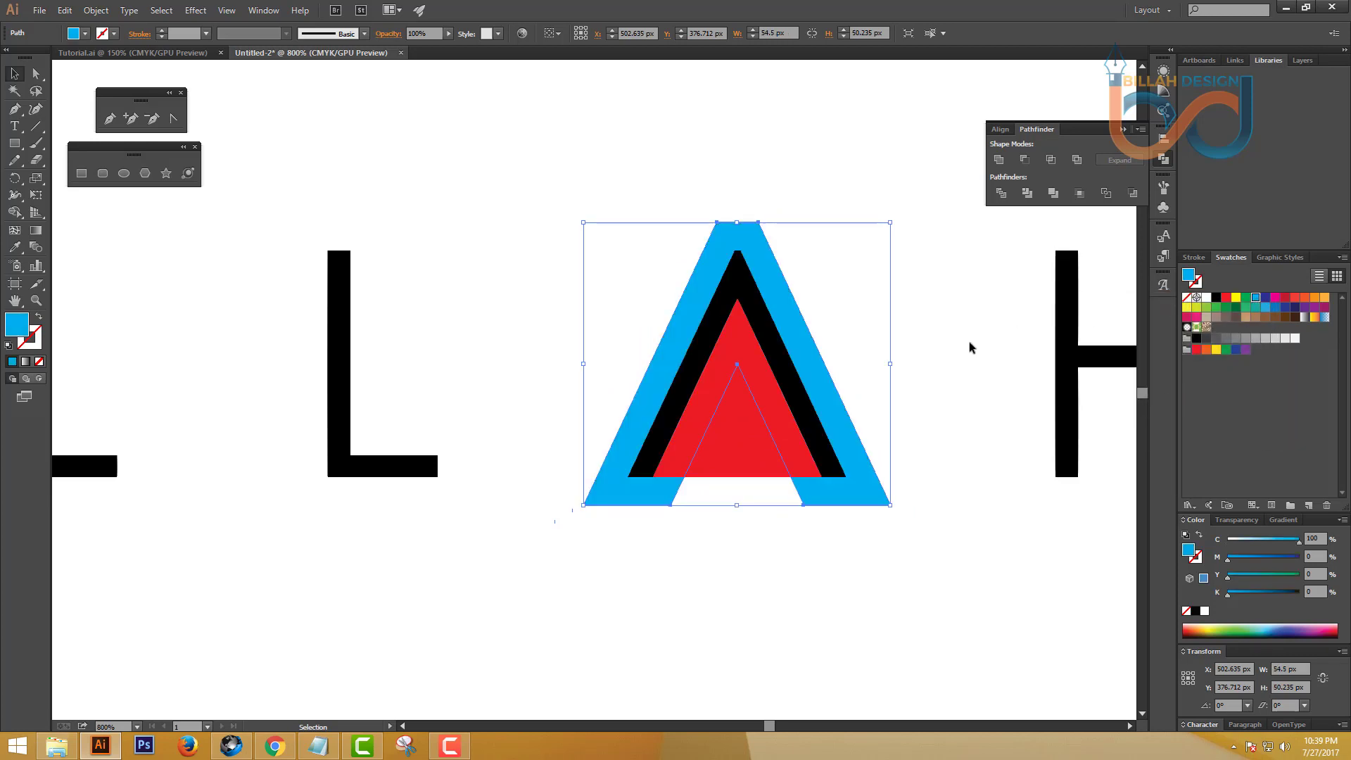
click(970, 463)
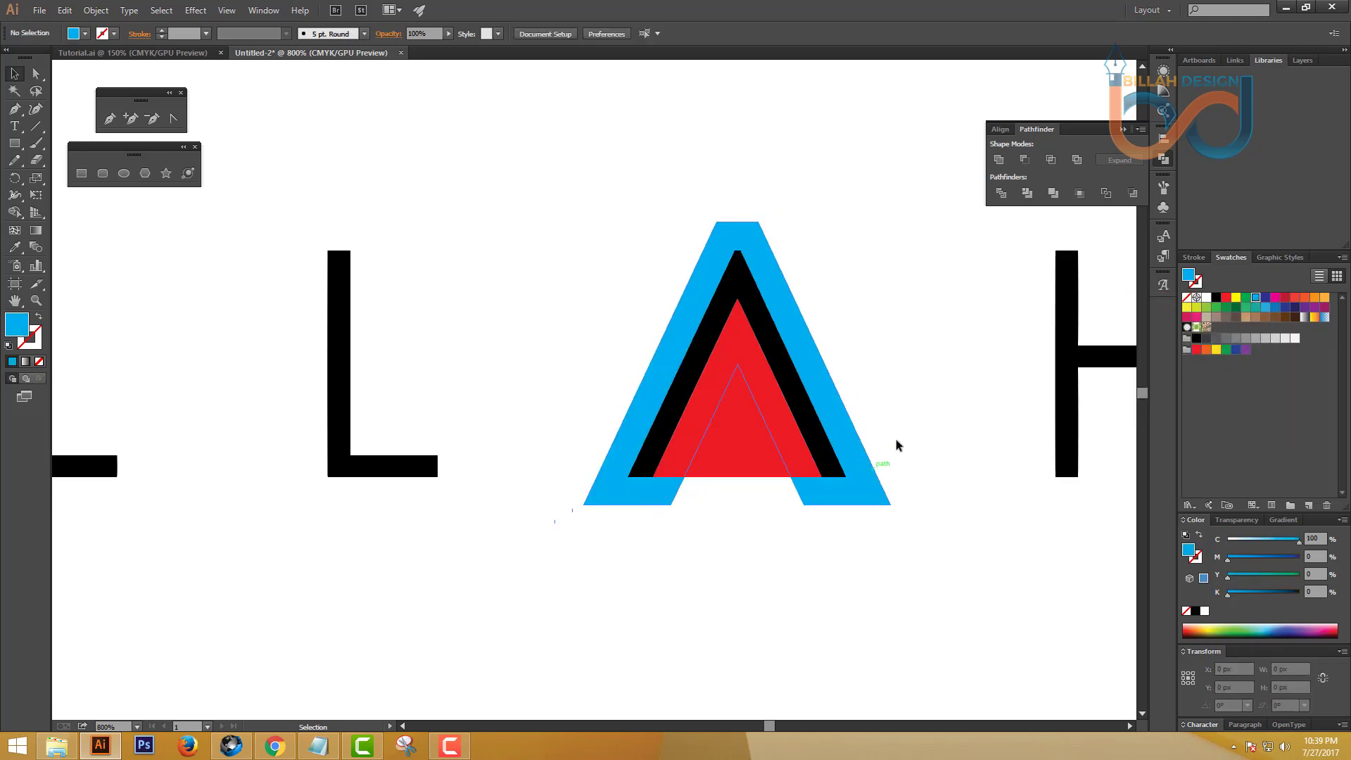
Step: Divide the cyan outline with the red triangle, ungroup the pieces, and pull away the cyan outer piece
click(867, 485)
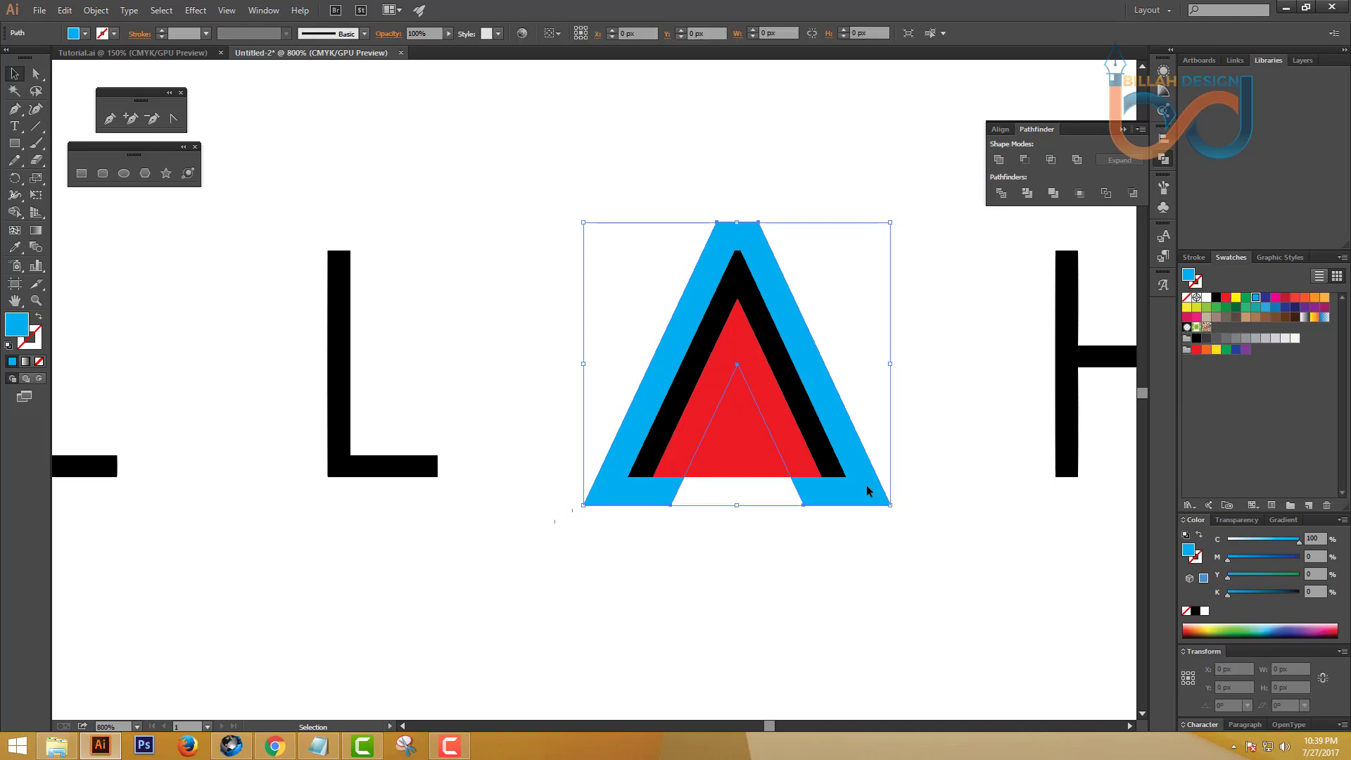
click(929, 453)
click(867, 490)
click(901, 473)
click(871, 483)
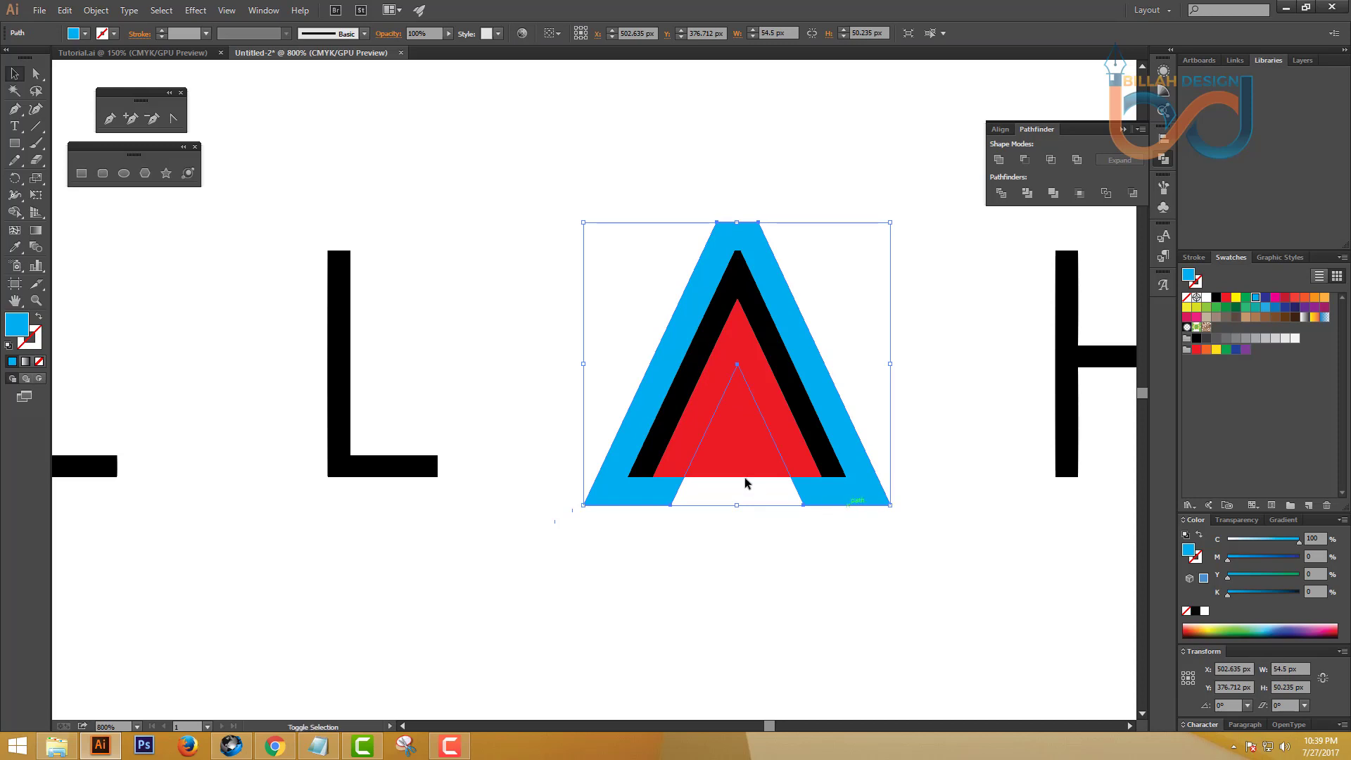
shift+click(729, 456)
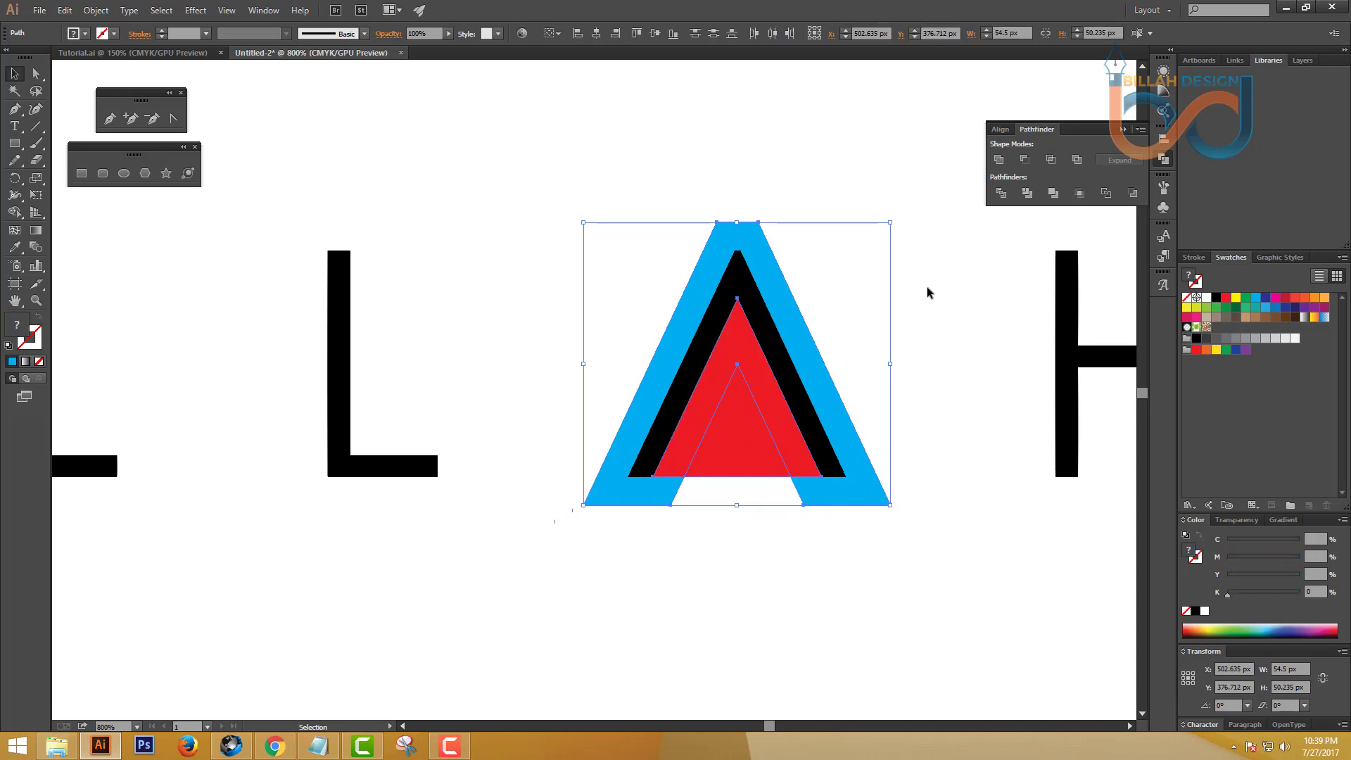
click(1001, 193)
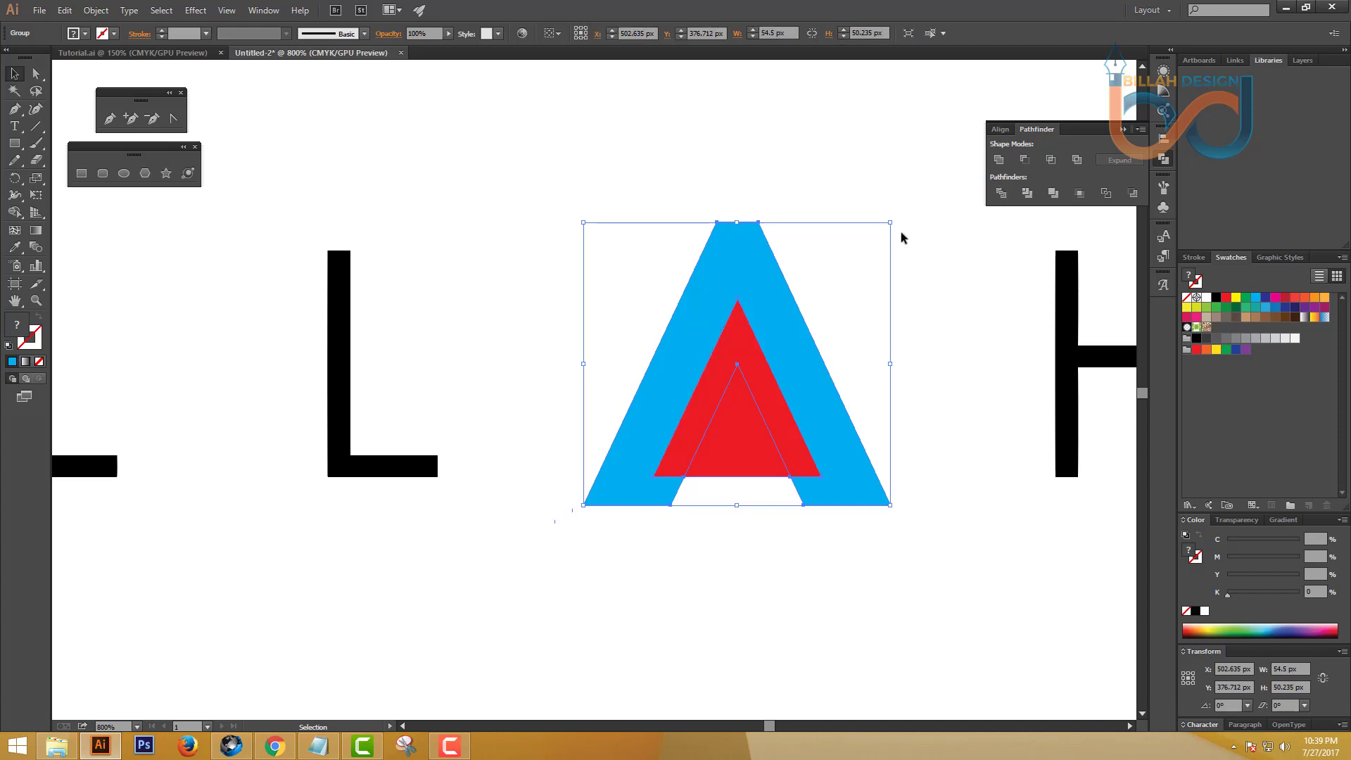
right_click(896, 225)
click(934, 306)
click(880, 282)
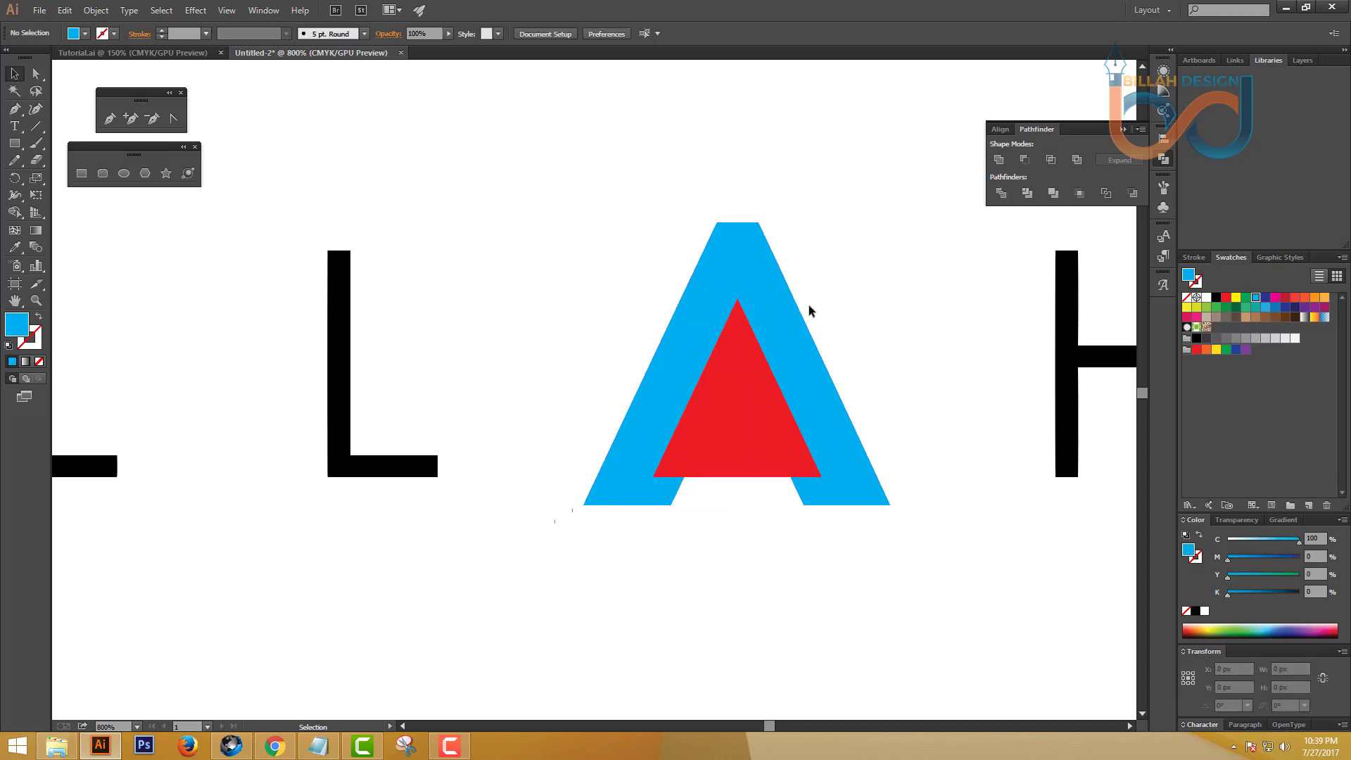
drag(797, 304, 920, 276)
Step: Delete the leftover cyan outer piece and the red ring piece from the A
key(Delete)
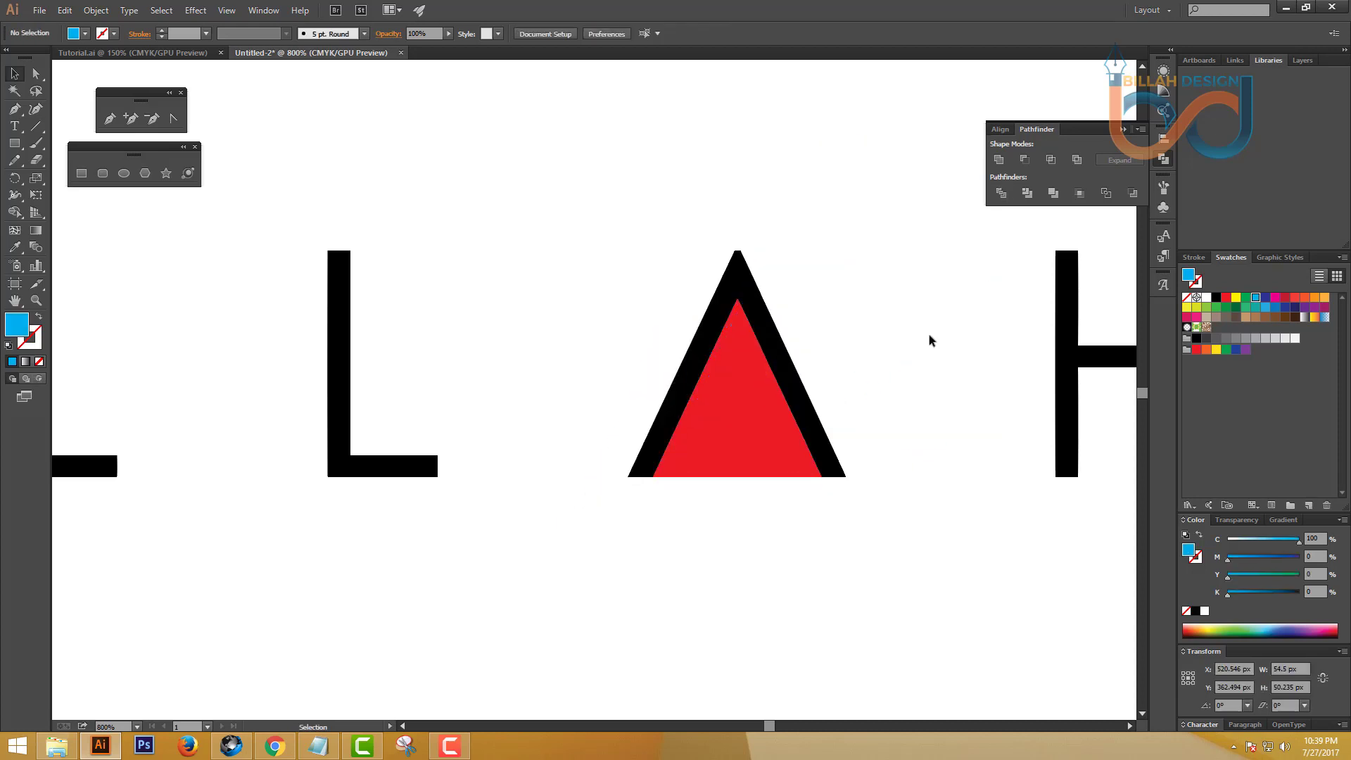
drag(777, 419, 950, 445)
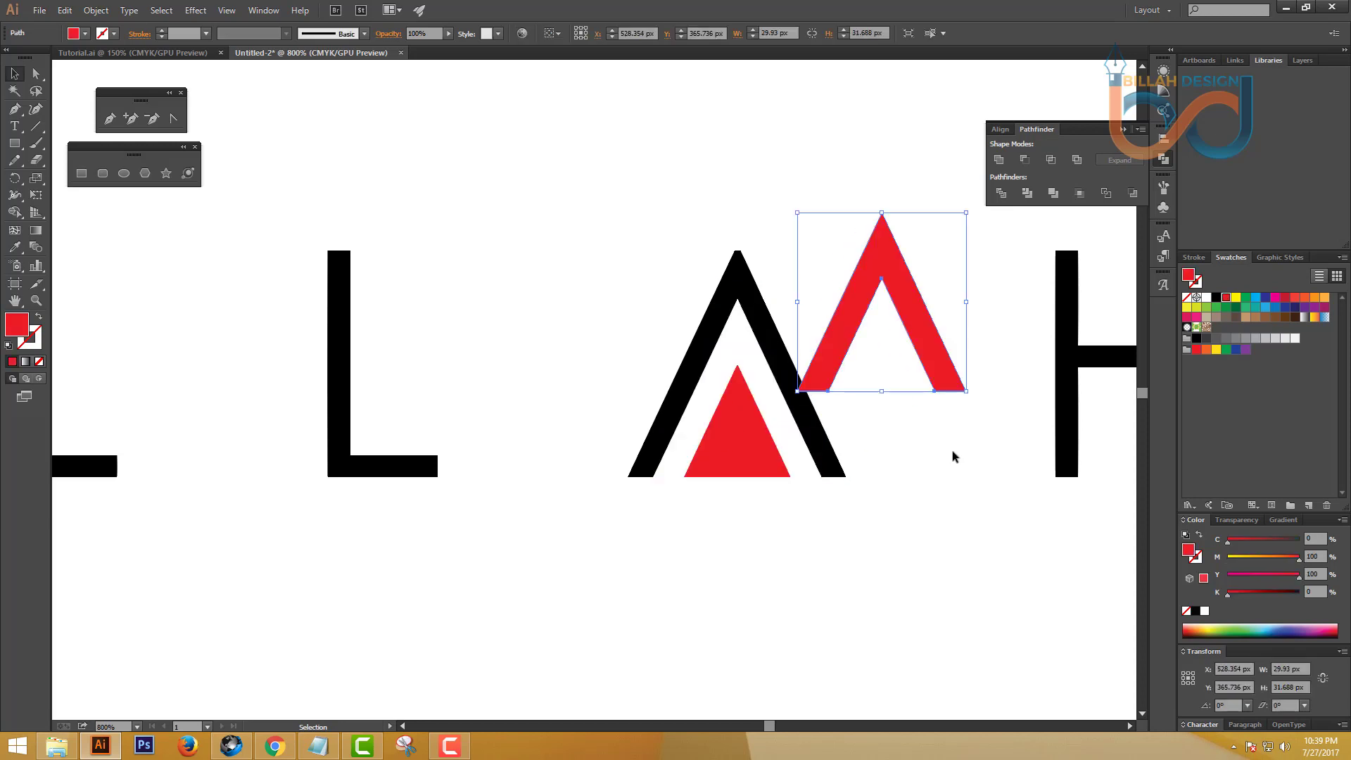
key(Delete)
key(ctrl+minus)
key(ctrl+minus)
key(ctrl+minus)
key(ctrl+minus)
key(ctrl+minus)
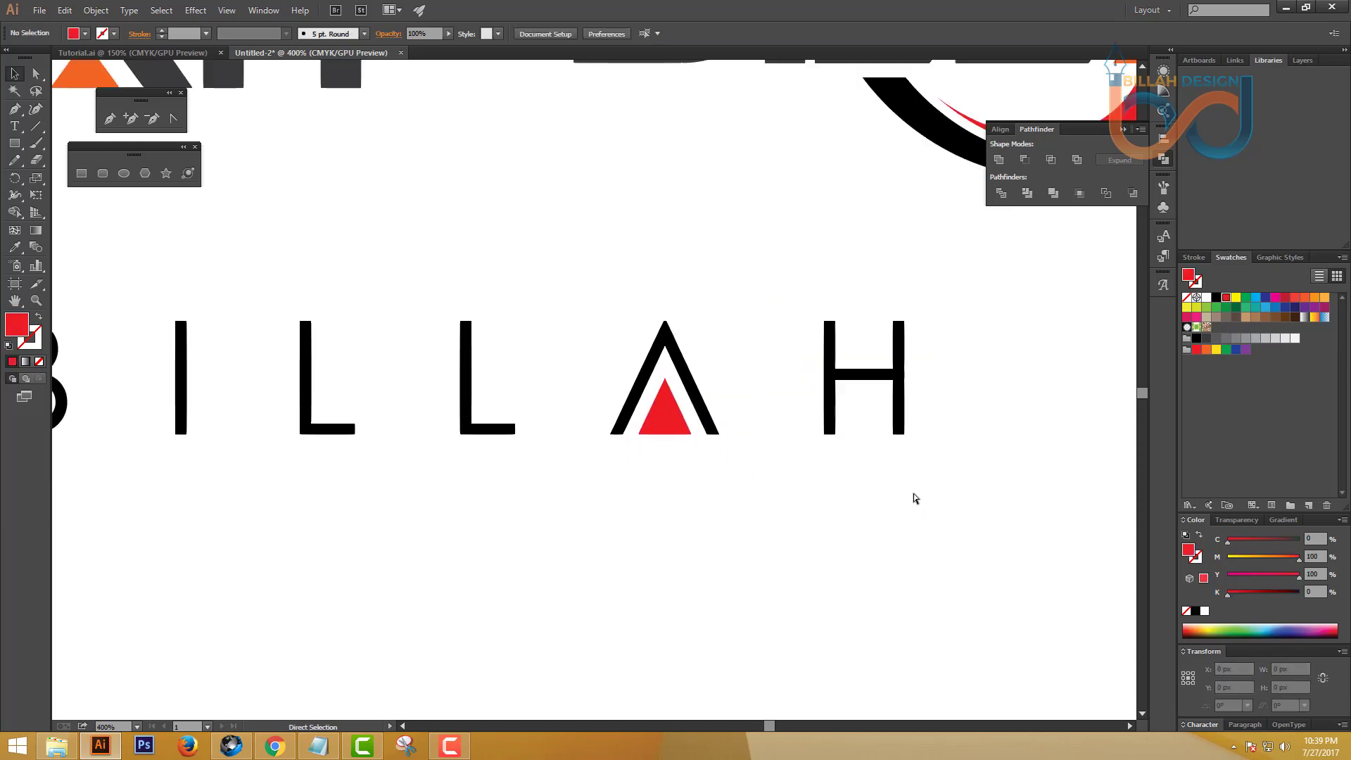
Step: Color the spaced BILLAH letters with the logo lettering's dark gray using the Eyedropper
key(v)
drag(725, 462, 742, 477)
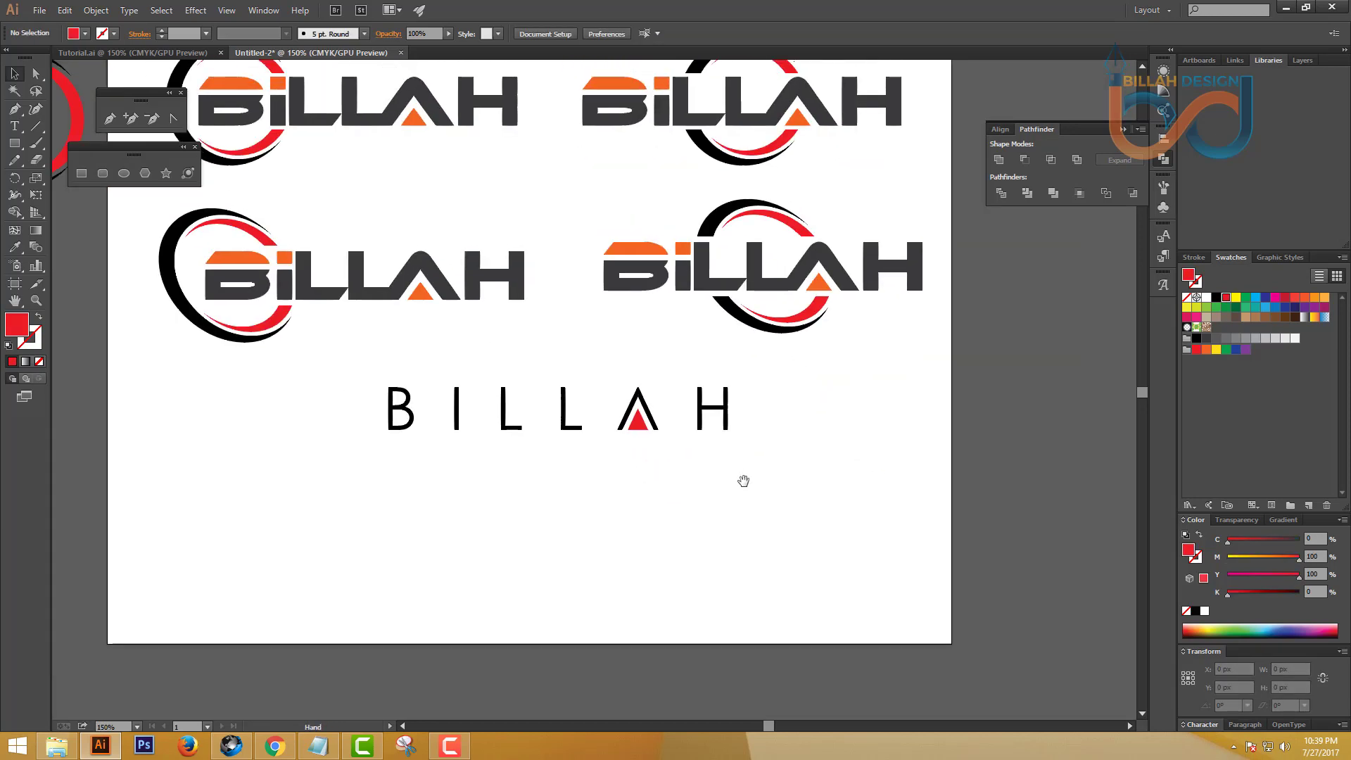
drag(344, 343, 785, 394)
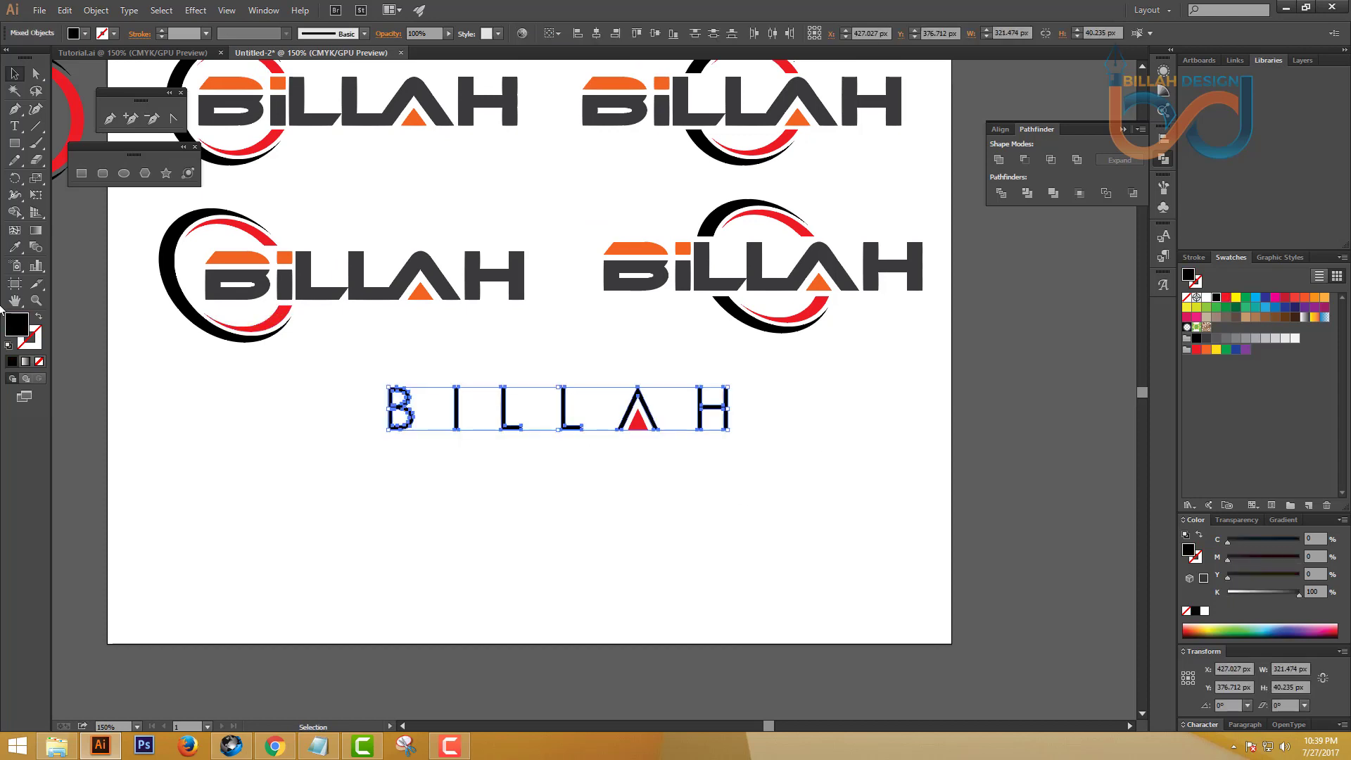
click(14, 250)
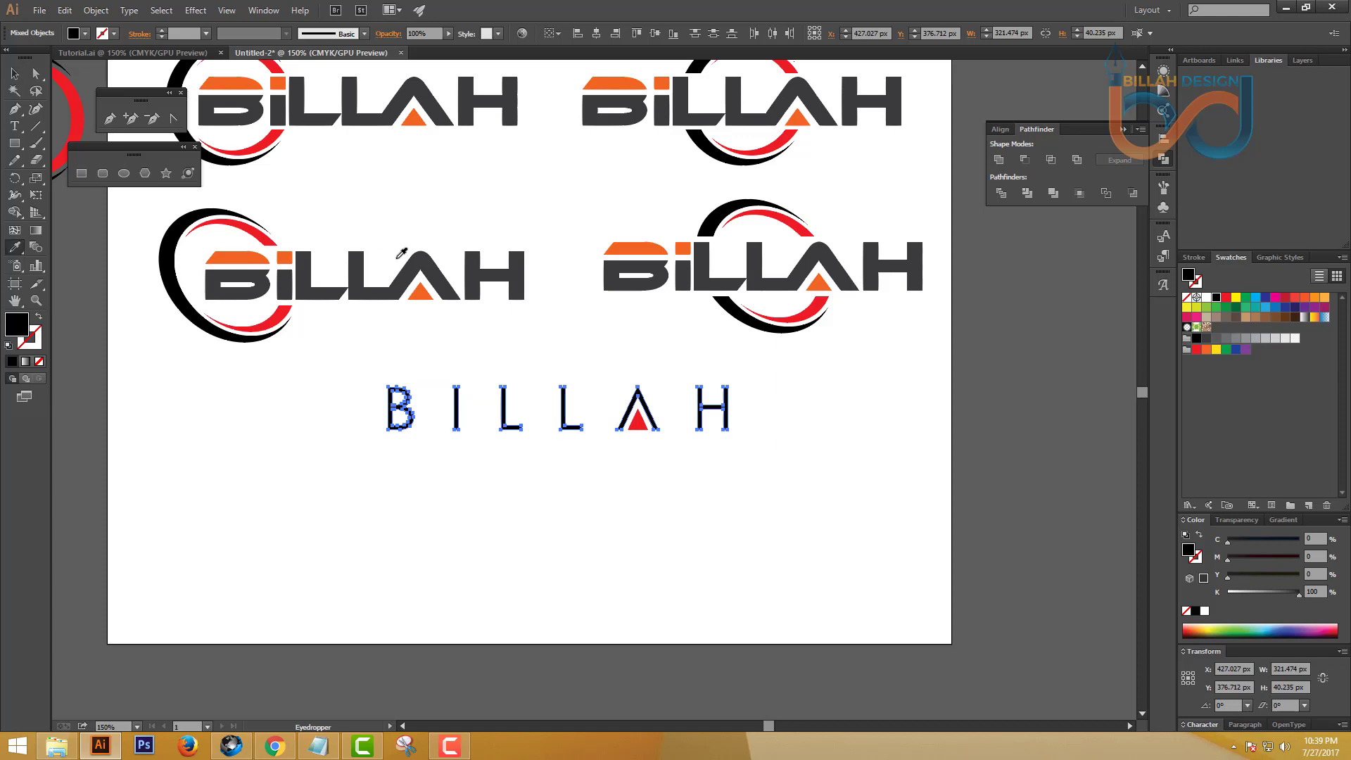
click(427, 258)
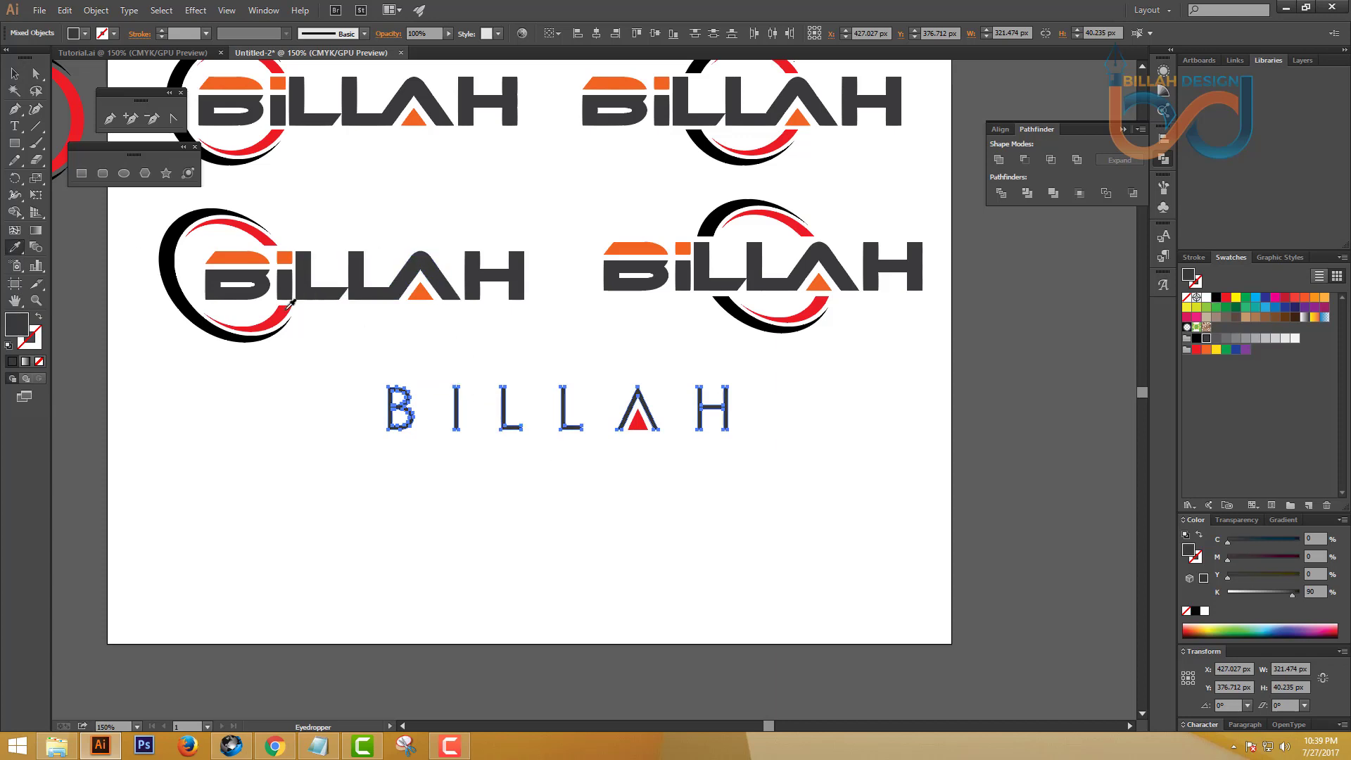
click(15, 74)
Step: Scale the BILLAH letters narrower
click(366, 484)
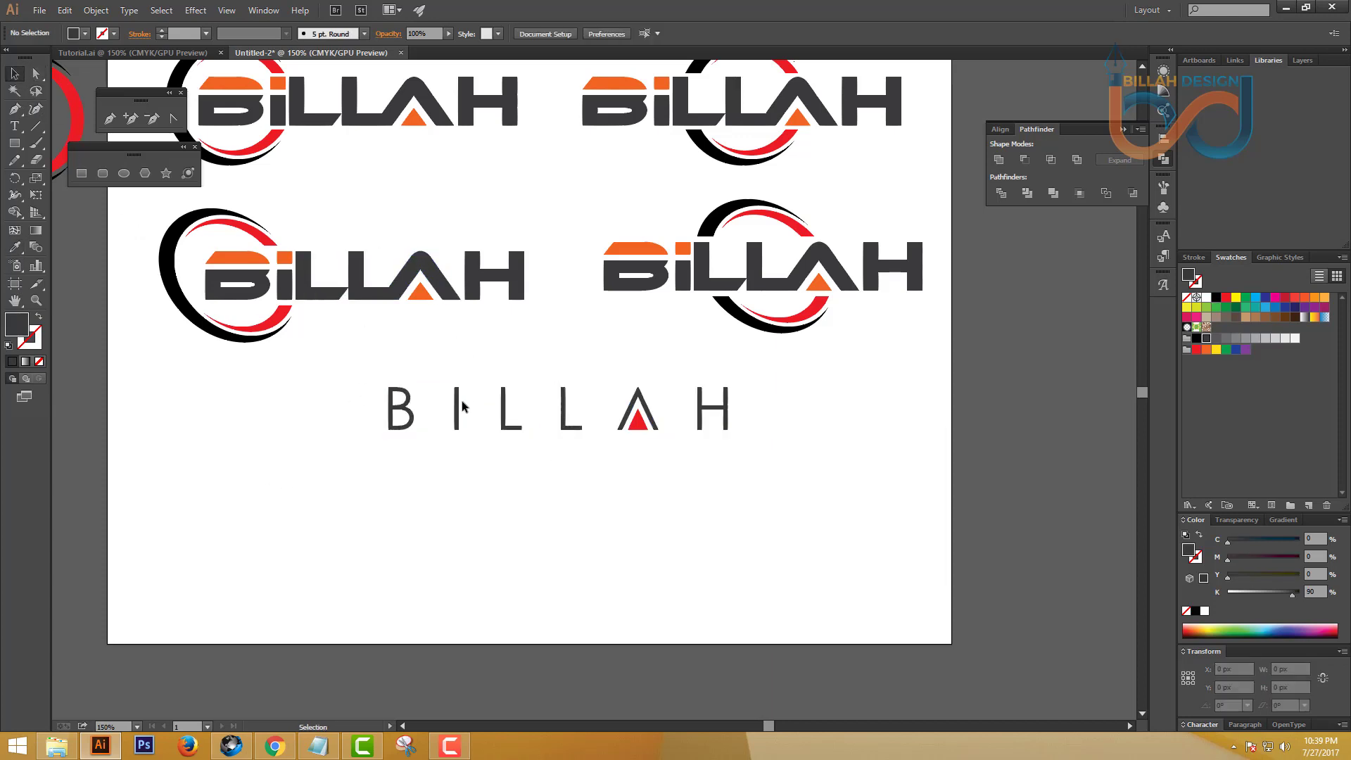
drag(333, 365, 769, 467)
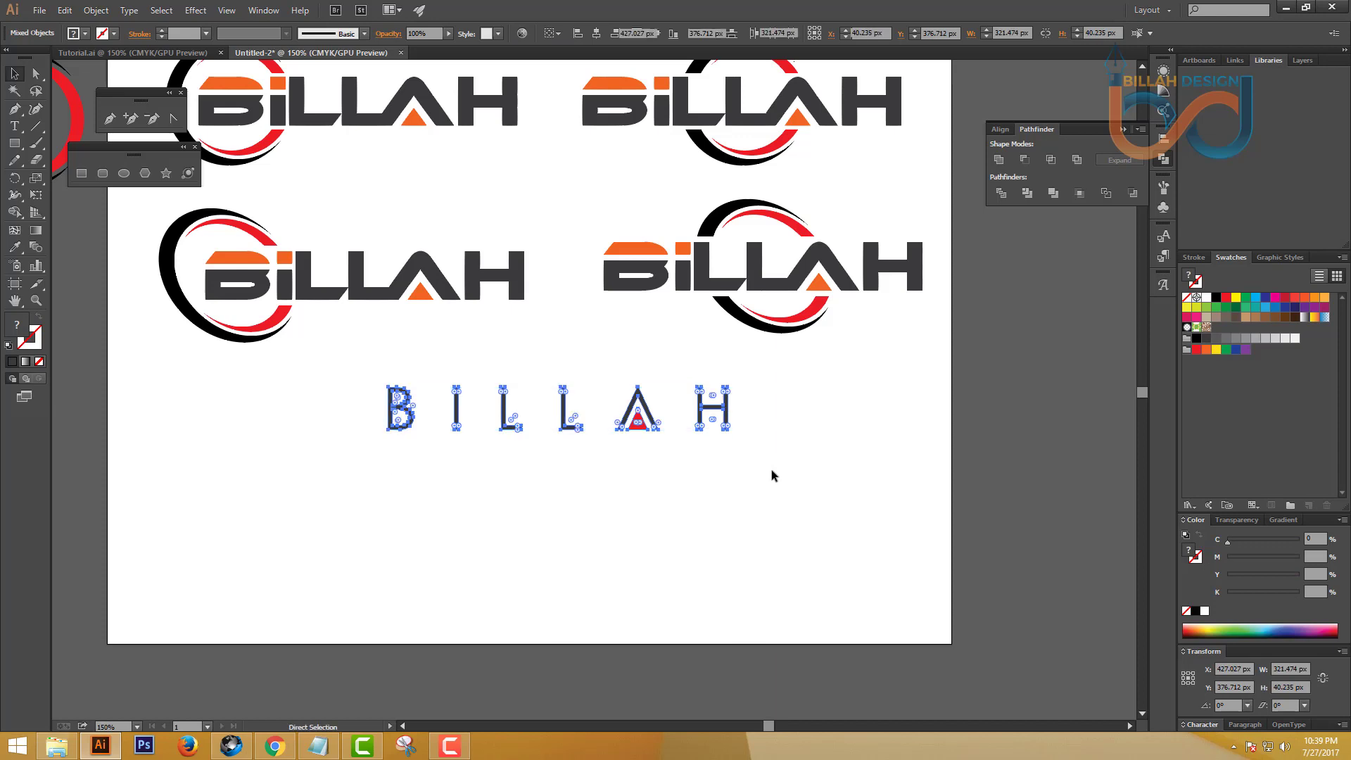
click(767, 467)
mouse_move(726, 412)
mouse_down()
mouse_move(746, 415)
mouse_move(714, 412)
mouse_up()
drag(678, 505, 726, 502)
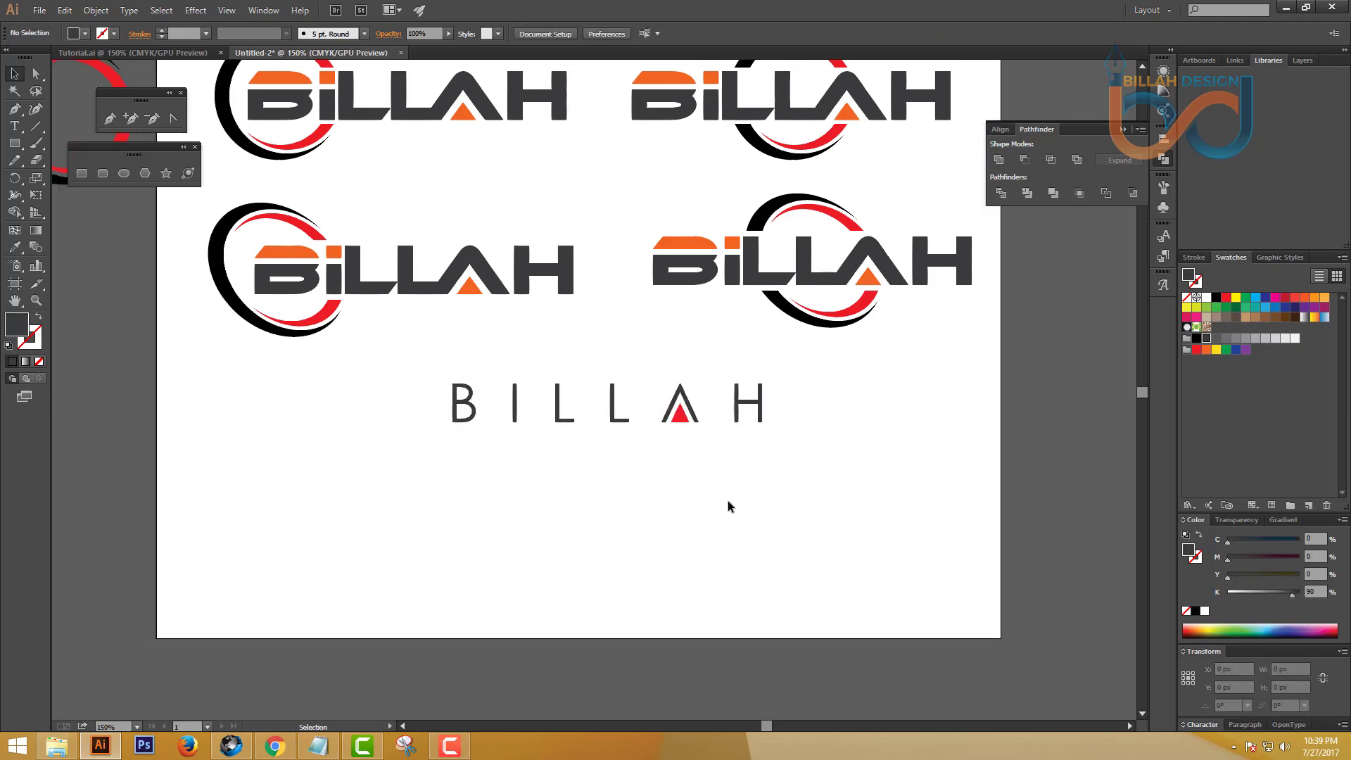
Step: View the artboard at 100% and nudge the BILLAH wordmark up slightly
key(ctrl+minus)
key(ctrl+minus)
key(ctrl+plus)
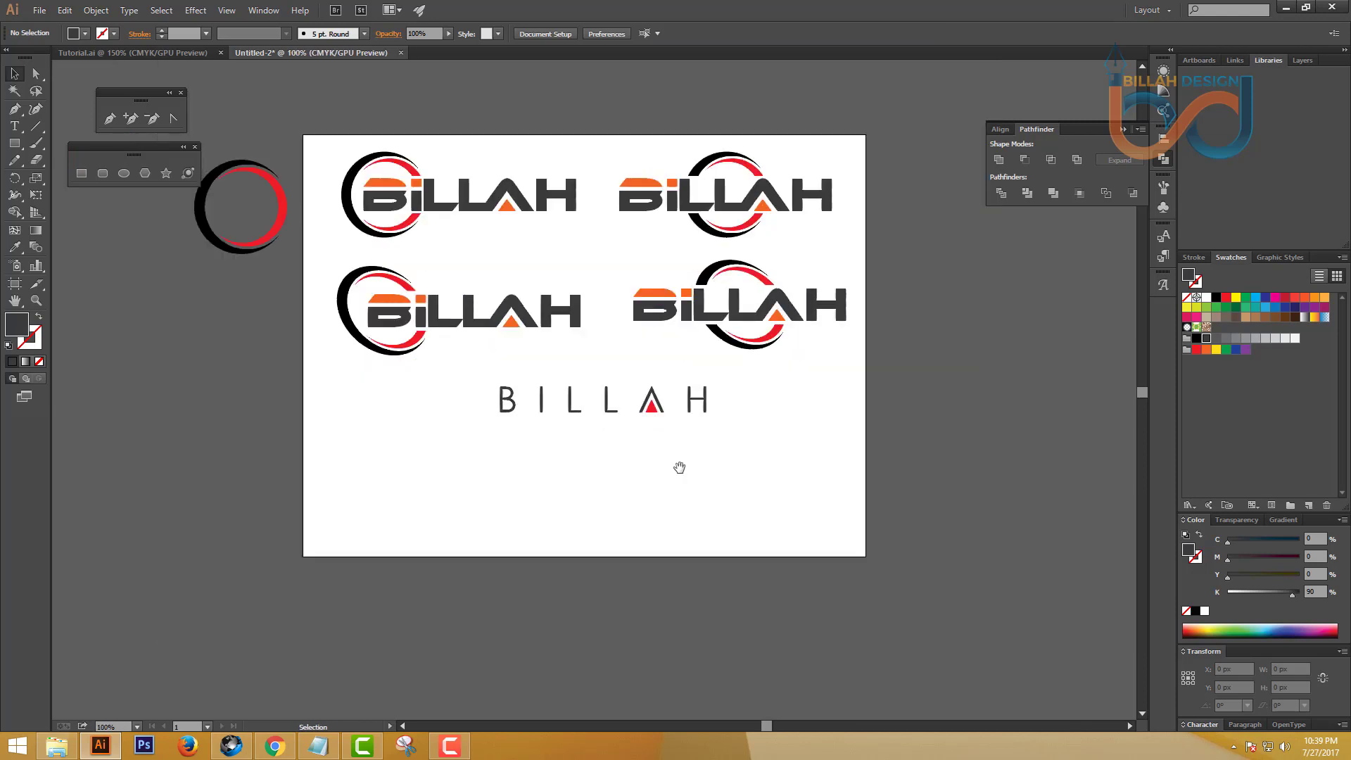
drag(679, 467, 744, 483)
drag(697, 433, 698, 419)
click(721, 485)
drag(706, 470, 717, 469)
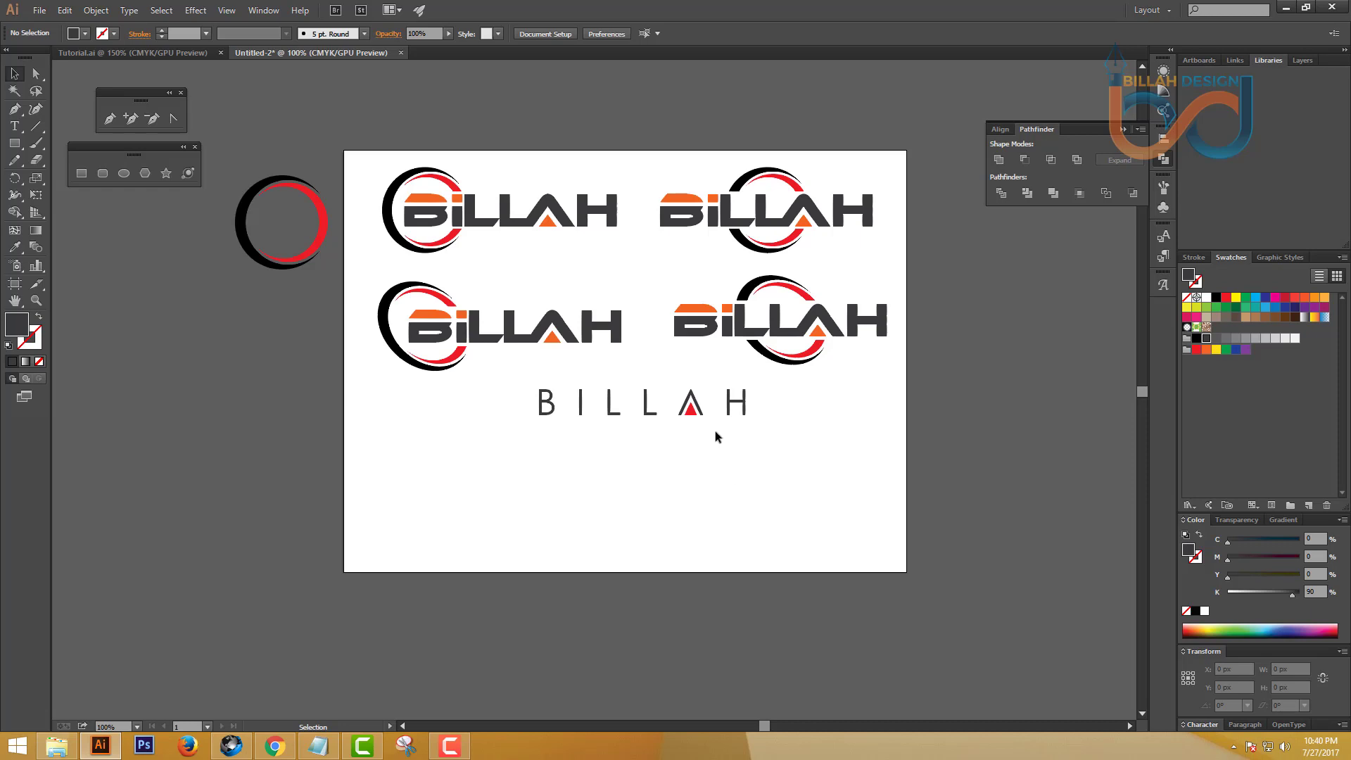
Step: Duplicate the thin spaced BILLAH wordmark just below the original, nudge the copy left, and zoom in
drag(696, 414, 718, 454)
click(741, 534)
click(736, 527)
key(ctrl+equal)
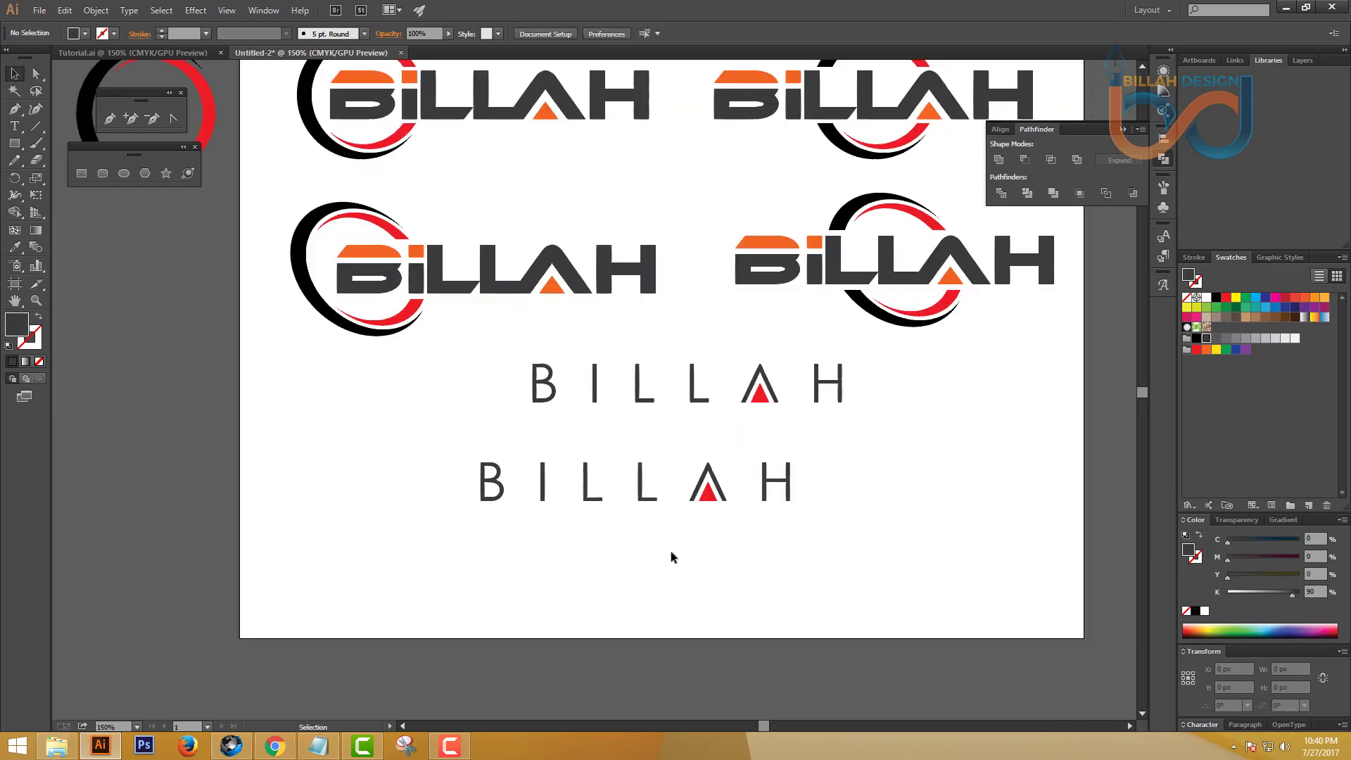
scroll(583, 543, down, 1)
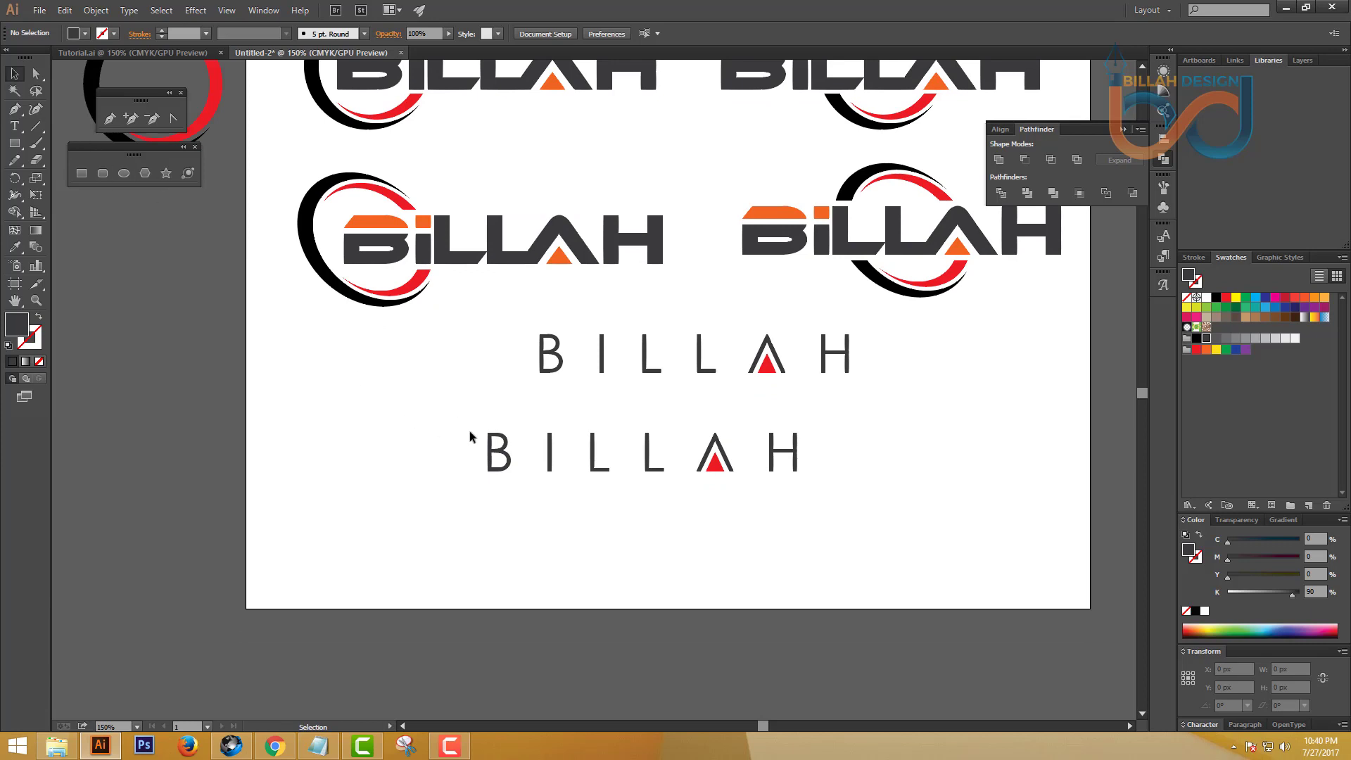
Step: Draw a black-stroked vertical line just left of the lower BILLAH wordmark
click(37, 128)
drag(392, 250, 475, 491)
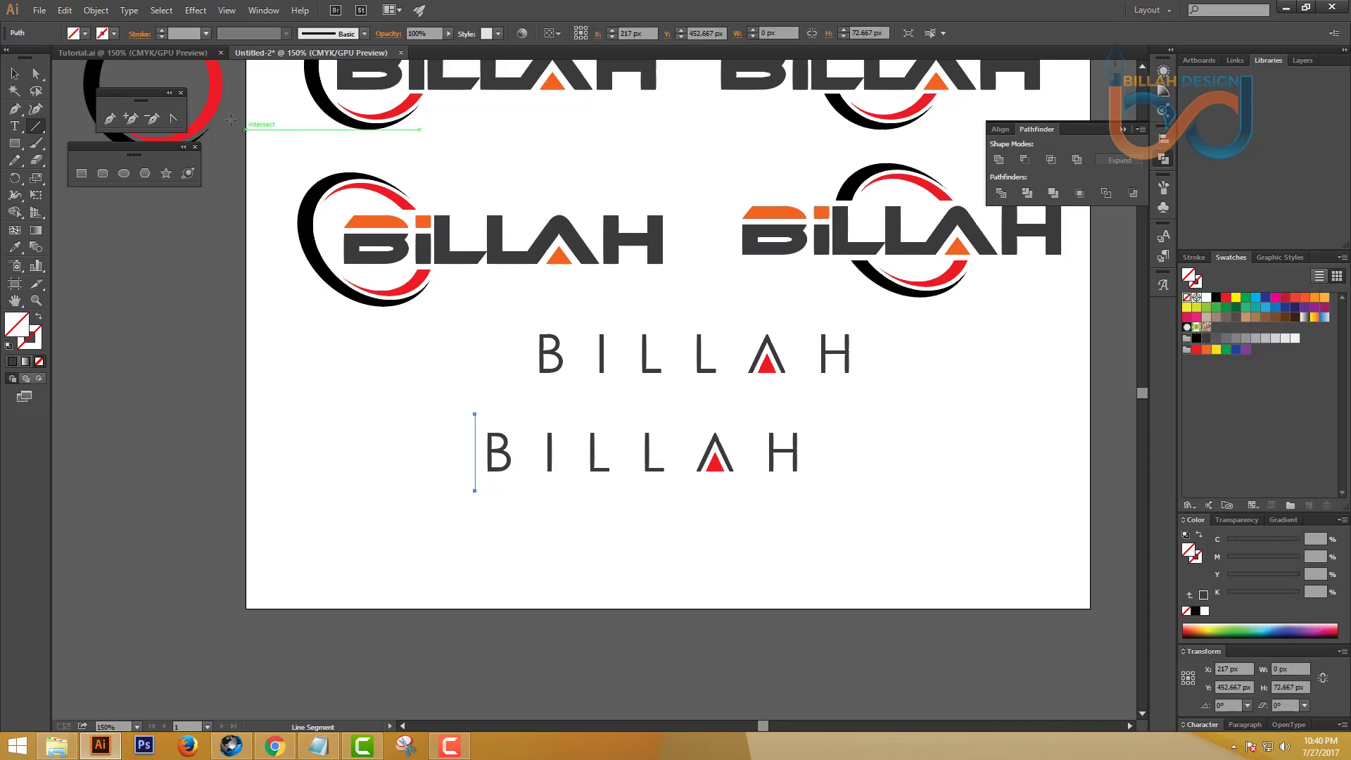
click(162, 33)
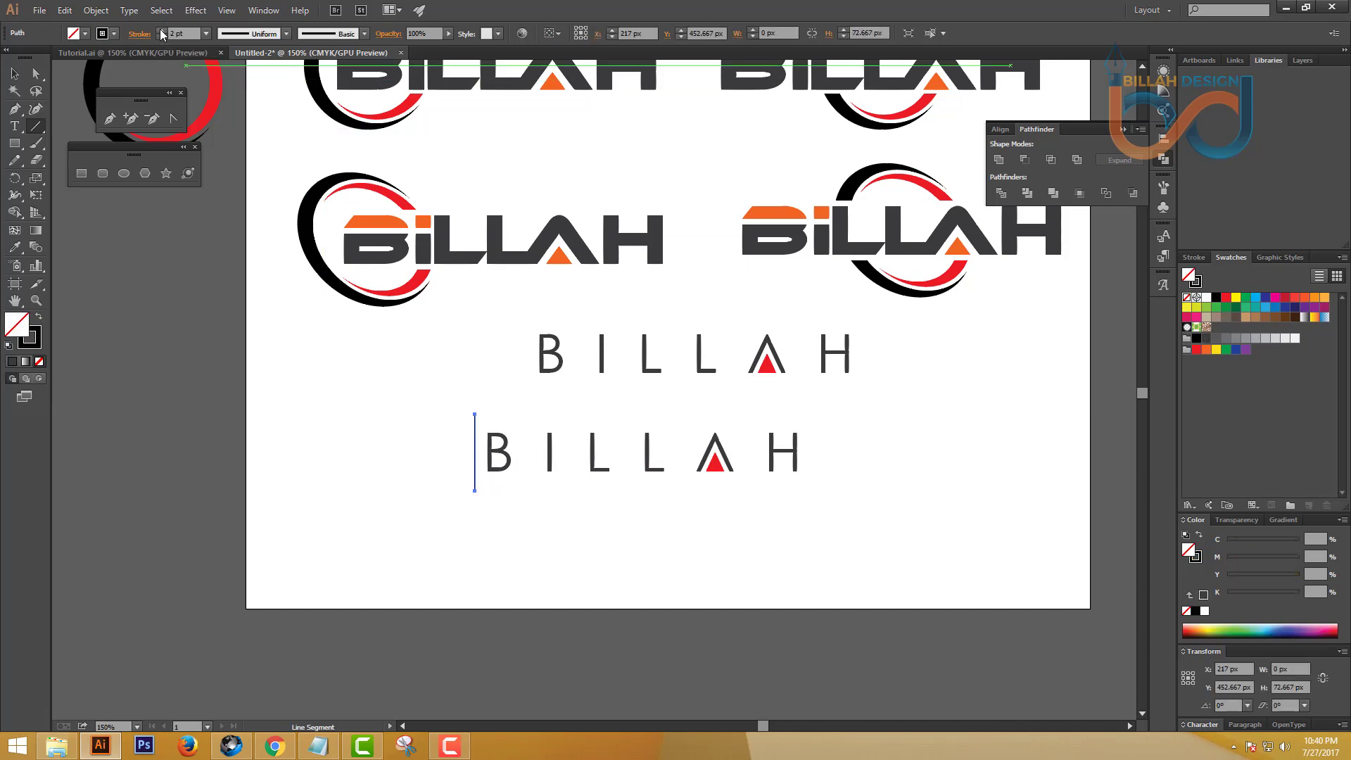
Step: Expand the line into a filled shape and colour it with the A's triangle red
click(95, 9)
click(141, 160)
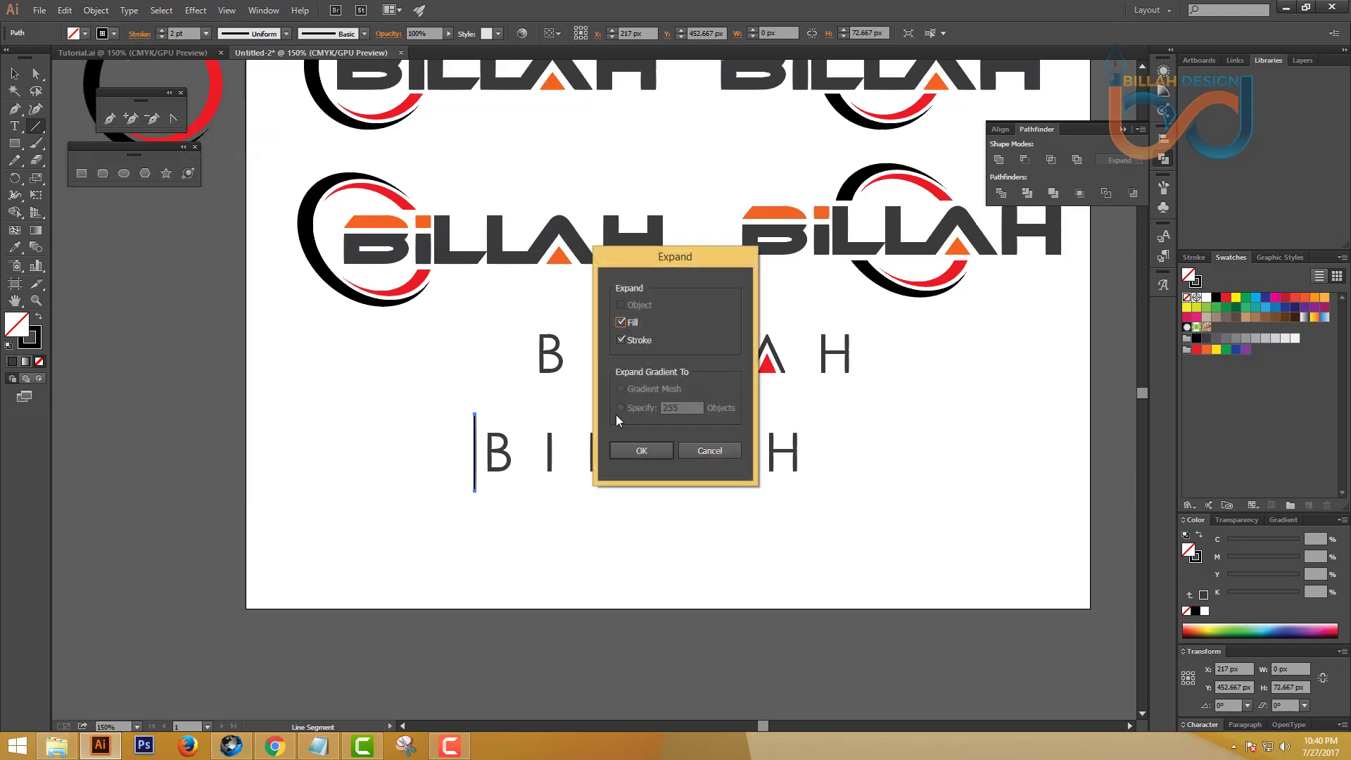
click(641, 451)
key(v)
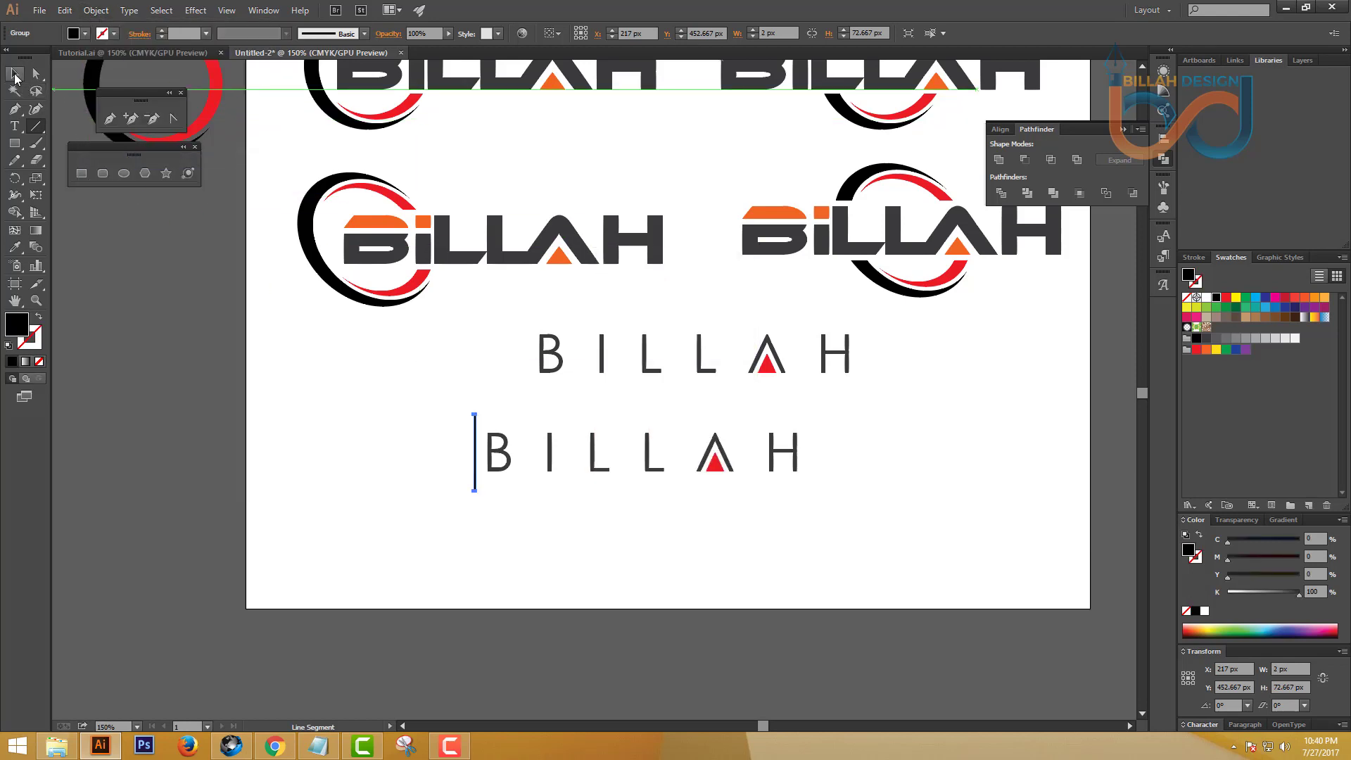
click(15, 247)
click(711, 466)
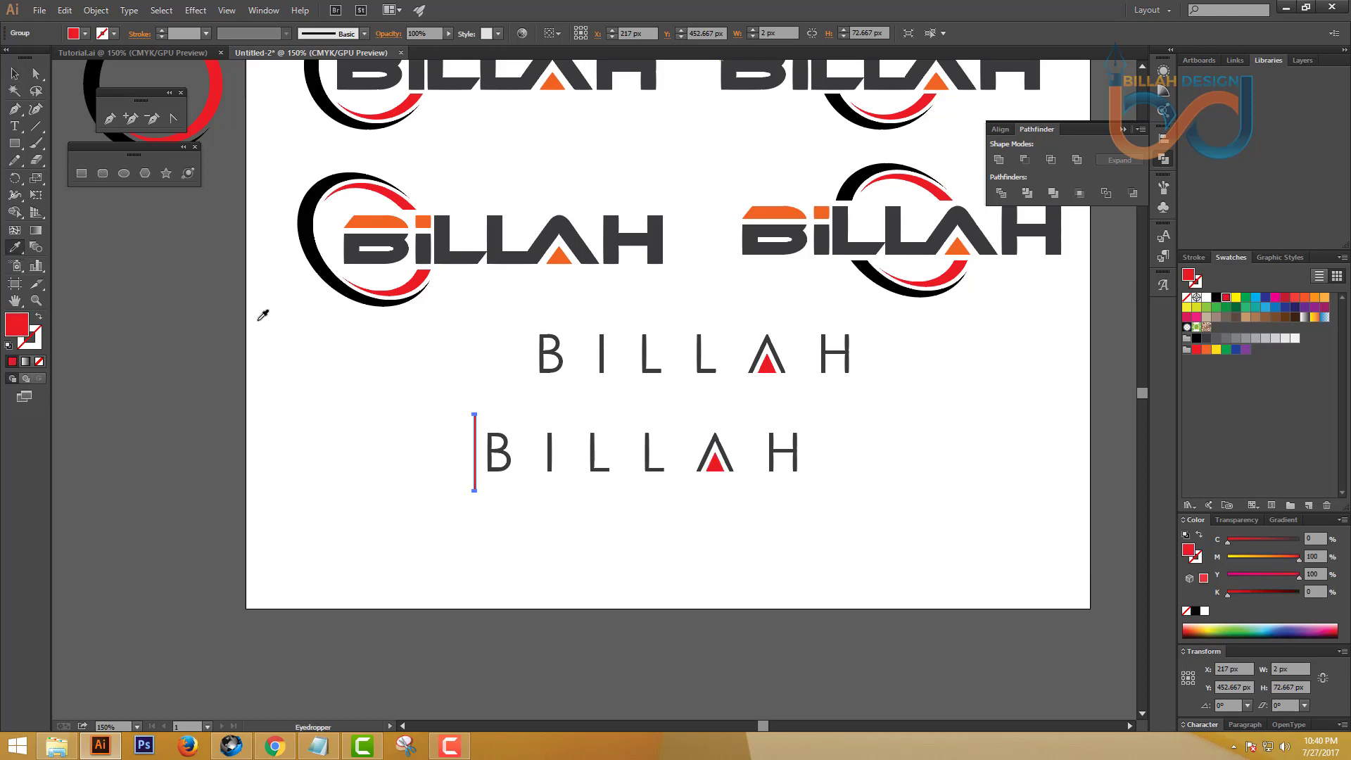
click(14, 73)
click(558, 533)
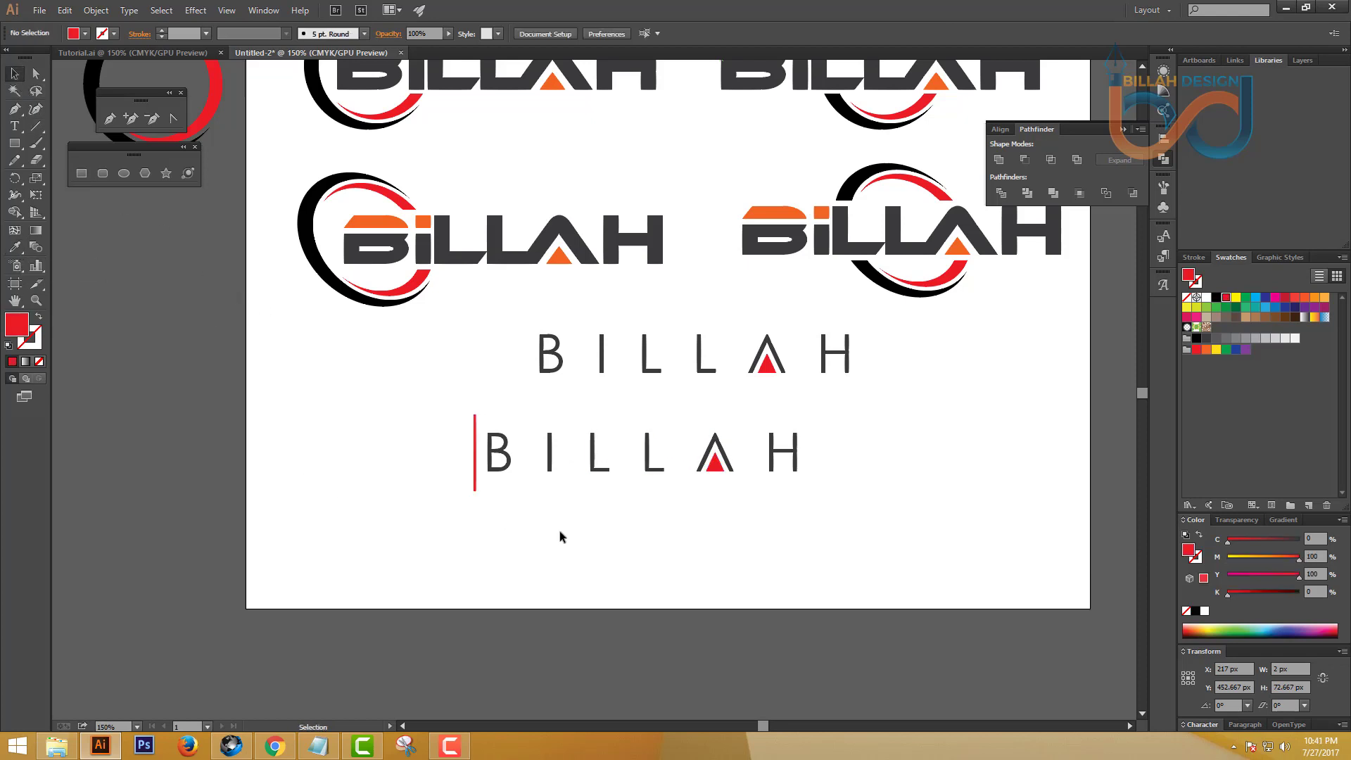
Step: Stretch the red vertical line taller
drag(741, 537, 689, 527)
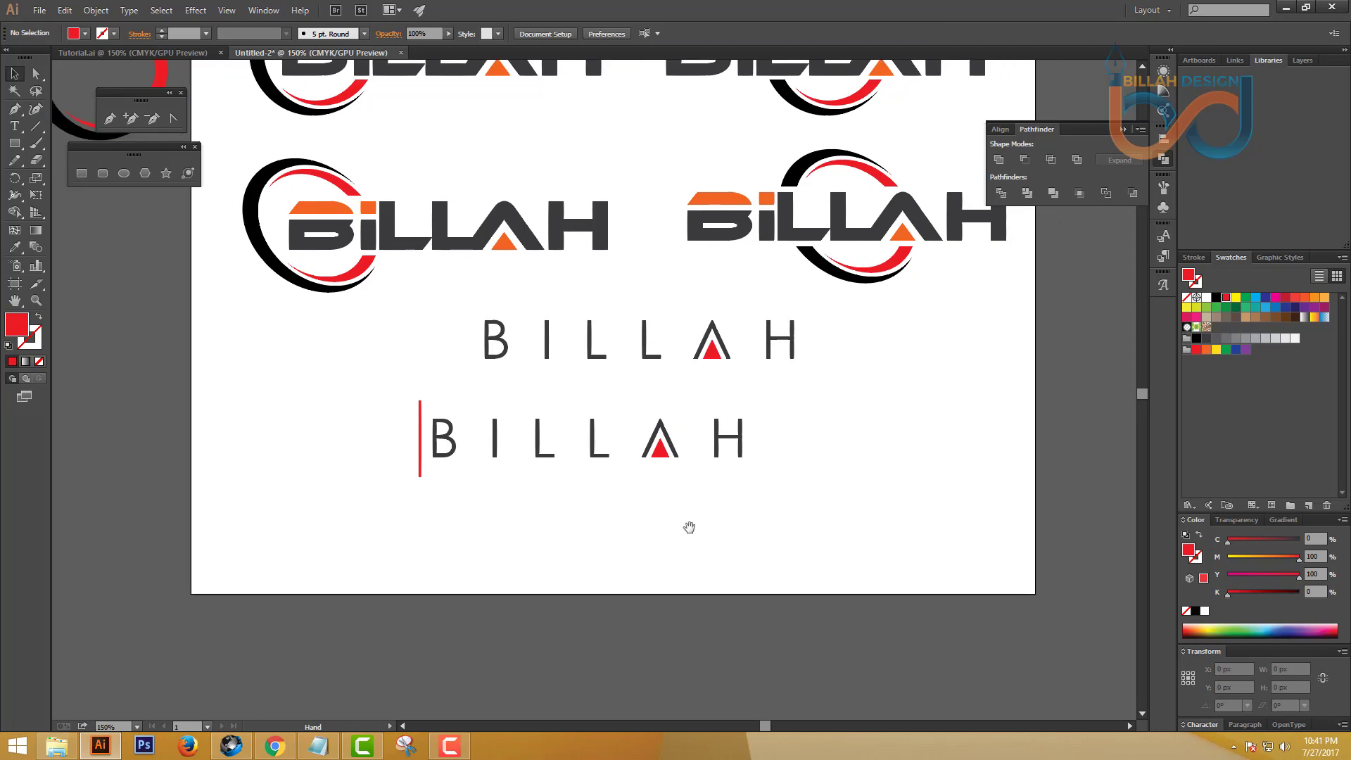
click(420, 437)
drag(421, 400, 422, 390)
click(478, 517)
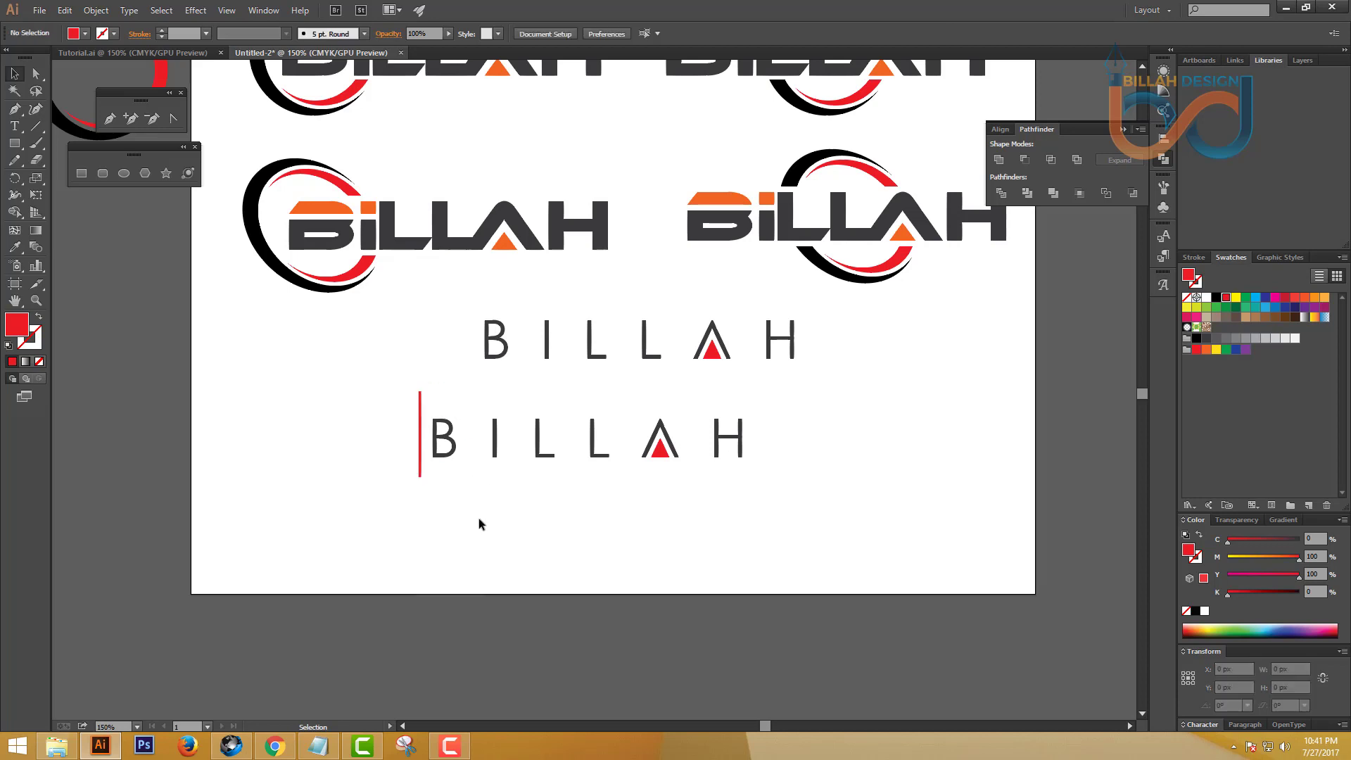
Step: Vertically centre the red line on the lower BILLAH wordmark with Align
click(451, 444)
drag(394, 422, 517, 459)
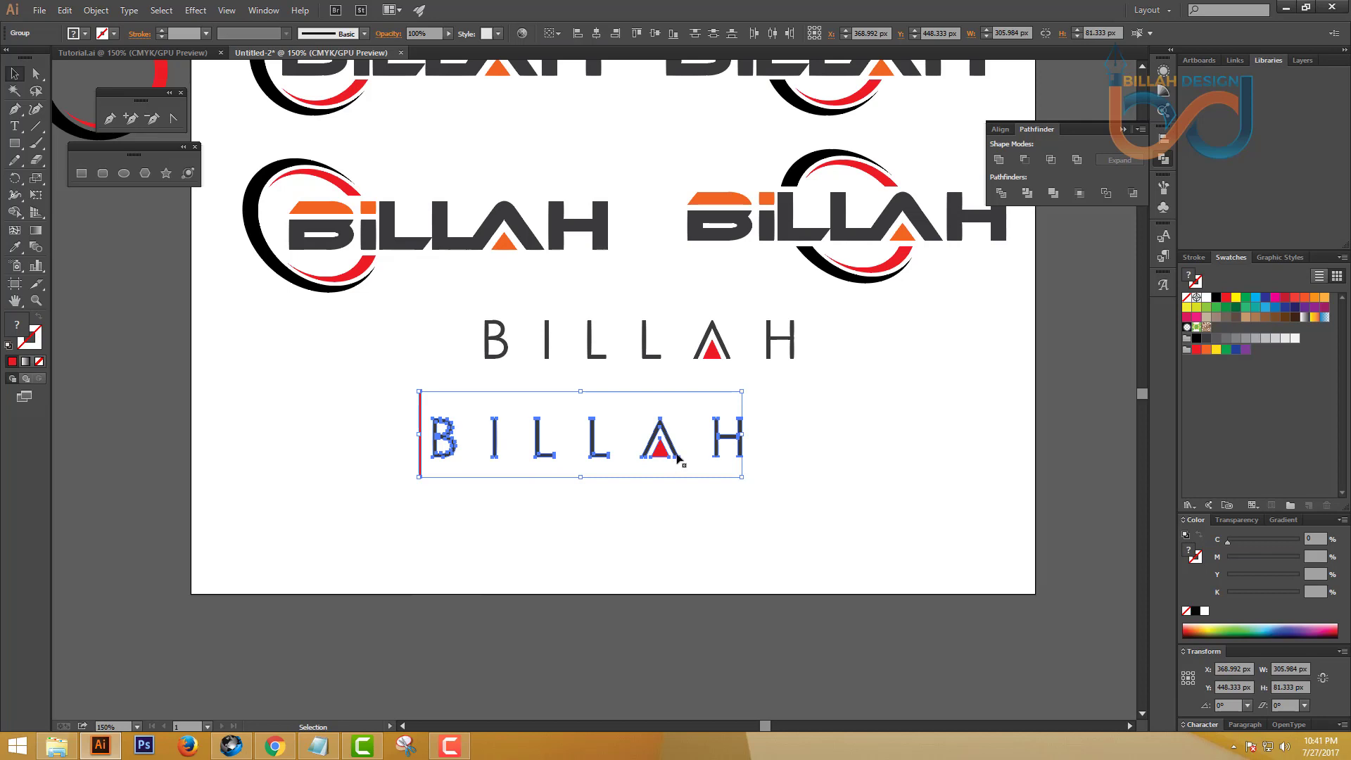
click(693, 514)
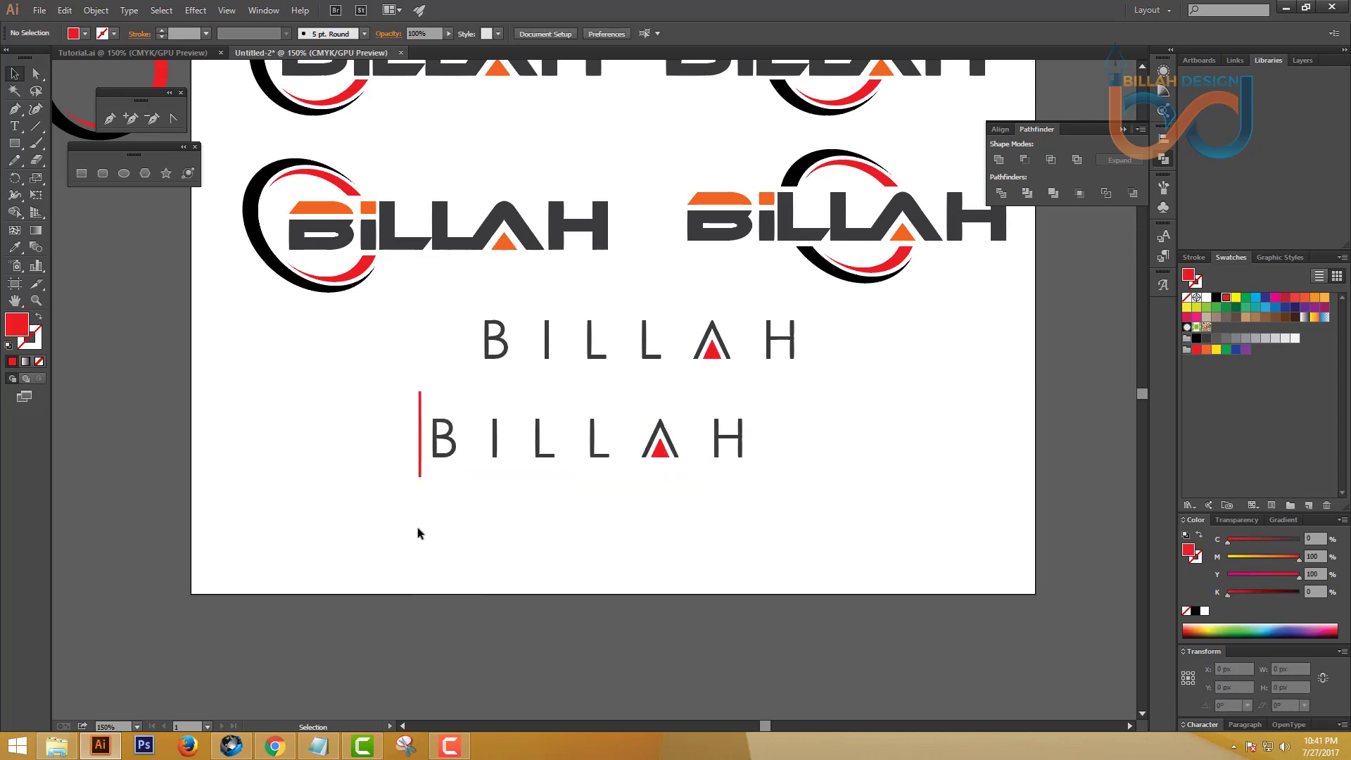
drag(653, 475, 846, 428)
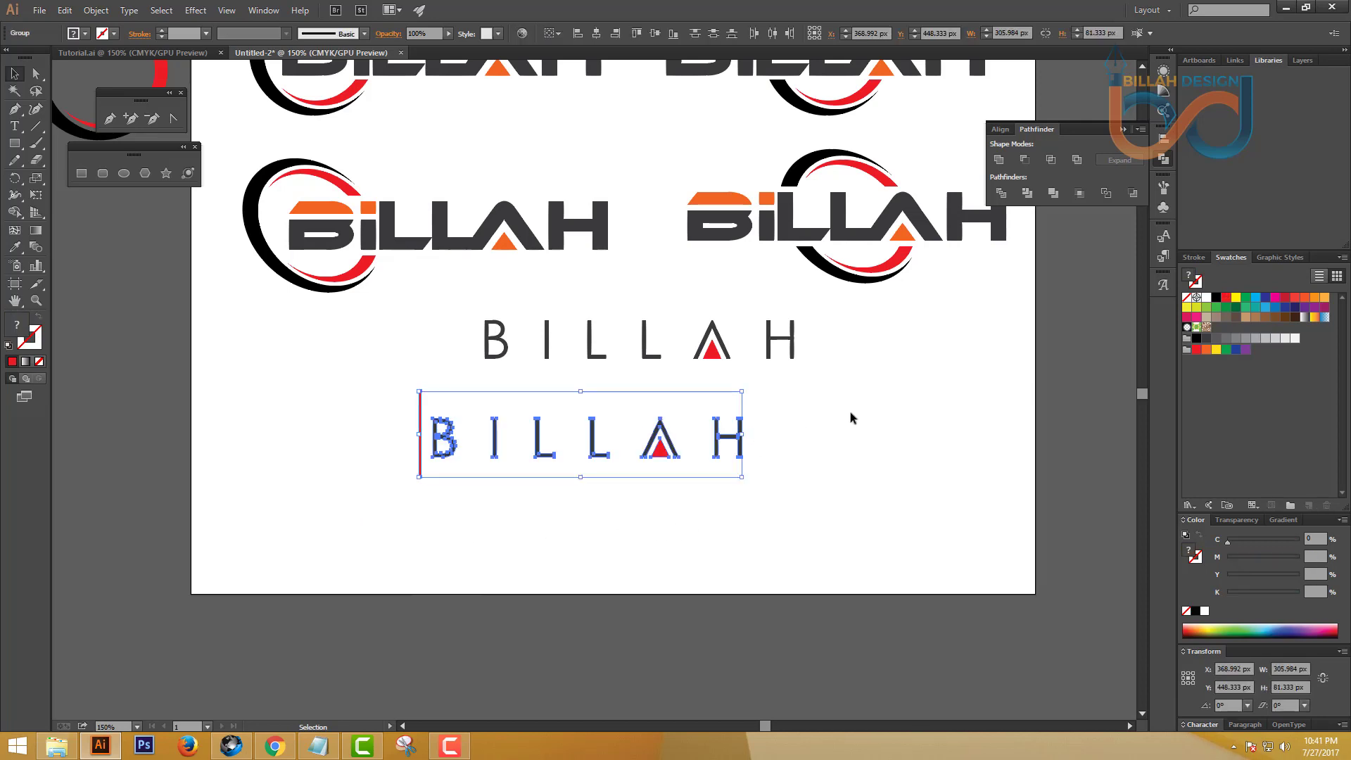
click(1000, 131)
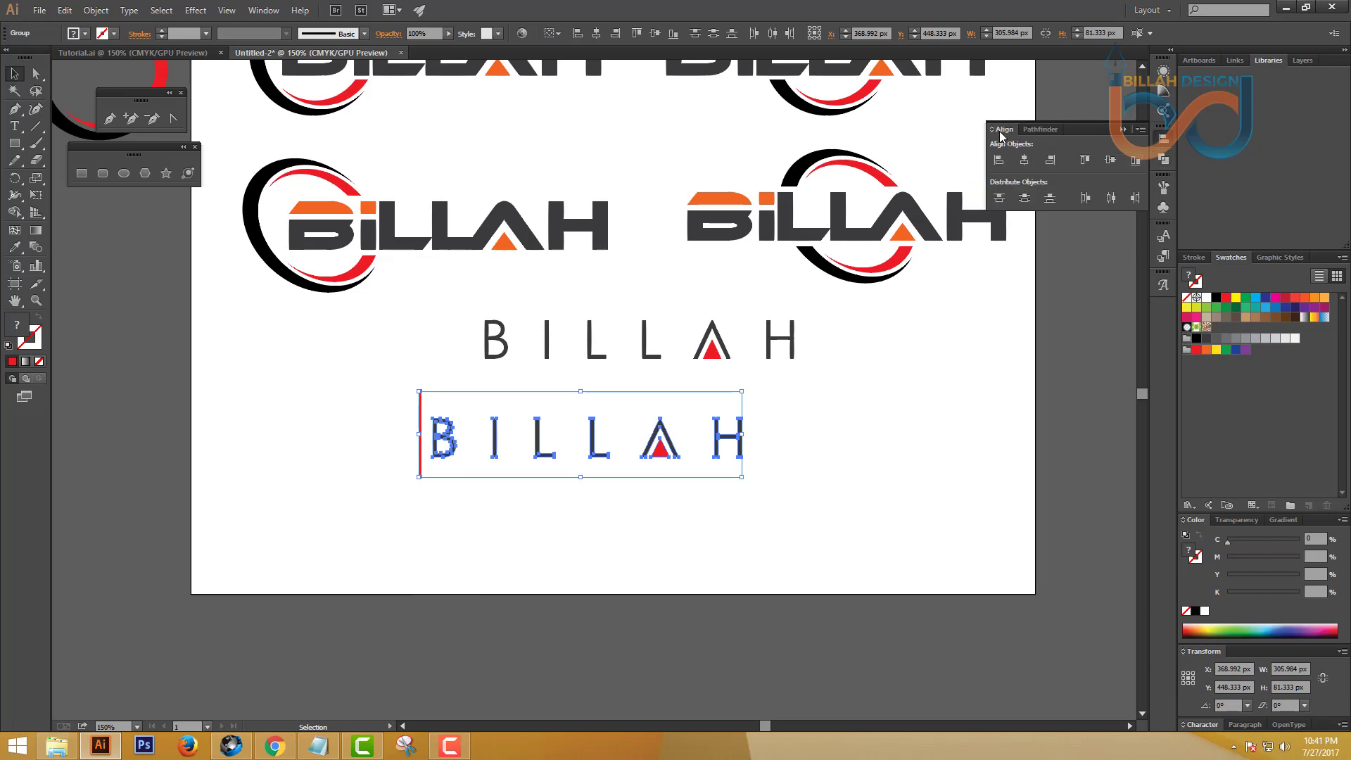
click(1110, 161)
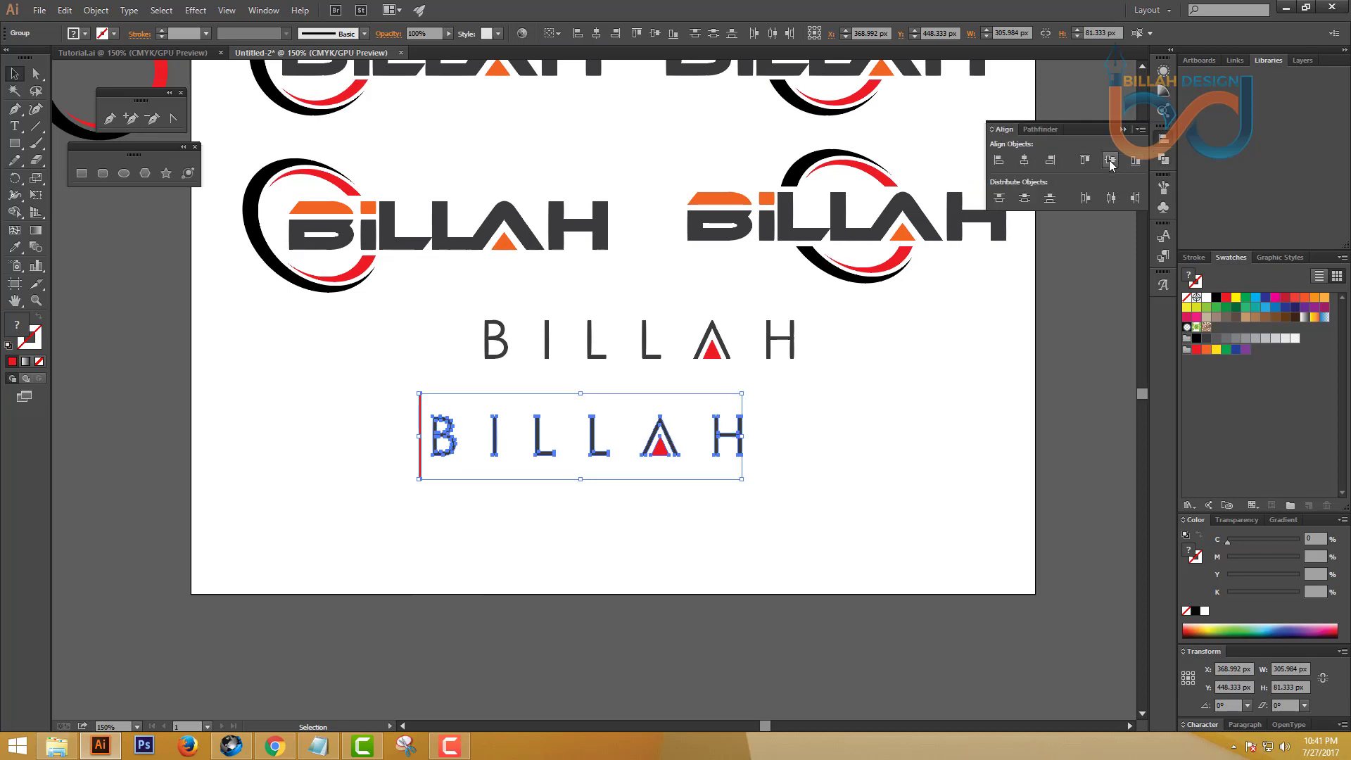
click(885, 441)
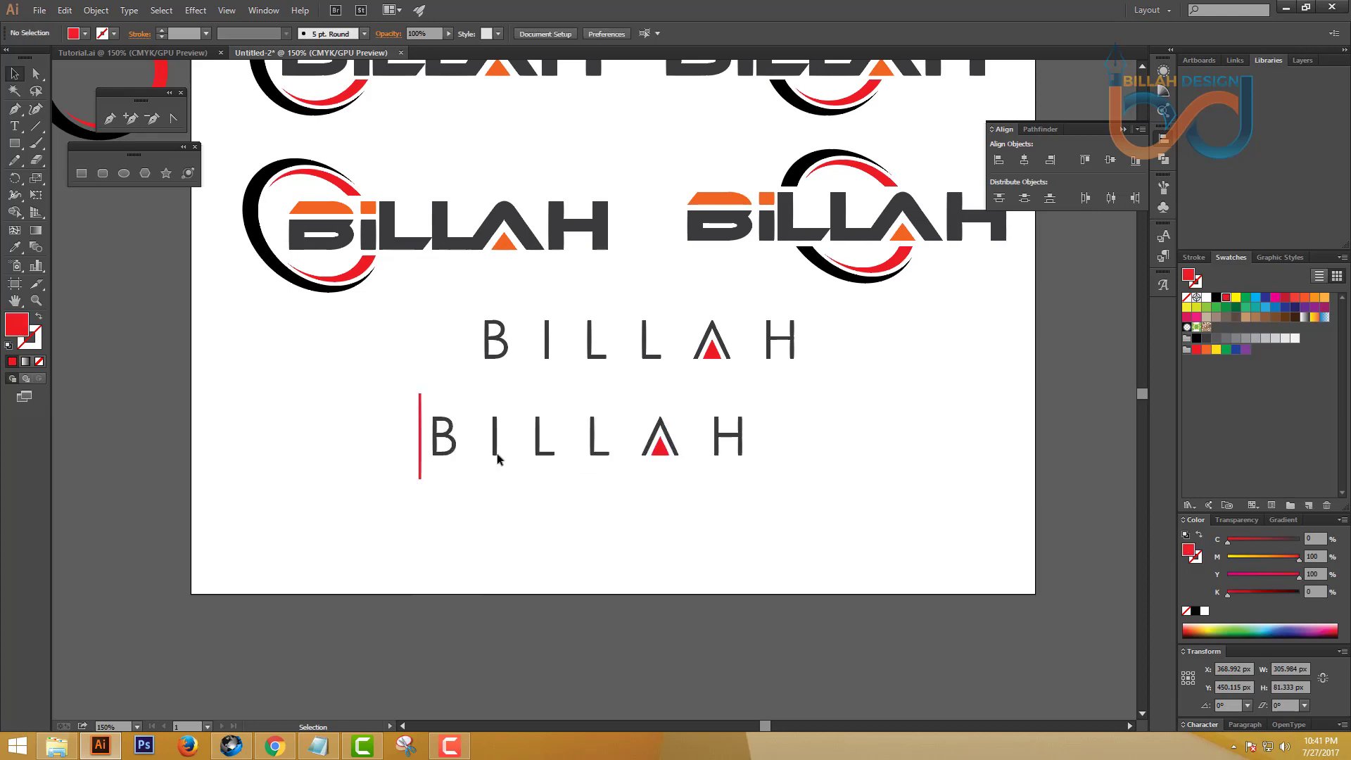
Step: Shift the lower wordmark left and place a copy of it and its red line to the right
drag(367, 410, 790, 462)
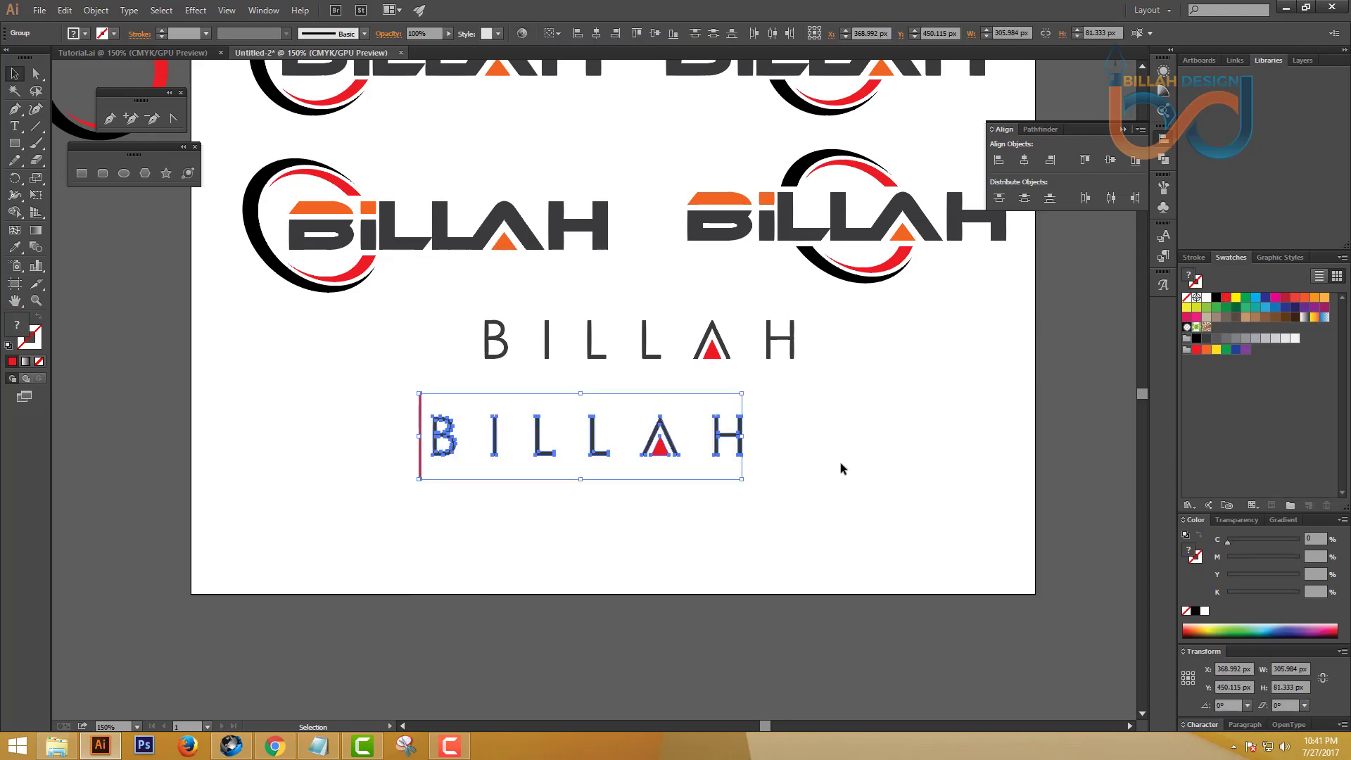
click(840, 464)
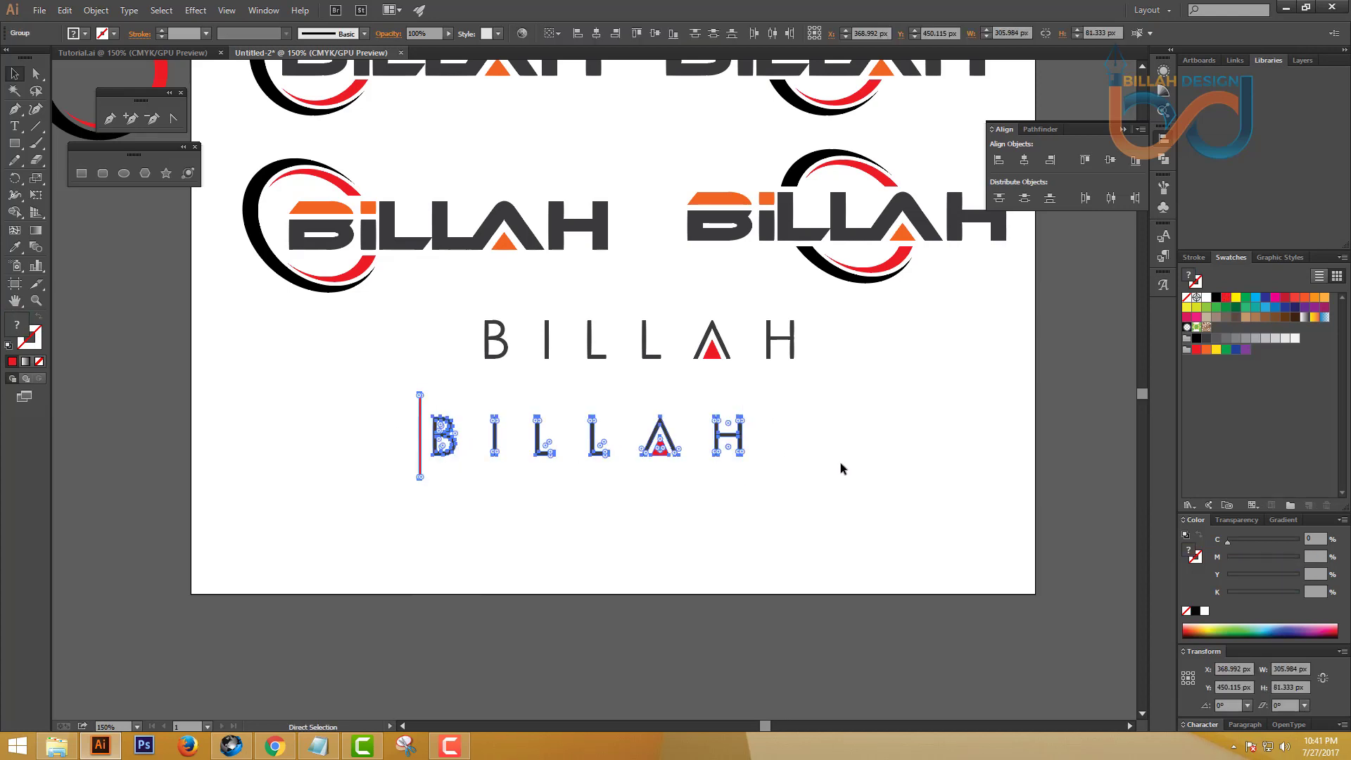
drag(732, 454, 538, 470)
drag(610, 359, 597, 355)
drag(552, 452, 943, 456)
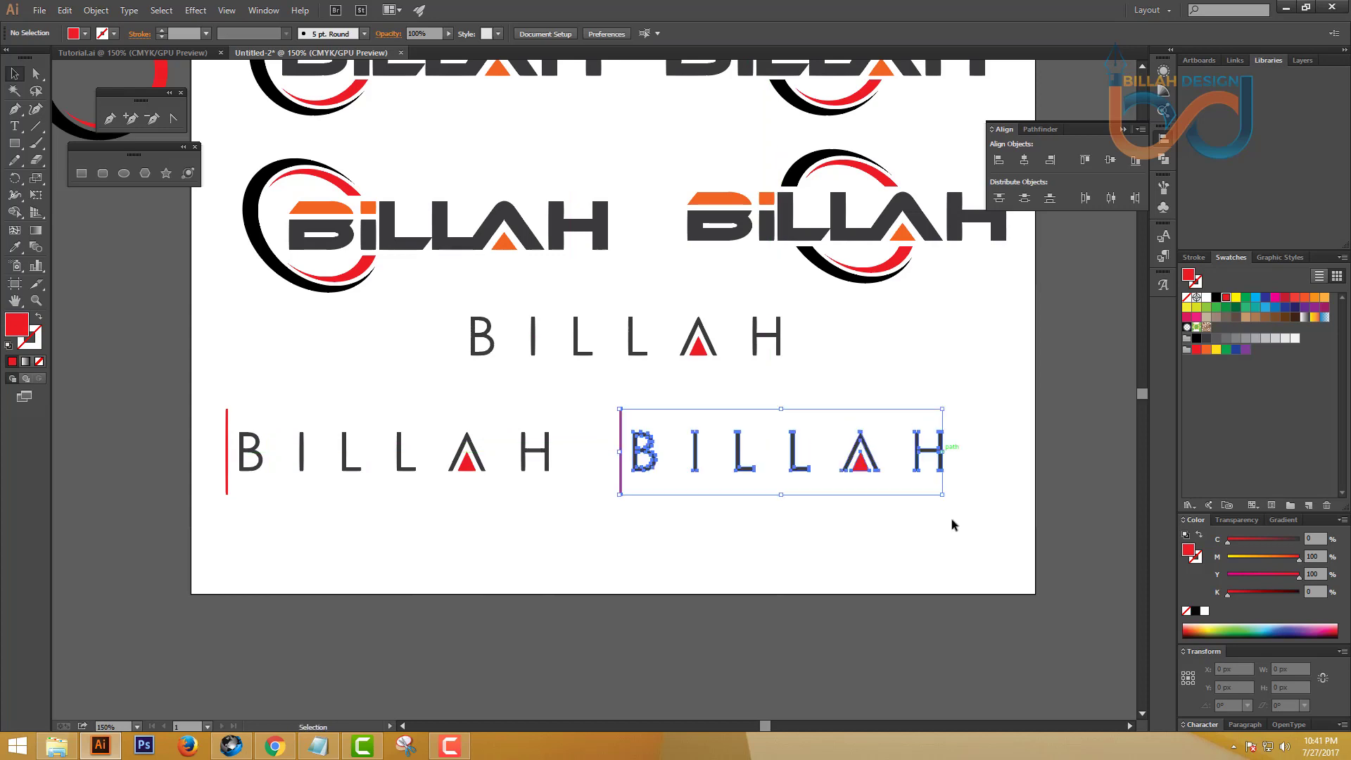
Step: Ungroup the copied BILLAH lockup and zoom in on its red line
click(699, 368)
right_click(696, 468)
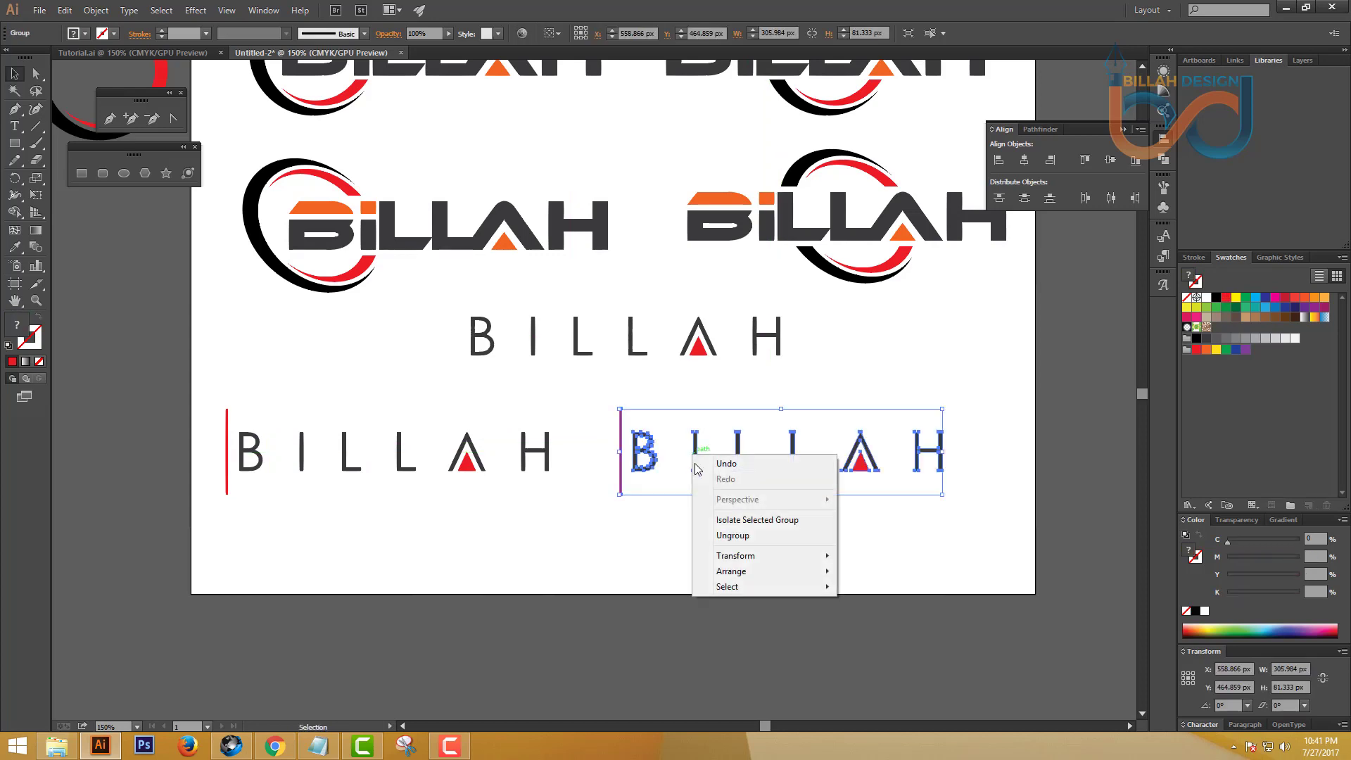
click(733, 535)
click(766, 531)
key(ctrl+equal)
key(ctrl+equal)
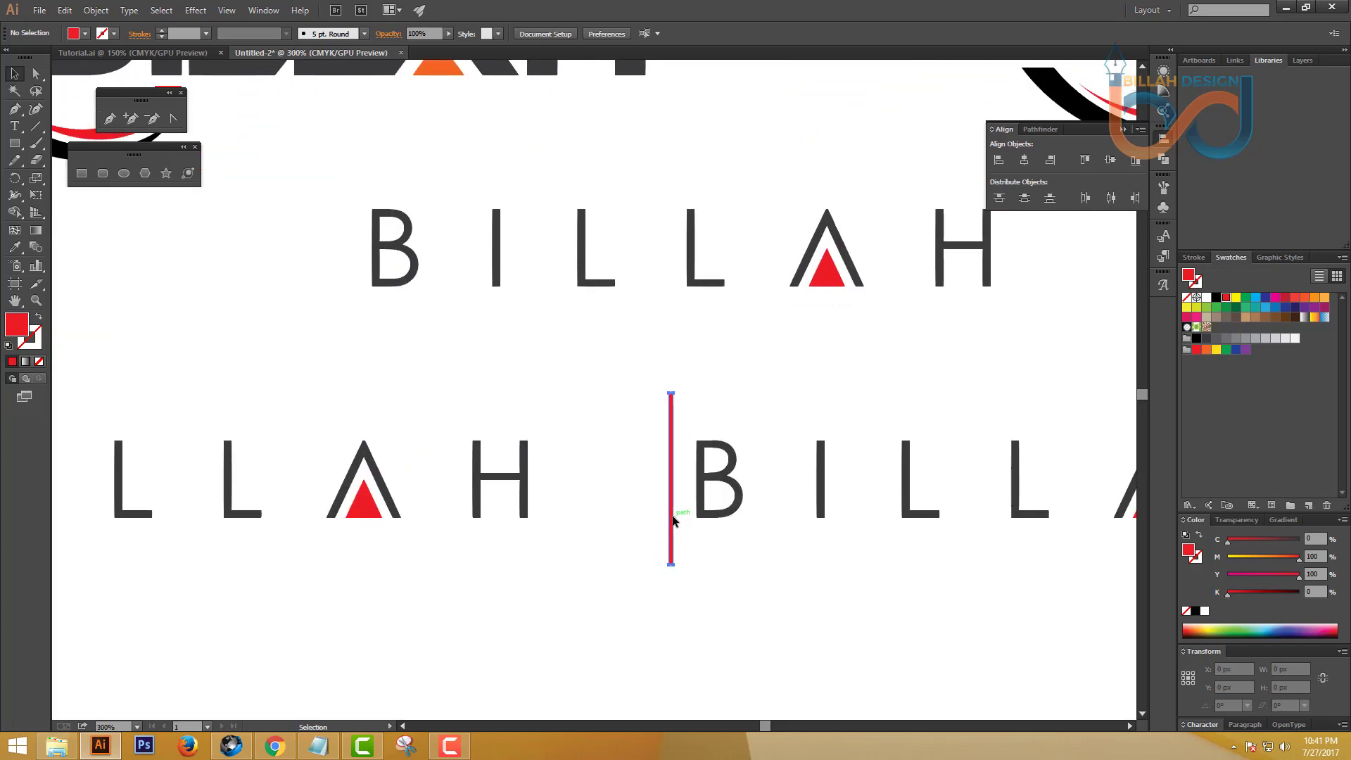
Step: Duplicate the red line into three parallel red lines and group them
mouse_move(673, 517)
mouse_down()
mouse_move(661, 522)
mouse_move(724, 564)
mouse_move(651, 506)
mouse_up()
drag(713, 379, 614, 425)
key(ctrl+g)
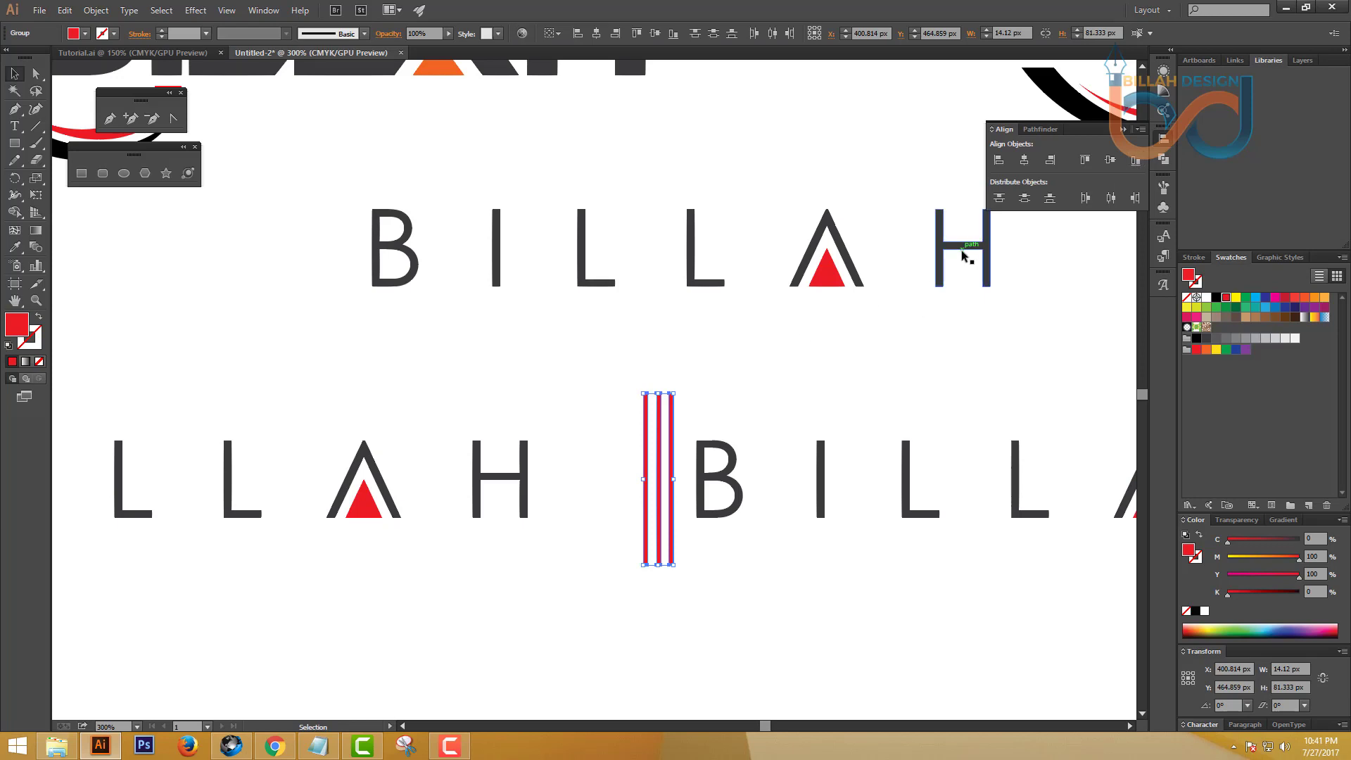
click(632, 367)
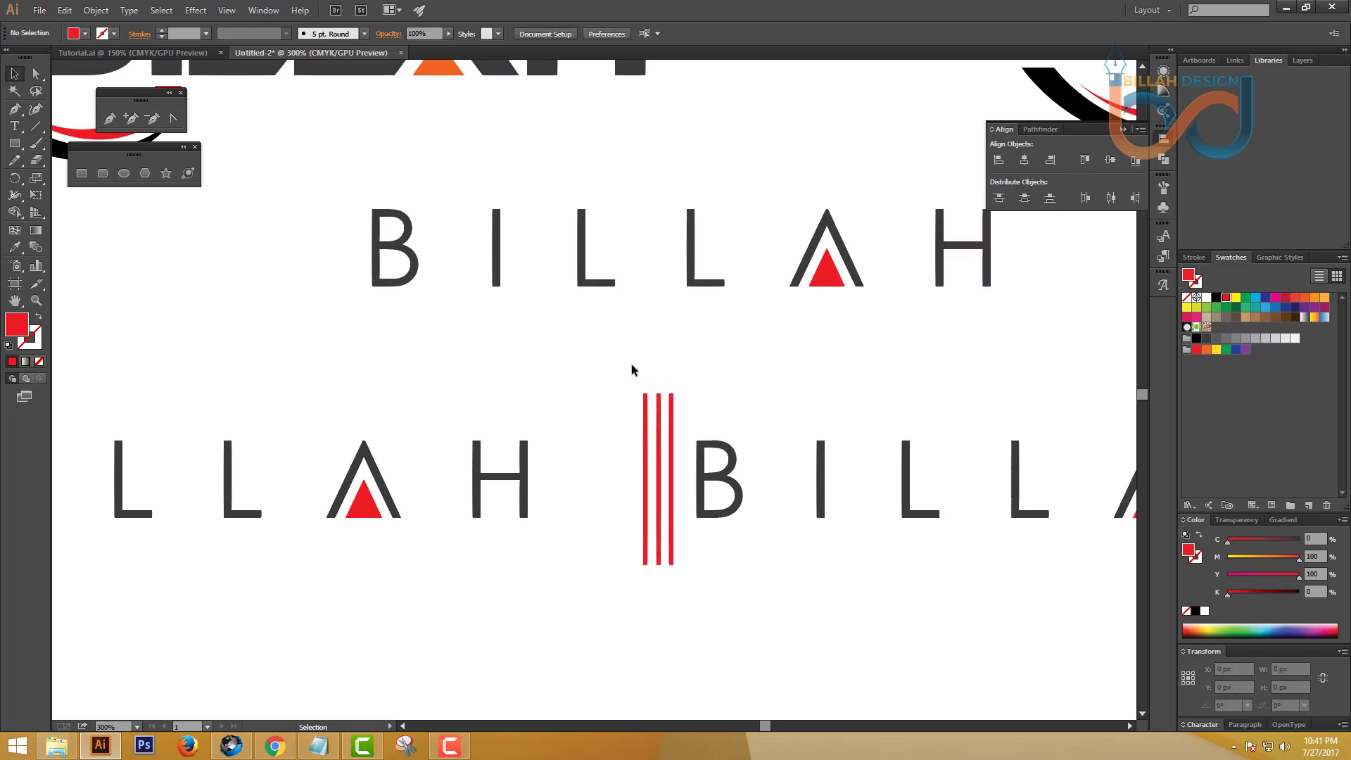
drag(677, 394, 678, 395)
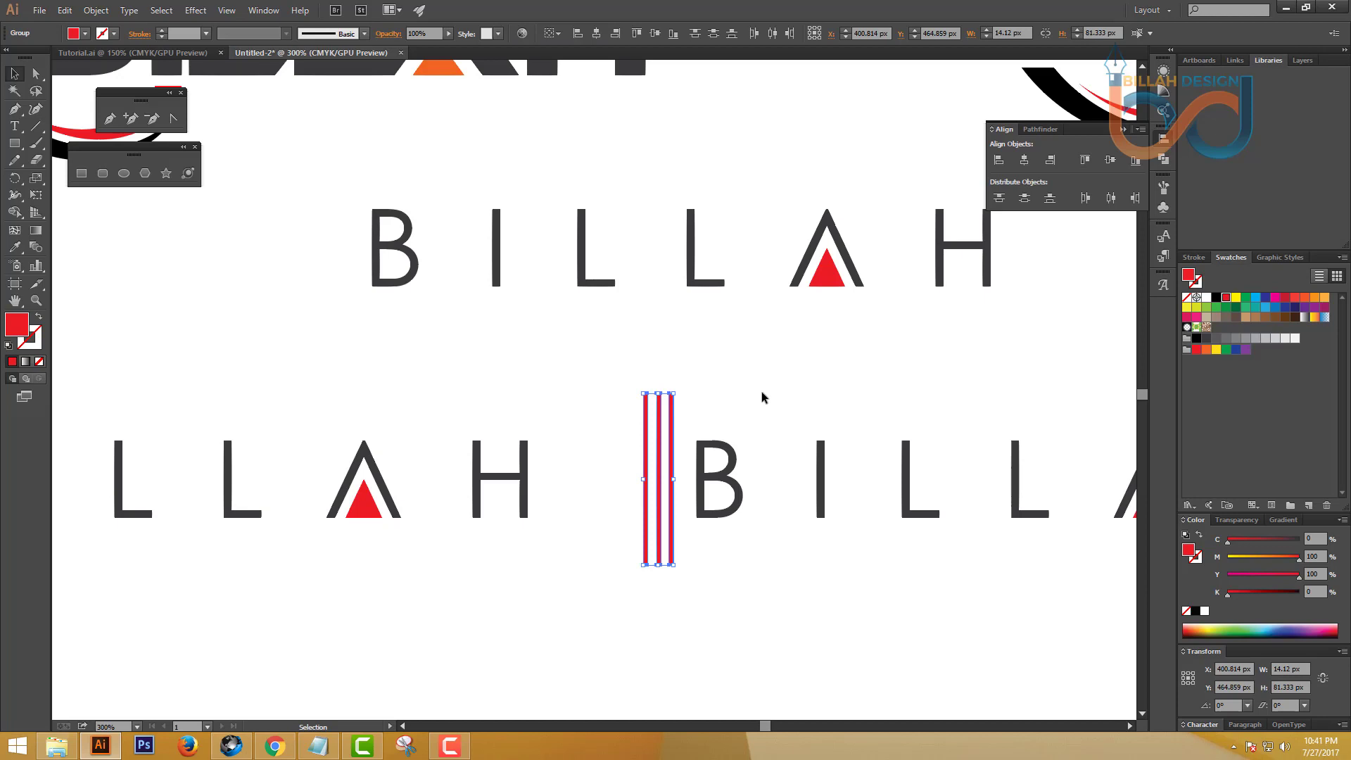
key(ctrl+equal)
Step: Distribute the three red lines evenly with Distribute Horizontal Centers
drag(854, 566, 837, 514)
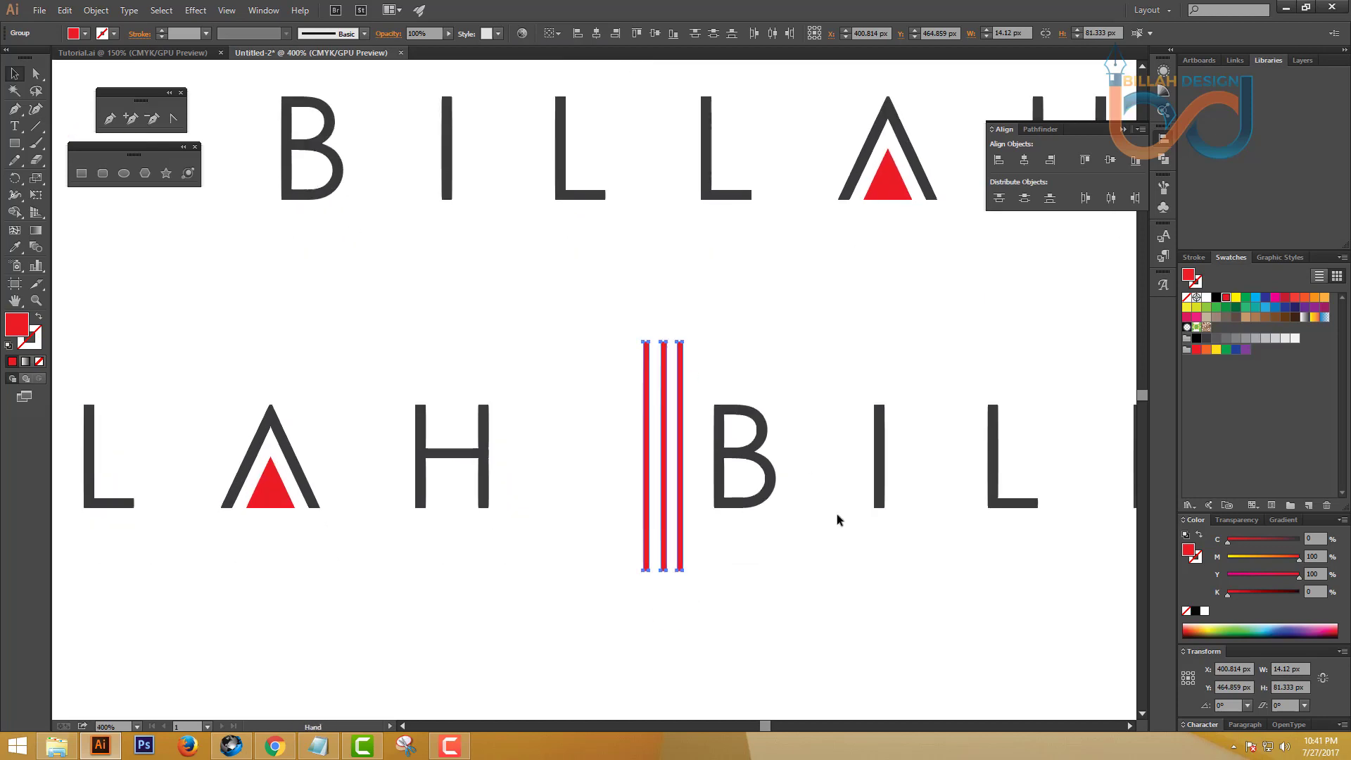
click(707, 524)
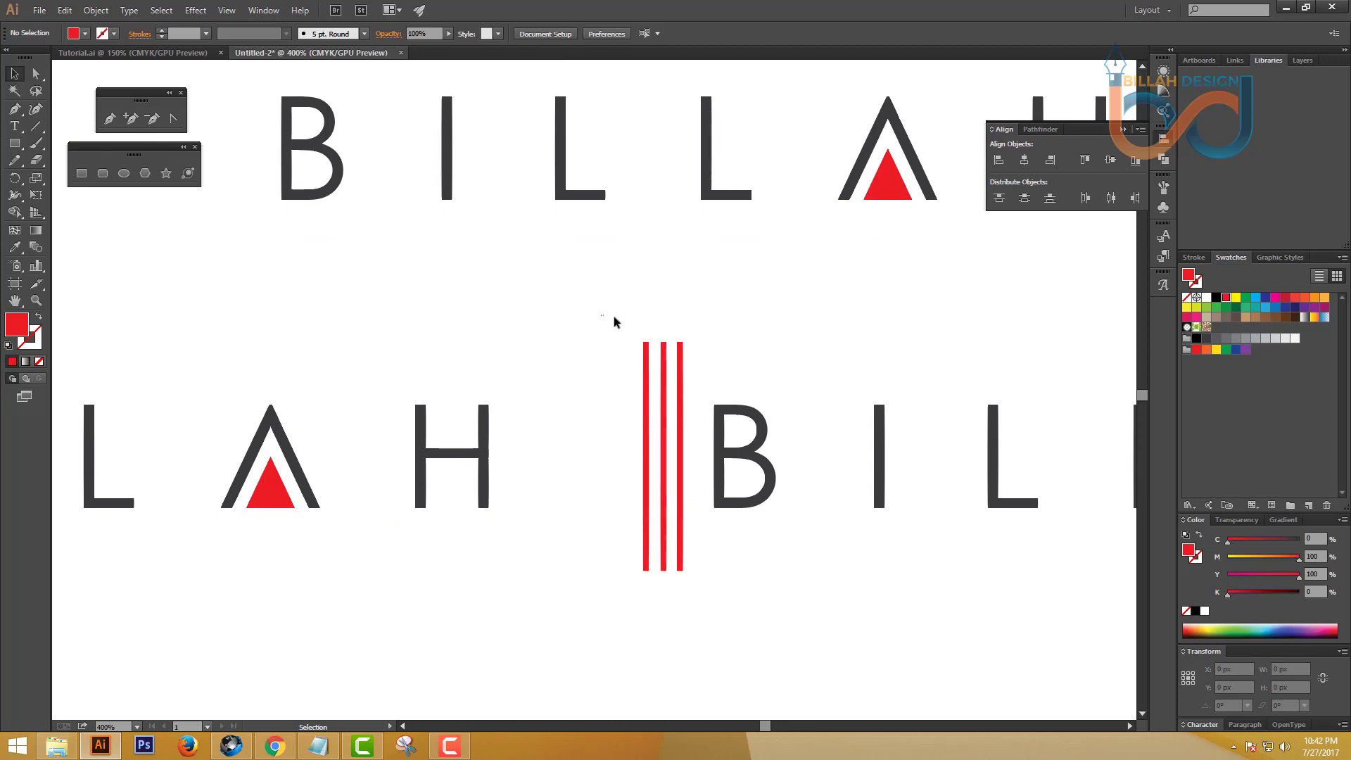
drag(584, 299, 746, 361)
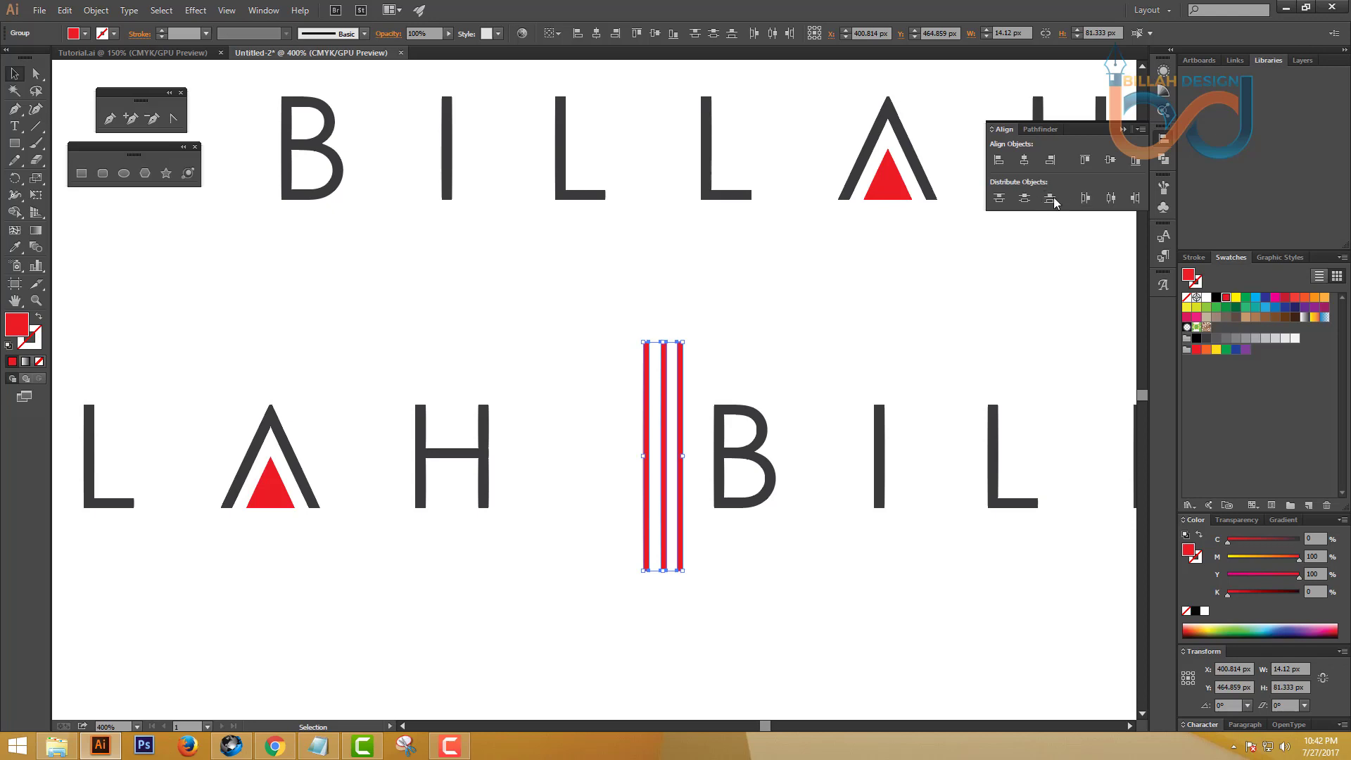
click(1111, 199)
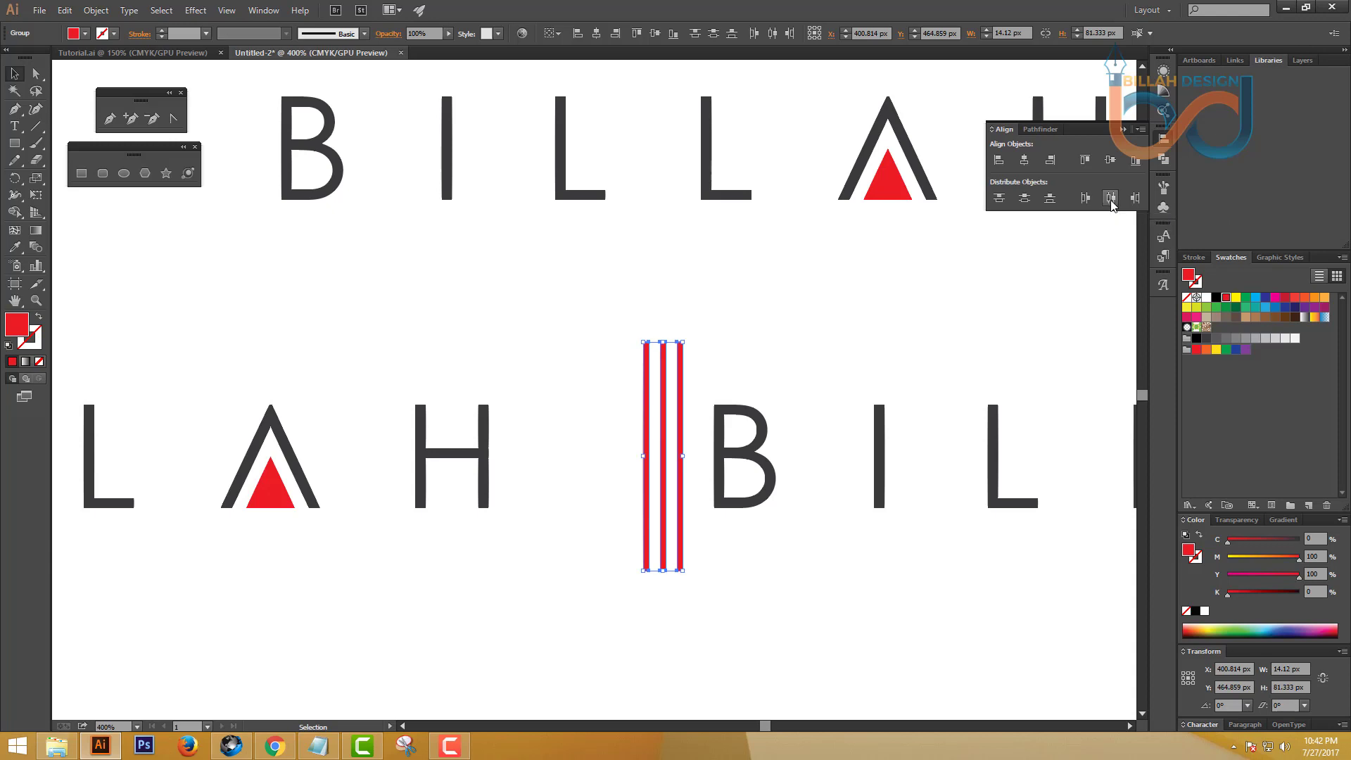
click(880, 350)
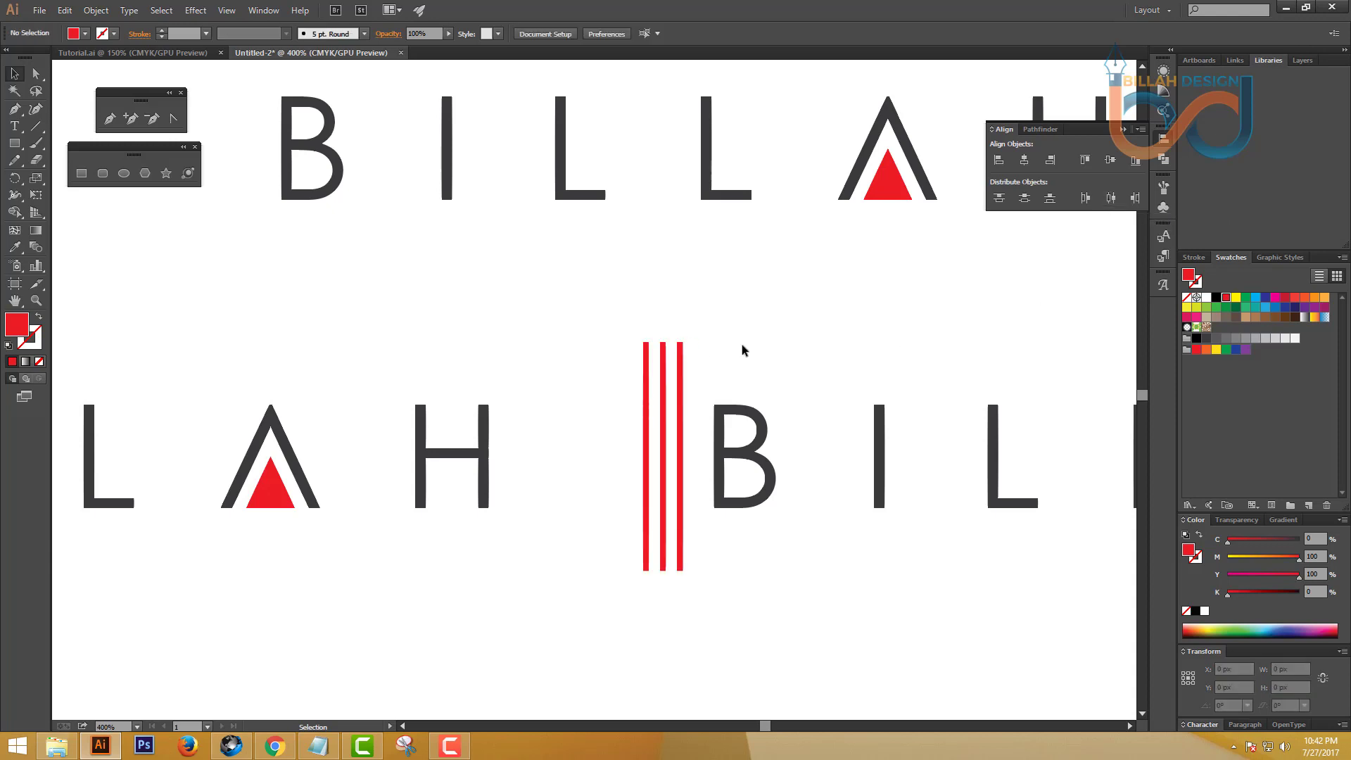
Step: Shorten the two outer red stripes so the middle stripe stays tallest
key(space)
drag(850, 558, 849, 538)
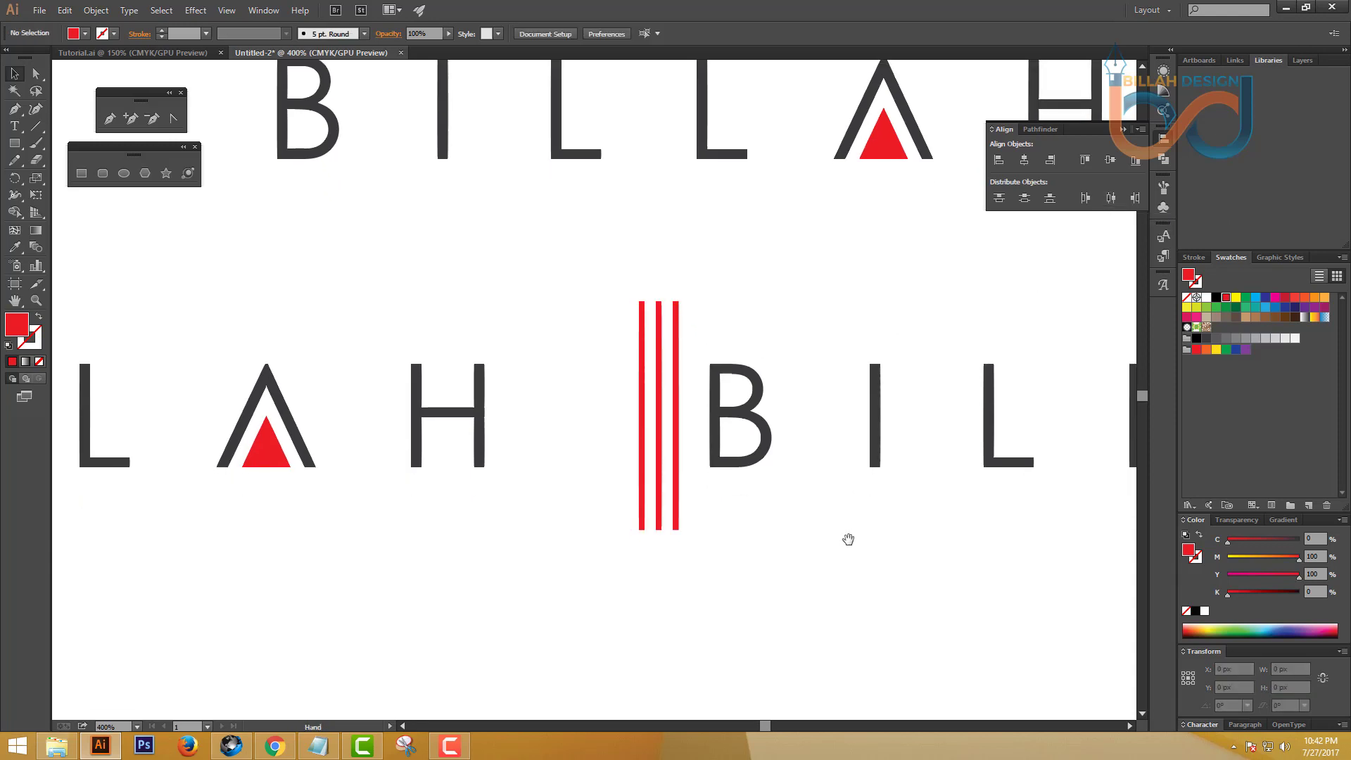
click(665, 395)
click(729, 500)
click(674, 437)
click(642, 431)
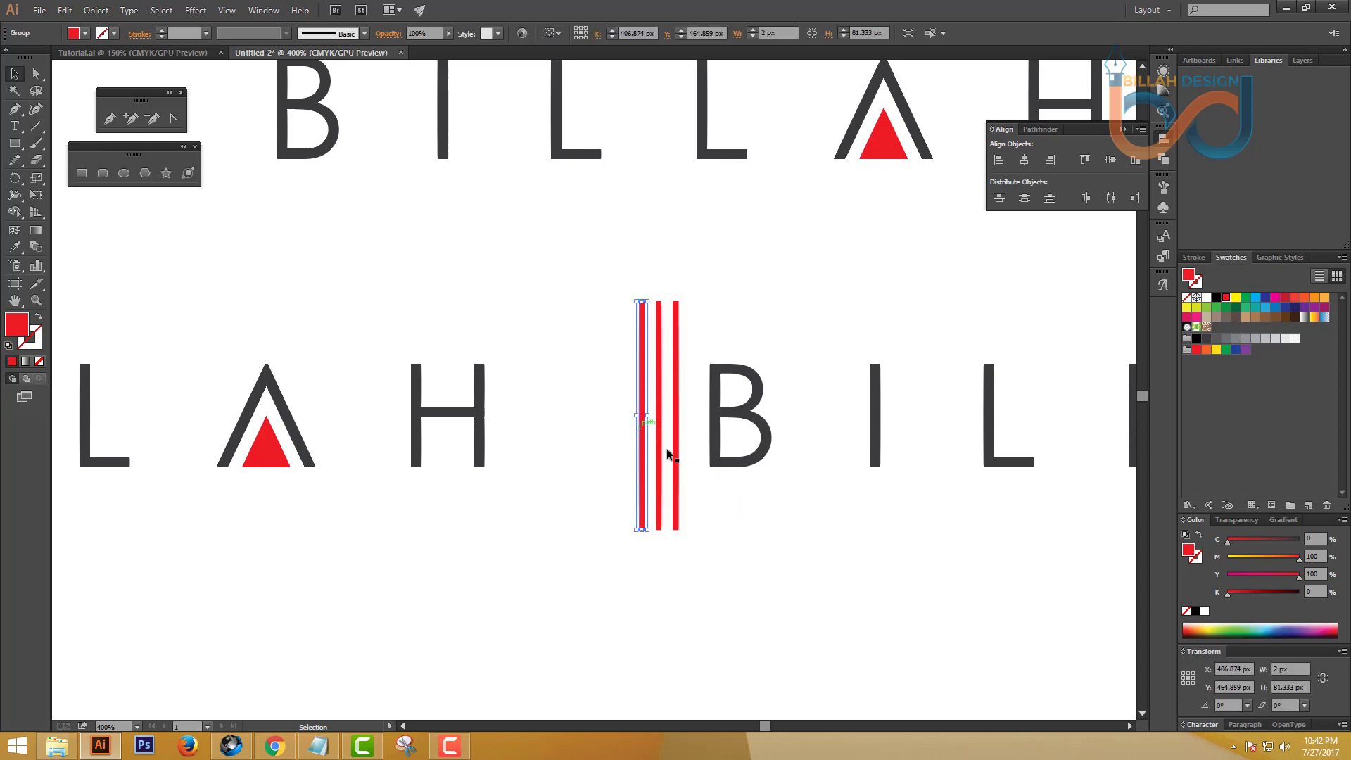
click(737, 508)
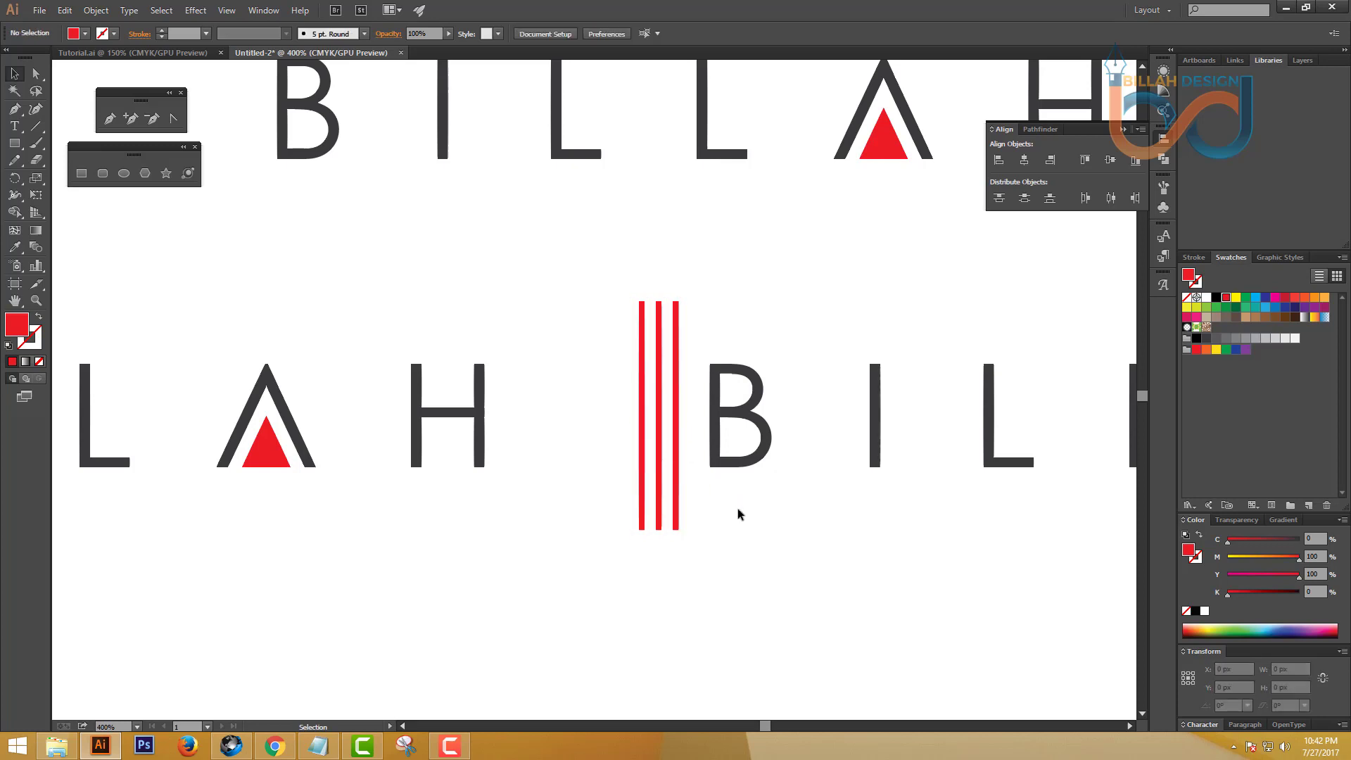
click(674, 450)
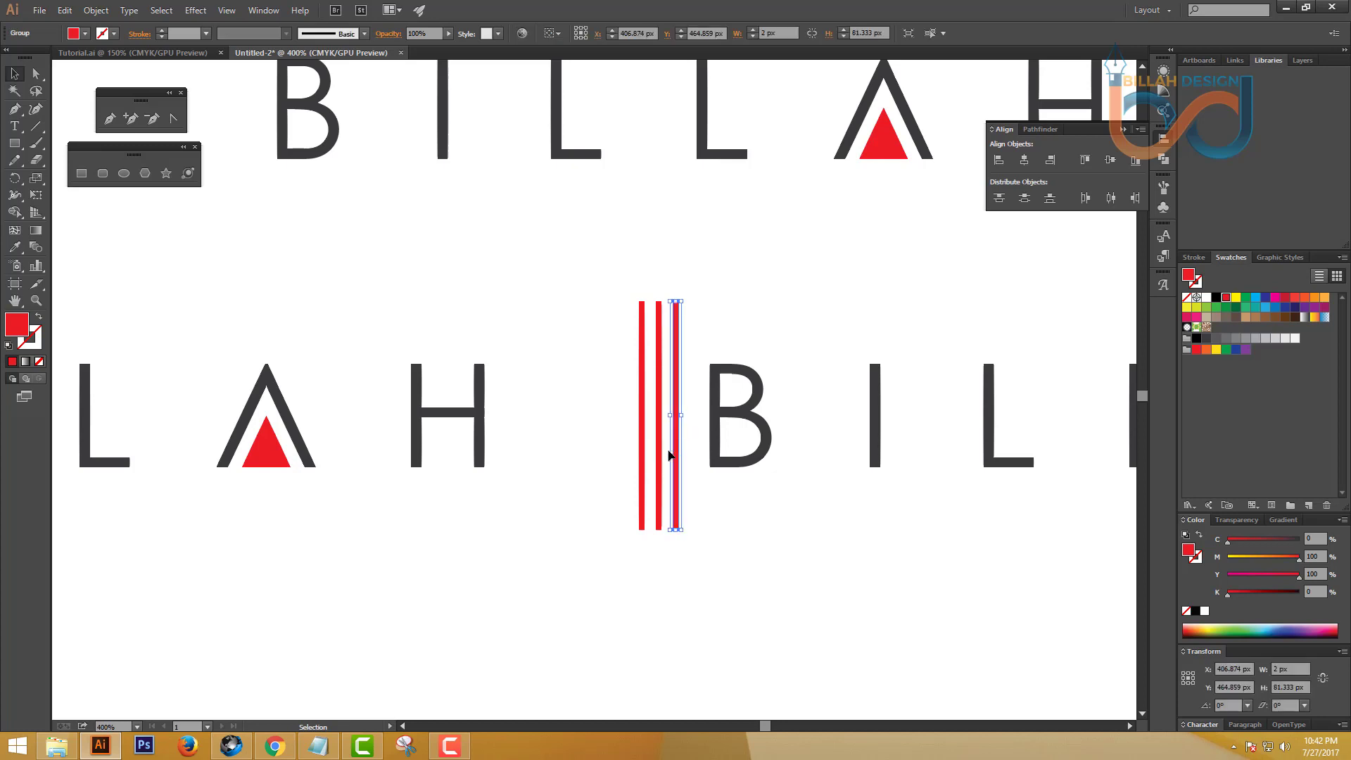
shift+click(643, 426)
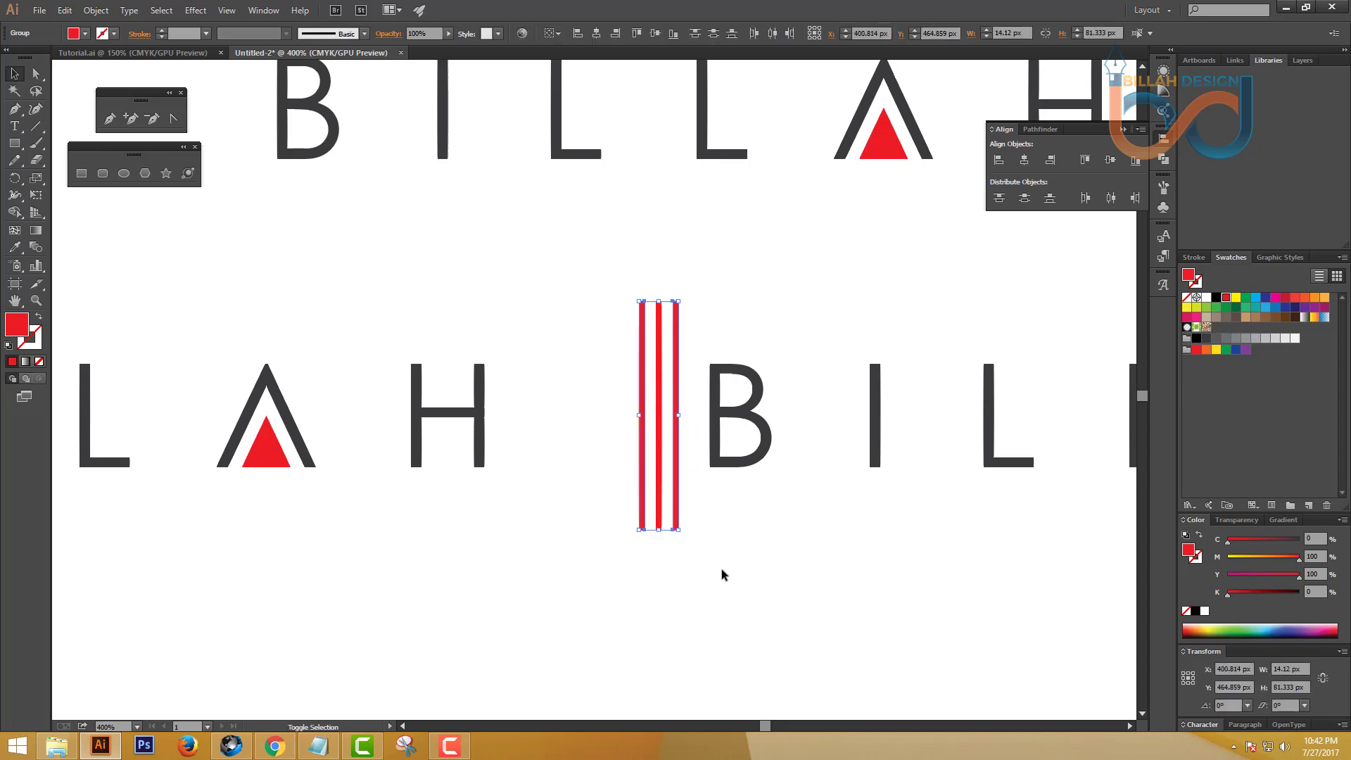
drag(659, 532, 662, 497)
click(798, 588)
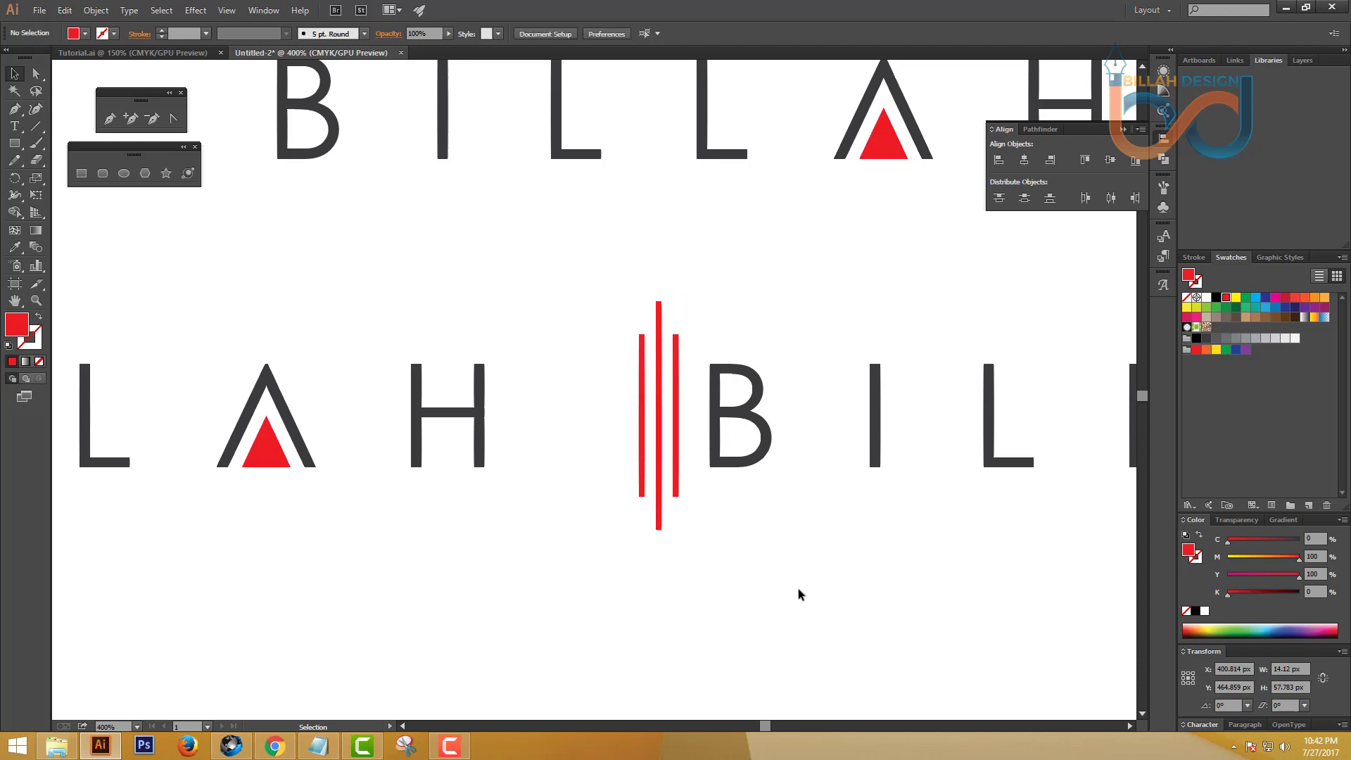
key(ctrl+minus)
key(ctrl+minus)
key(ctrl+minus)
key(ctrl+minus)
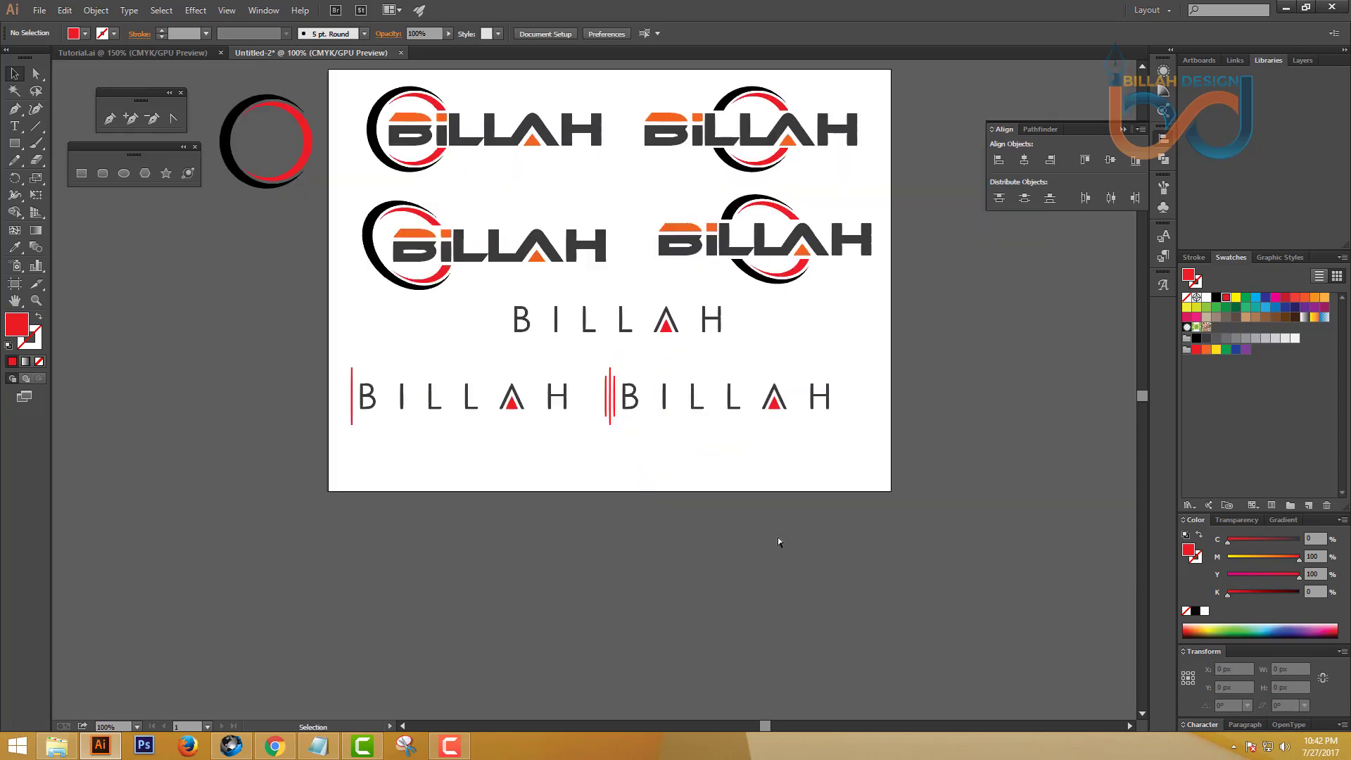
Step: Delete the stray red and black ring beside the artboard
drag(716, 502, 723, 515)
drag(603, 461, 835, 430)
key(v)
click(835, 360)
drag(326, 151, 374, 338)
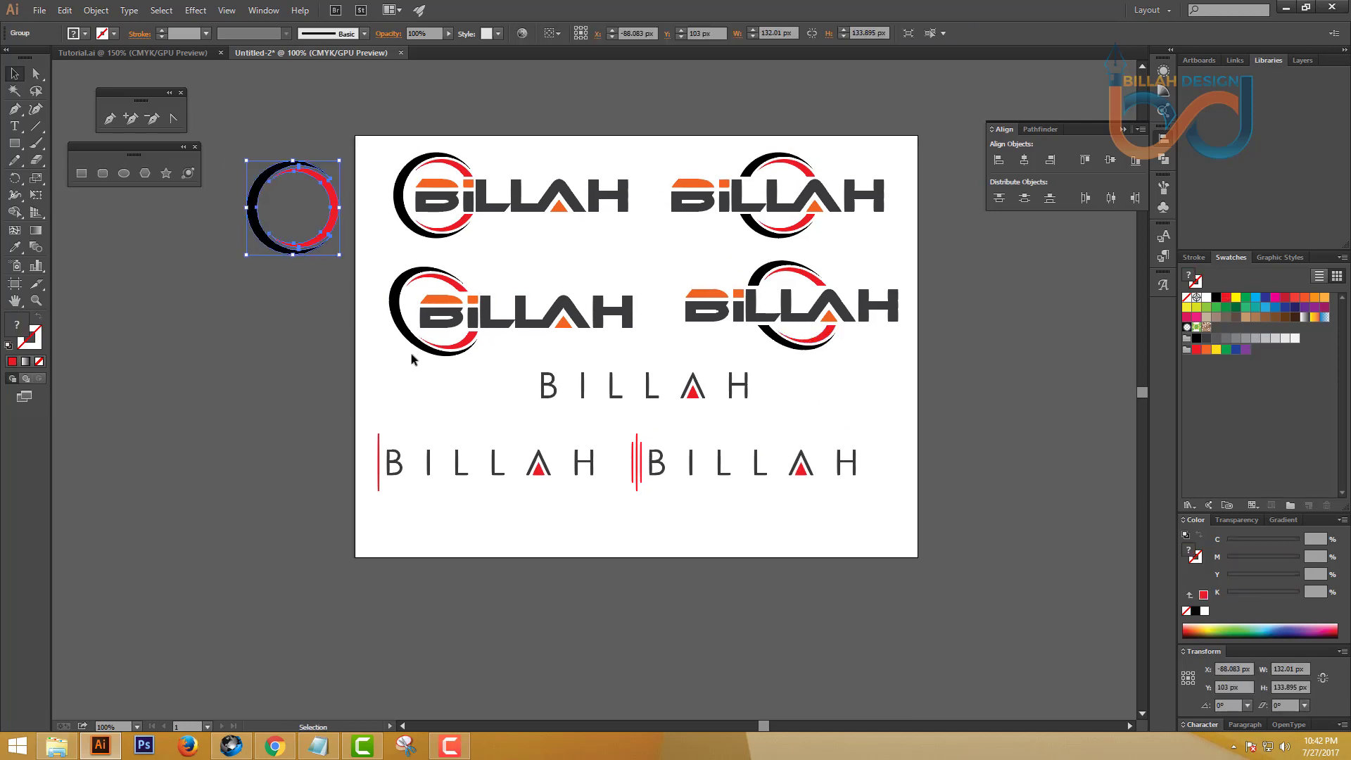
key(Delete)
Step: Move the triple-stripe, single-stripe and plain BILLAH wordmarks slightly down
drag(661, 464, 674, 471)
click(707, 556)
drag(591, 468, 595, 485)
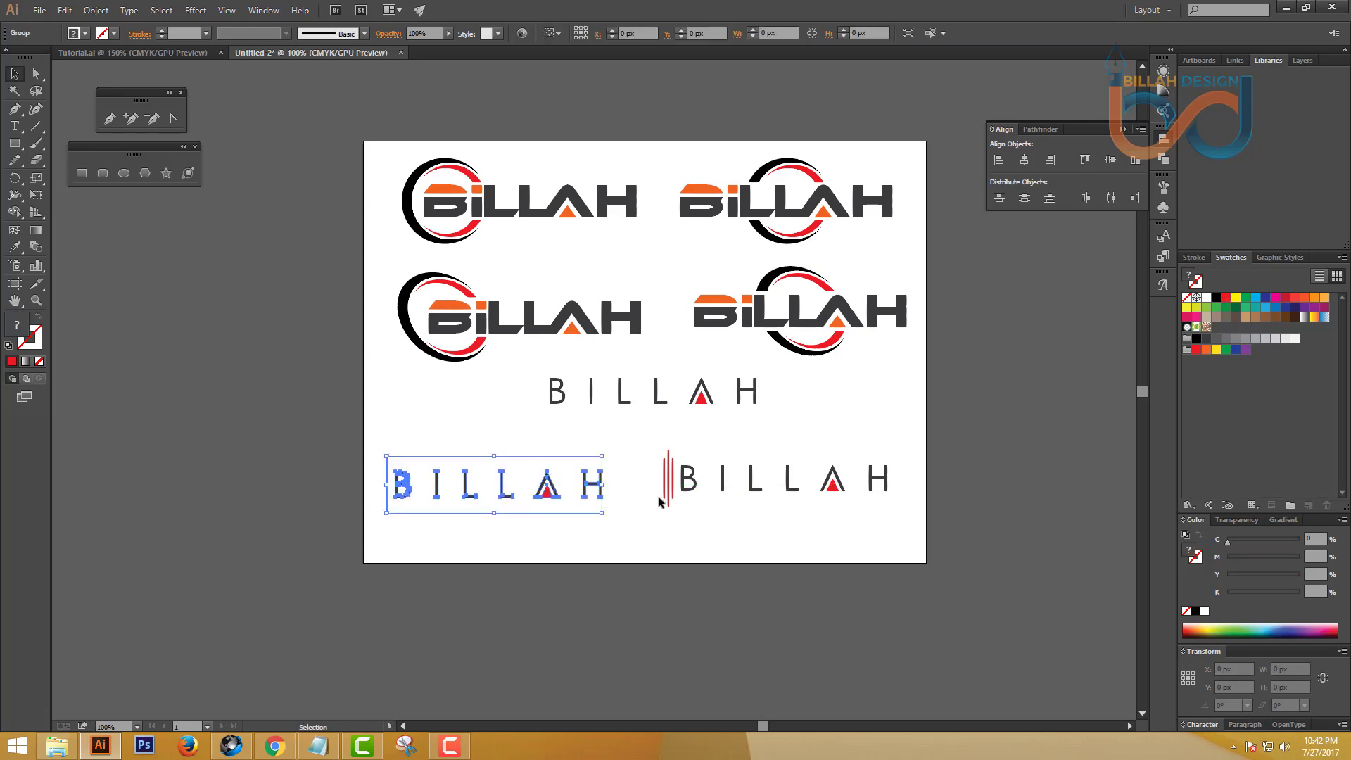
click(657, 476)
drag(693, 404, 697, 412)
click(803, 407)
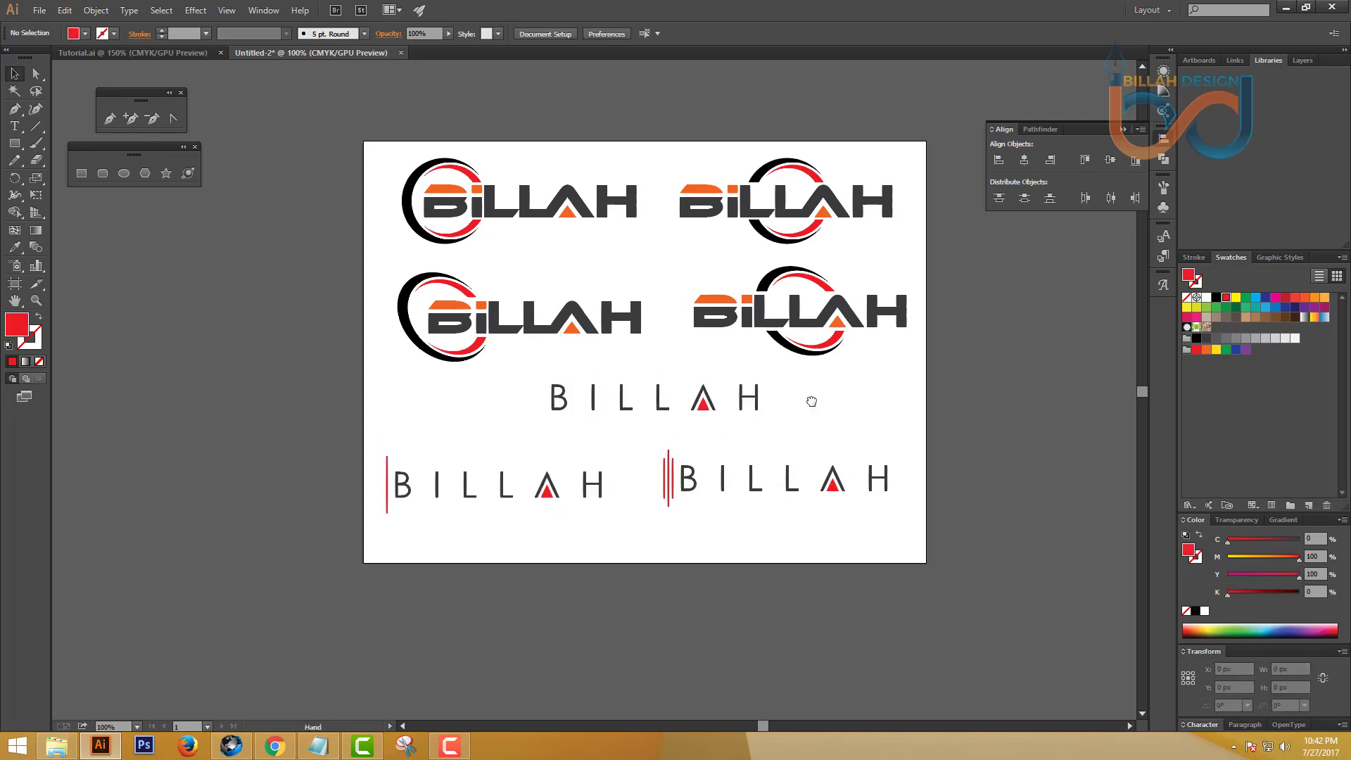
drag(815, 400, 811, 401)
Step: Reposition the lower-right circle logo and the left-middle logo's BILLAH text
drag(815, 327, 820, 334)
click(852, 408)
drag(630, 322, 636, 327)
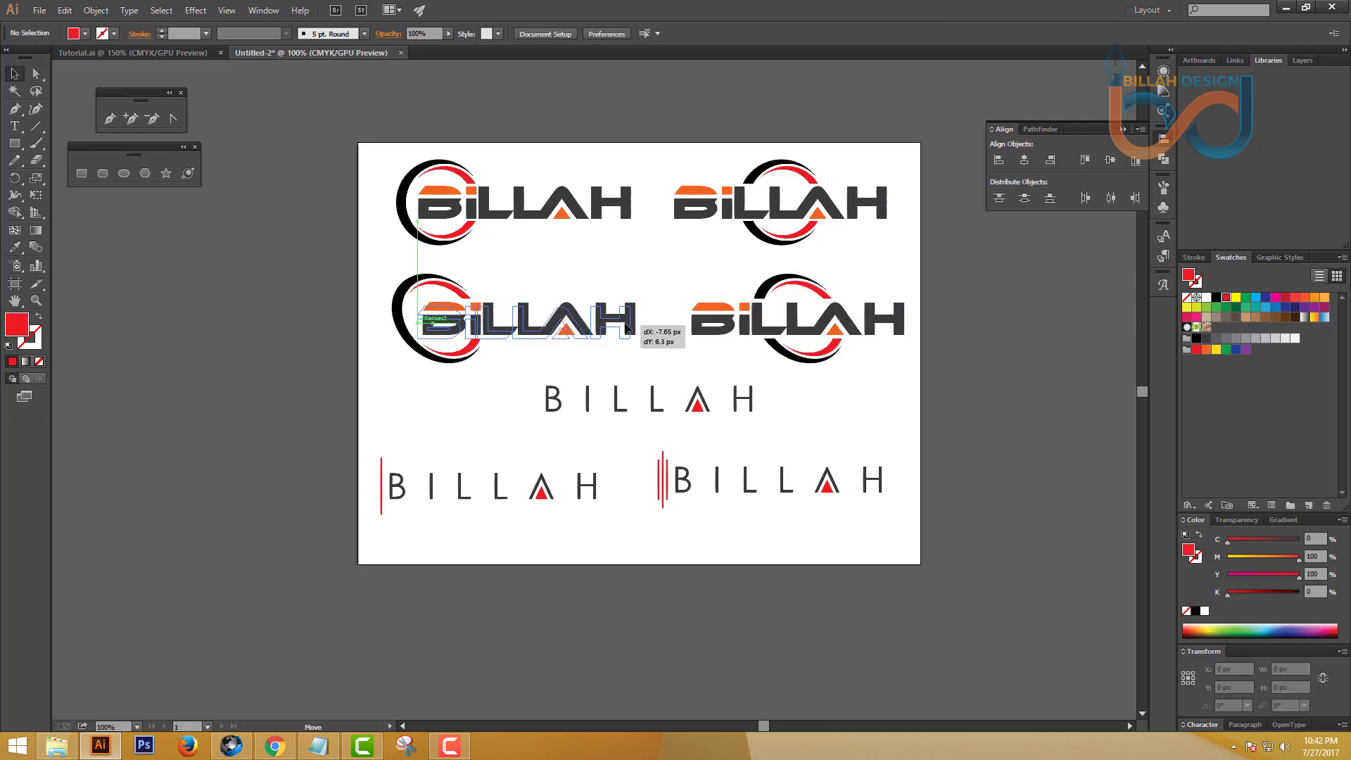
drag(429, 324, 435, 320)
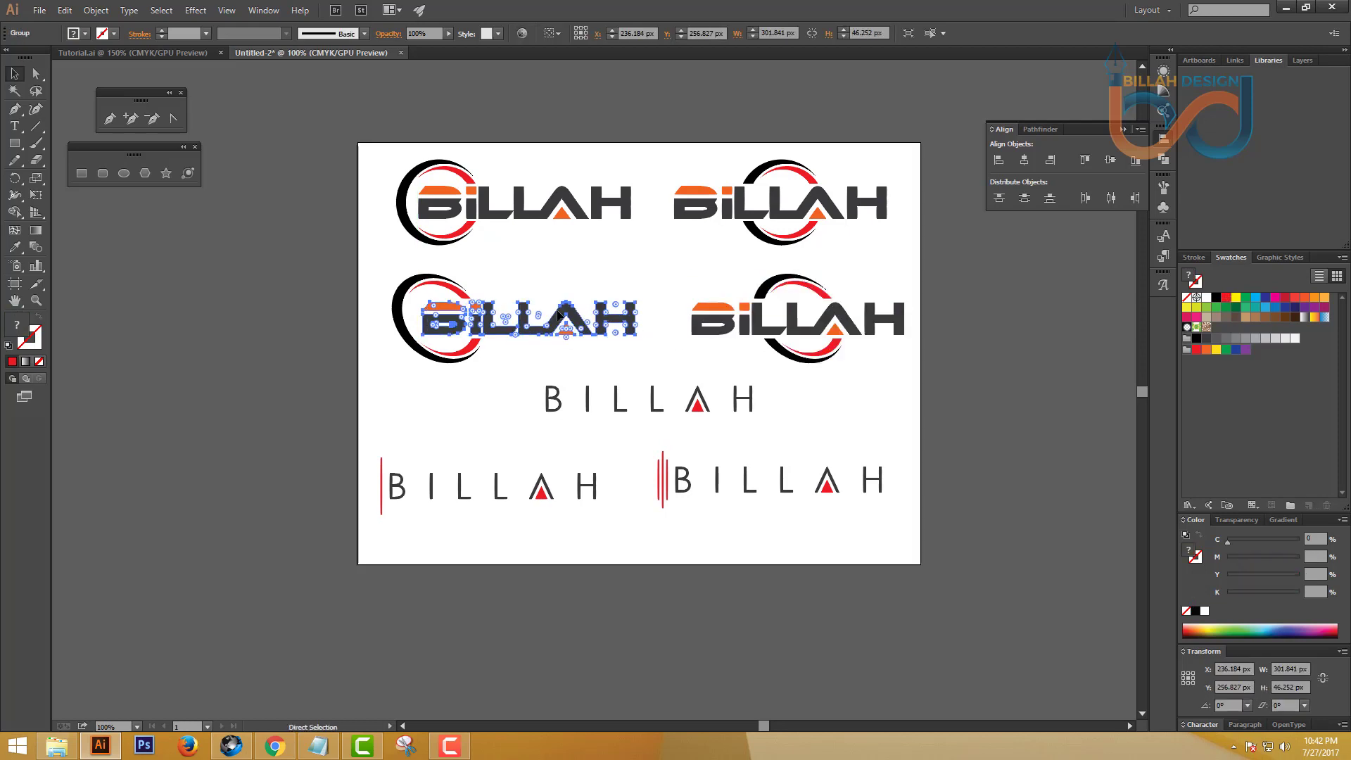
click(513, 271)
drag(371, 277, 661, 354)
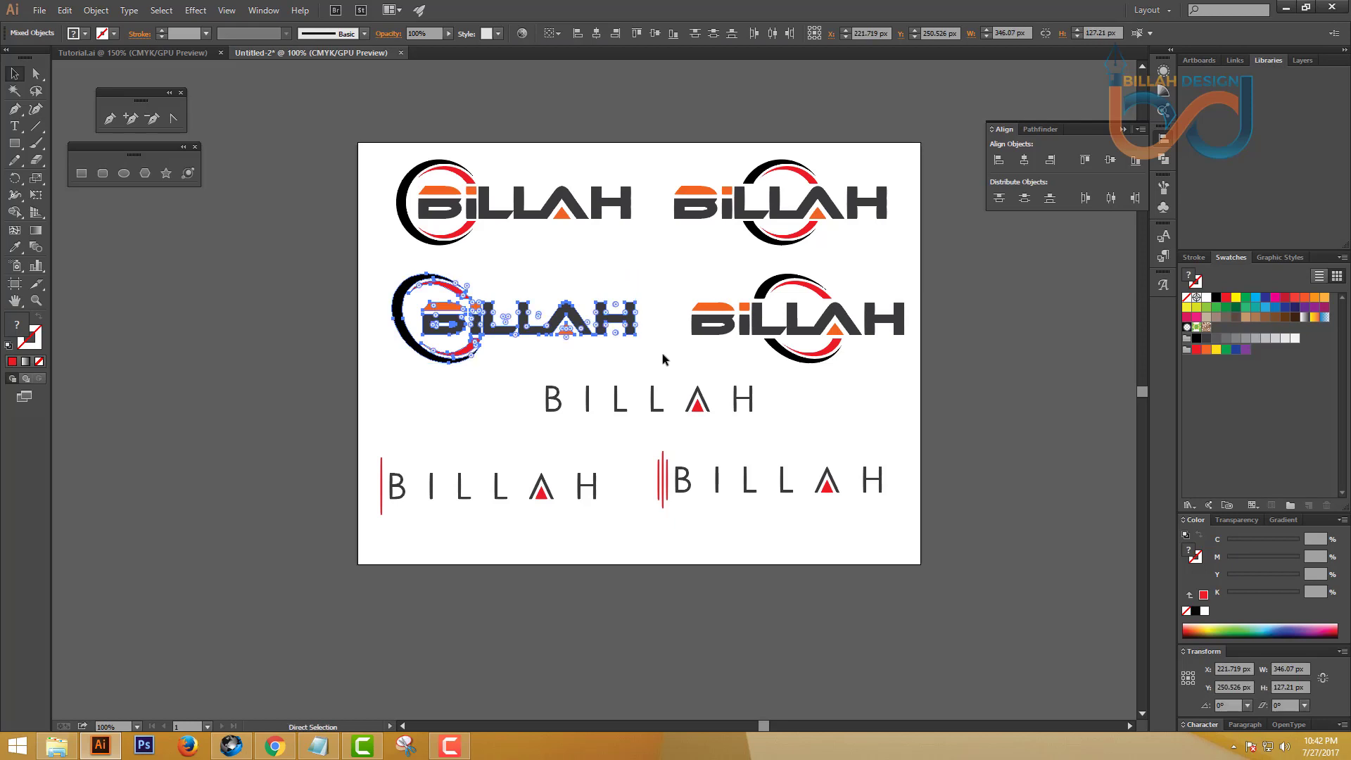
click(662, 355)
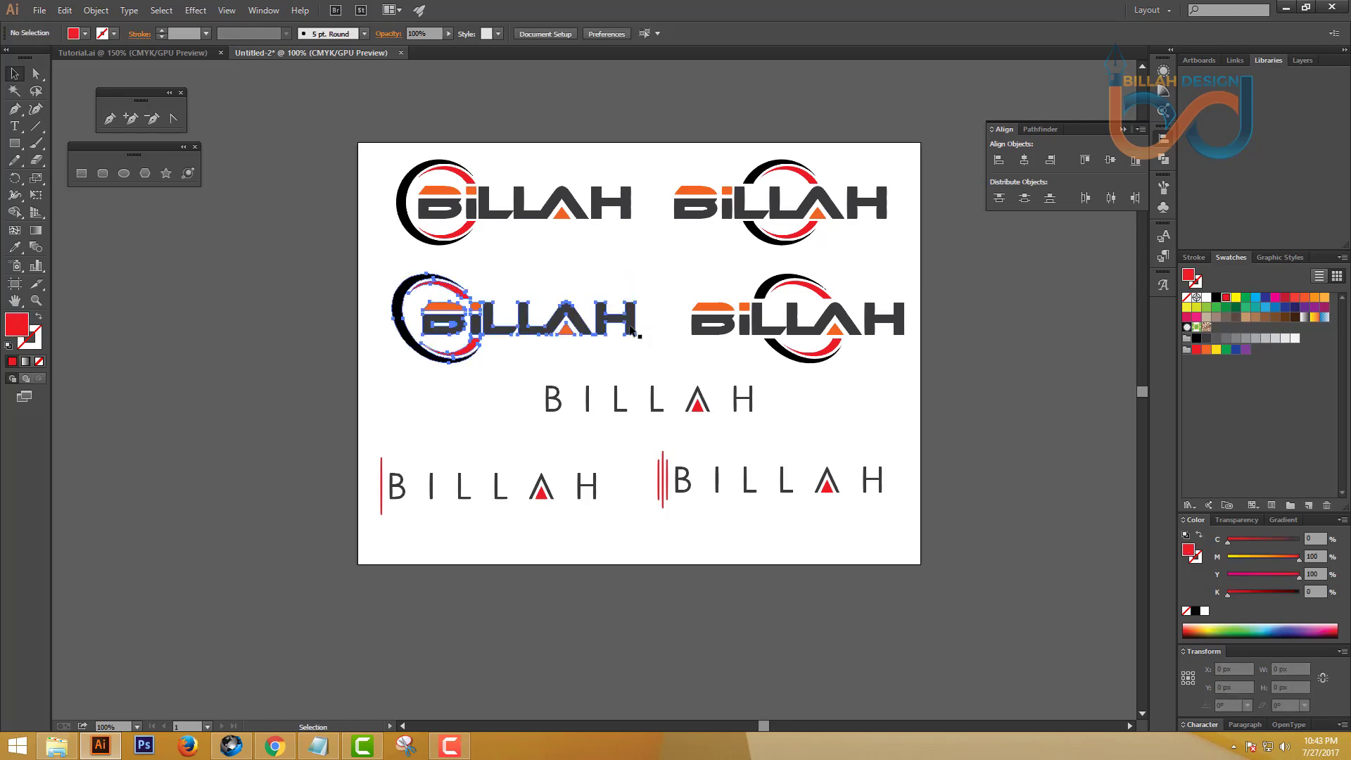
drag(631, 329, 630, 333)
click(818, 381)
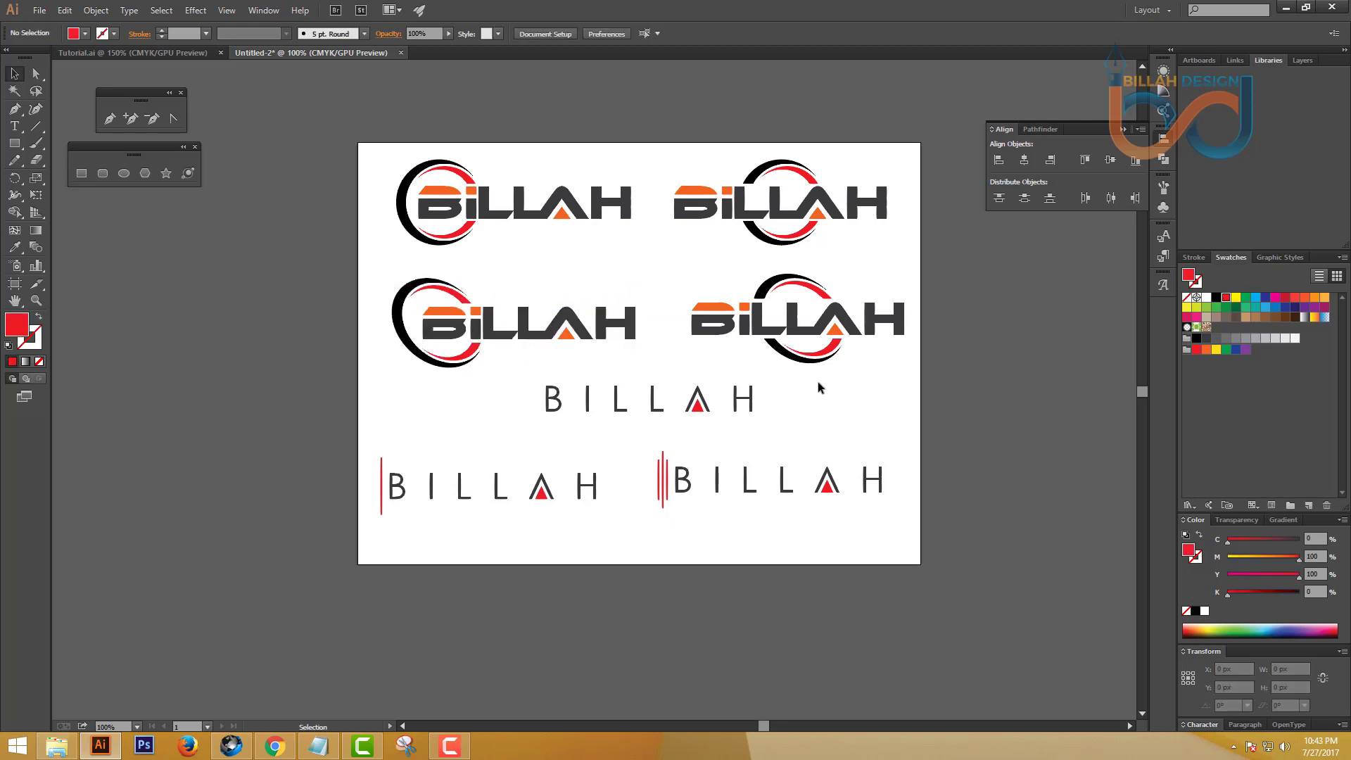